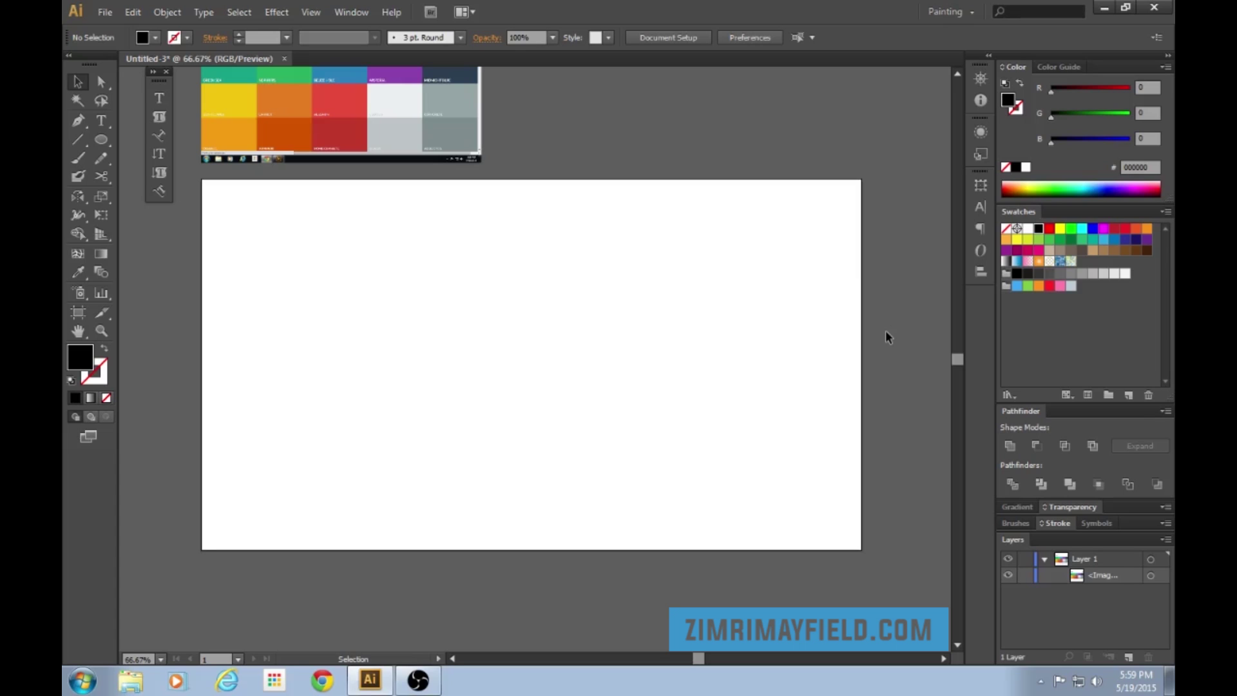
Step: Cover the artboard with a 1280 by 720 px rectangle and fill it with the dark slate blue 34495e sampled from the palette image
key(m)
drag(200, 178, 861, 550)
scroll(810, 404, up, 2)
key(i)
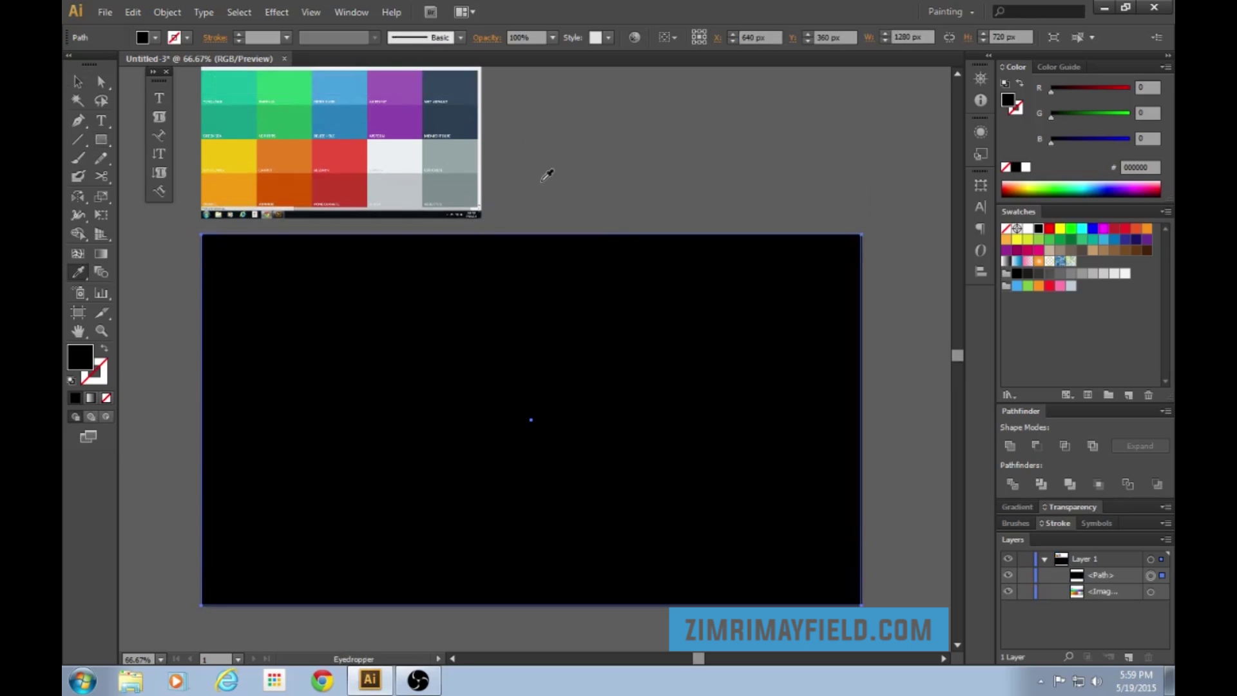
click(451, 87)
key(v)
click(724, 147)
scroll(788, 197, down, 2)
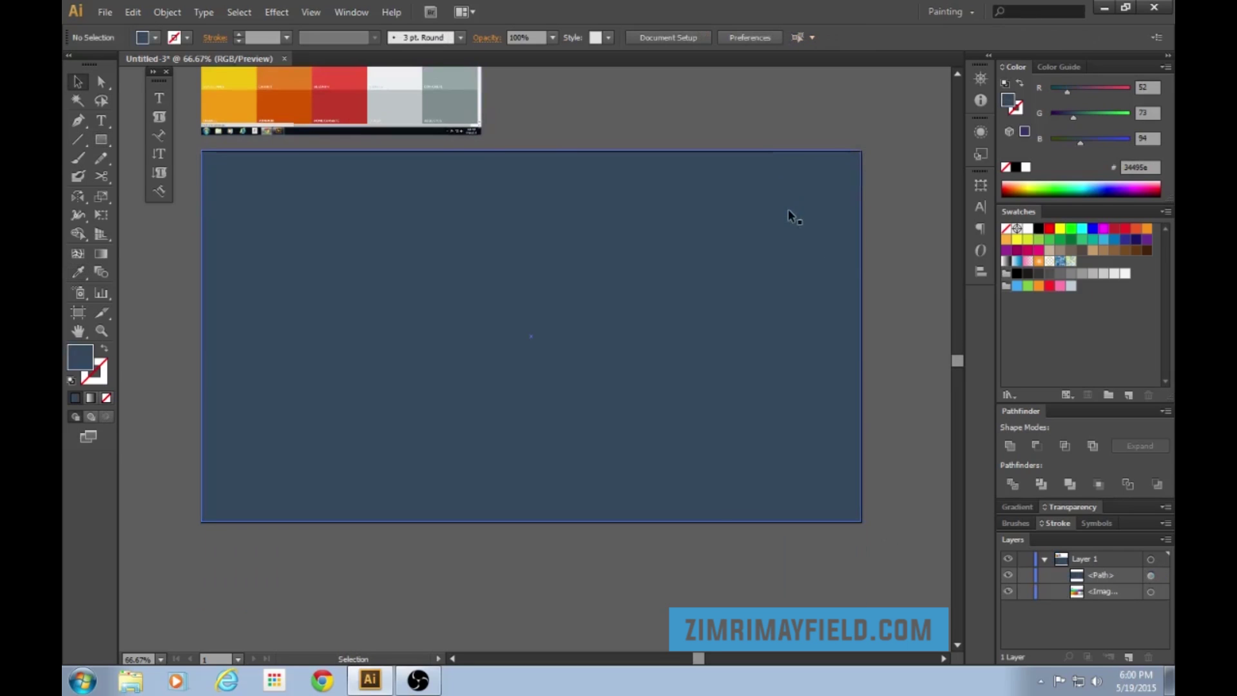
Step: Draw a circle about 368 px in diameter near the centre of the blue background
key(ctrl+plus)
key(ctrl+minus)
key(ctrl+plus)
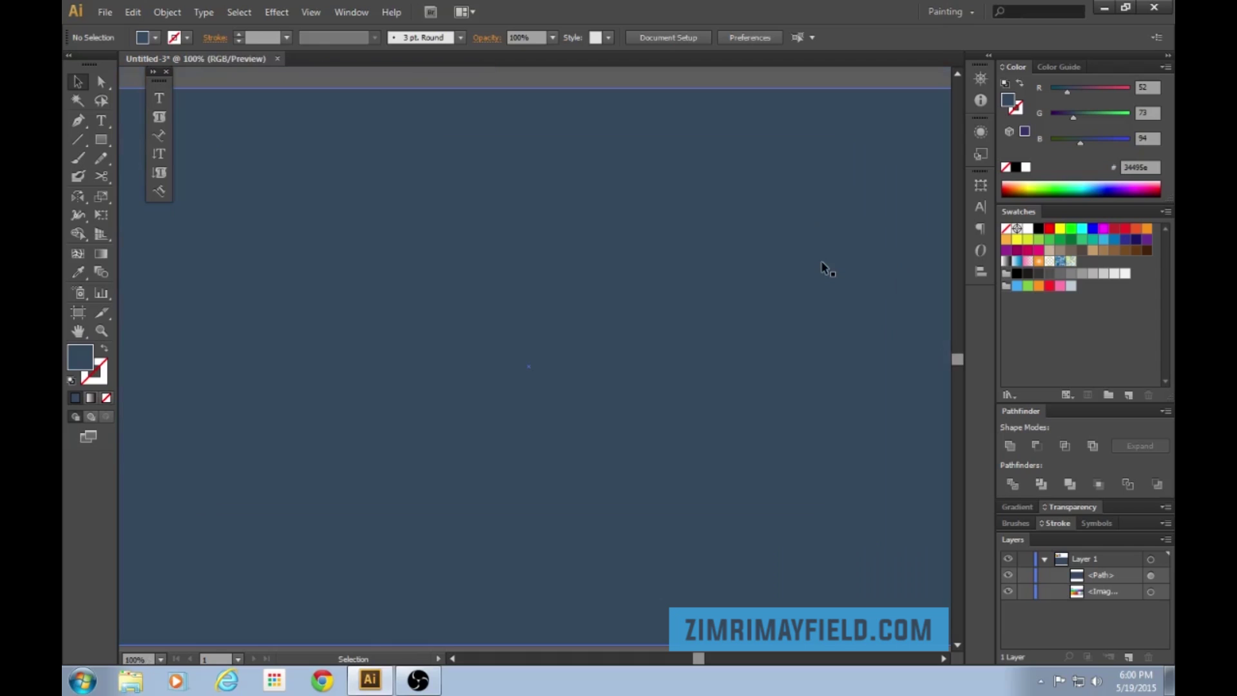
key(l)
drag(519, 334, 645, 474)
Step: Fill the circle with the orange e67e22 sampled from the palette image and deselect it
key(ctrl+minus)
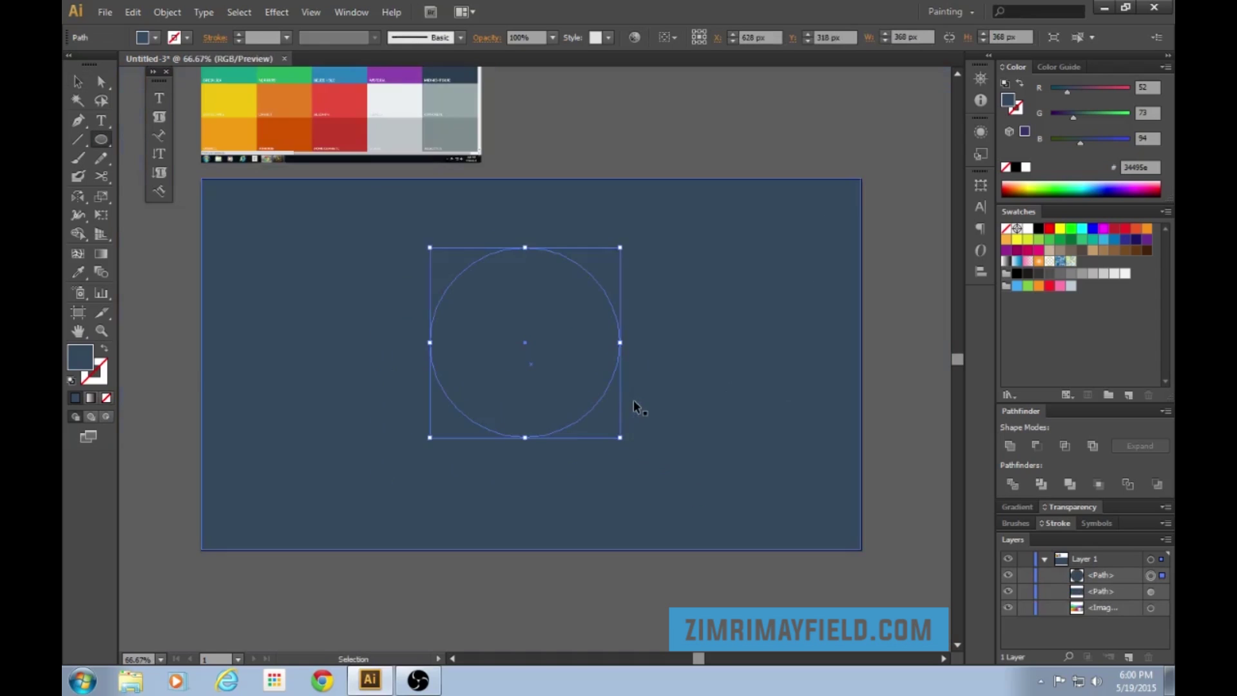
key(i)
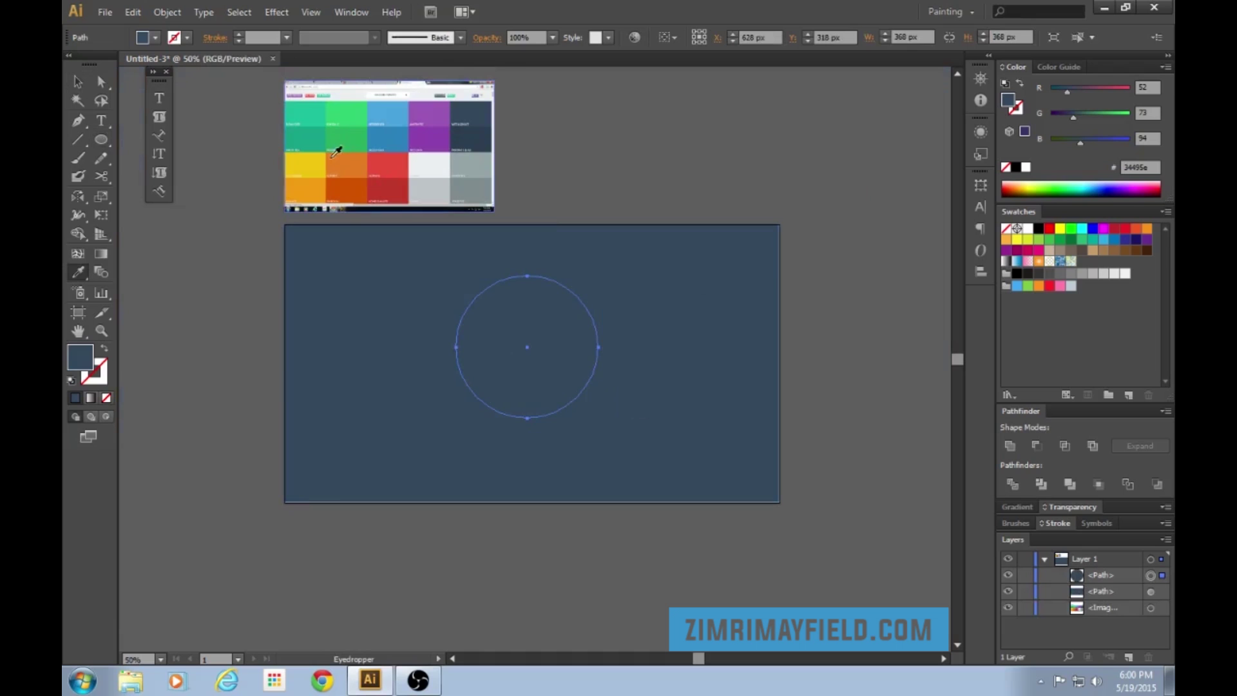
click(346, 166)
key(v)
click(602, 168)
Step: Scale the orange circle down proportionally to about 324 px and move it to about X 628, Y 317 px
key(a)
key(ctrl+plus)
key(ctrl+plus)
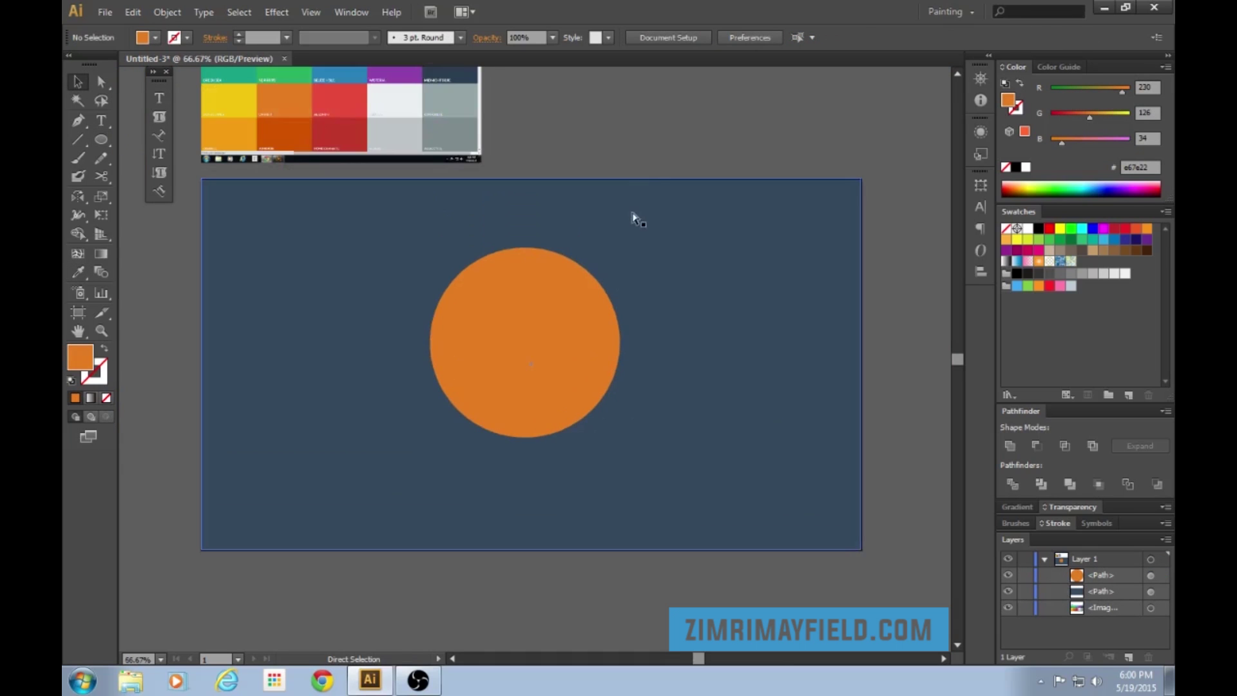
key(ctrl+minus)
key(v)
drag(571, 320, 574, 336)
key(ctrl+plus)
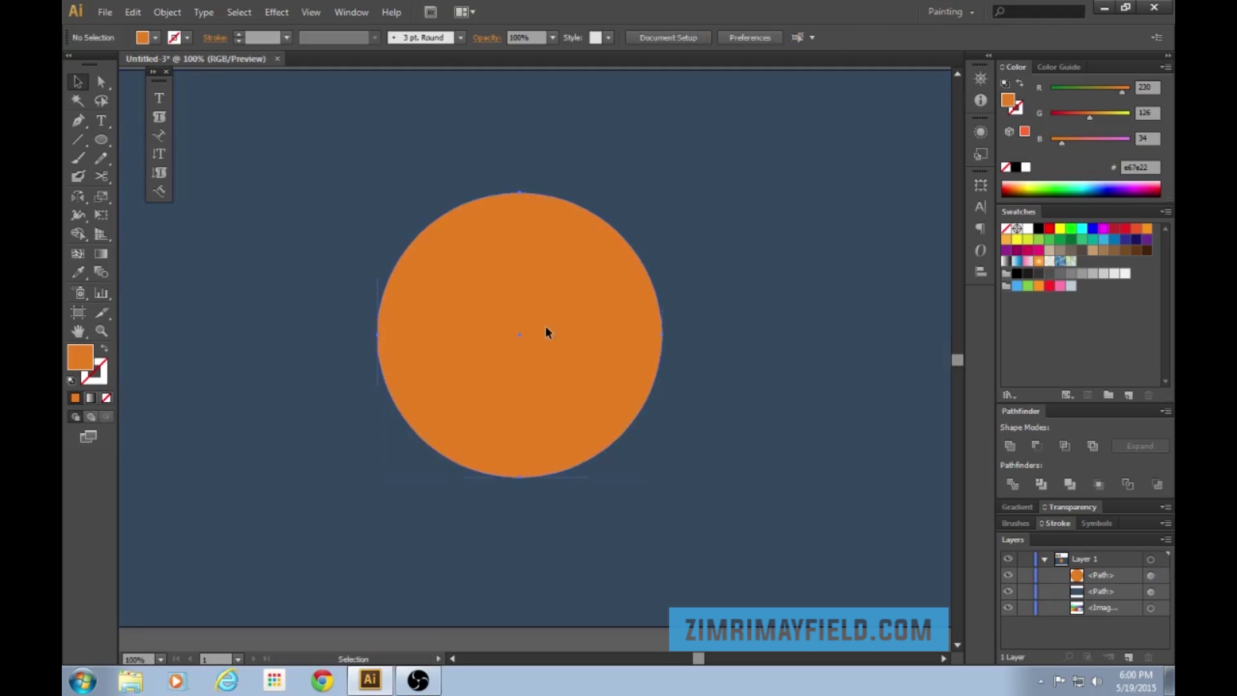
drag(662, 193, 646, 207)
drag(585, 326, 624, 291)
key(a)
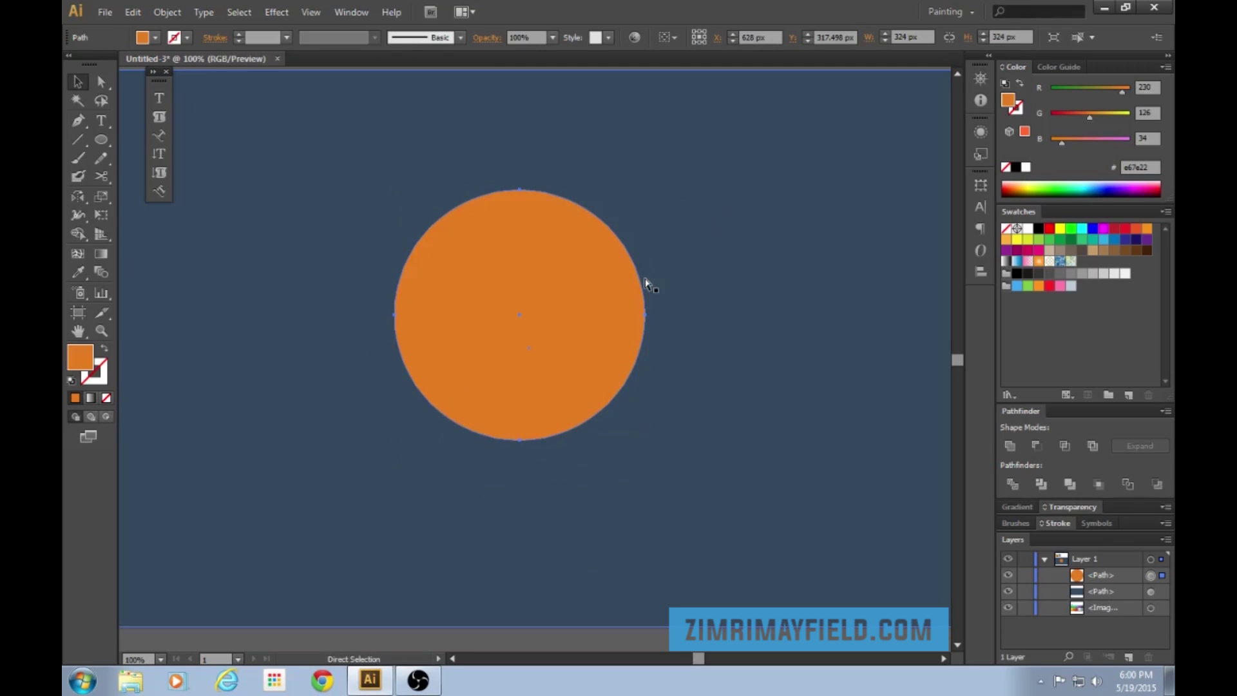
key(ctrl+minus)
key(v)
click(677, 136)
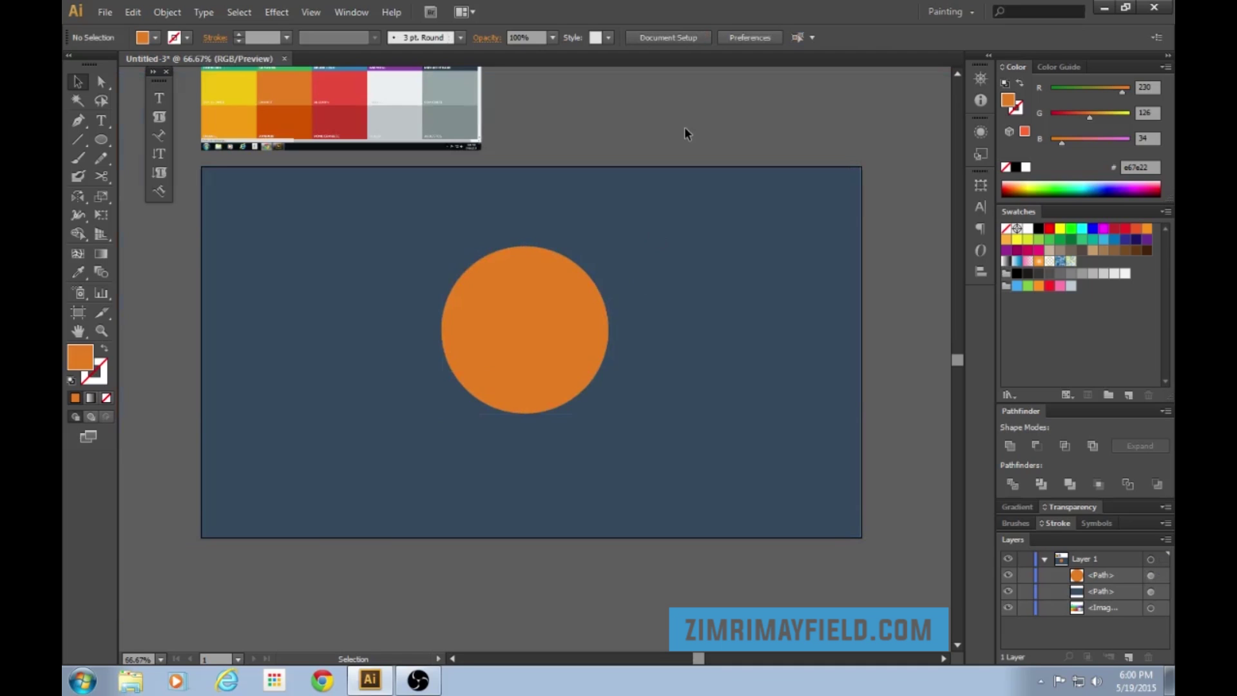
Step: Draw a closed four-cornered shadow shape with the Pen tool, running diagonally from the circle's upper-right edge down to the artboard's lower edge
key(ctrl+plus)
key(ctrl+plus)
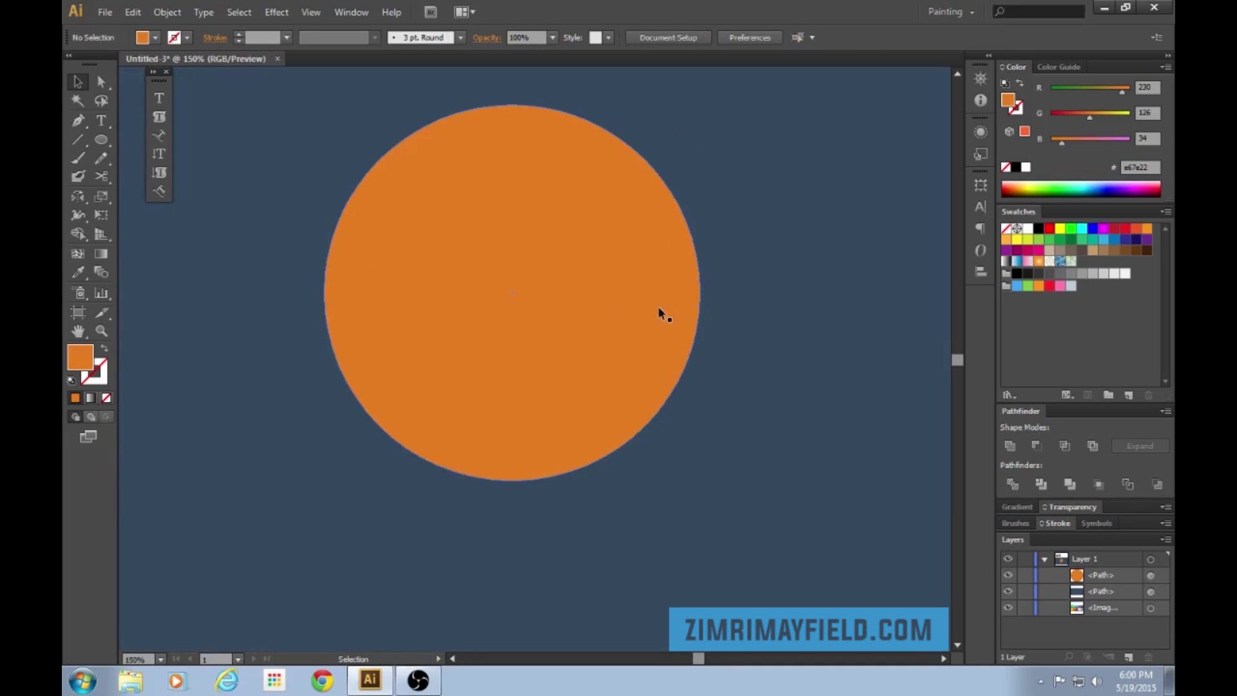
scroll(659, 309, up, 1)
key(p)
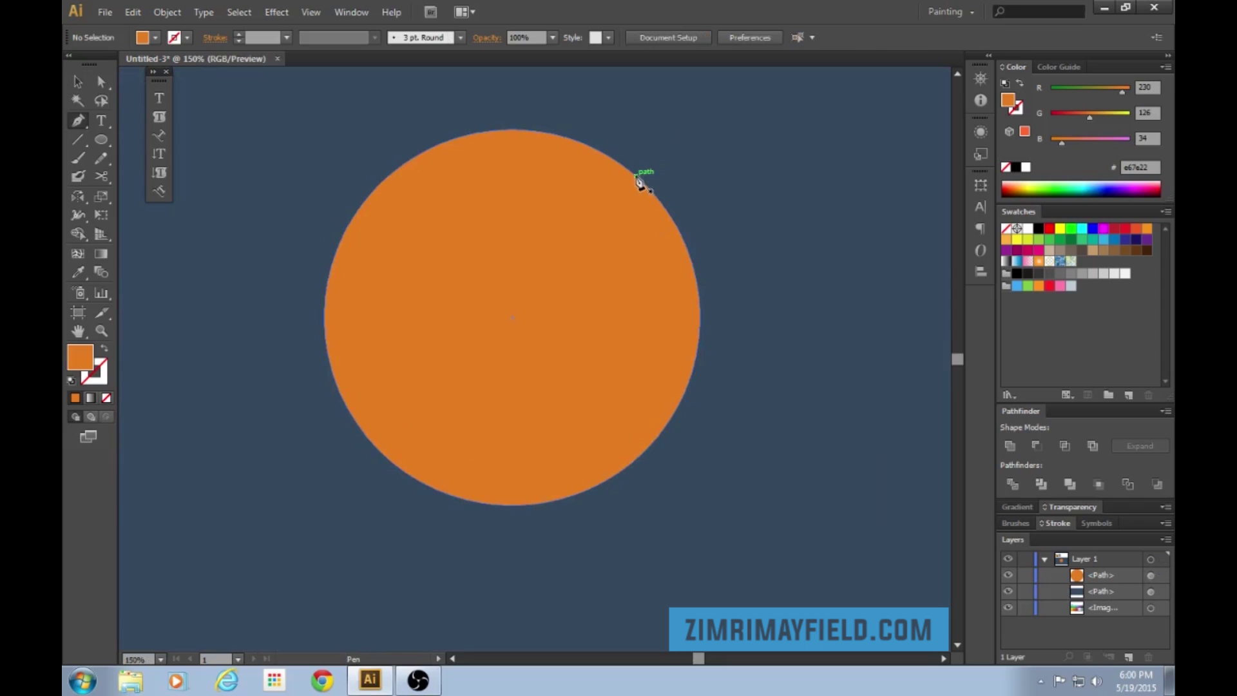
click(637, 177)
scroll(822, 348, down, 2)
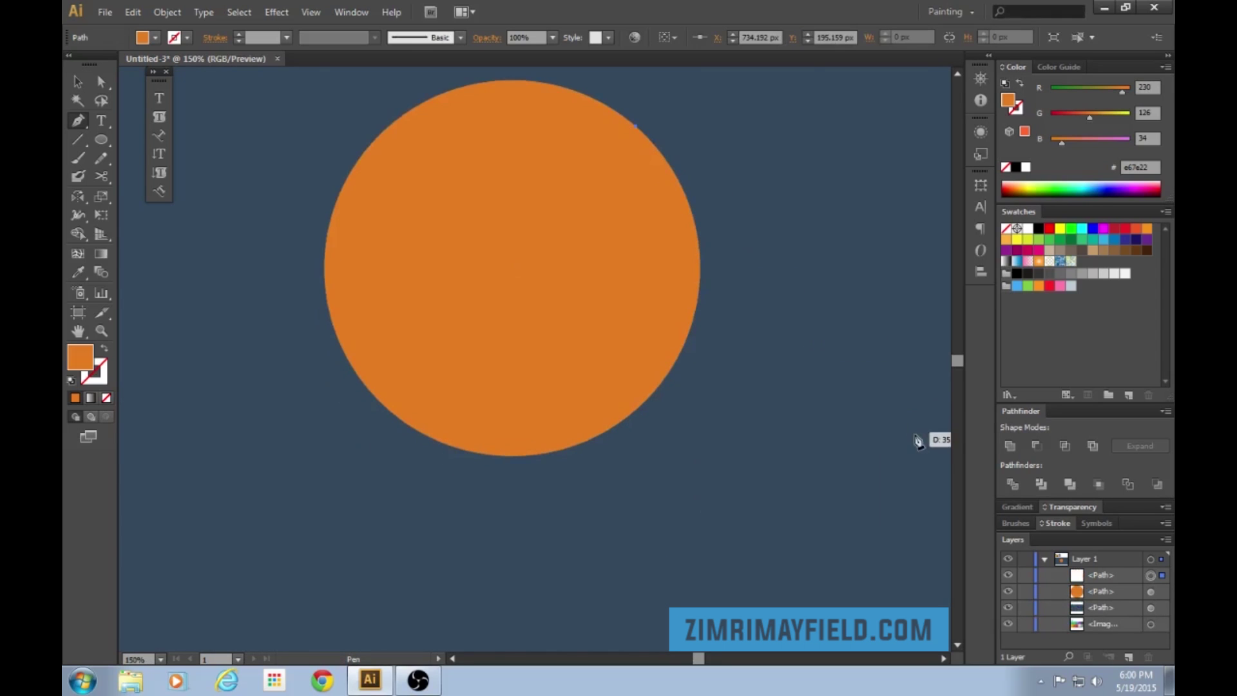
click(937, 433)
scroll(907, 437, down, 4)
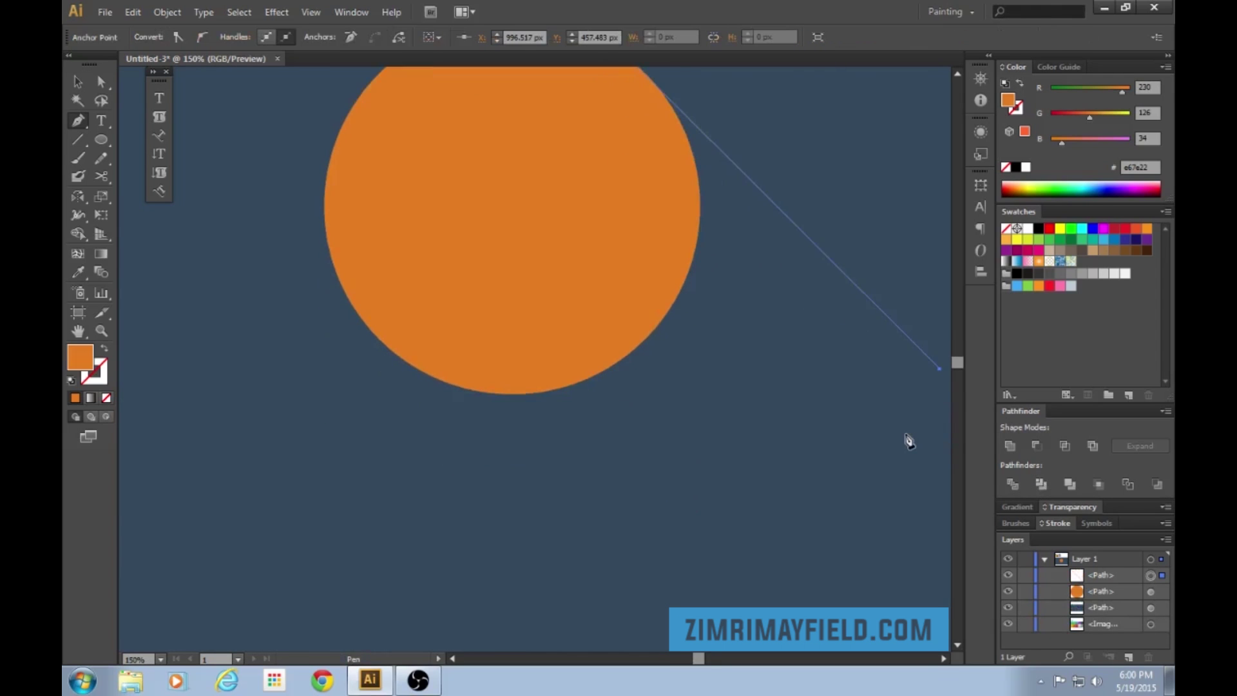
click(634, 609)
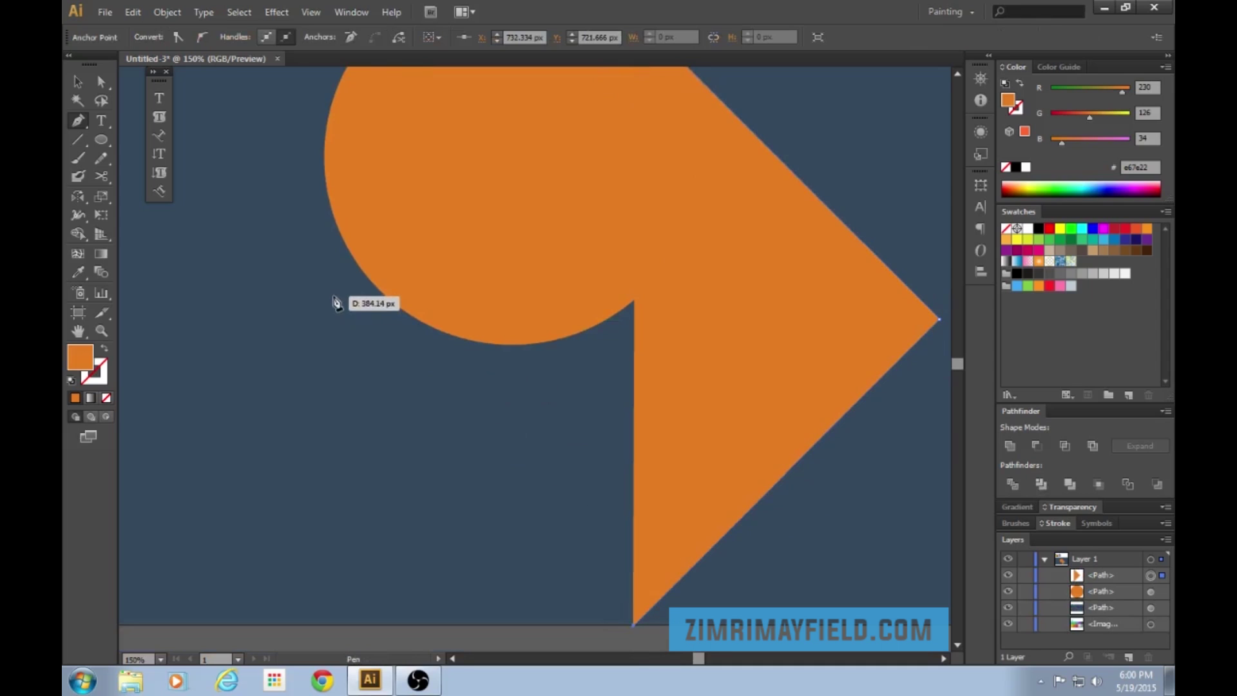
click(318, 310)
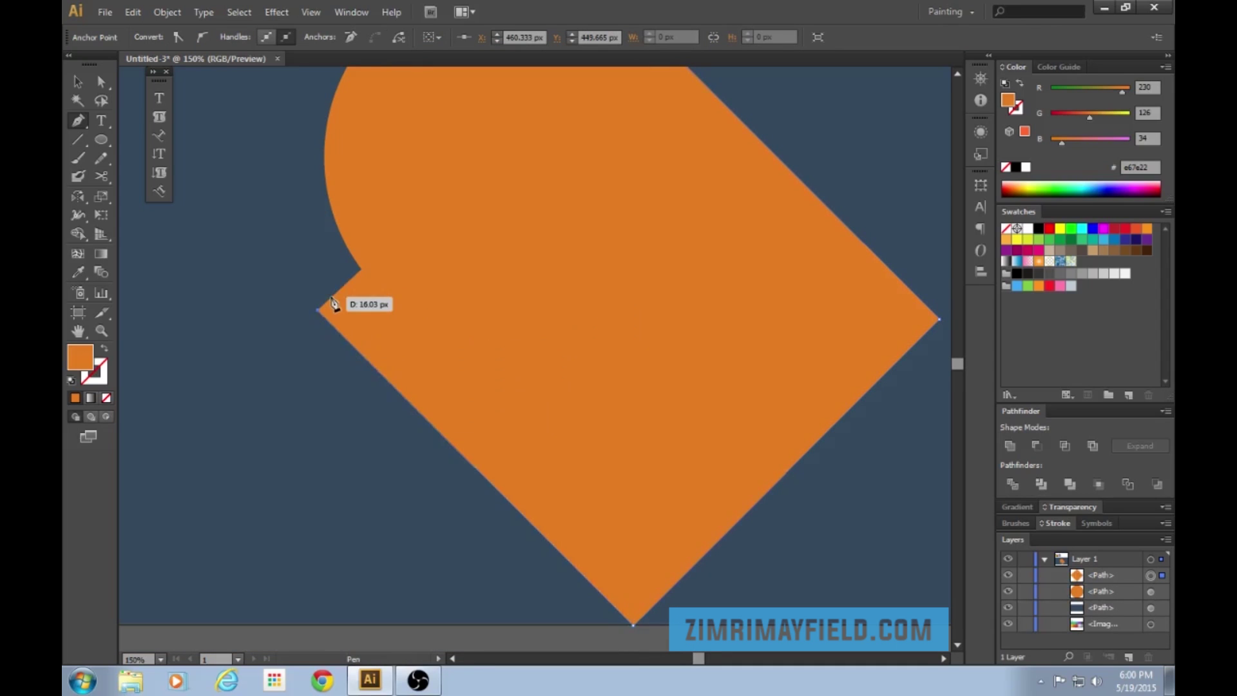
scroll(619, 152, up, 3)
click(637, 90)
scroll(524, 401, down, 2)
Step: Shift the shadow shape's lower-left side inward so that its left corner lies close to the circle's edge
key(a)
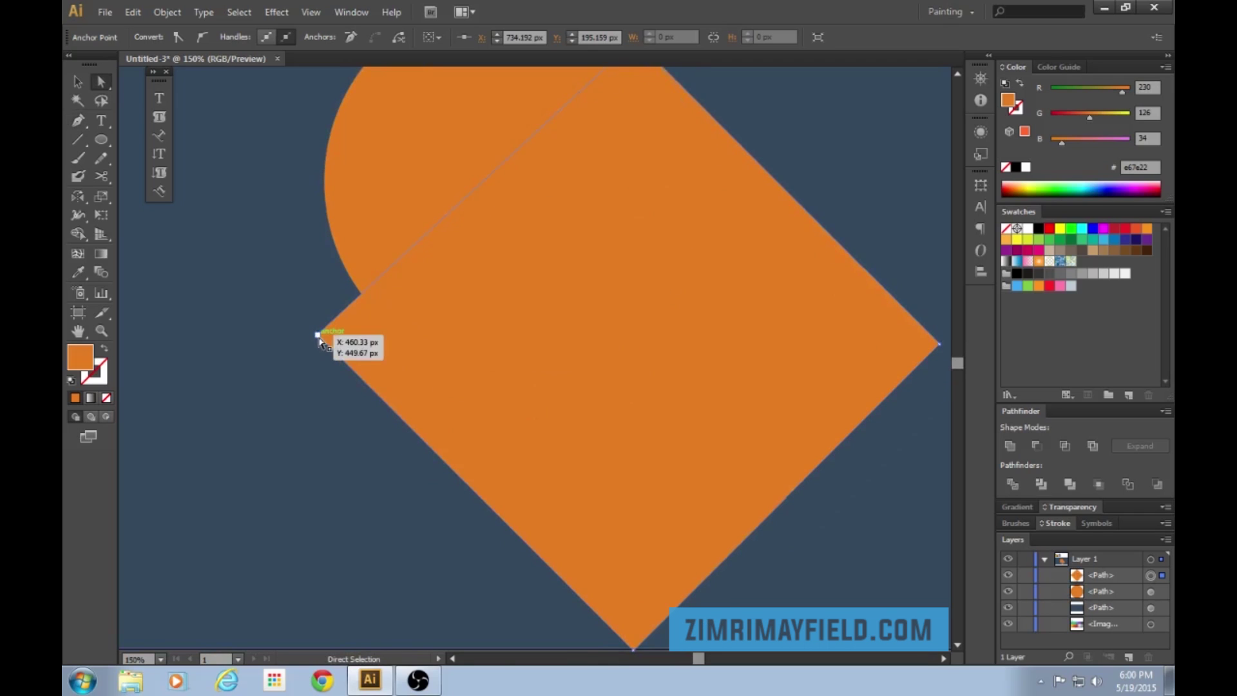
scroll(621, 500, down, 2)
click(375, 362)
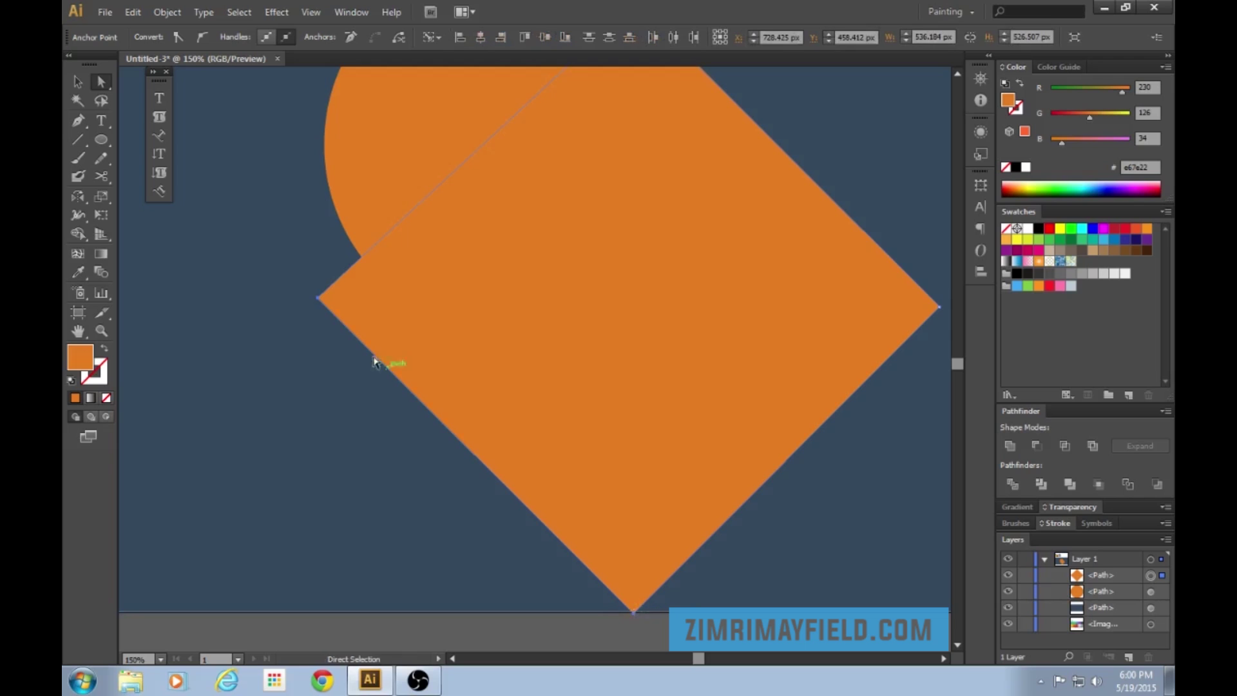
drag(320, 306, 372, 273)
scroll(487, 483, down, 2)
click(571, 557)
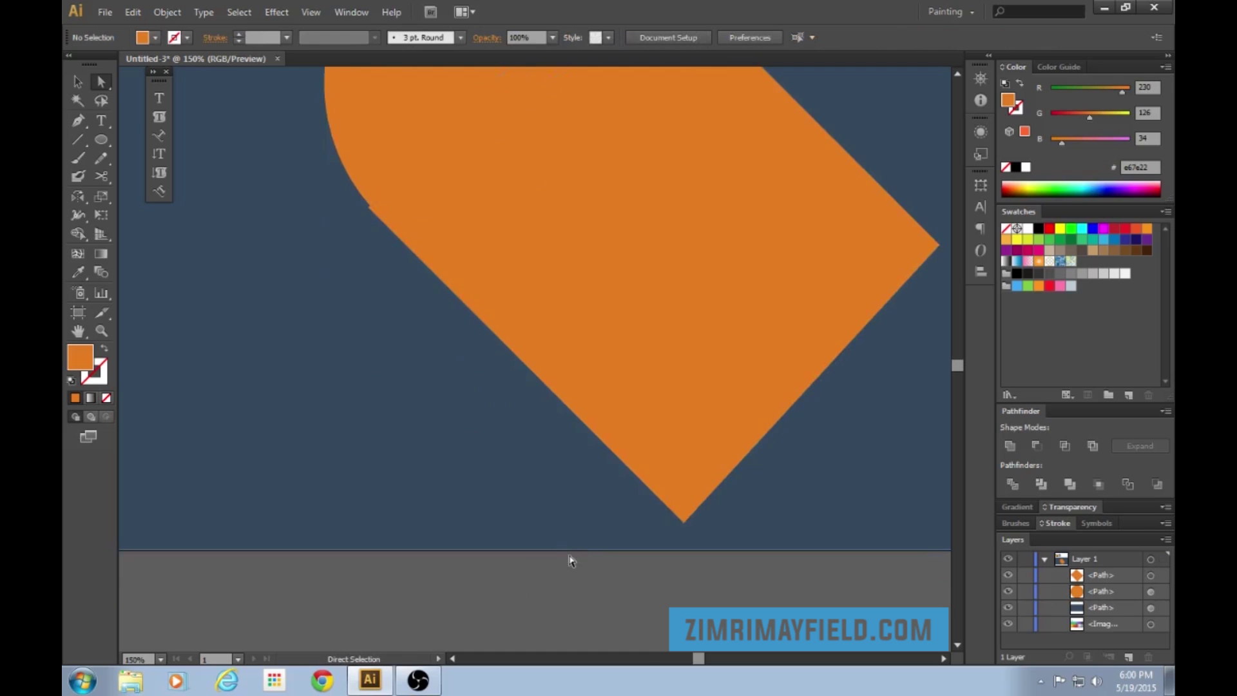
Step: Move the shadow shape's left corner exactly onto the circle's edge, at about X 505, Y 424 px
scroll(557, 535, up, 4)
key(ctrl+plus)
key(ctrl+plus)
key(ctrl+plus)
key(ctrl+plus)
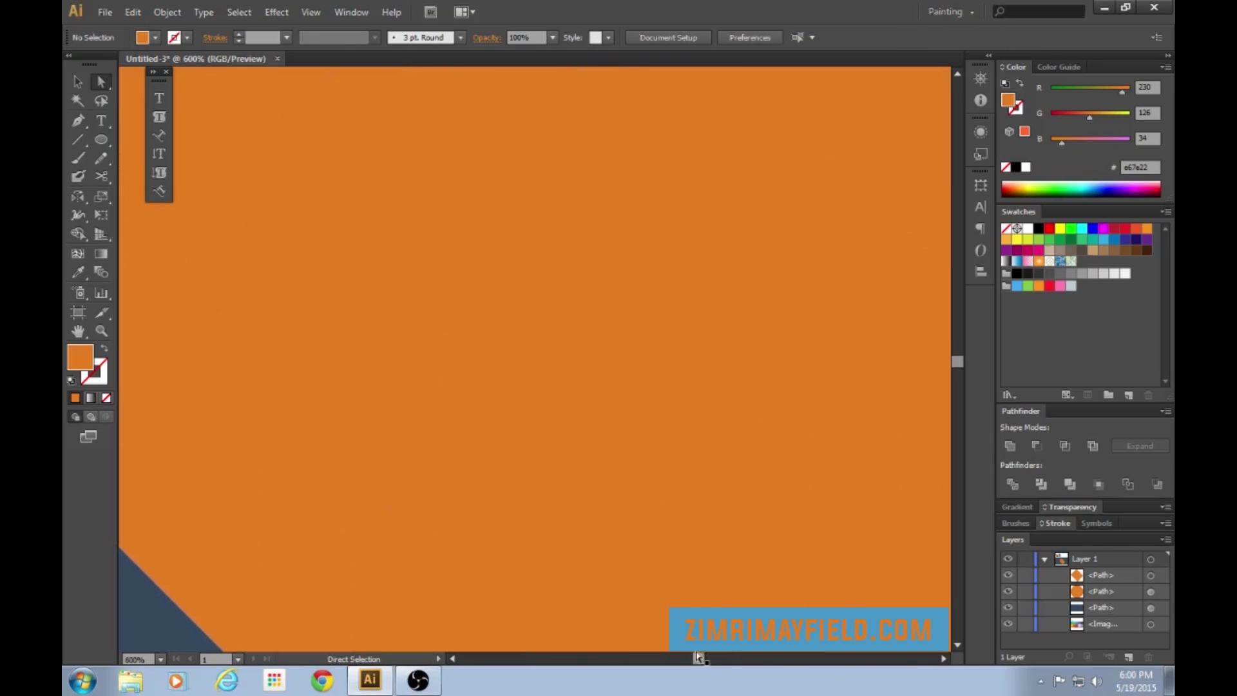
scroll(423, 434, left, 5)
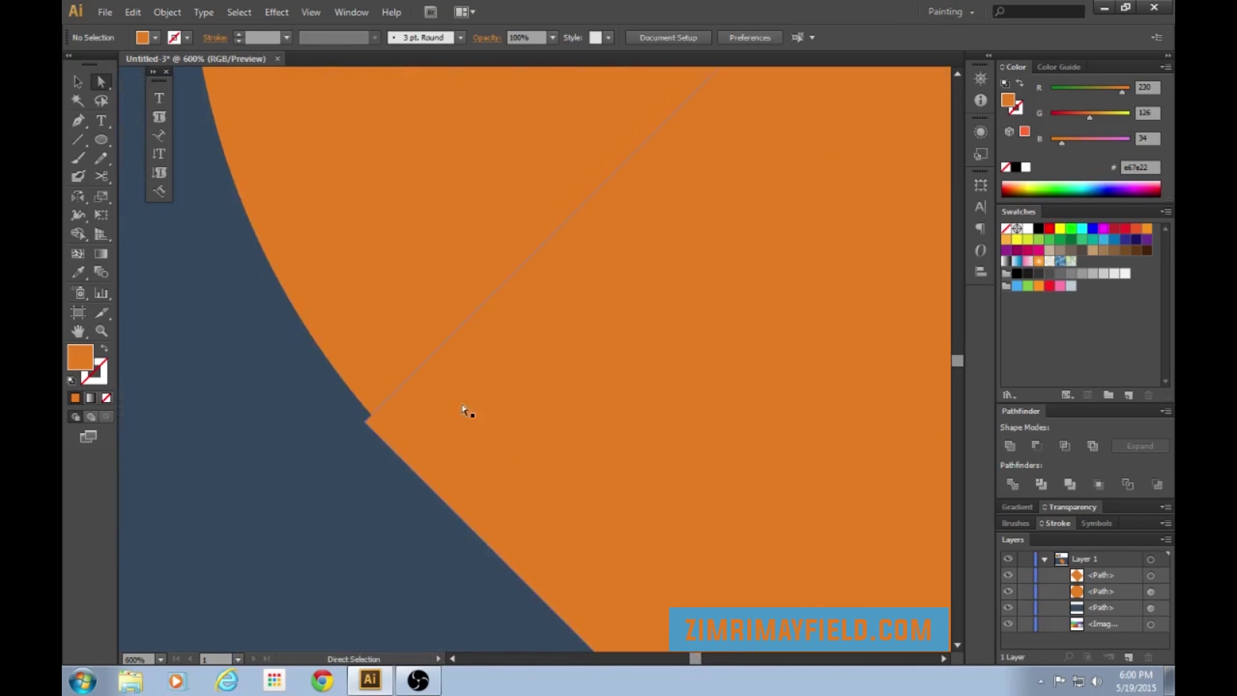
key(s)
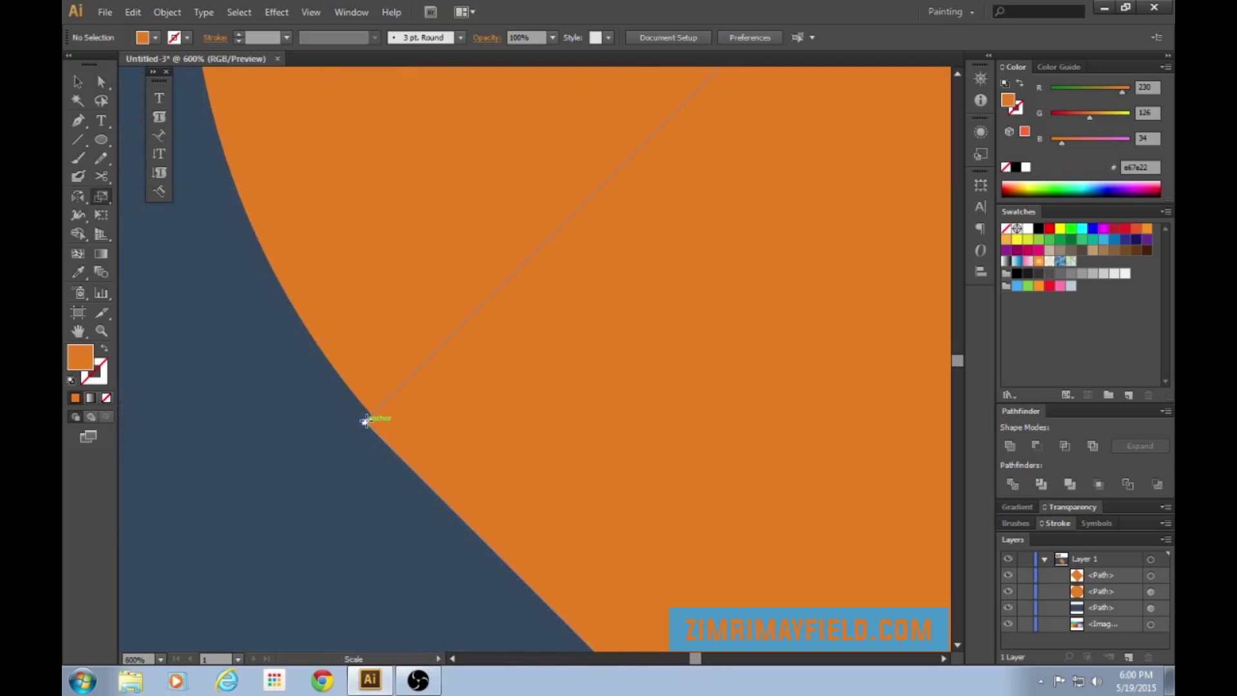
key(a)
drag(364, 424, 375, 418)
Step: Fill the four-cornered shadow shape with black
key(ctrl+minus)
key(ctrl+minus)
key(ctrl+minus)
key(ctrl+minus)
key(ctrl+minus)
key(ctrl+minus)
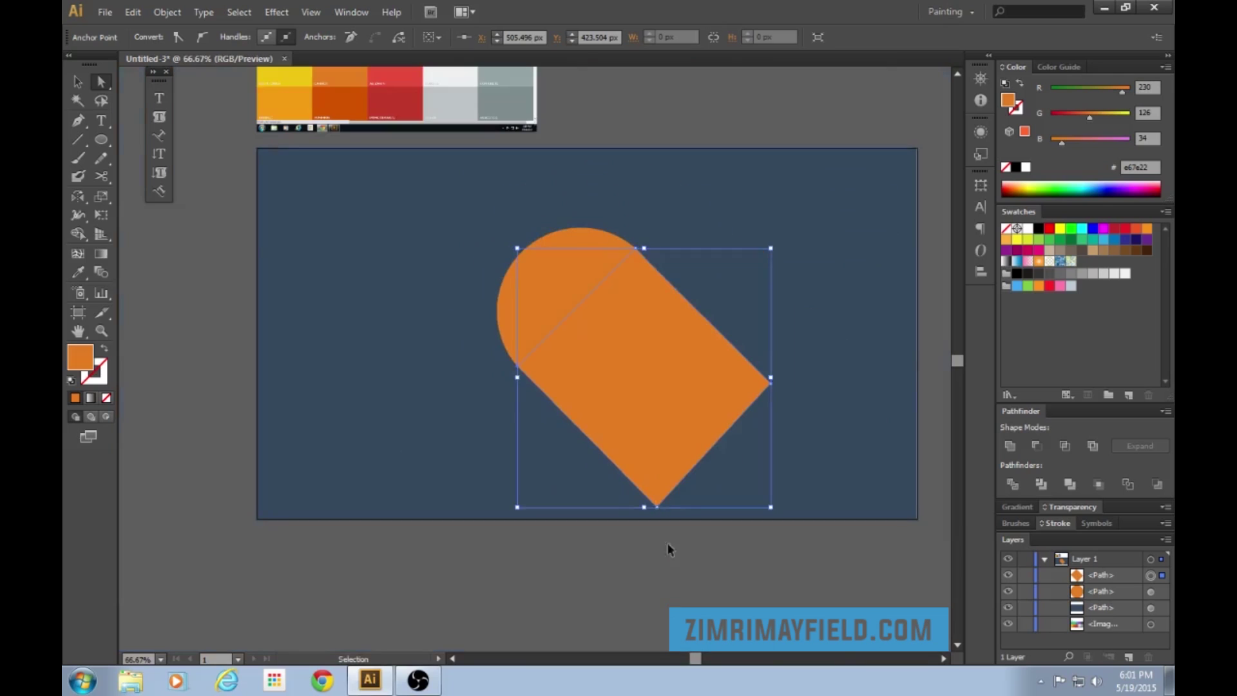
drag(696, 658, 701, 659)
click(671, 395)
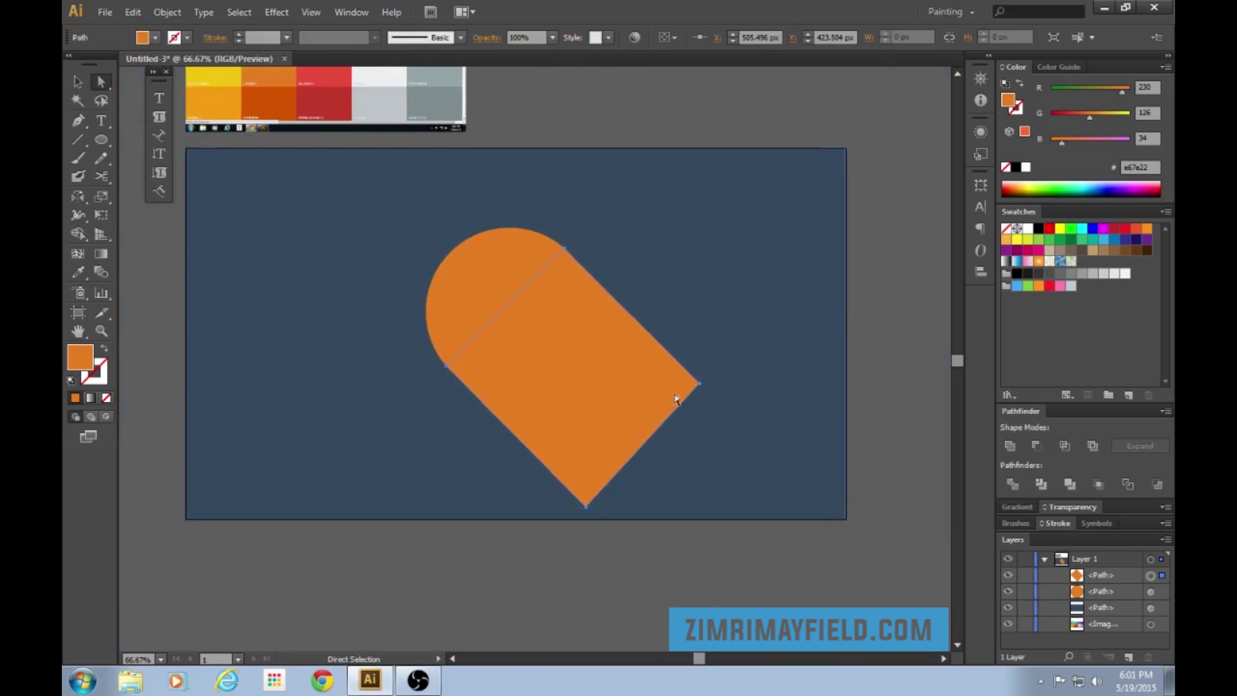
click(1038, 230)
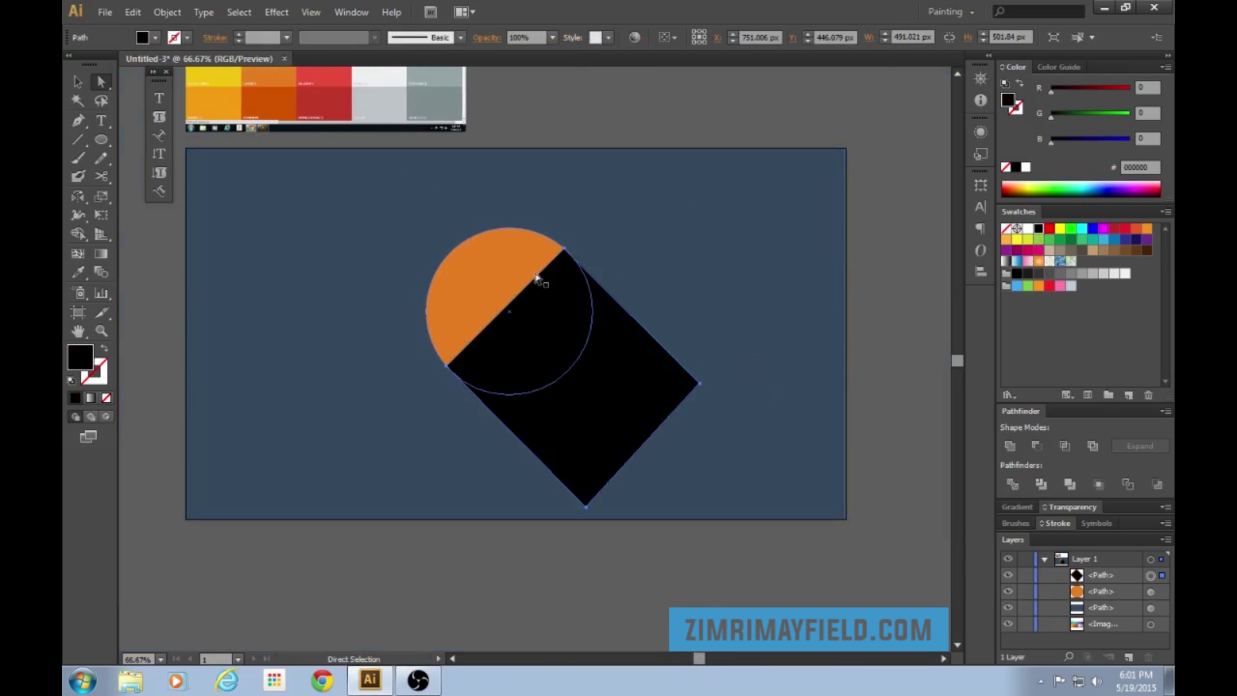
Step: Bring the orange circle to the front, above the black shadow shape, and deselect it
click(503, 261)
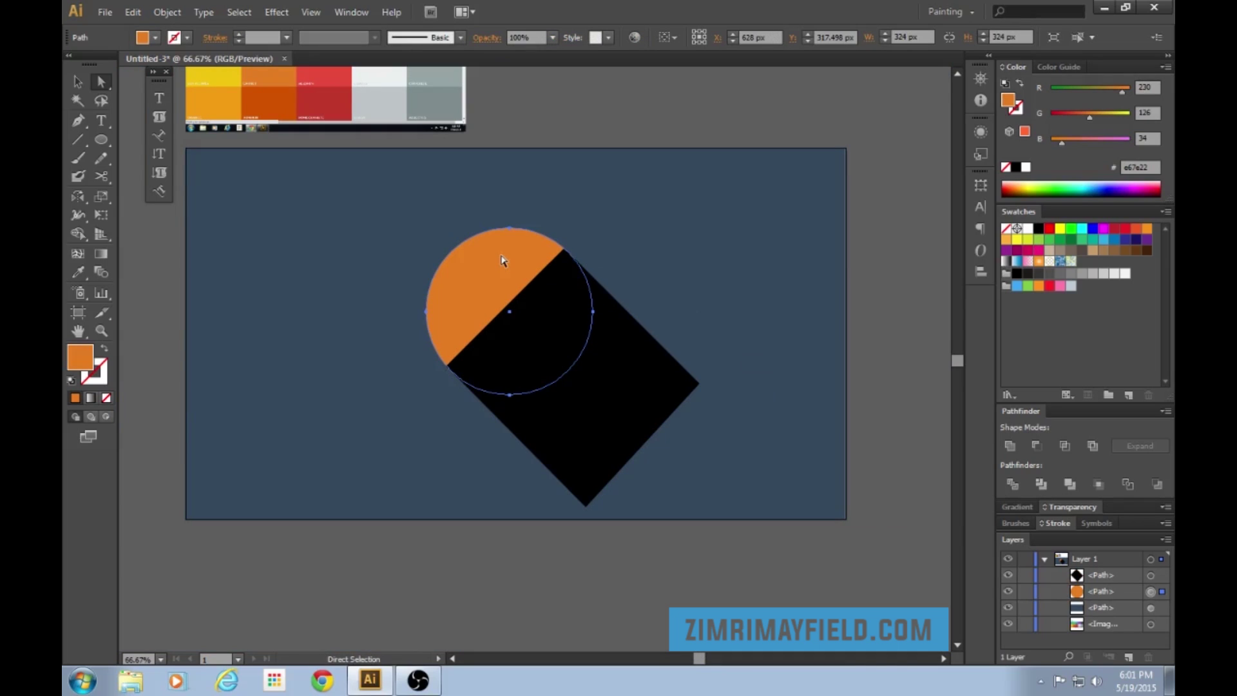
key(v)
key(ctrl+shift+bracketright)
key(ctrl+shift+a)
Step: Set the black shadow shape's opacity to 30% and deselect it
click(625, 433)
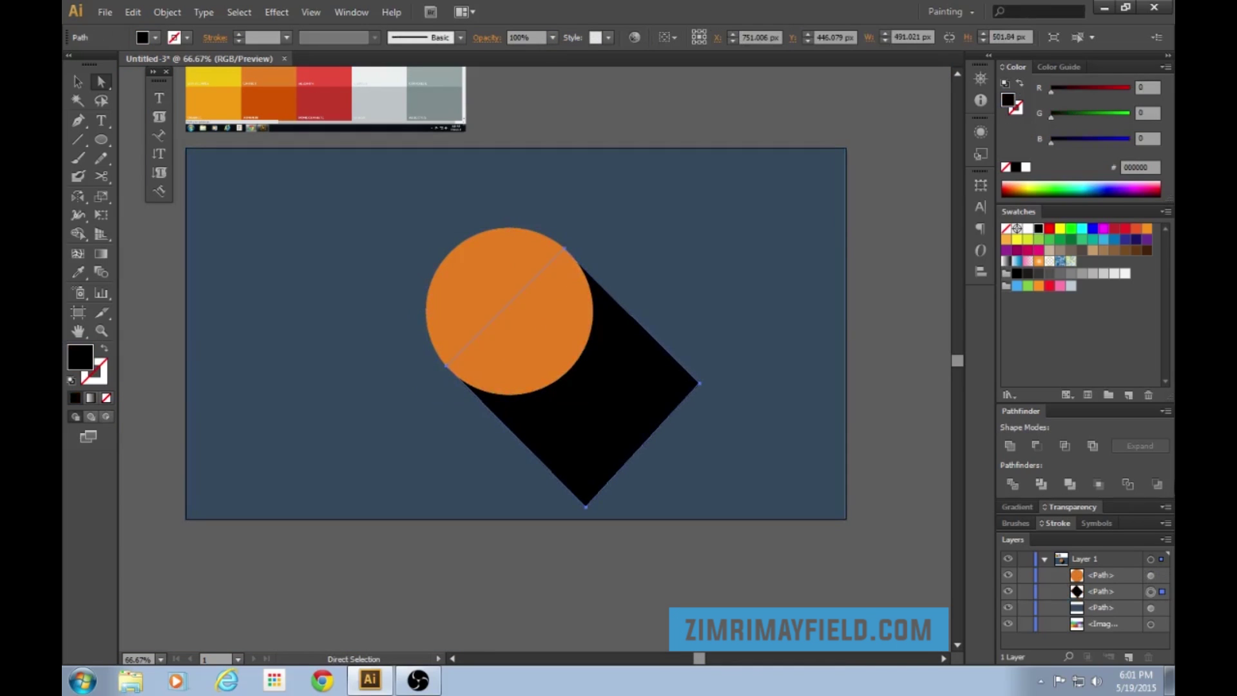
click(1088, 506)
click(1164, 529)
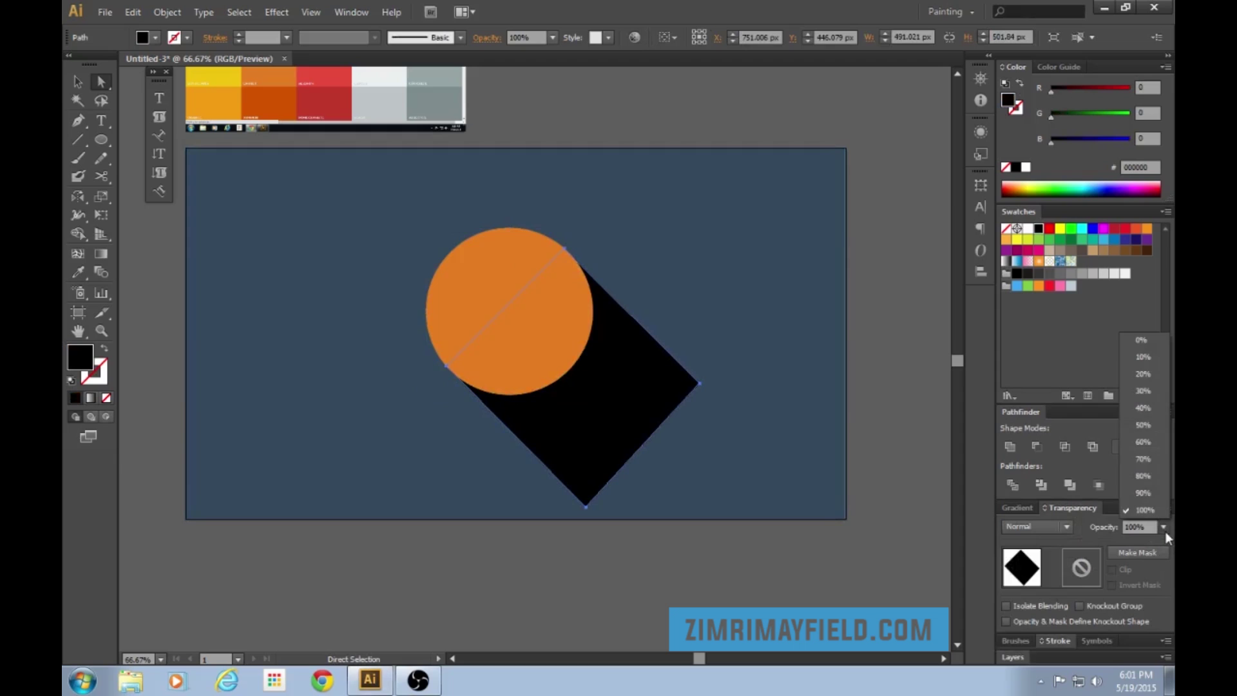
click(1159, 392)
key(ctrl+shift+a)
scroll(583, 488, up, 3)
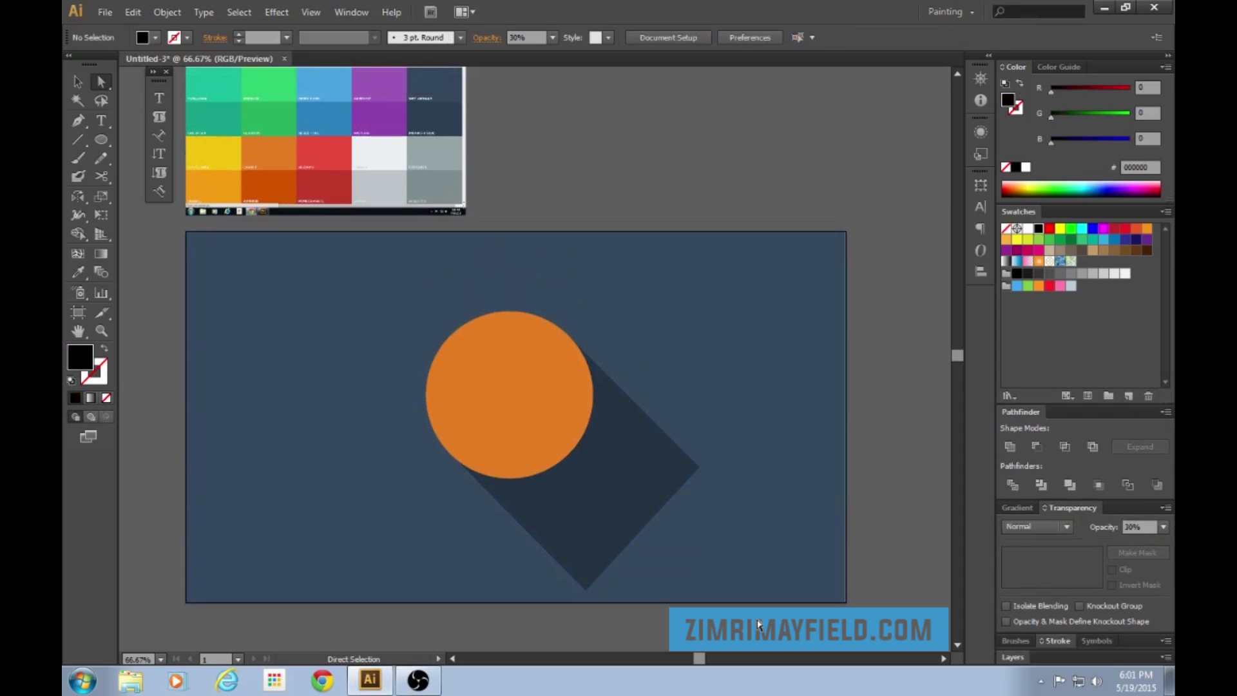
scroll(893, 421, down, 1)
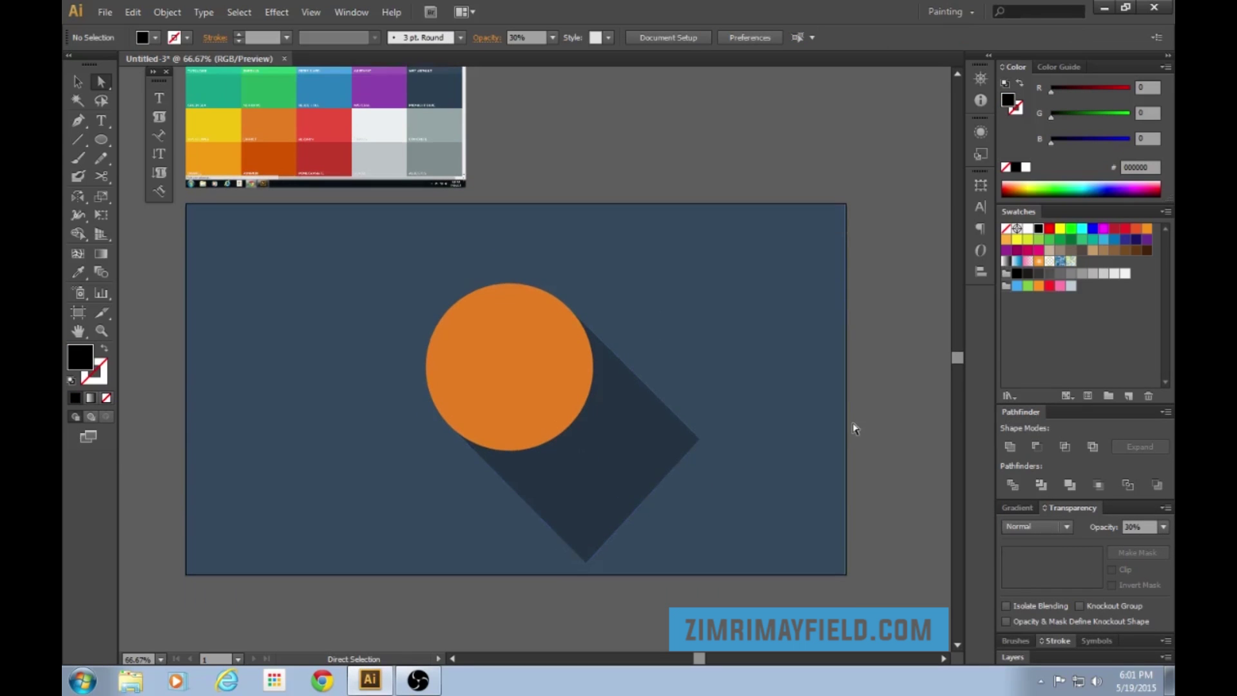
Step: Examine the orange circle and its long shadow by selecting the shapes individually and together
click(612, 445)
click(879, 257)
key(ctrl+plus)
click(693, 493)
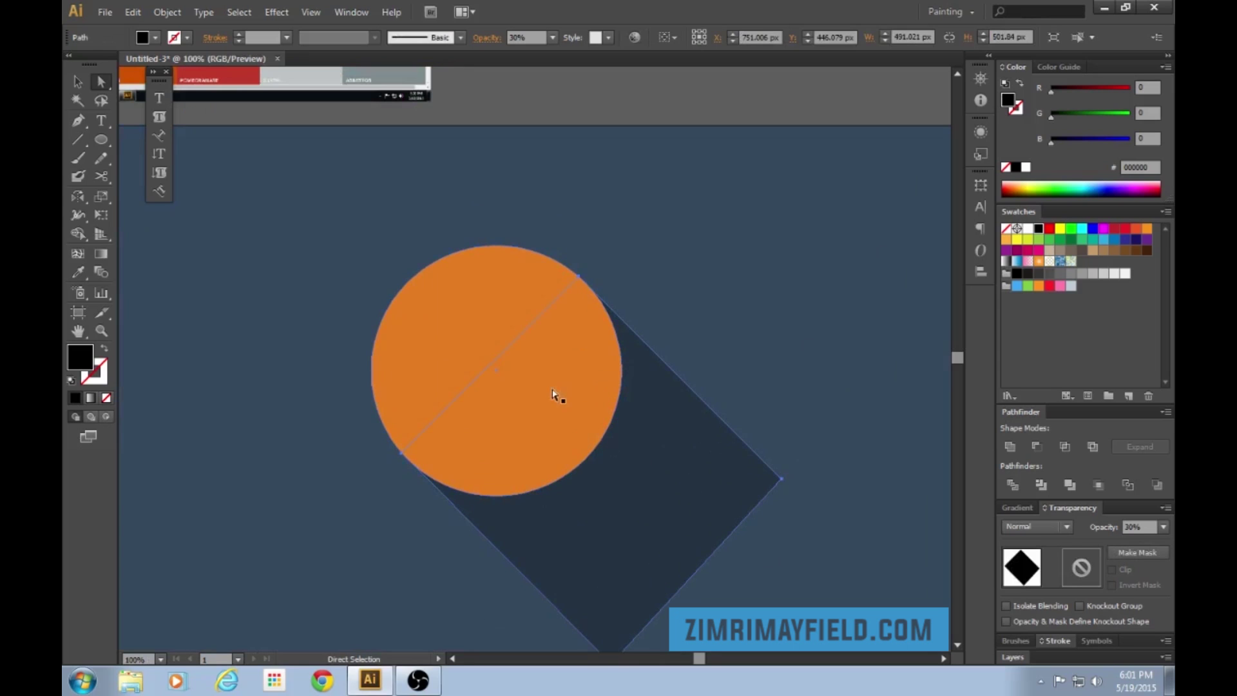
click(560, 395)
shift+click(675, 496)
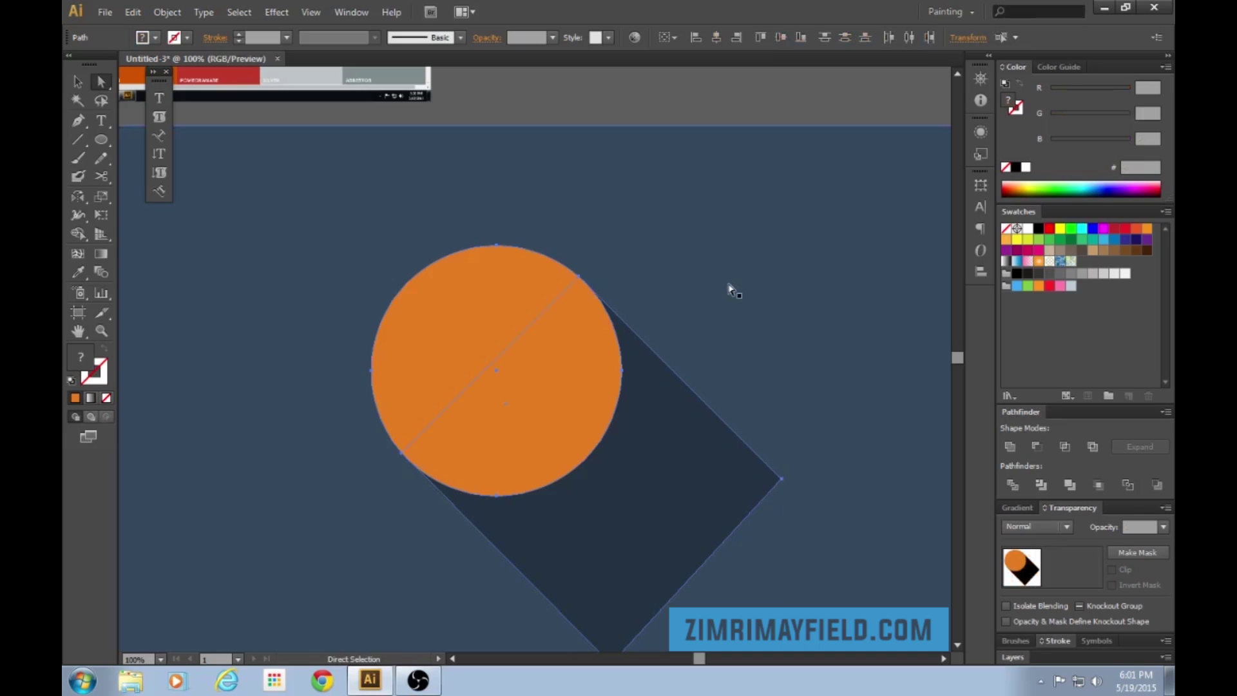
key(ctrl+minus)
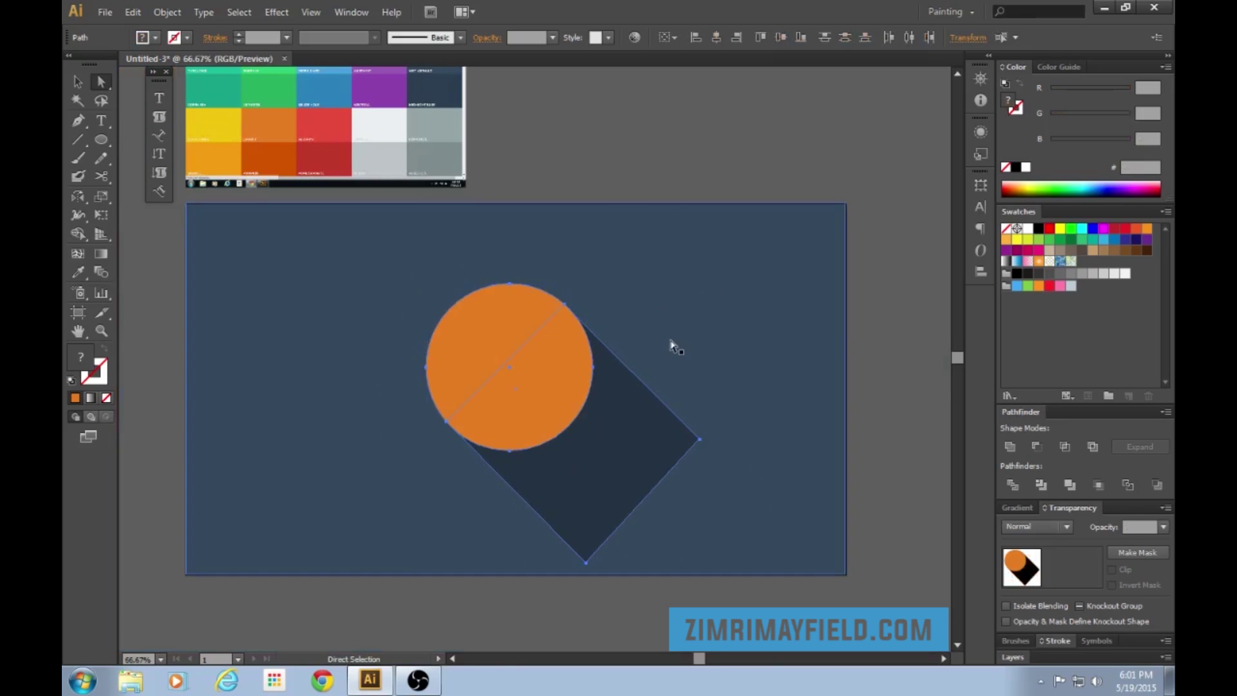
key(v)
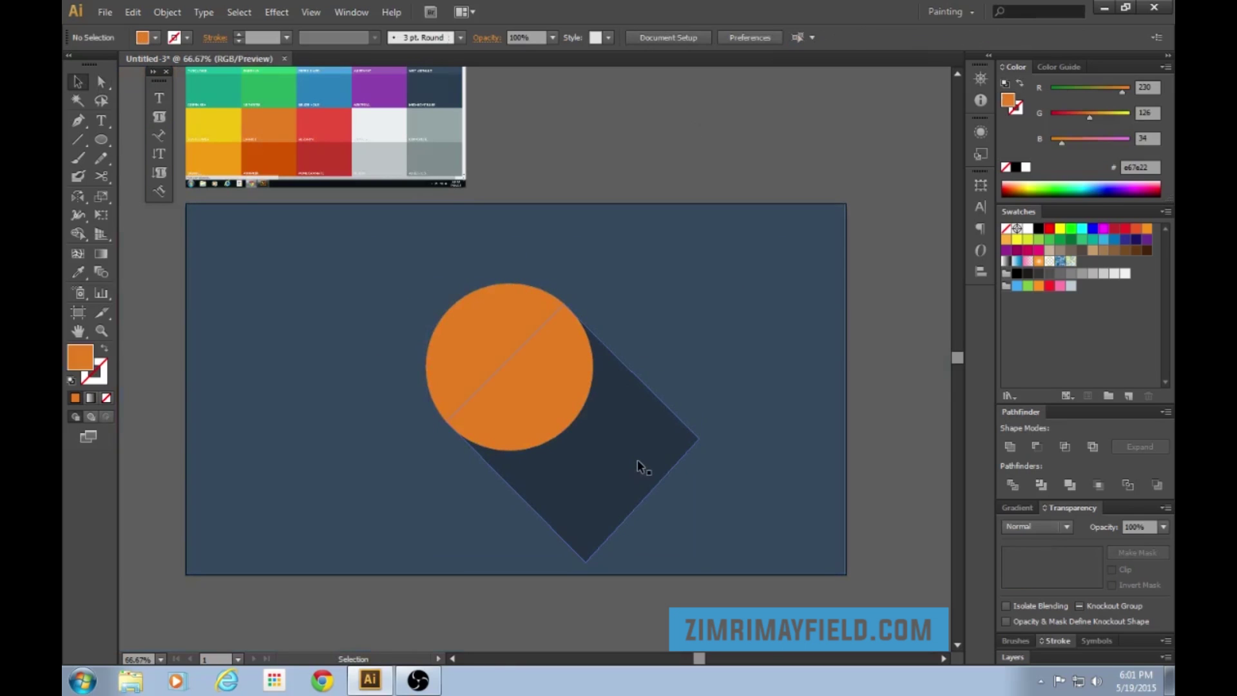
click(636, 459)
click(620, 605)
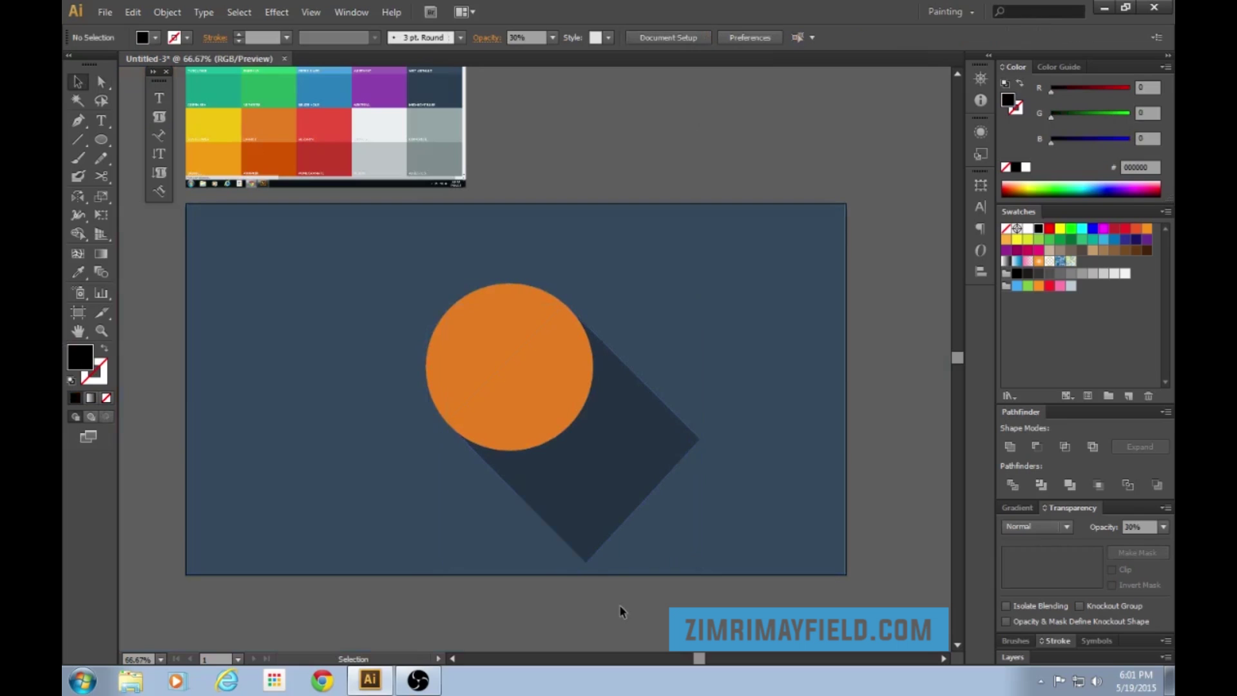
key(l)
drag(377, 249, 620, 461)
key(ctrl+z)
Step: Draw a black square about 481 px wide behind the orange circle and its shadow, directly above the dark blue background
key(m)
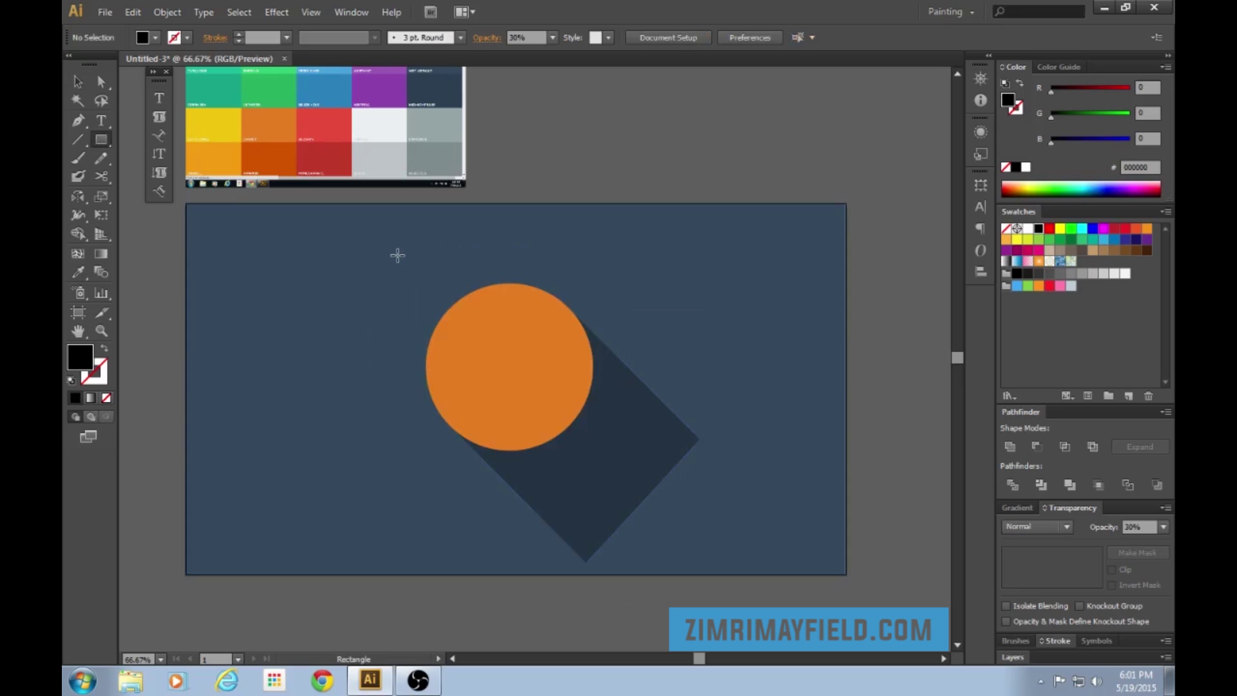
drag(383, 249, 631, 497)
key(v)
key(ctrl+shift+bracketleft)
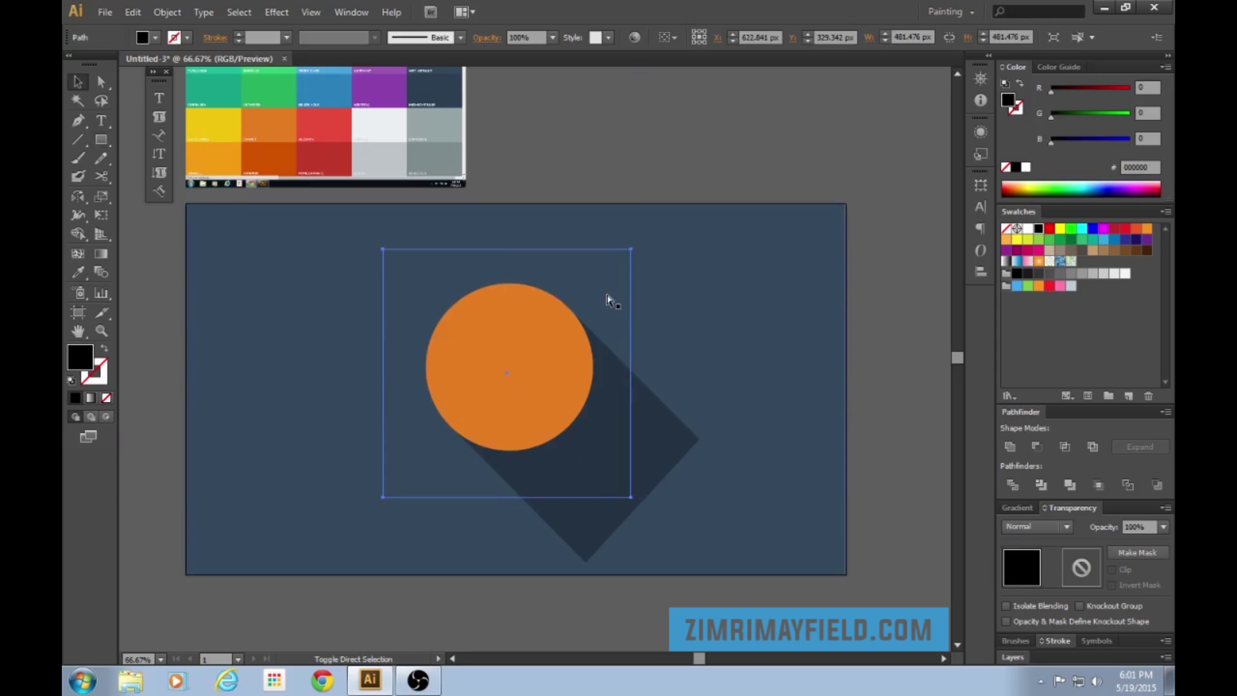
ctrl+click(718, 295)
key(ctrl+shift+bracketleft)
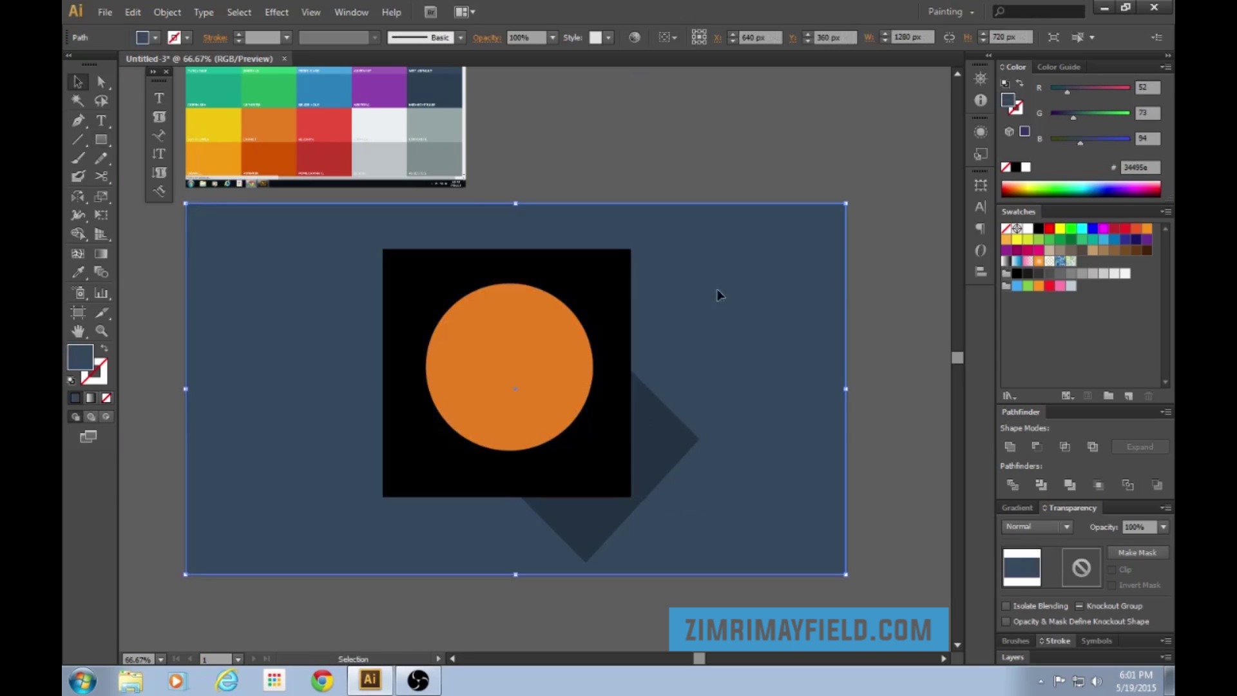
Step: Fill the black square with the darker teal (16a085) sampled from the color palette image and deselect it
click(612, 298)
scroll(451, 258, up, 3)
key(i)
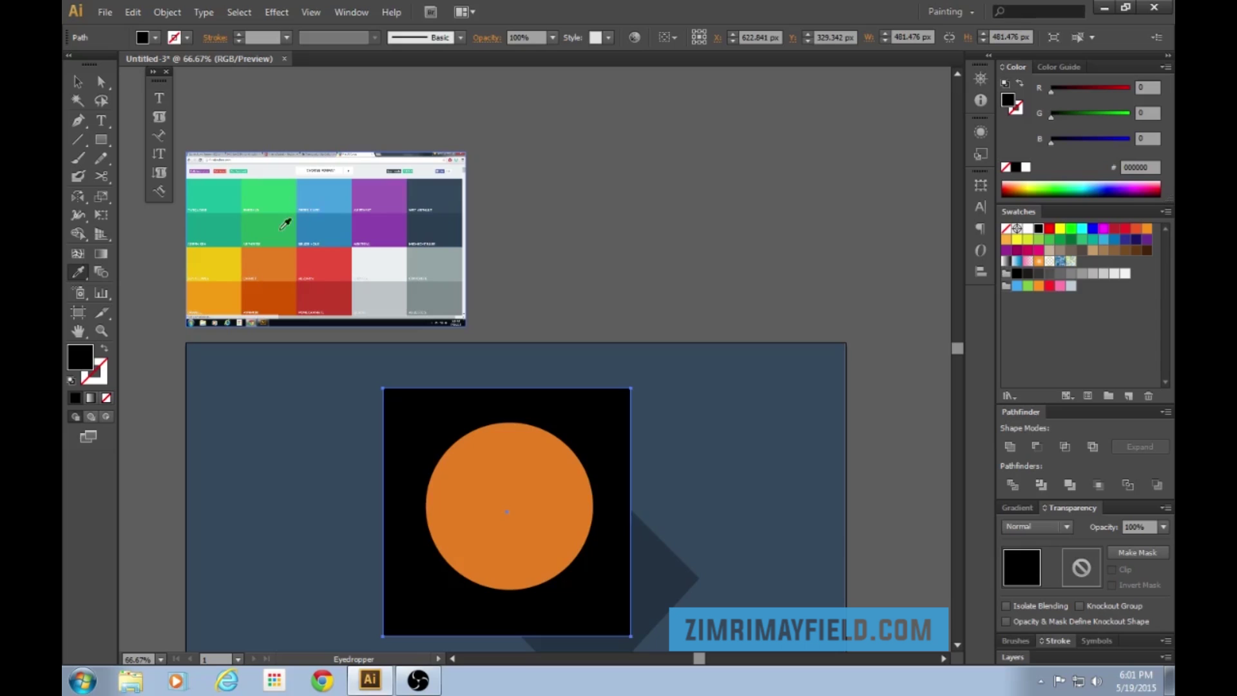
click(281, 227)
click(281, 226)
click(221, 233)
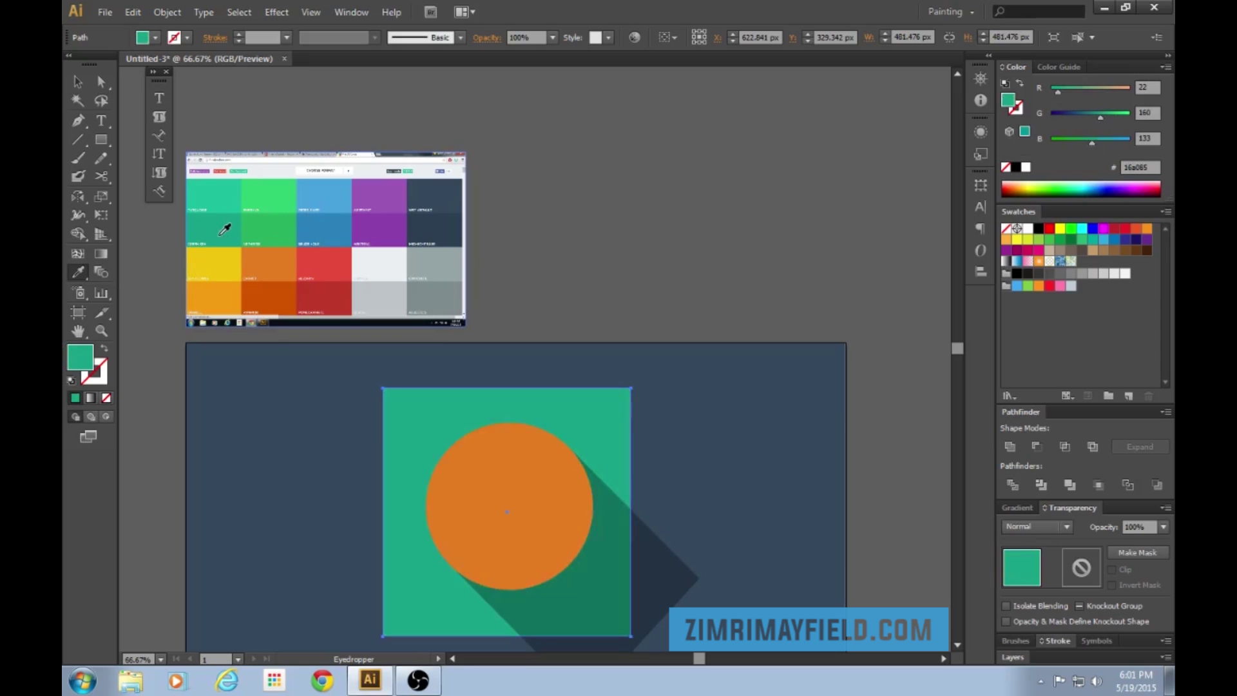
scroll(514, 193, down, 2)
key(v)
click(514, 196)
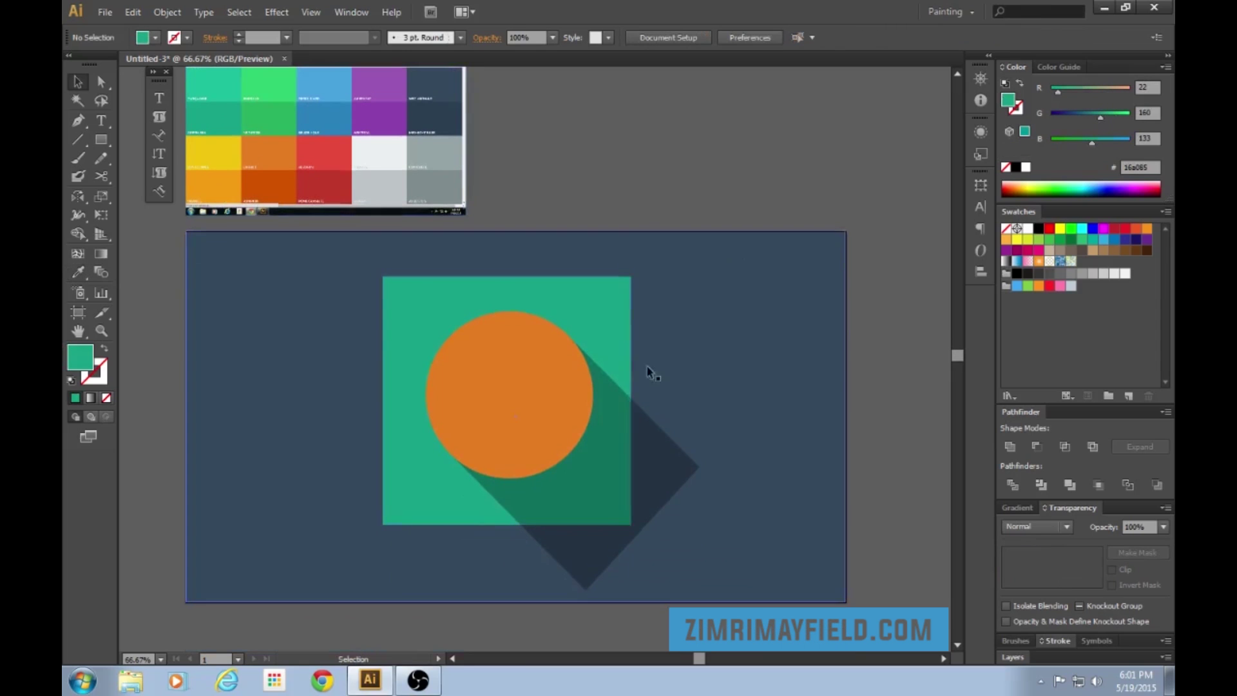
Step: Shift the green square slightly to the right behind the orange circle and deselect it
drag(608, 331, 618, 332)
click(671, 190)
scroll(686, 160, down, 3)
key(ctrl+1)
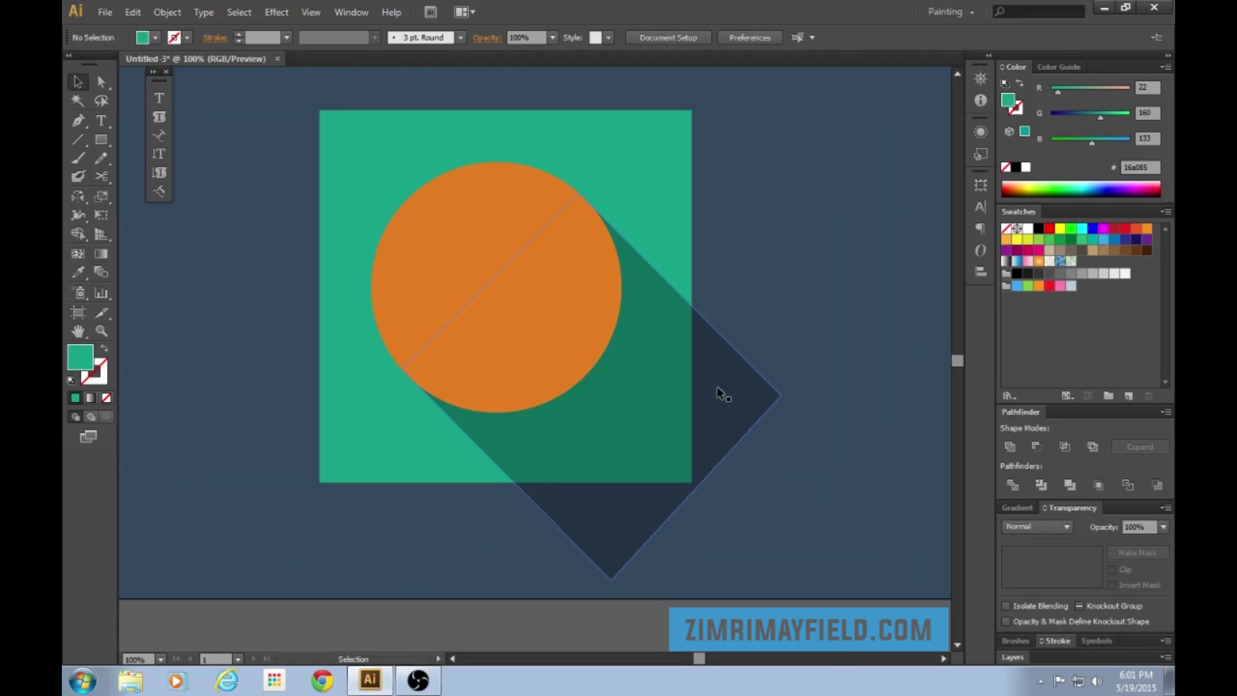
Step: Trim the shadow to the green square's edges by intersecting it with an in-place copy of the square, and deselect the result
click(731, 390)
click(663, 152)
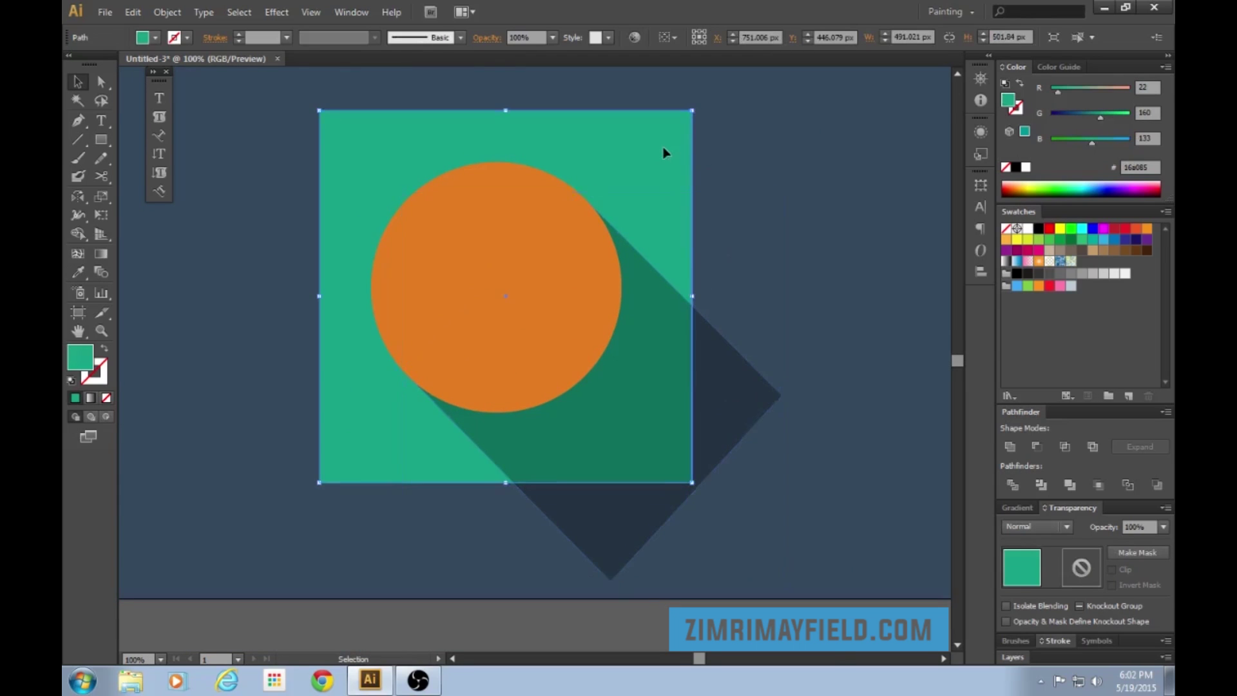
scroll(660, 252, up, 2)
key(a)
key(v)
key(a)
key(v)
click(665, 97)
click(673, 246)
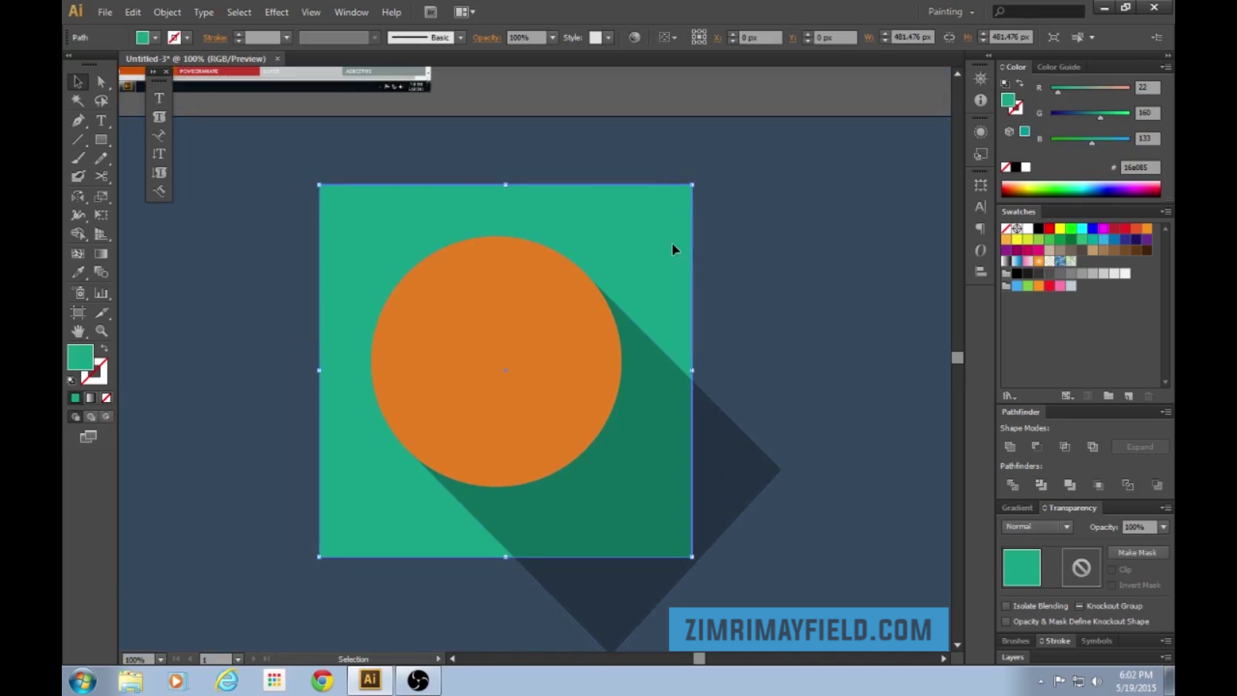
shift+click(738, 468)
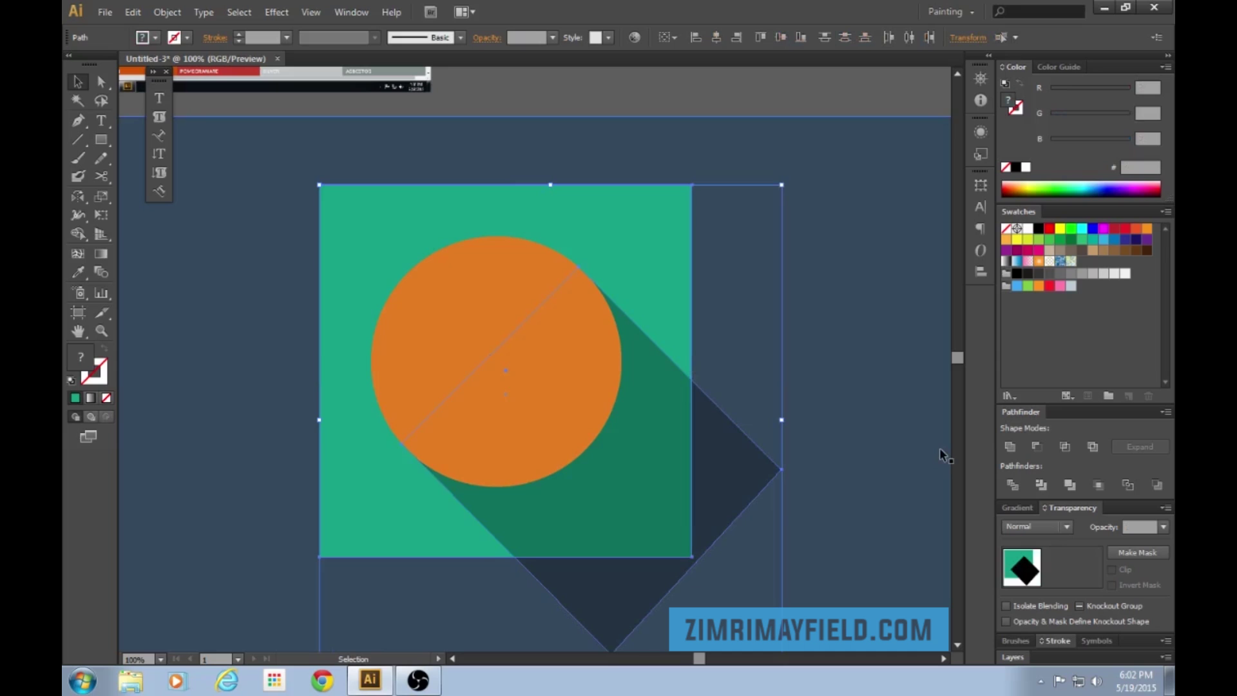
click(1063, 447)
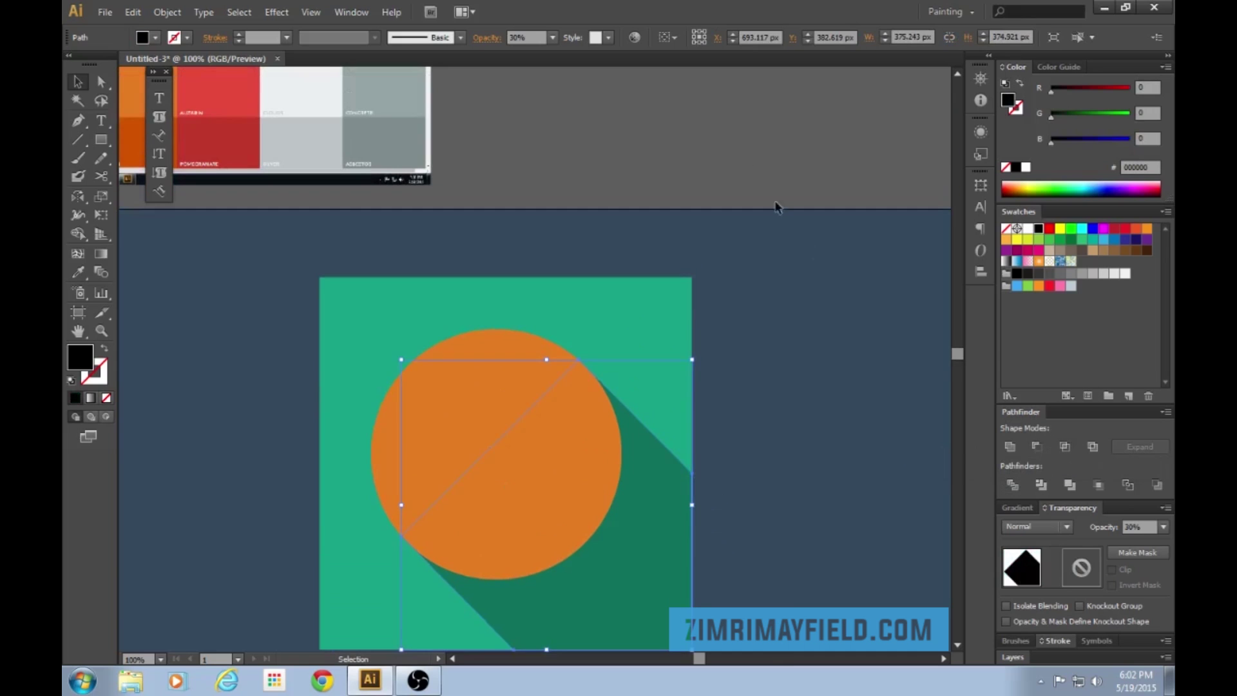
click(720, 189)
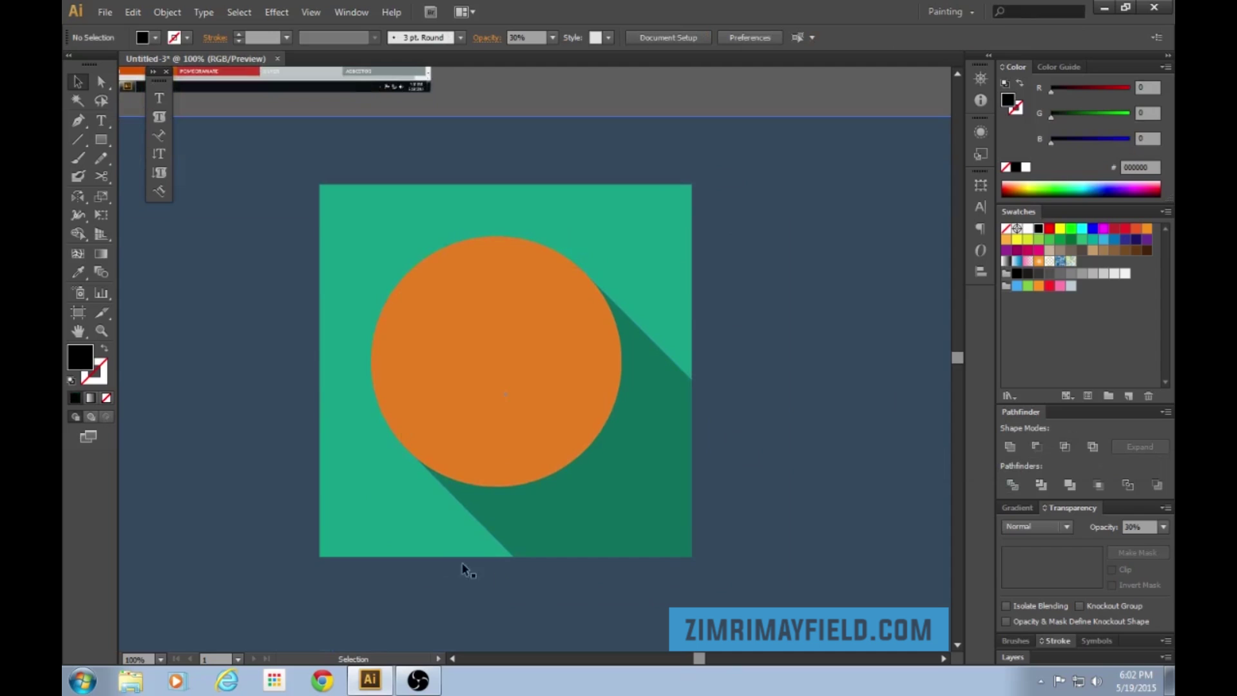
Step: Examine the green square and the trimmed long shadow by selecting each shape and viewing the whole artwork
click(517, 214)
click(634, 113)
scroll(831, 331, down, 1)
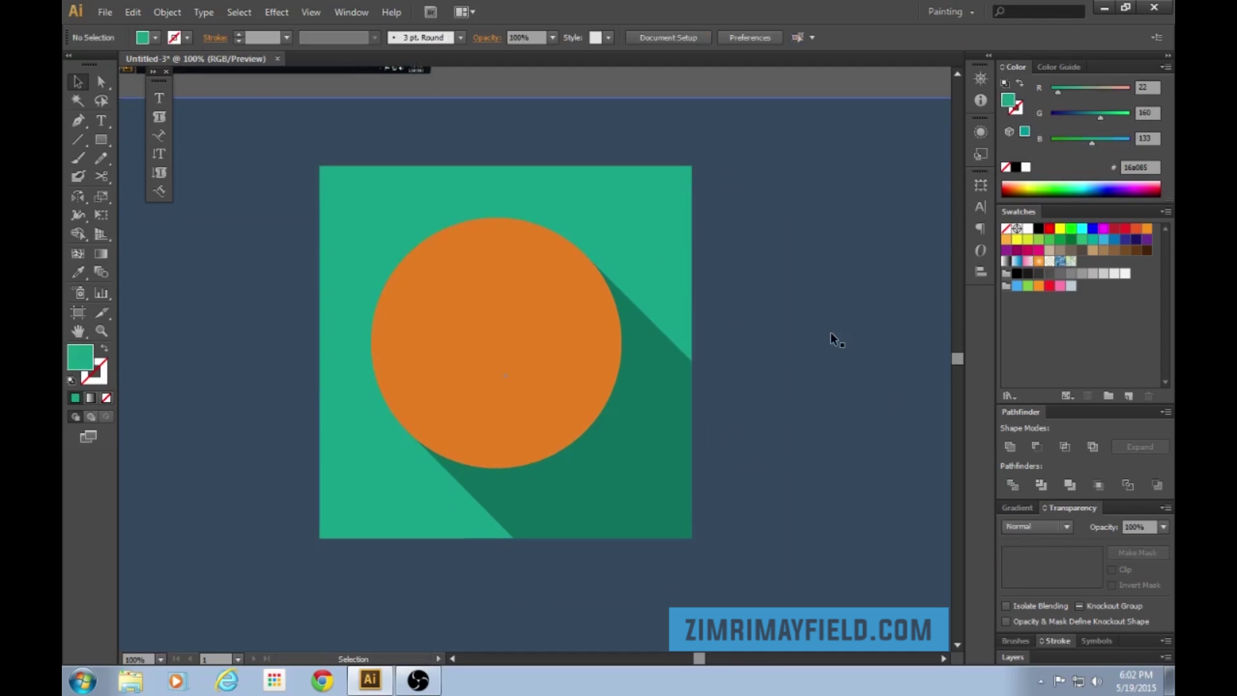
key(a)
key(ctrl+minus)
key(ctrl+plus)
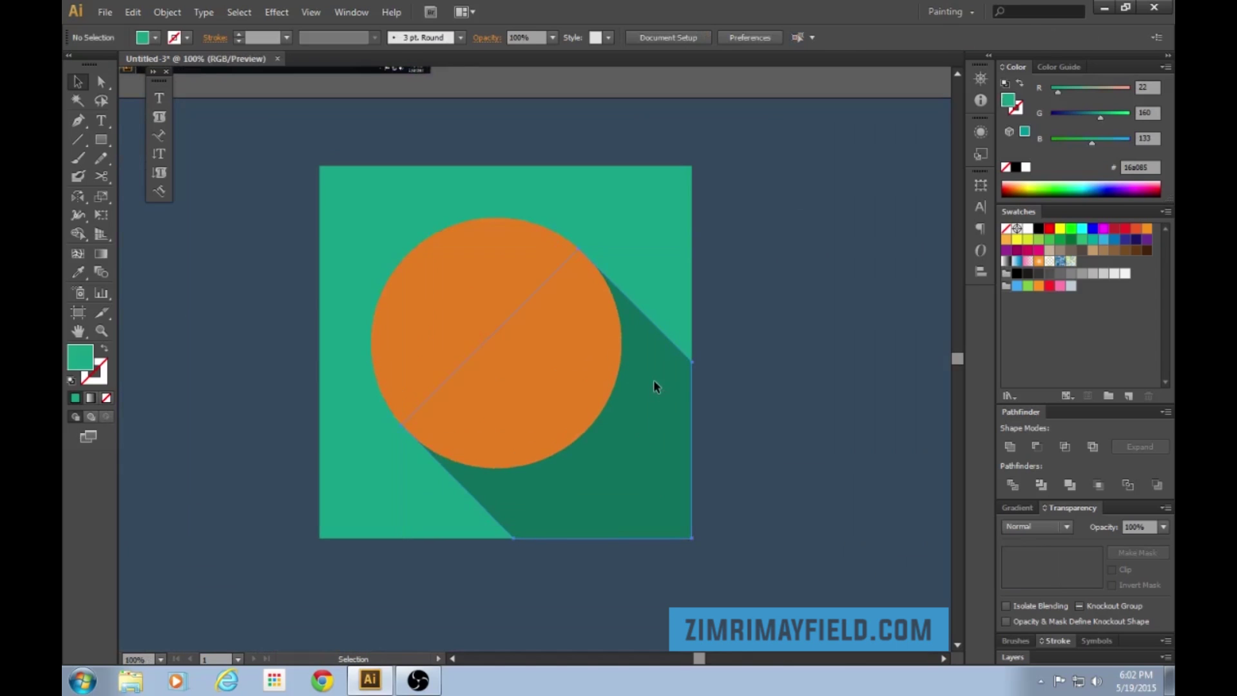
click(653, 380)
scroll(680, 212, up, 3)
click(689, 138)
scroll(703, 226, down, 4)
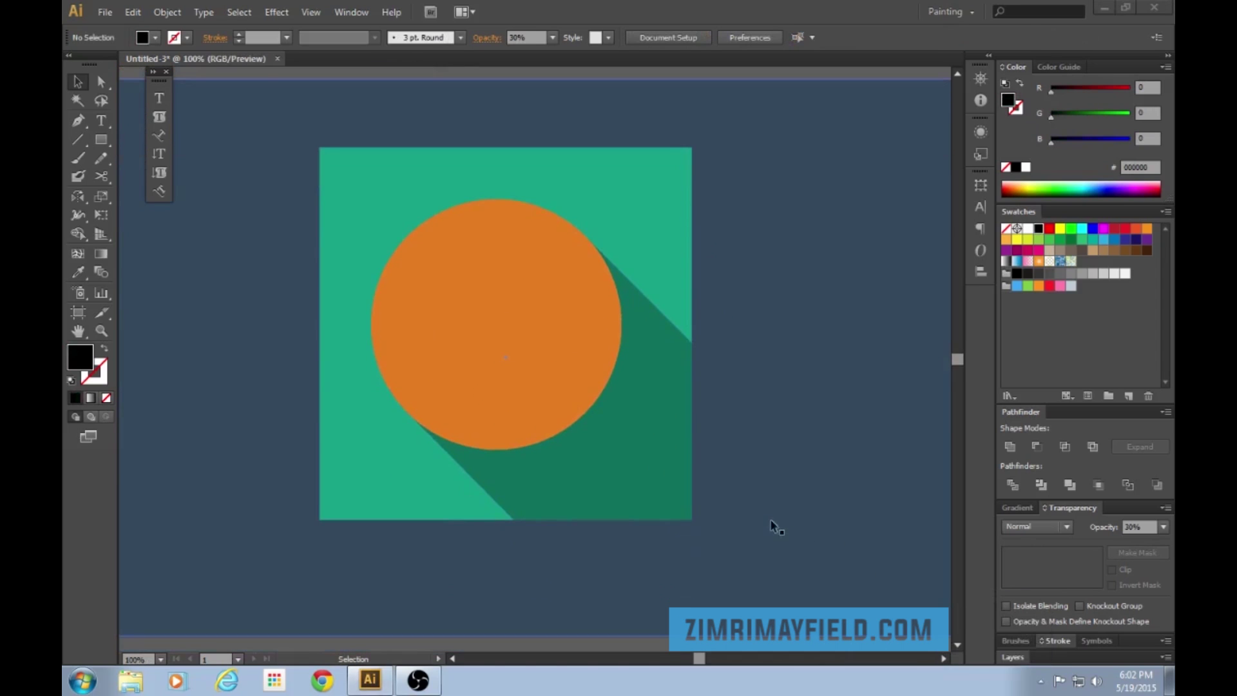
click(710, 73)
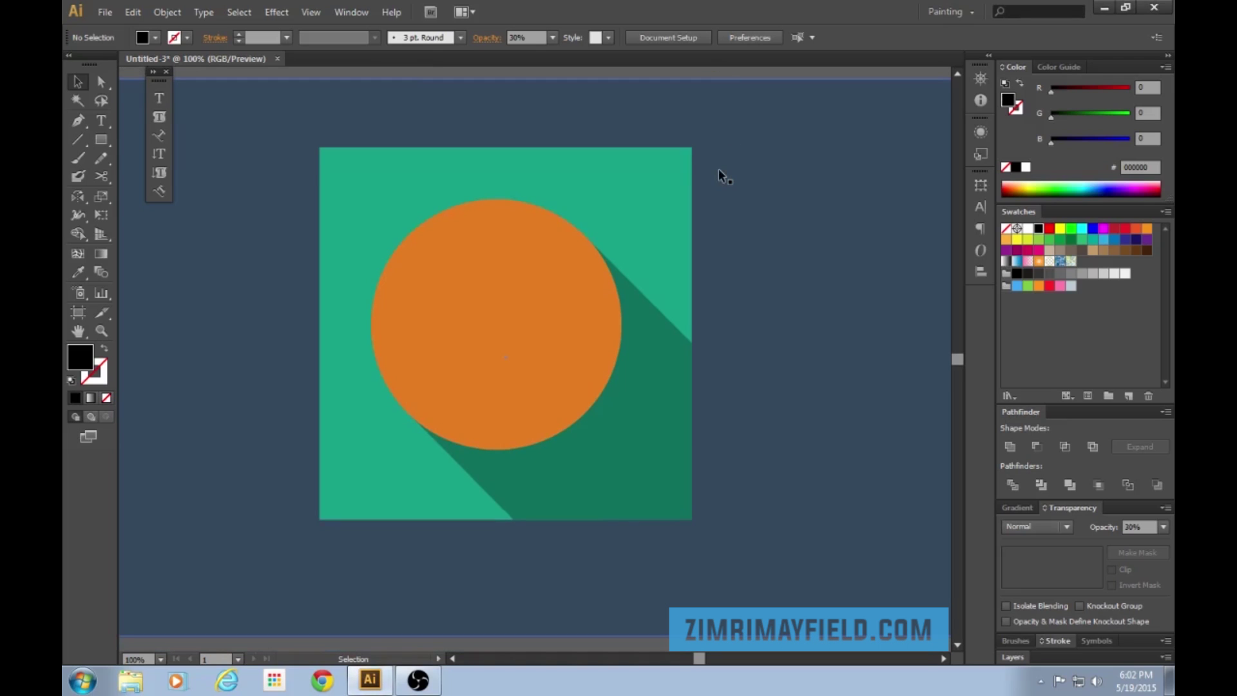
key(ctrl+minus)
key(ctrl+equal)
scroll(812, 223, down, 3)
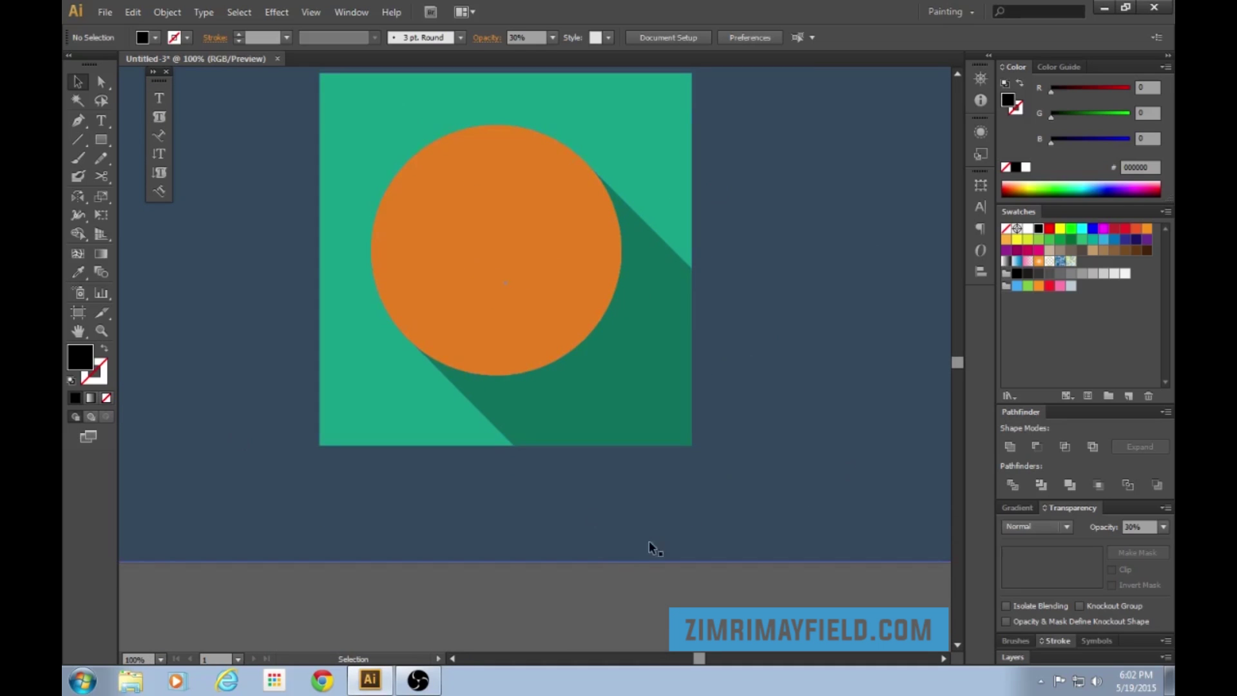
key(ctrl+minus)
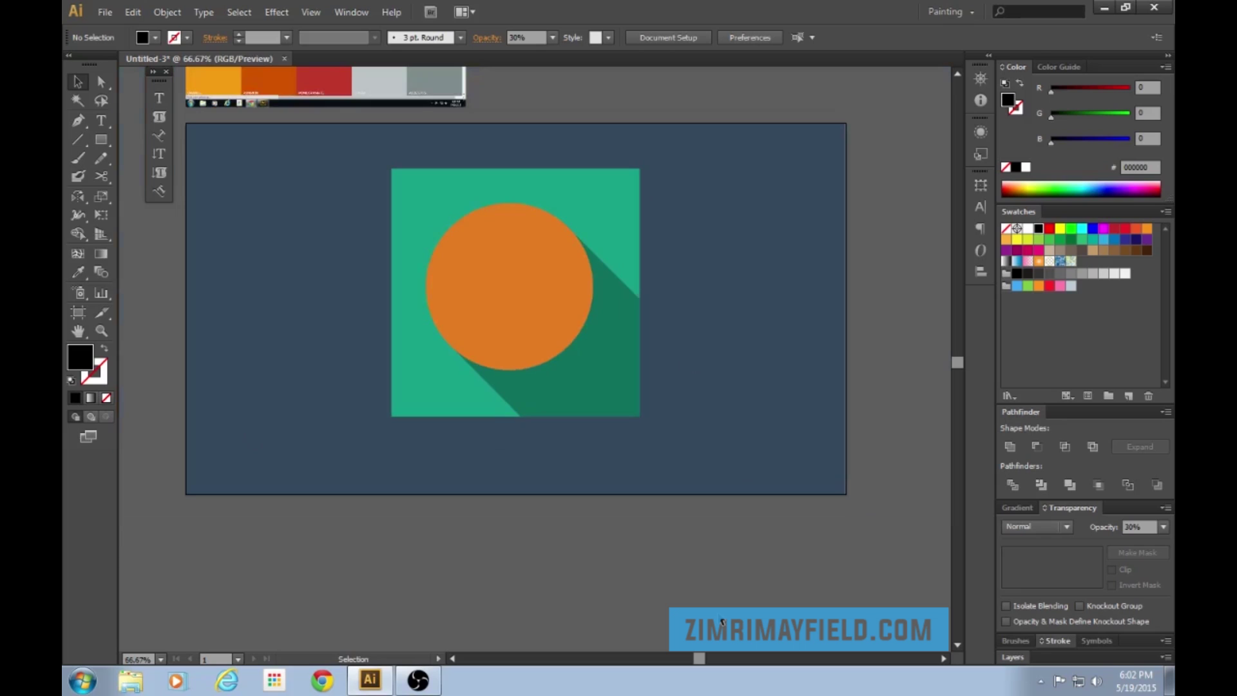
Step: Move the green square, orange circle and shadow together off the artboard to its left side and deselect them
click(590, 344)
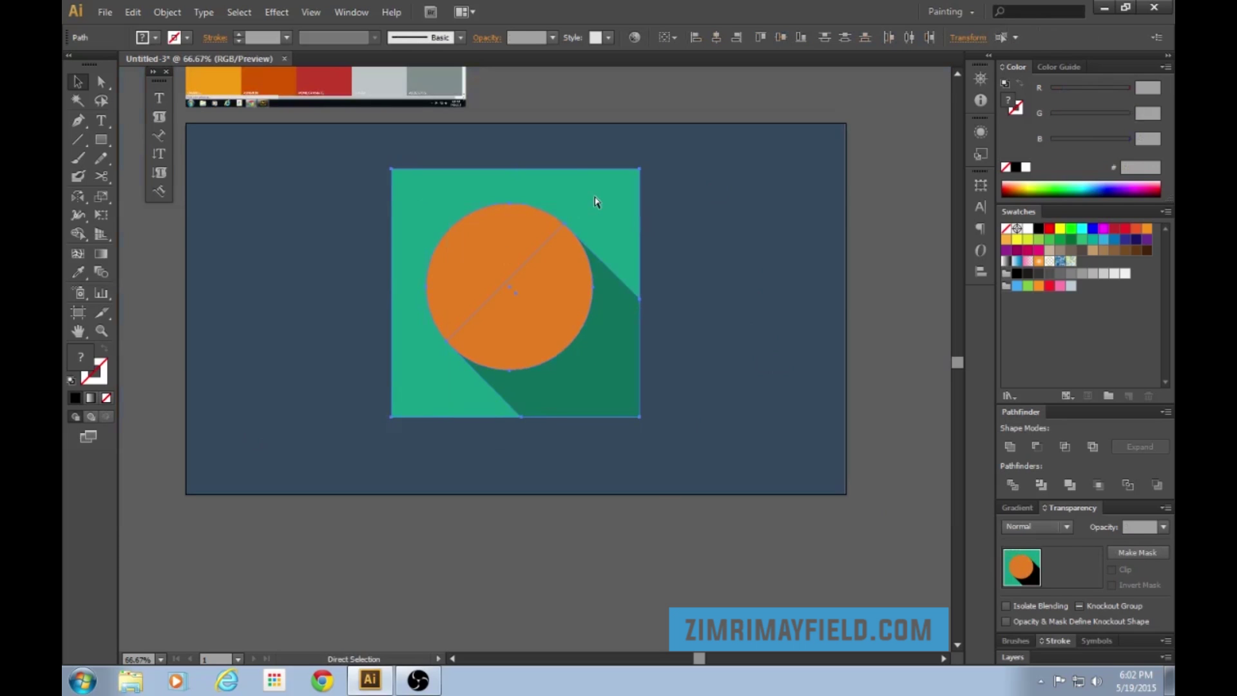
key(v)
key(ctrl+minus)
drag(570, 277, 304, 260)
click(381, 524)
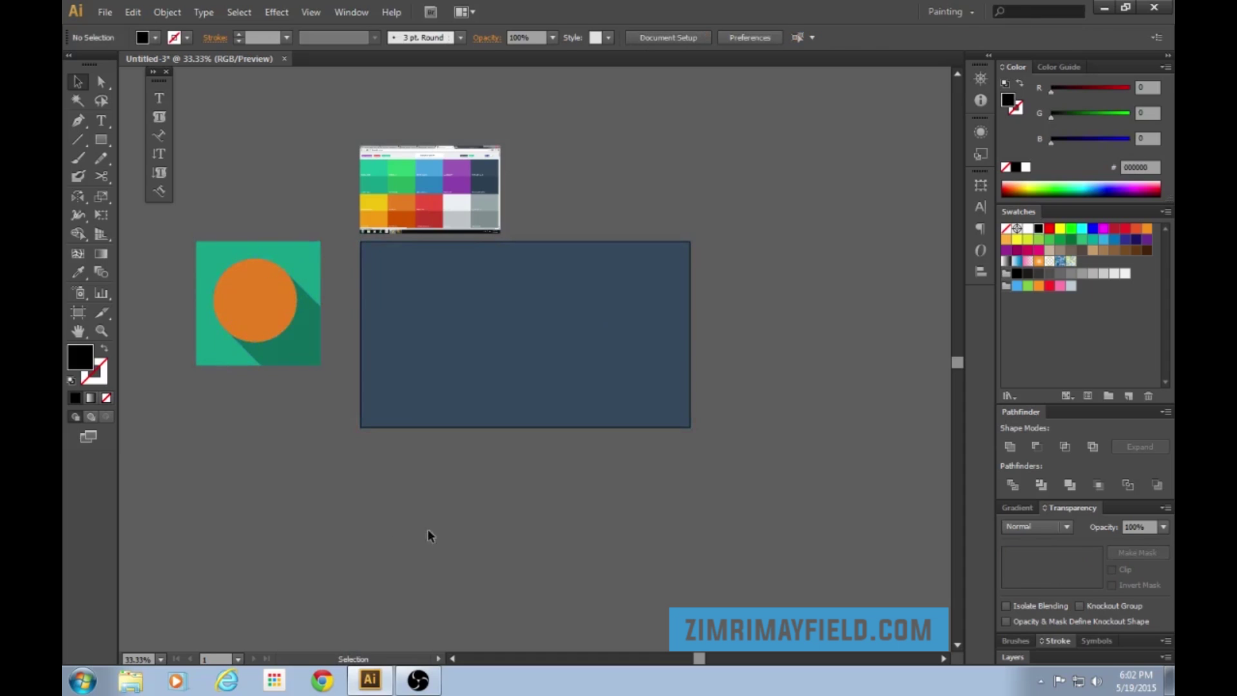
scroll(443, 541, up, 2)
scroll(442, 541, down, 2)
key(ctrl+plus)
scroll(443, 541, up, 1)
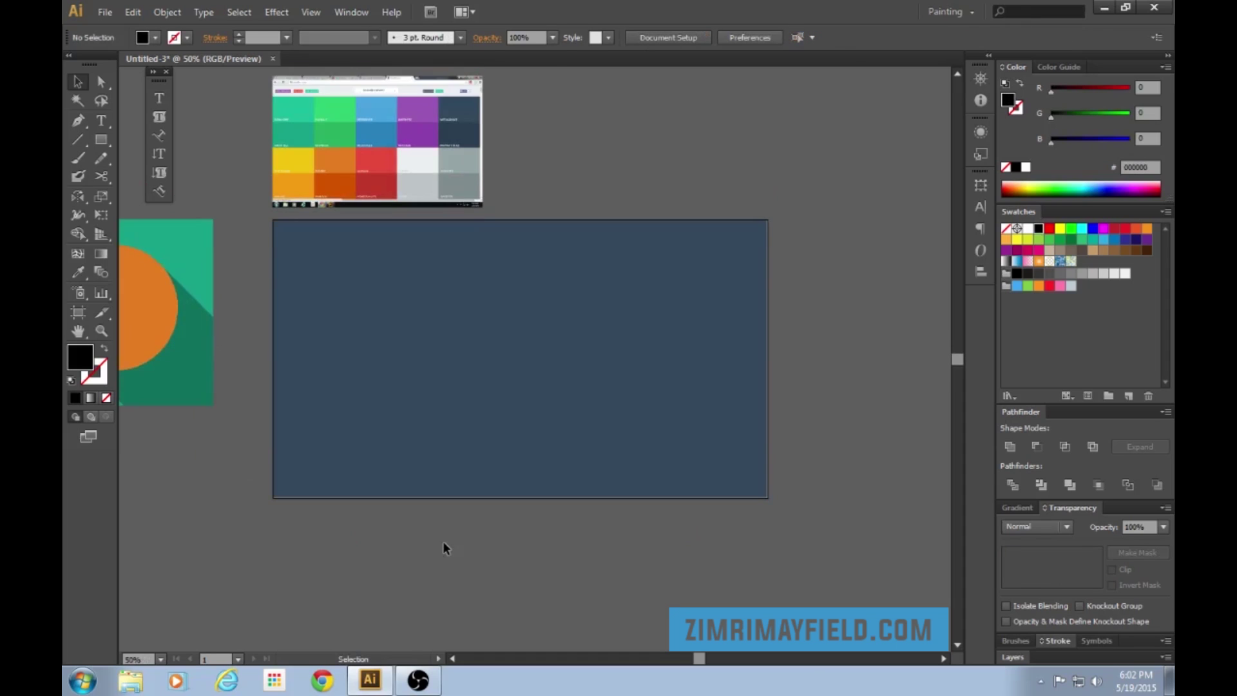
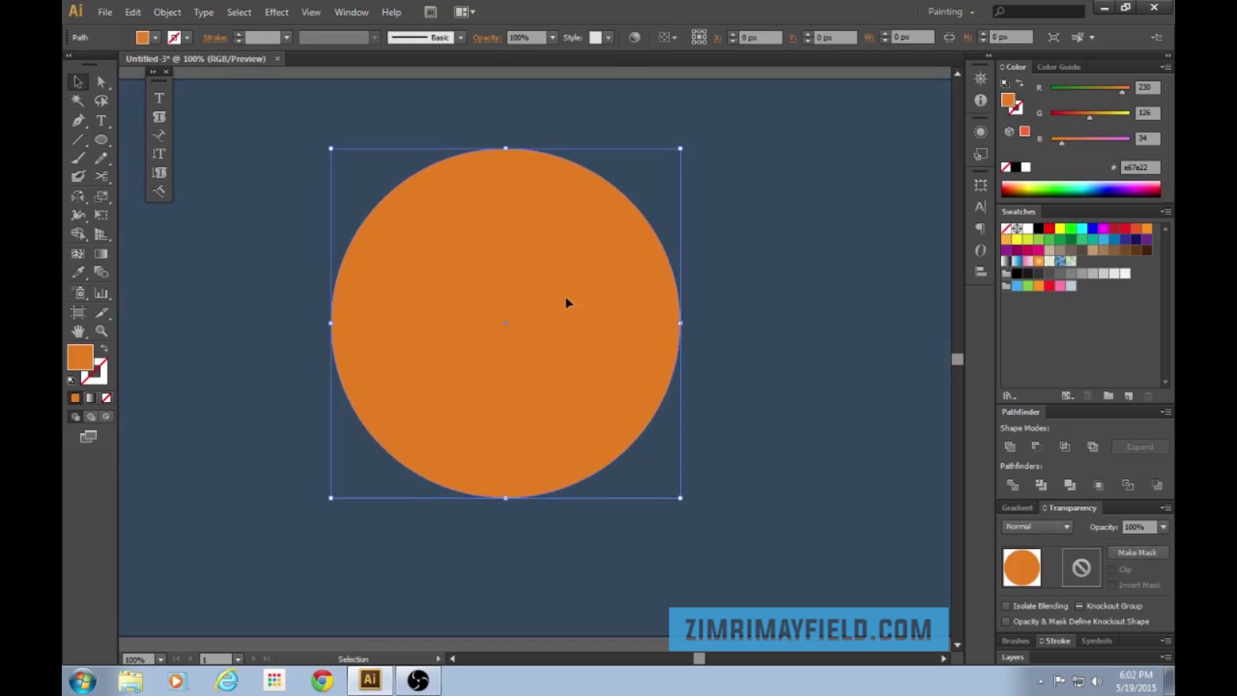
Step: Move the 452 px orange circle slightly up and left on the dark blue background and deselect it
key(ctrl+minus)
click(631, 151)
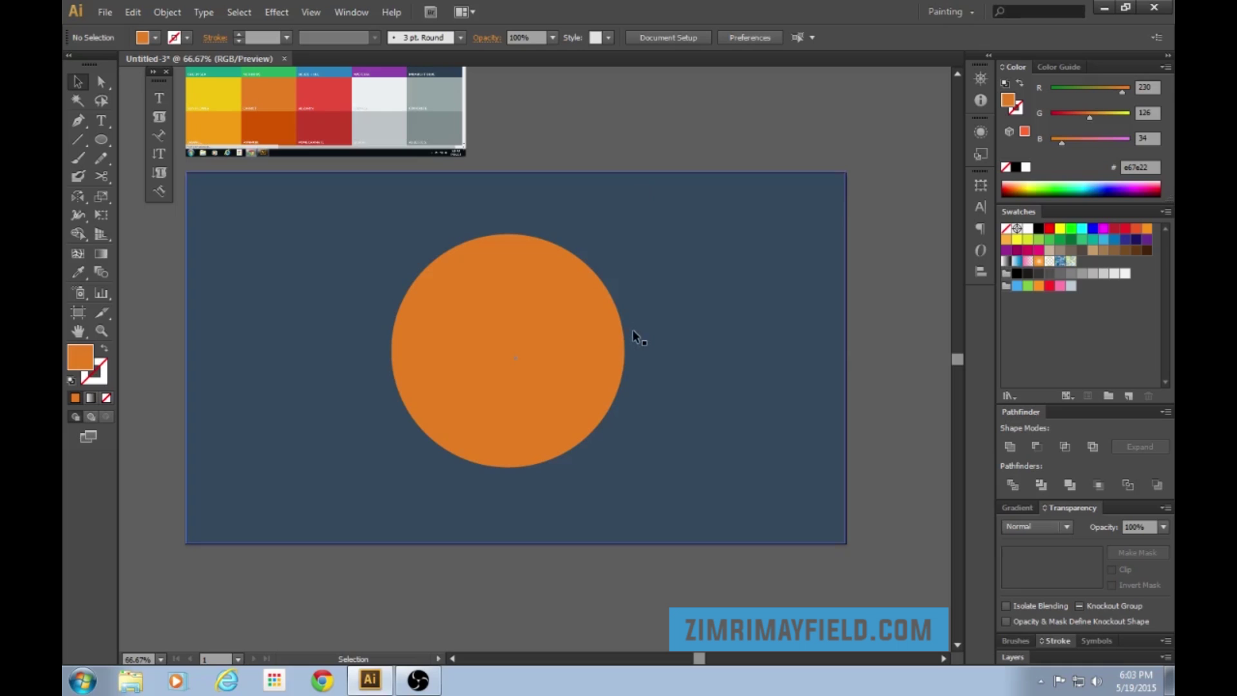
drag(555, 389, 548, 380)
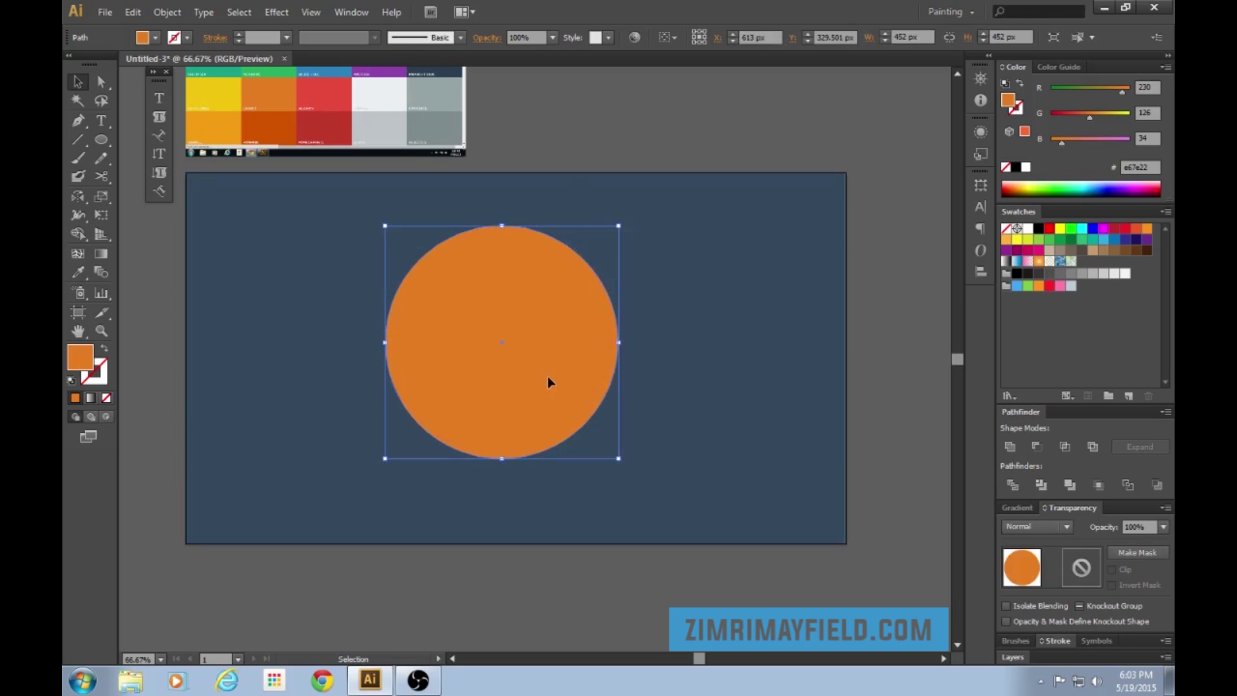
click(626, 133)
Step: Draw a diagonal line about 308 px wide and 331 px high across the orange circle with a 4 pt black stroke
scroll(627, 133, up, 3)
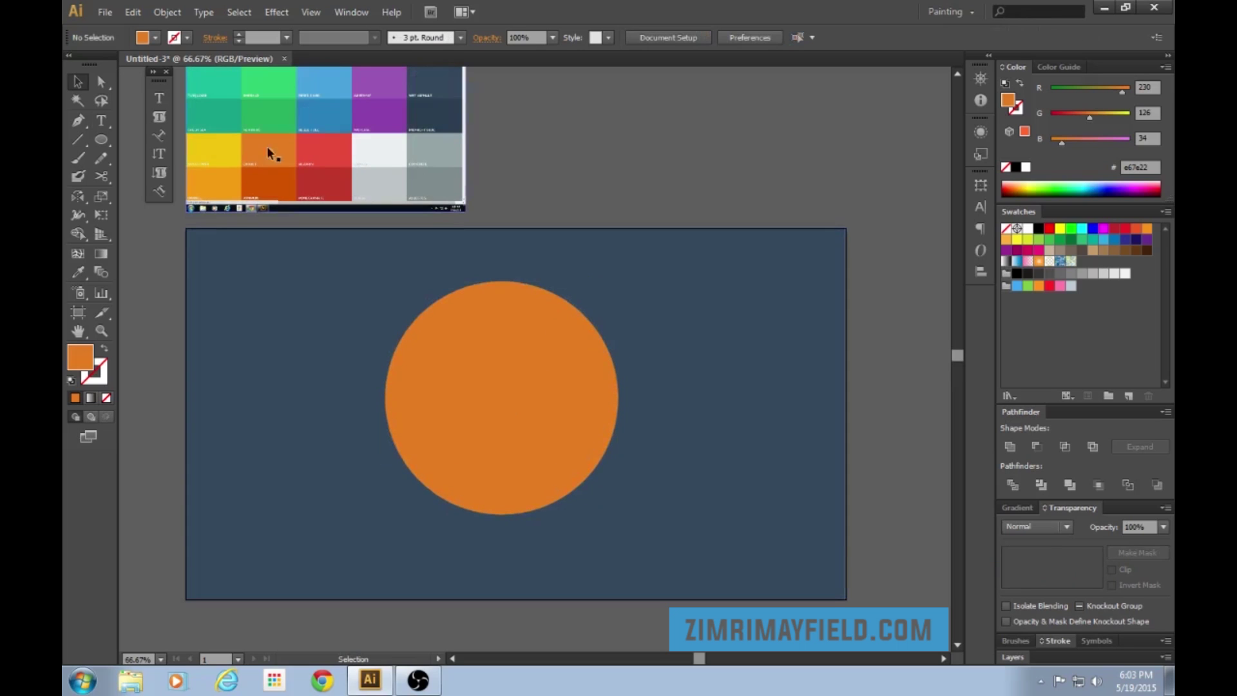
click(70, 140)
scroll(584, 299, down, 2)
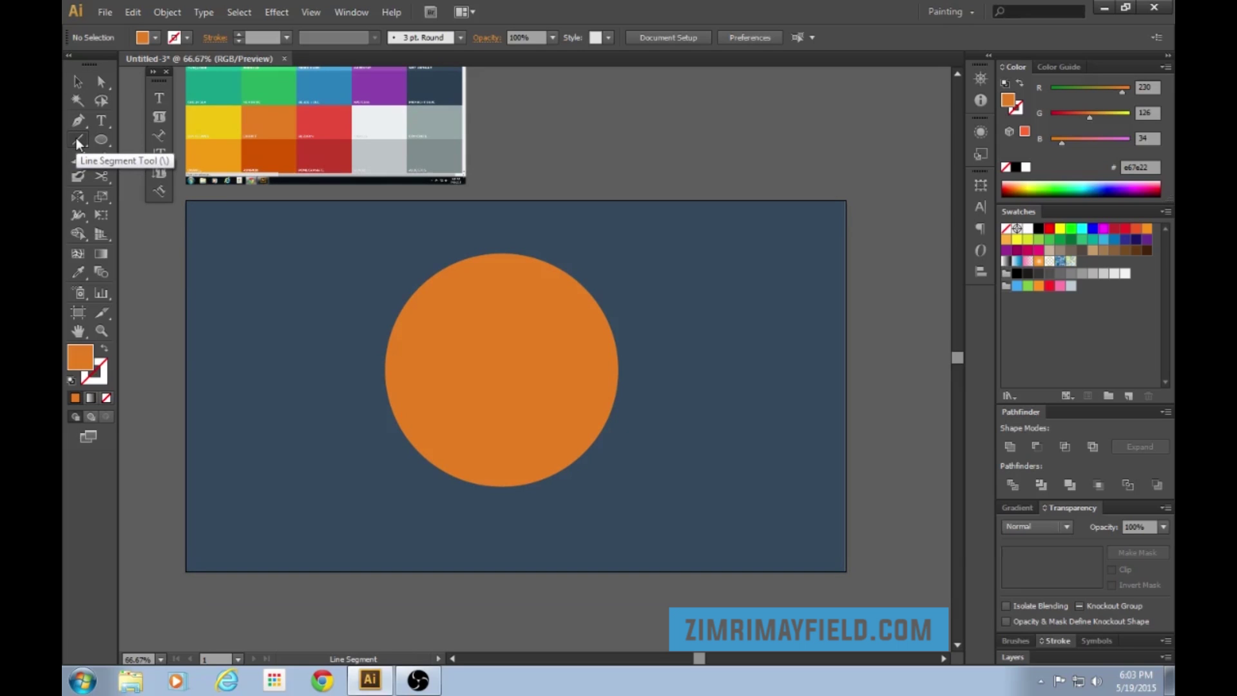
drag(582, 285, 422, 459)
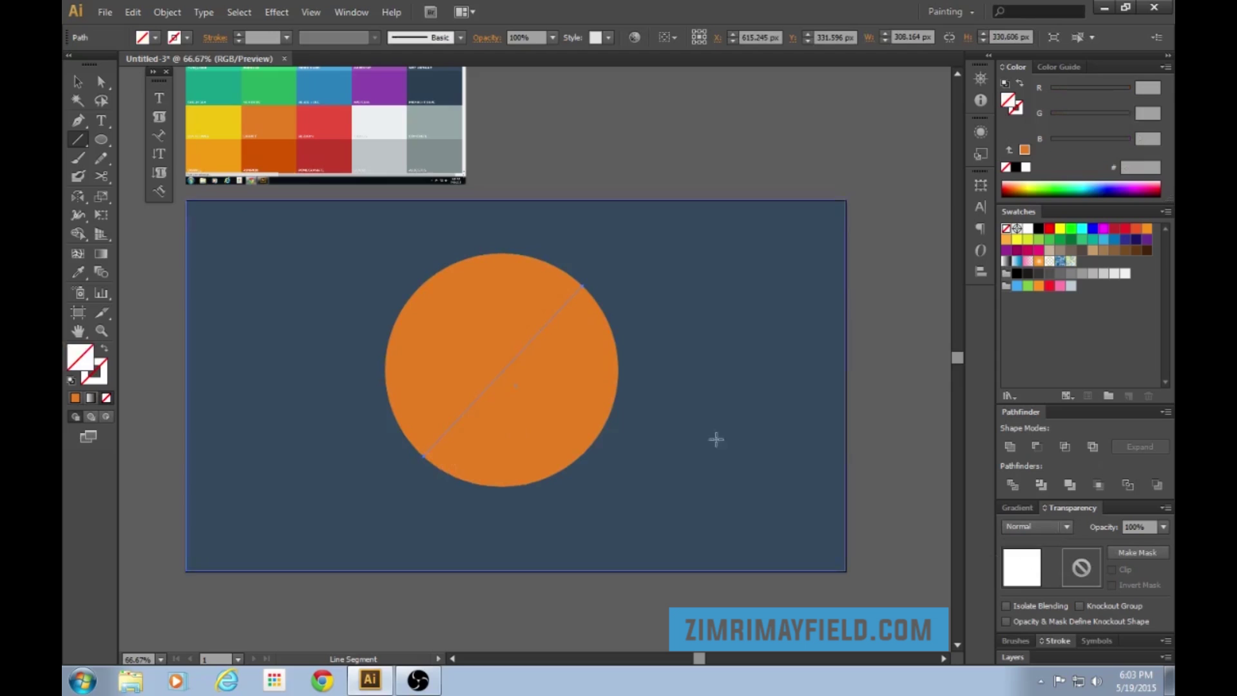
click(1058, 644)
click(1054, 417)
click(1053, 417)
click(1053, 417)
click(1053, 416)
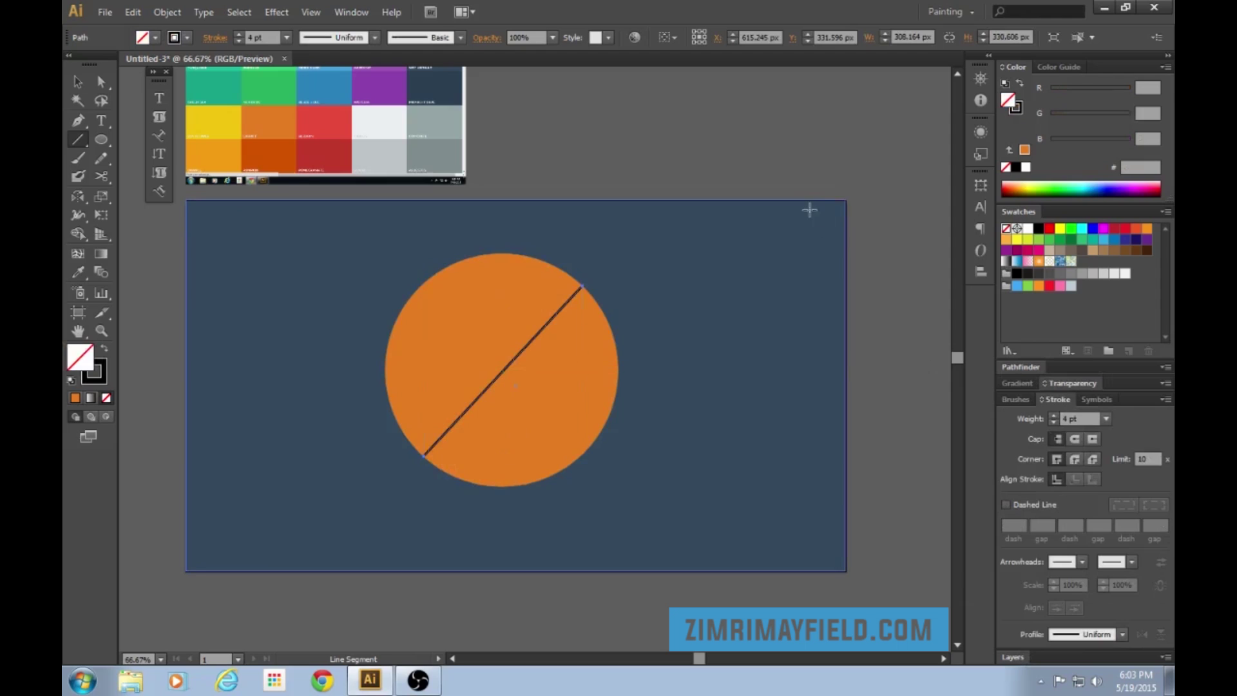
Step: Place a copy of the diagonal line down and to the right of the orange circle, and deselect it
key(v)
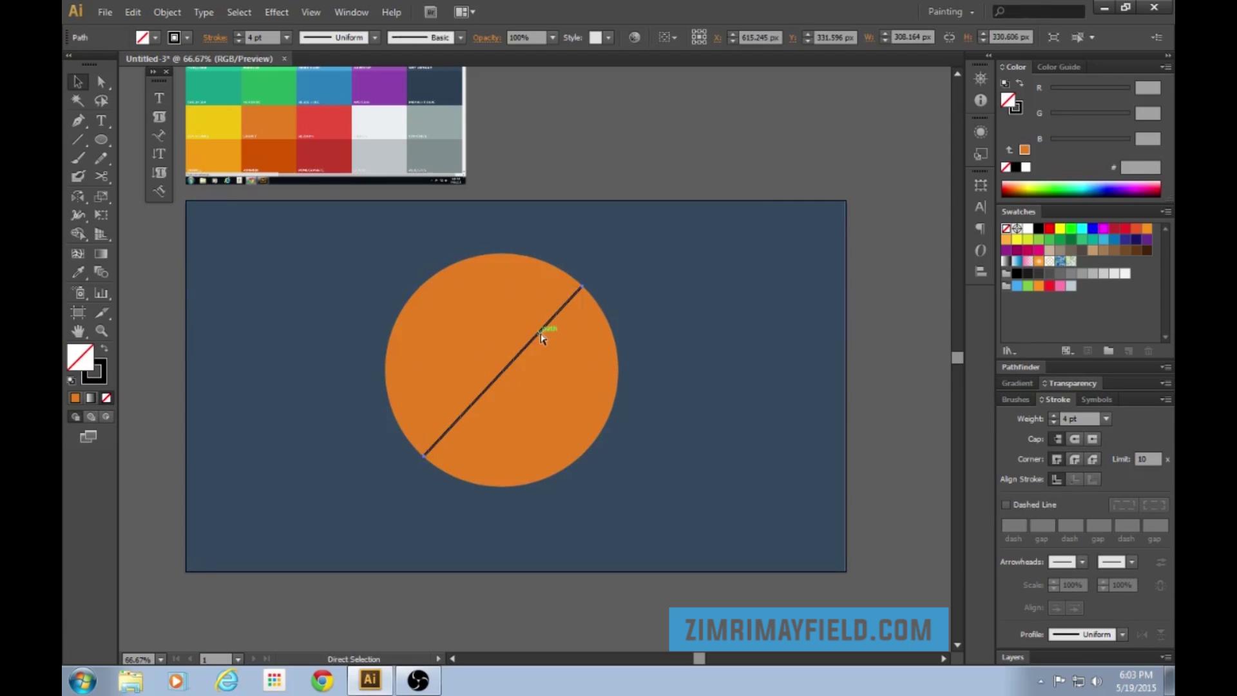
key(ctrl)
drag(537, 338, 678, 443)
click(678, 136)
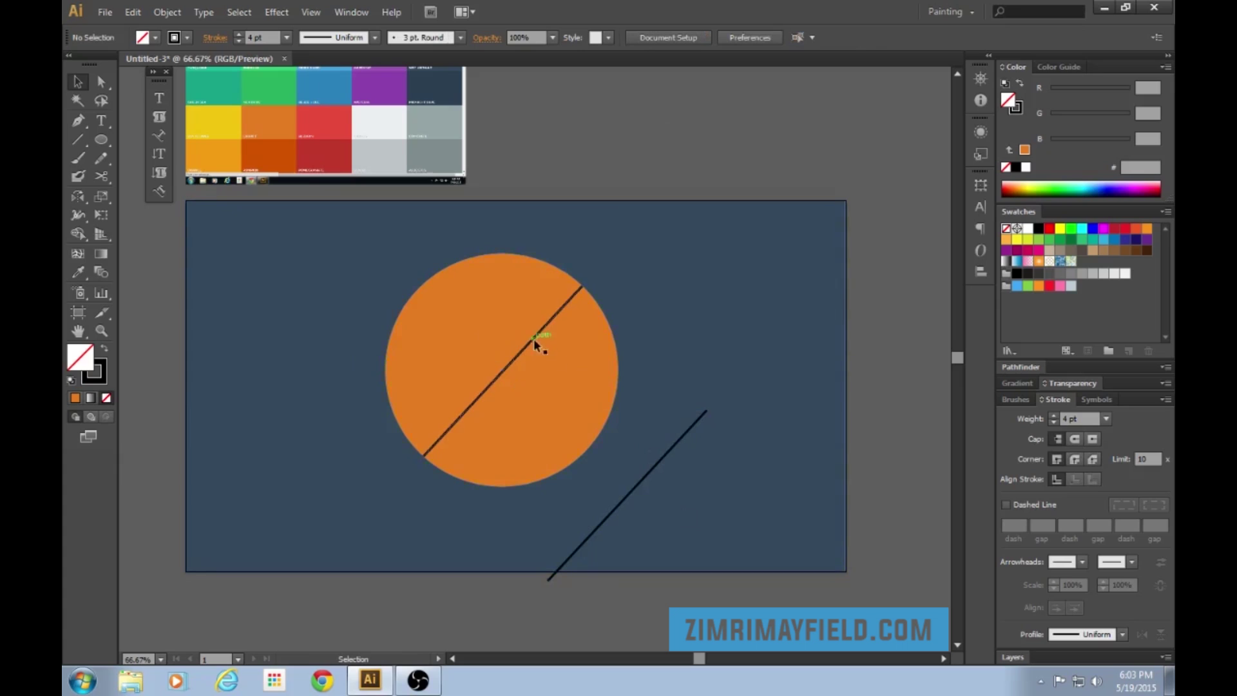
Step: Set the copied line's opacity to 0% and deselect it
click(659, 462)
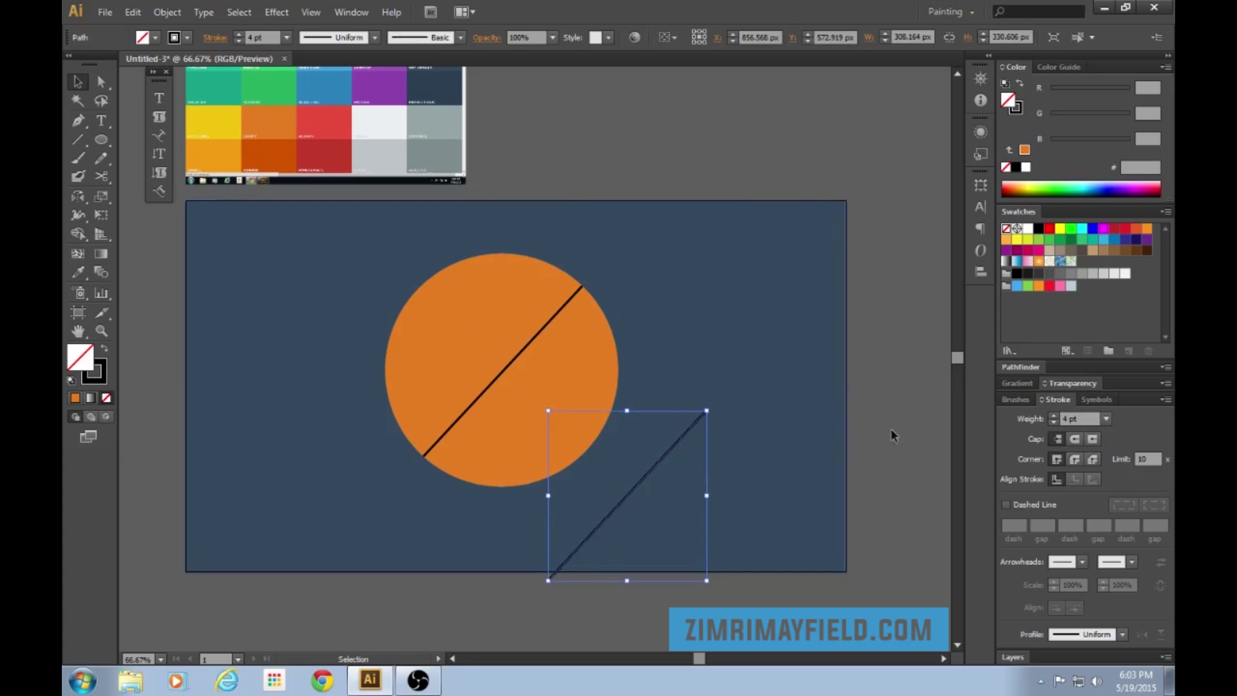
click(1084, 385)
click(1164, 527)
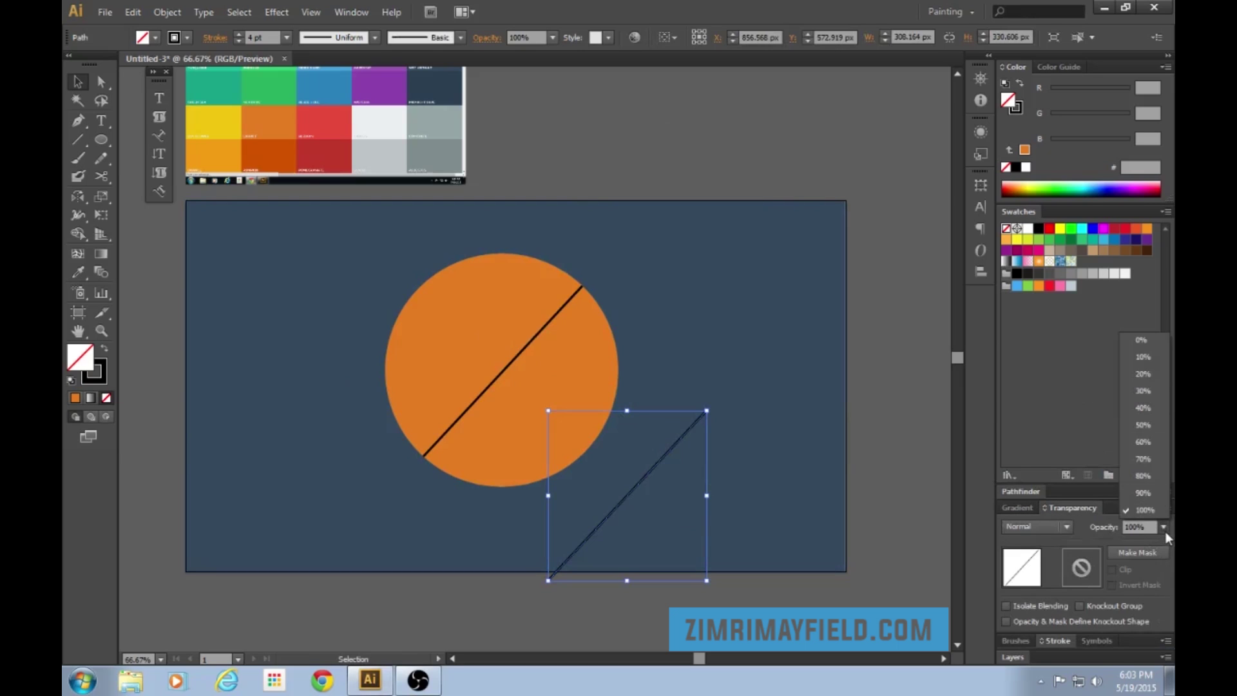
click(1156, 340)
click(930, 337)
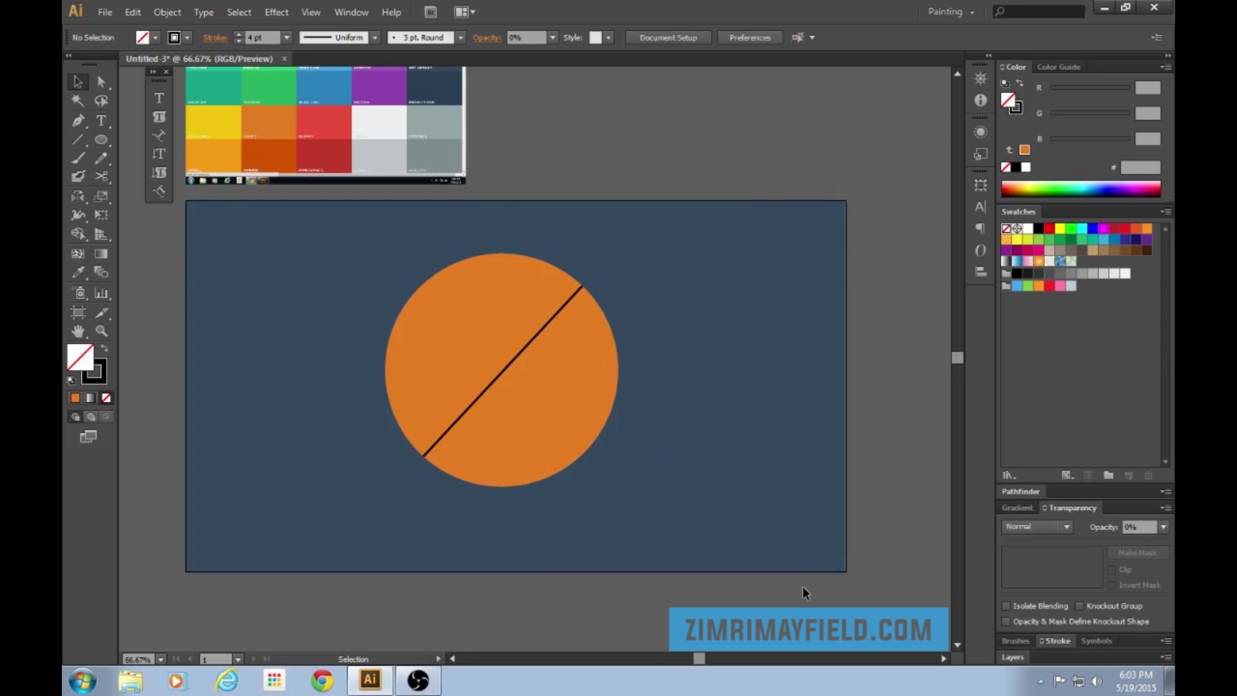
Step: Select both diagonal lines and set the blend spacing to a Specified Distance of 1 px
click(535, 335)
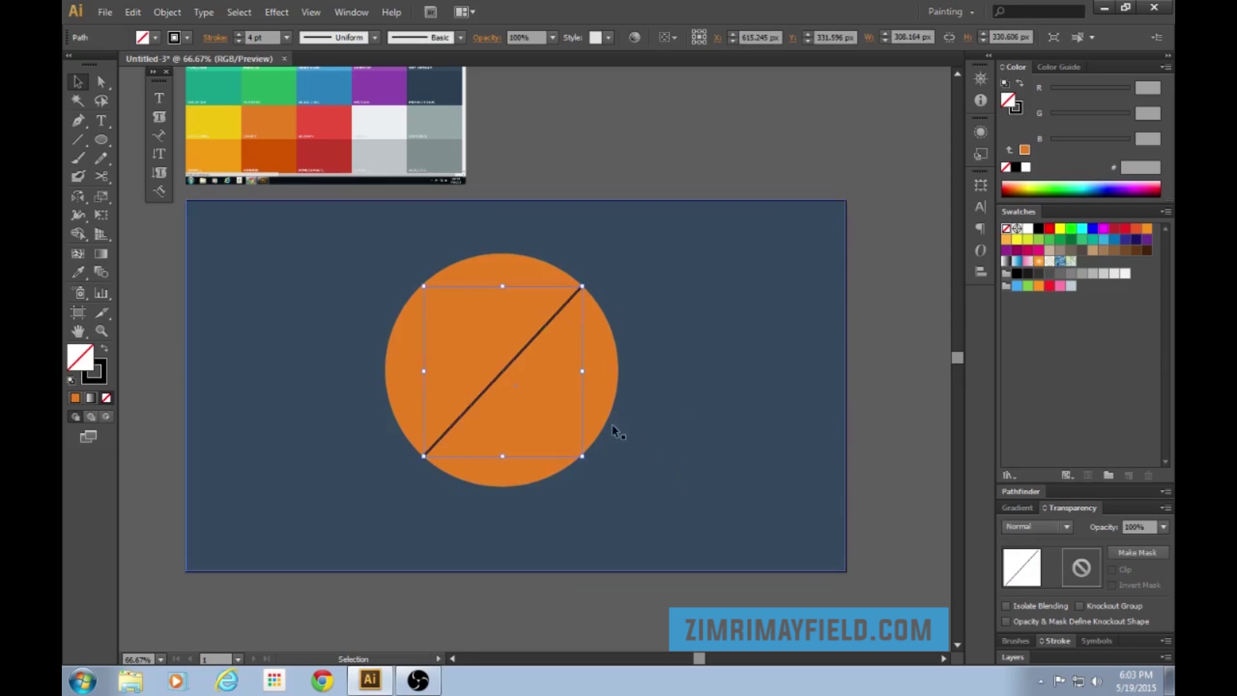
shift+click(660, 462)
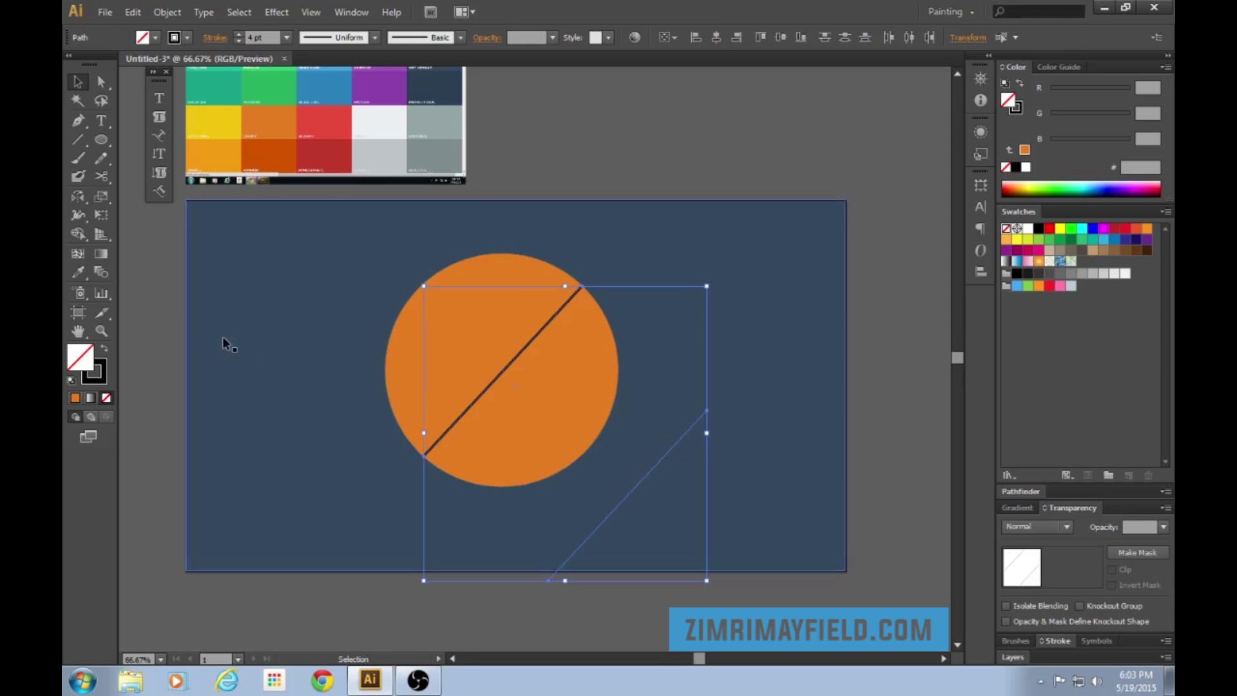
double_click(105, 276)
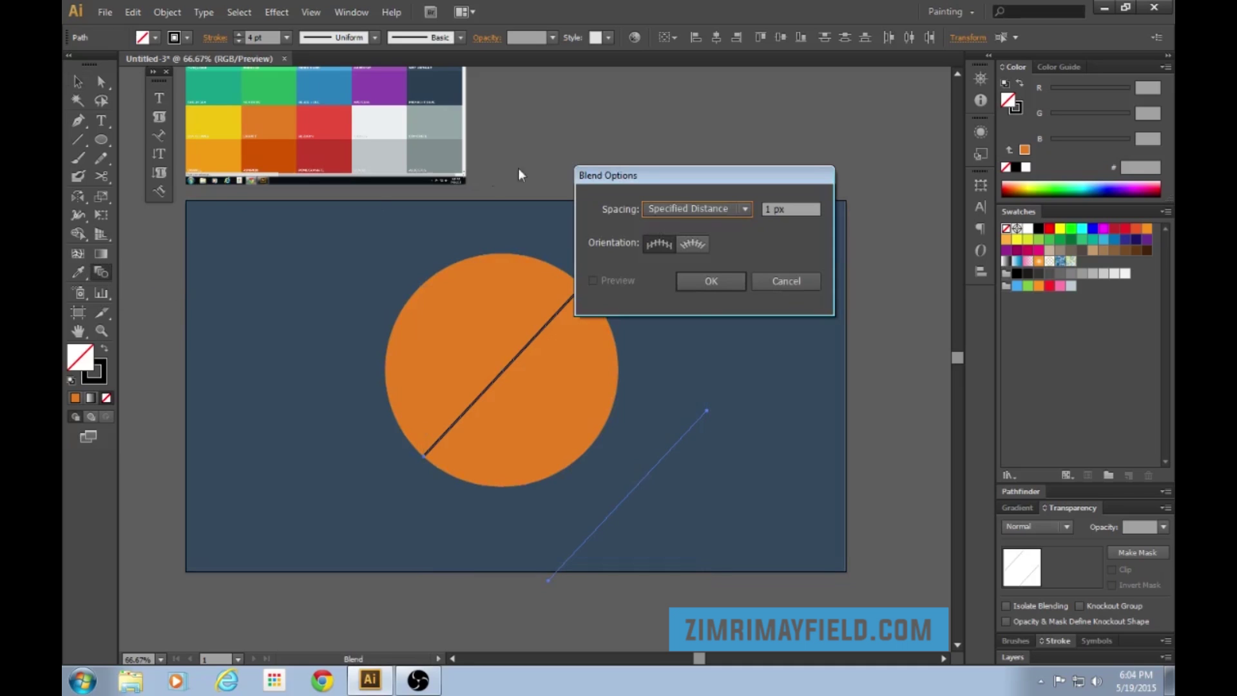
drag(628, 175, 625, 179)
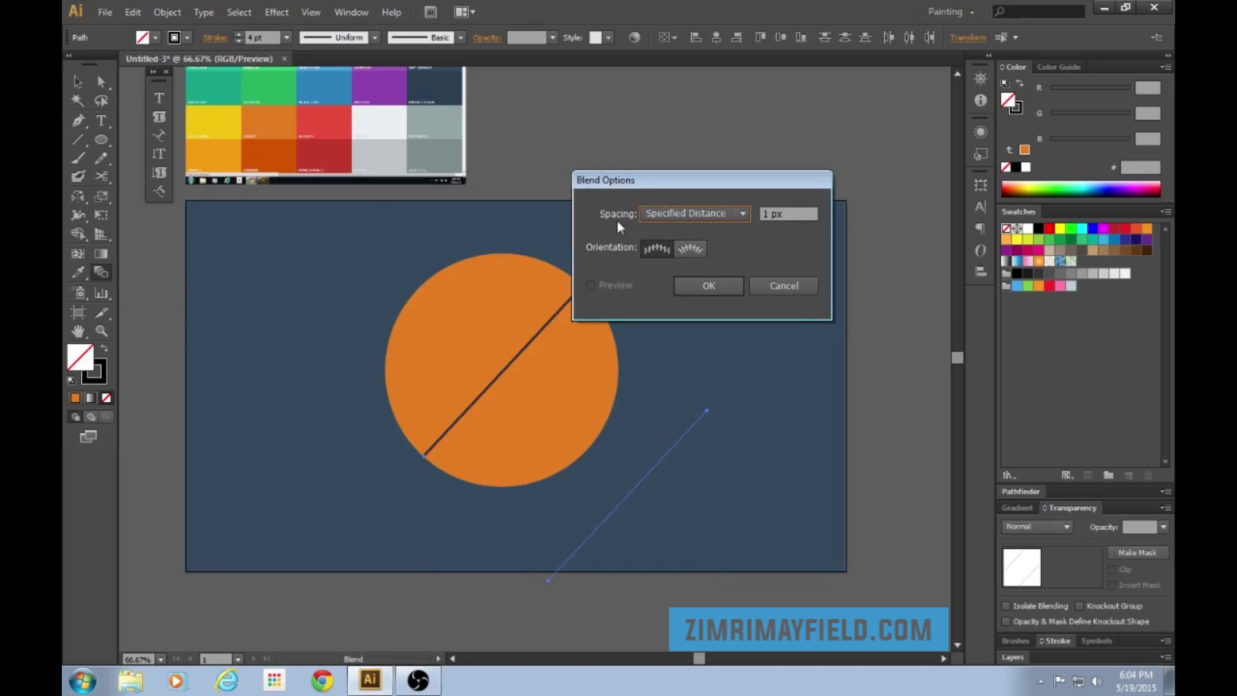
click(685, 215)
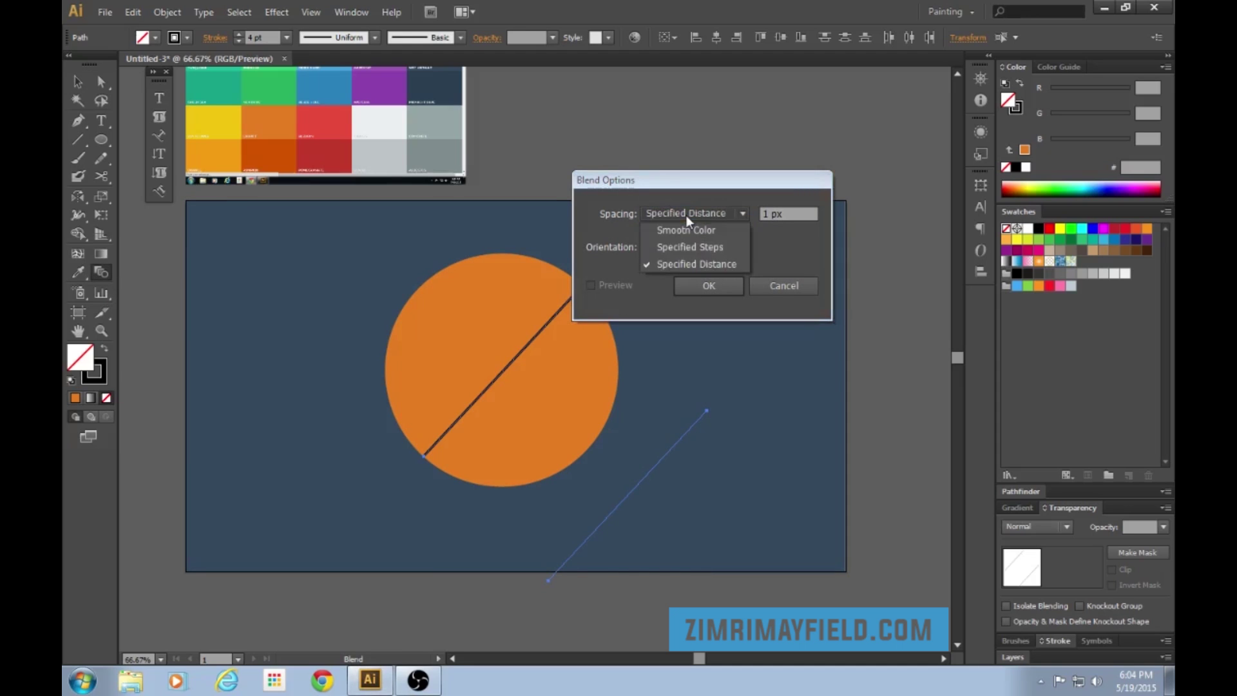
click(691, 264)
click(768, 214)
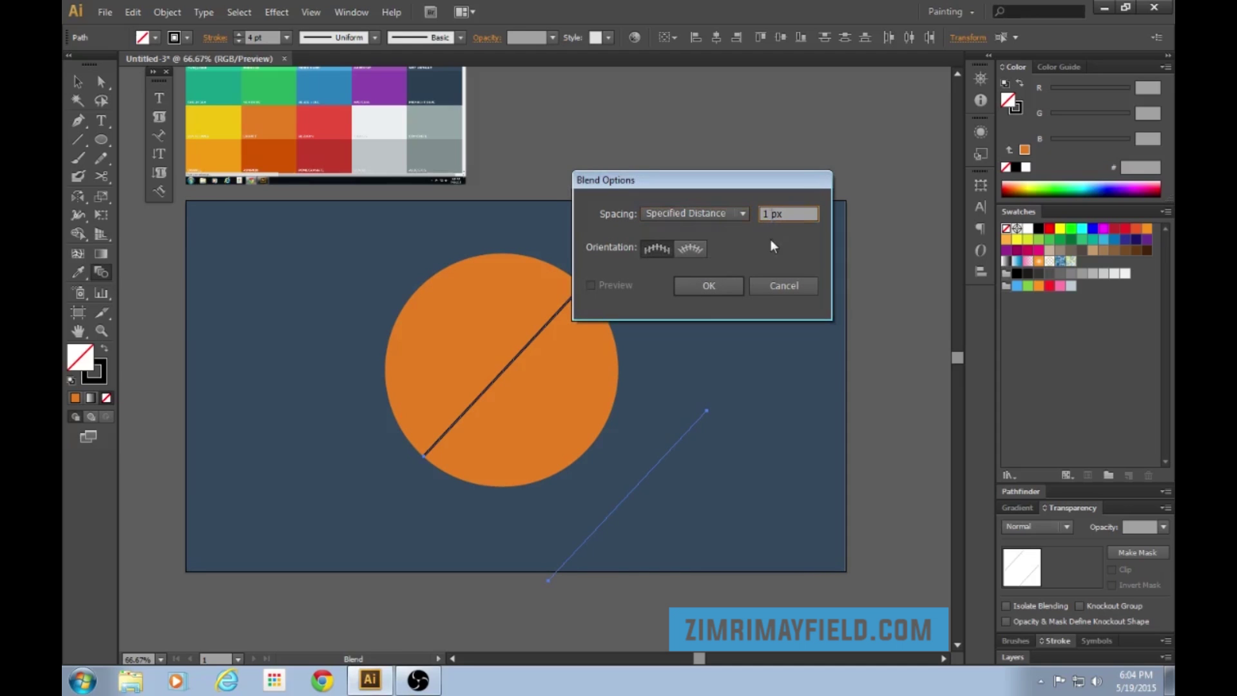
click(693, 216)
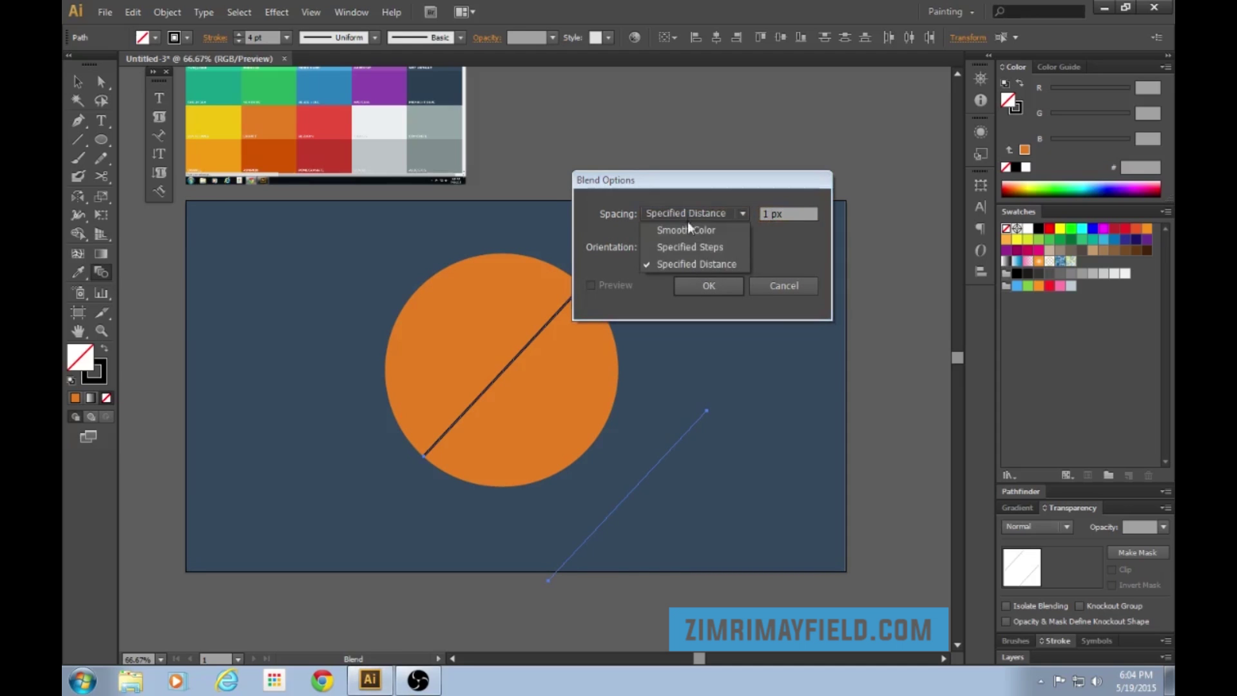
click(691, 265)
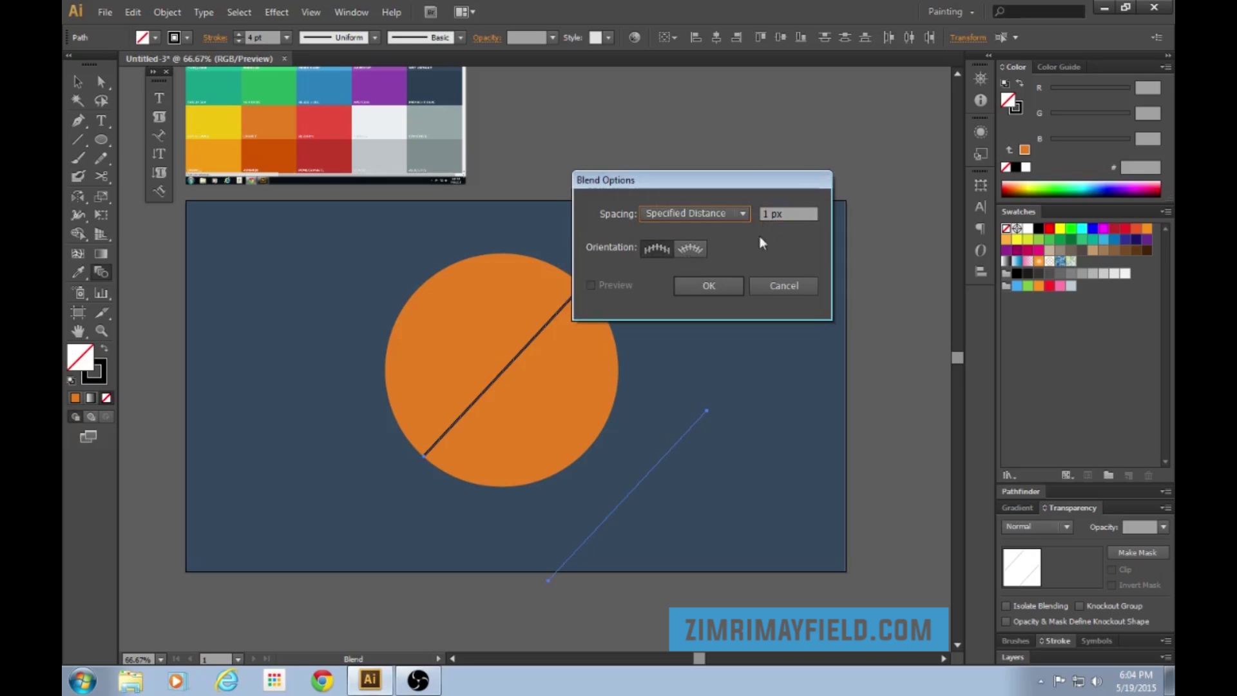
click(726, 285)
Step: Blend the opaque and transparent diagonal lines into a fading shadow, and deselect it
key(v)
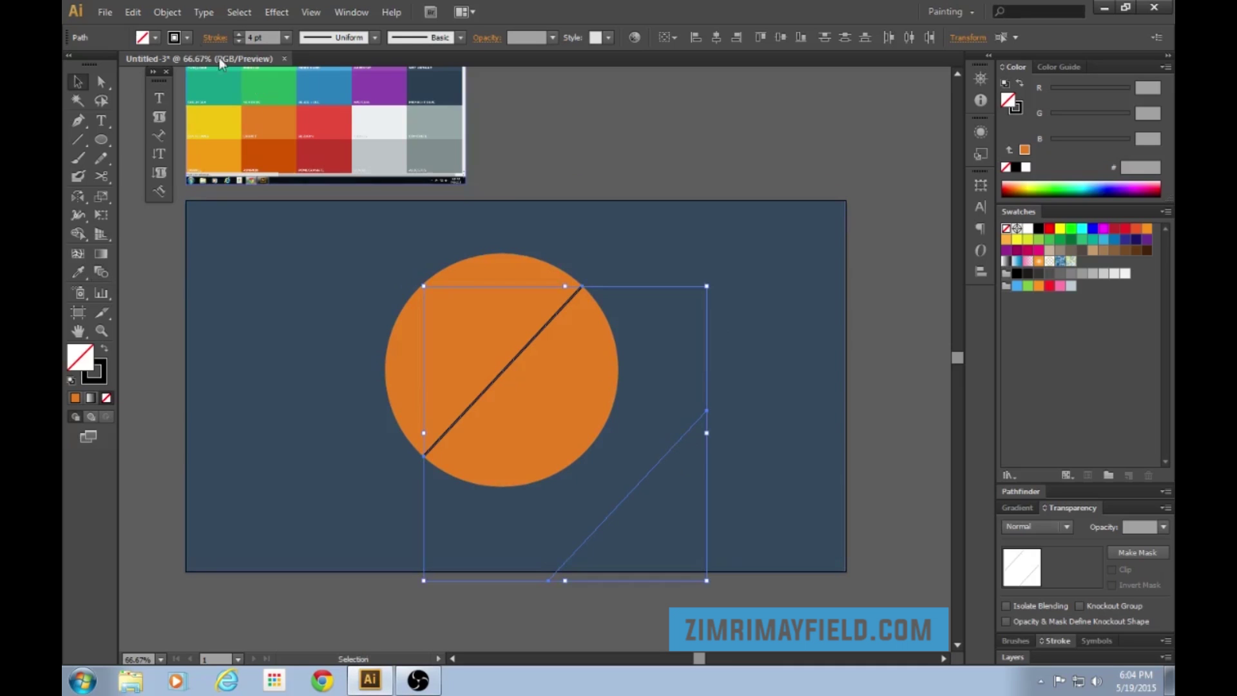
click(167, 12)
mouse_move(187, 360)
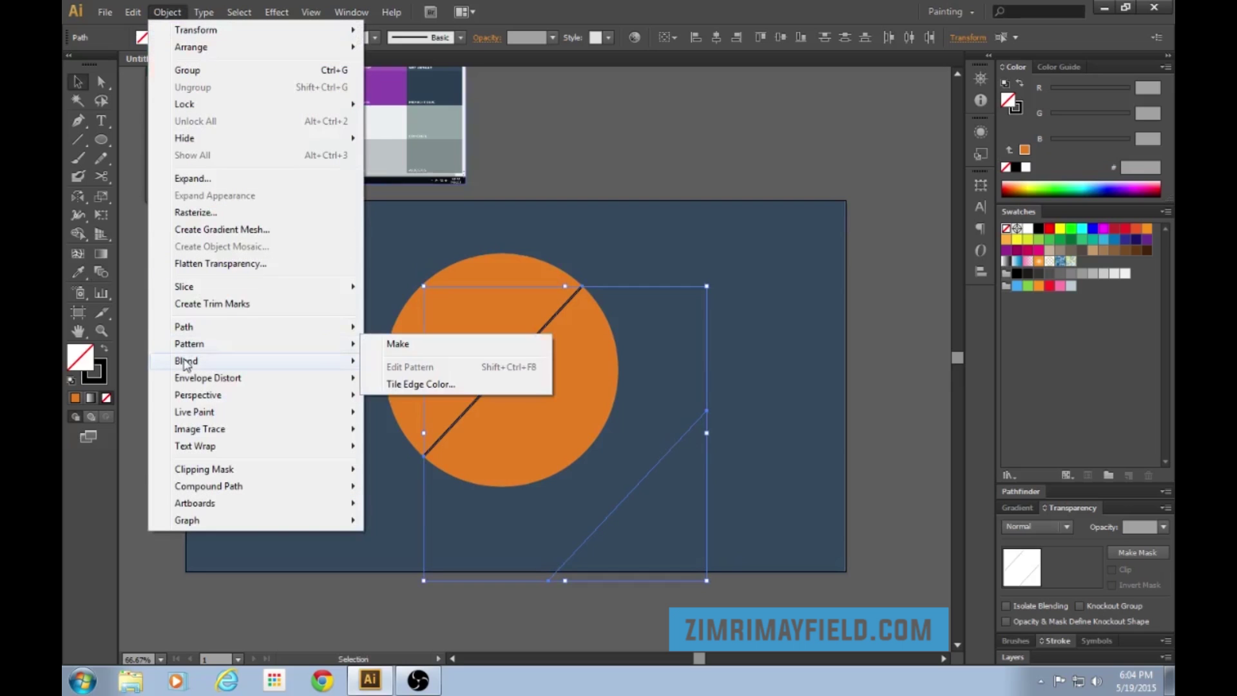
click(443, 365)
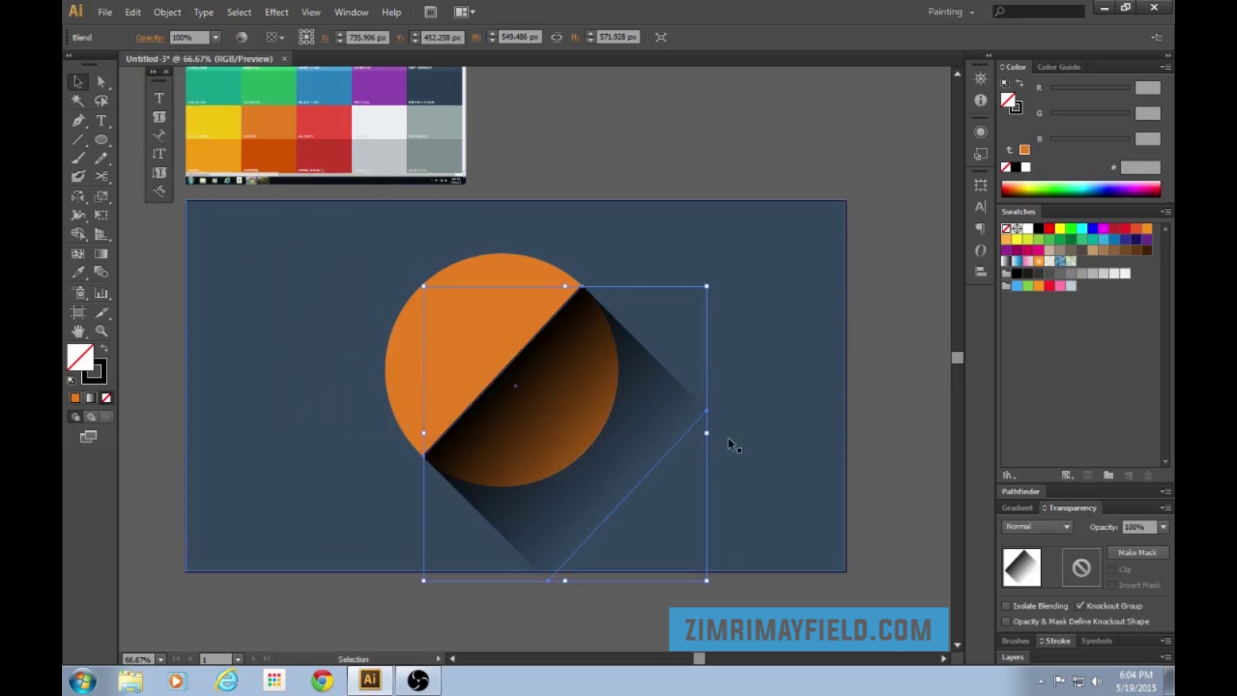
click(883, 284)
Step: Bring the orange circle in front of the blended shadow and deselect it
scroll(878, 361, down, 3)
click(508, 229)
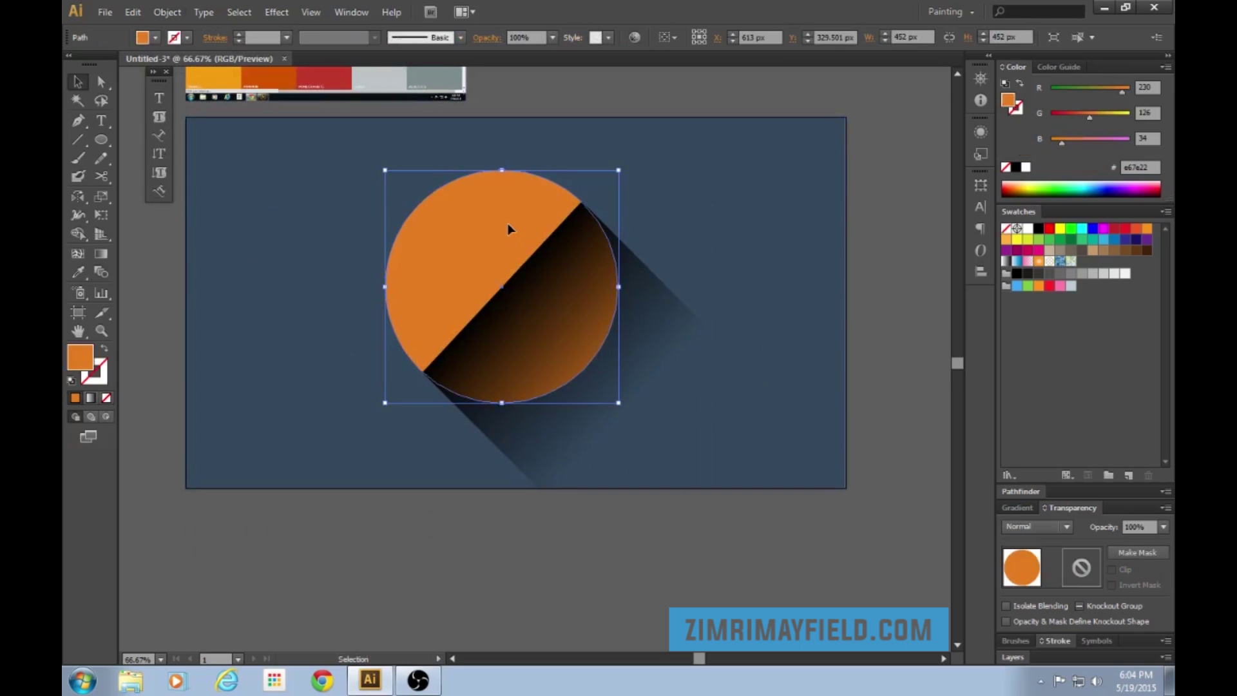
key(a)
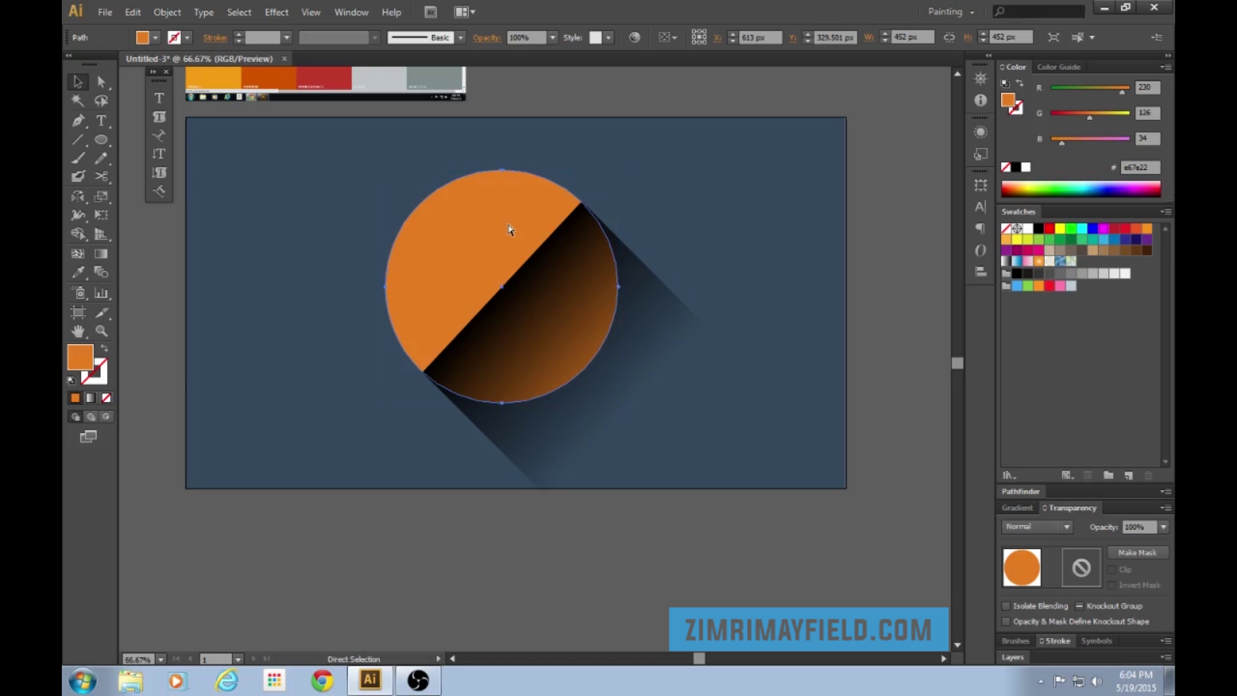
key(ctrl+shift+bracketright)
key(v)
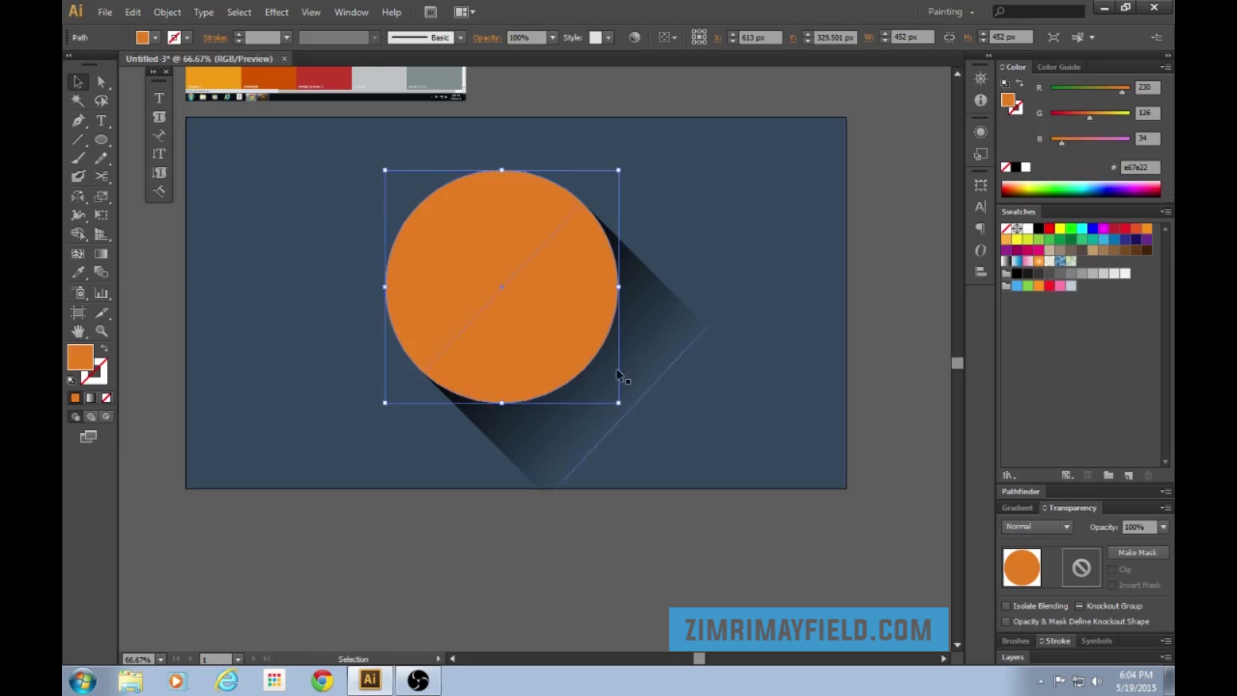
click(728, 562)
Step: Move the blend's transparent end line further down and right, extending the shadow to about 641 px wide and 664 px high
click(599, 412)
key(a)
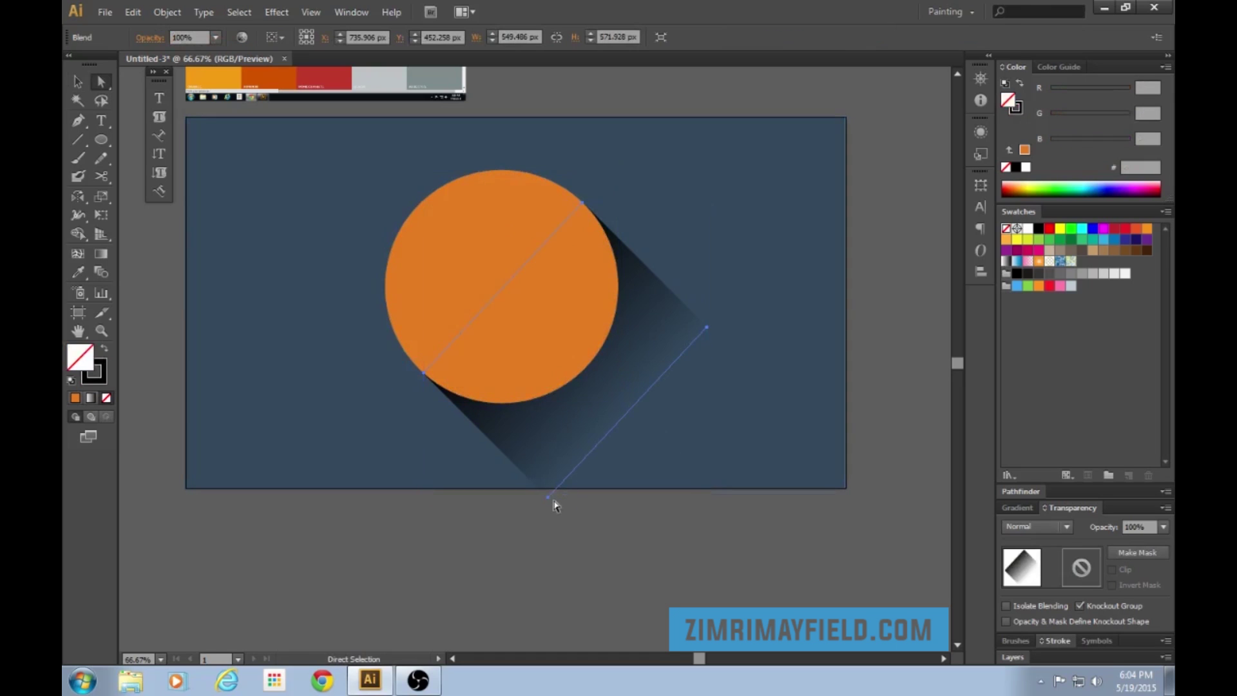
click(701, 334)
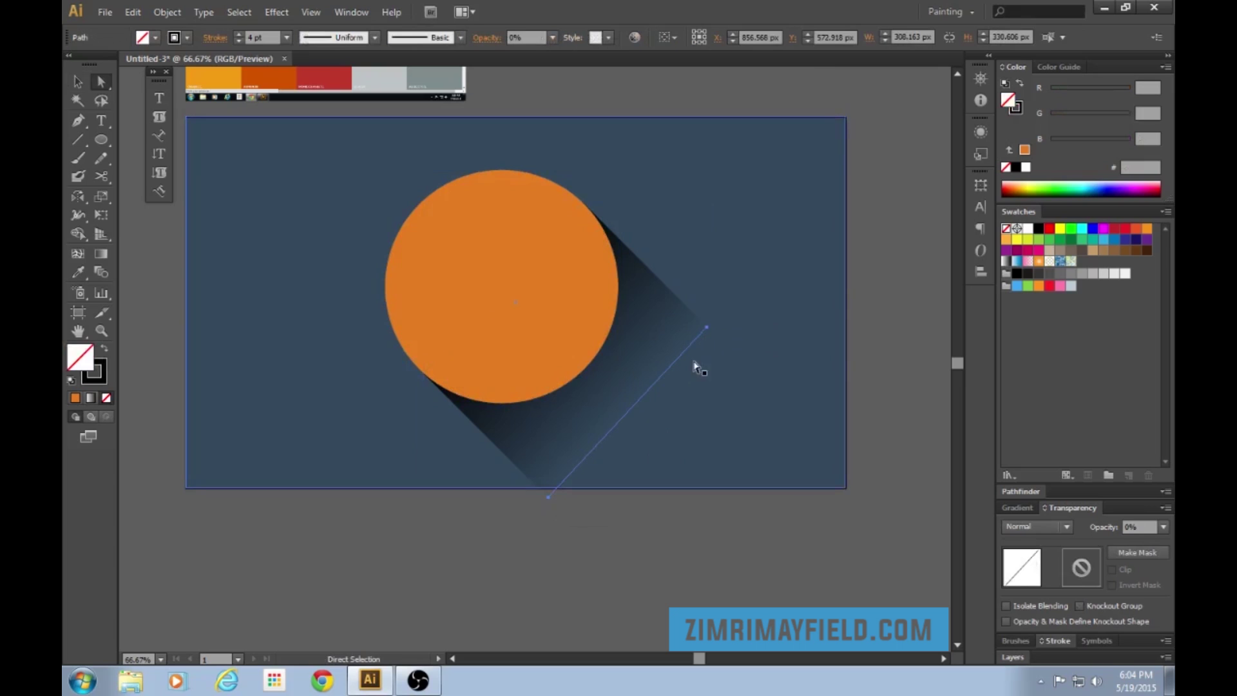
drag(664, 376, 712, 428)
Step: Set the blended shadow's opacity to 40% and deselect it
click(707, 400)
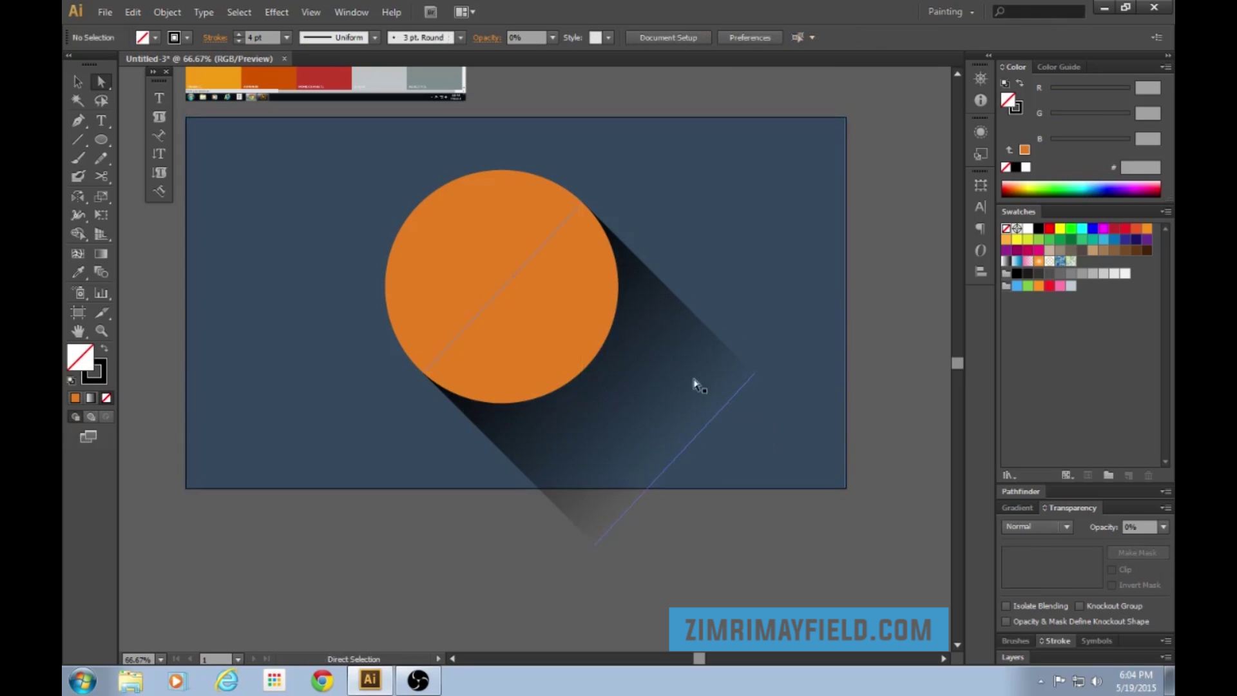
click(1164, 527)
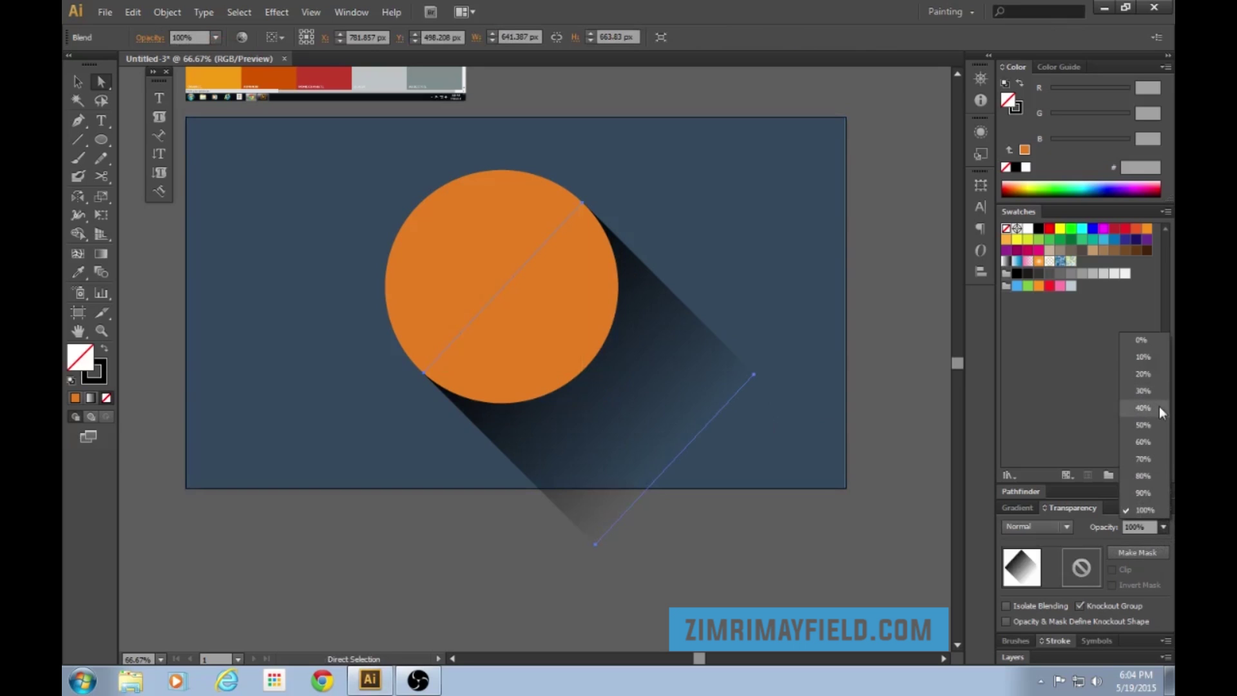
click(1159, 406)
click(914, 489)
scroll(914, 490, up, 3)
scroll(914, 490, down, 1)
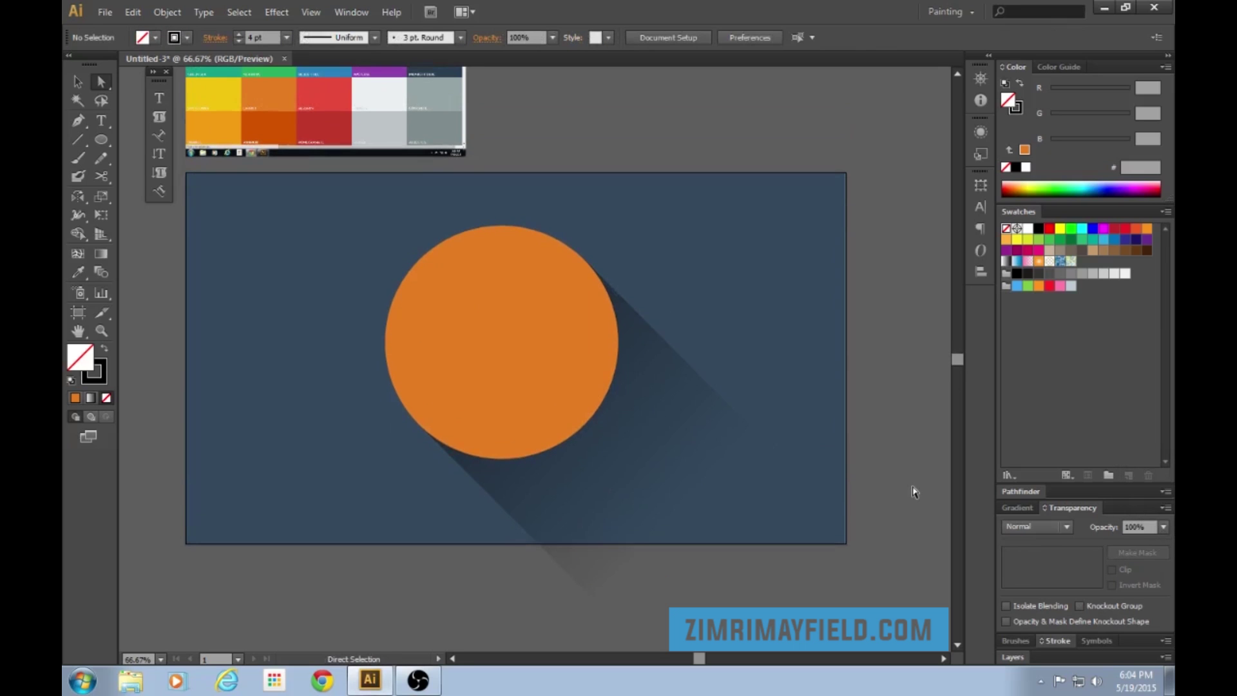
Step: Set the blended shadow's opacity to 30% and deselect it
click(696, 423)
click(1164, 527)
click(1157, 390)
click(929, 380)
Step: Scale the orange circle and its blended shadow down together to about 554 by 562 px, reposition them on the dark blue background, and deselect them
key(ctrl+minus)
key(ctrl+minus)
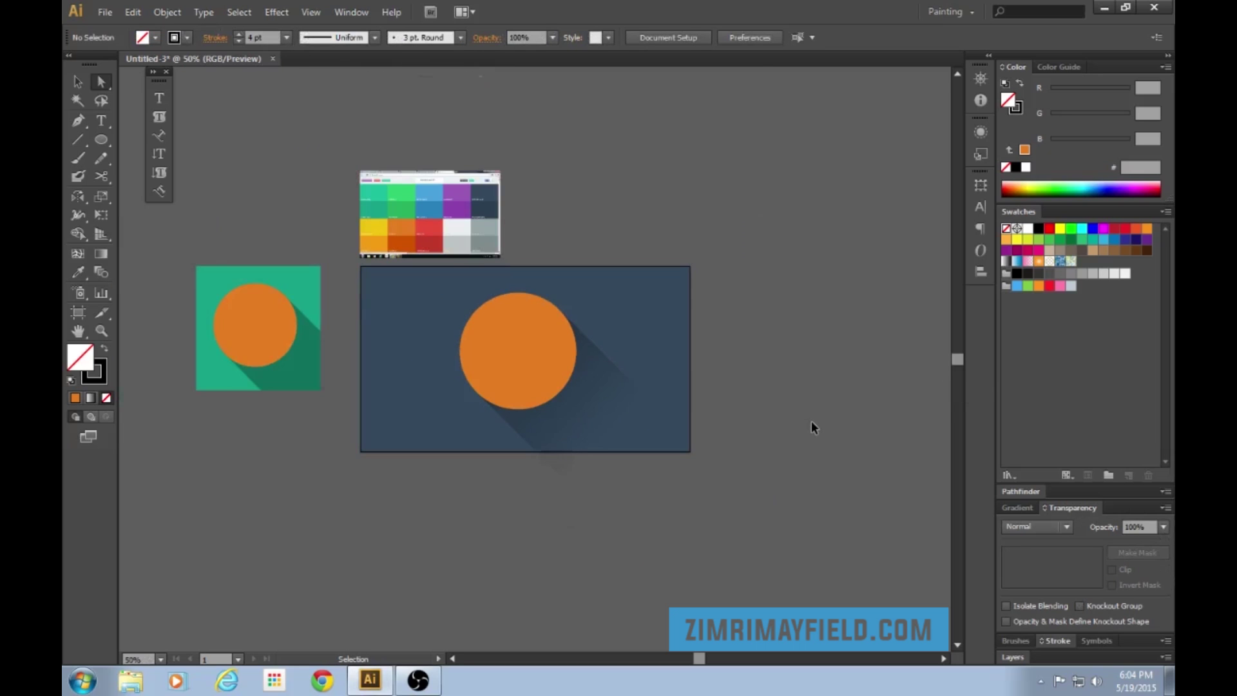
key(ctrl+plus)
key(ctrl+minus)
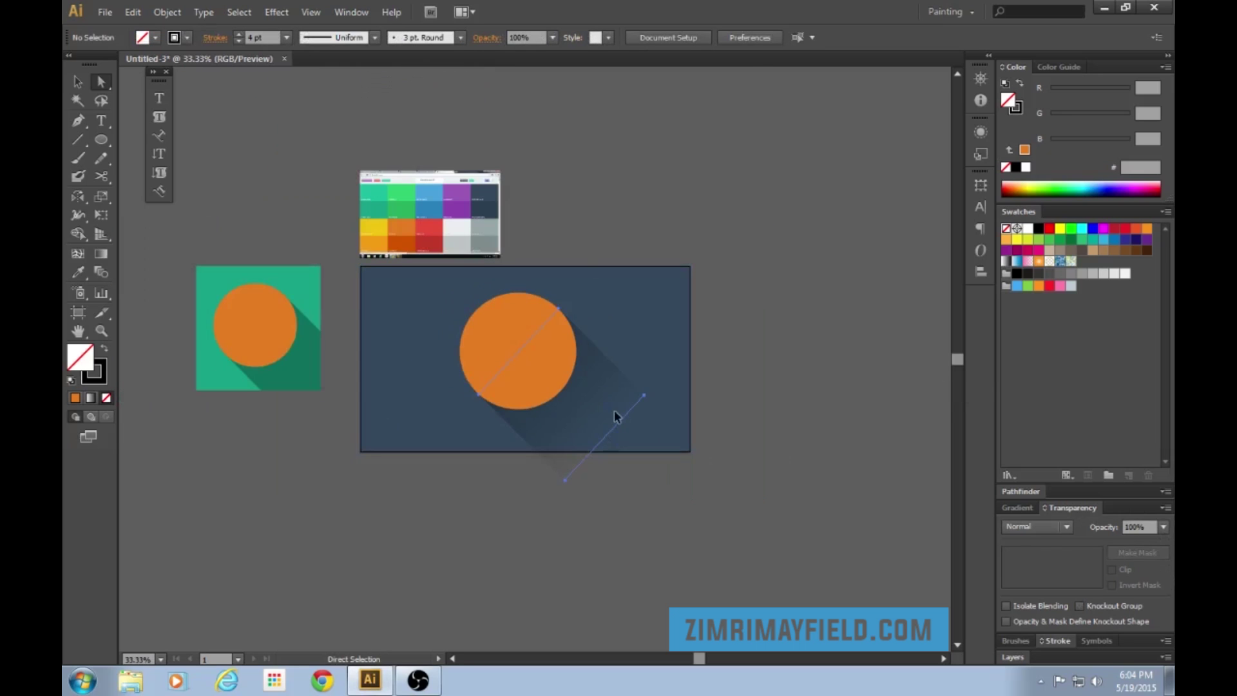
click(546, 359)
click(536, 332)
key(v)
click(629, 431)
click(632, 442)
click(556, 366)
mouse_move(644, 309)
mouse_down()
mouse_move(658, 299)
mouse_move(623, 314)
mouse_up()
drag(556, 379, 548, 365)
click(697, 580)
Step: Compare the long shadow of the circle on the green square with that of the circle on the dark blue background
key(ctrl+plus)
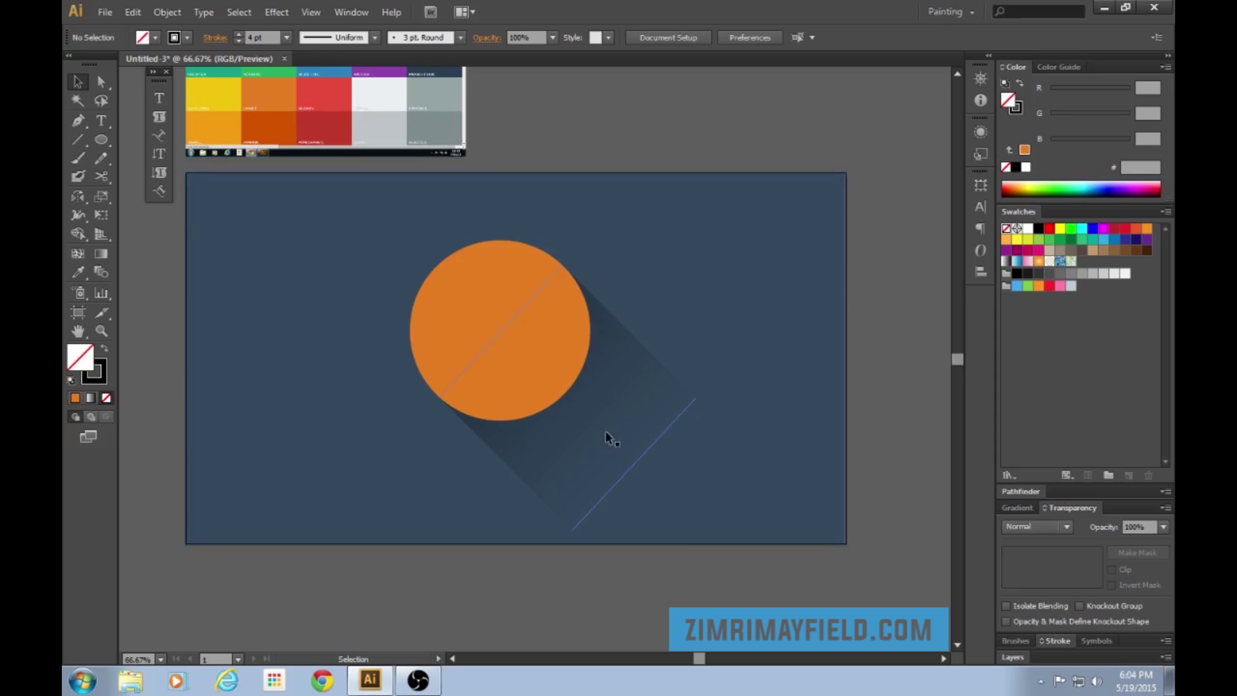
key(ctrl+minus)
key(ctrl+minus)
click(223, 376)
click(509, 544)
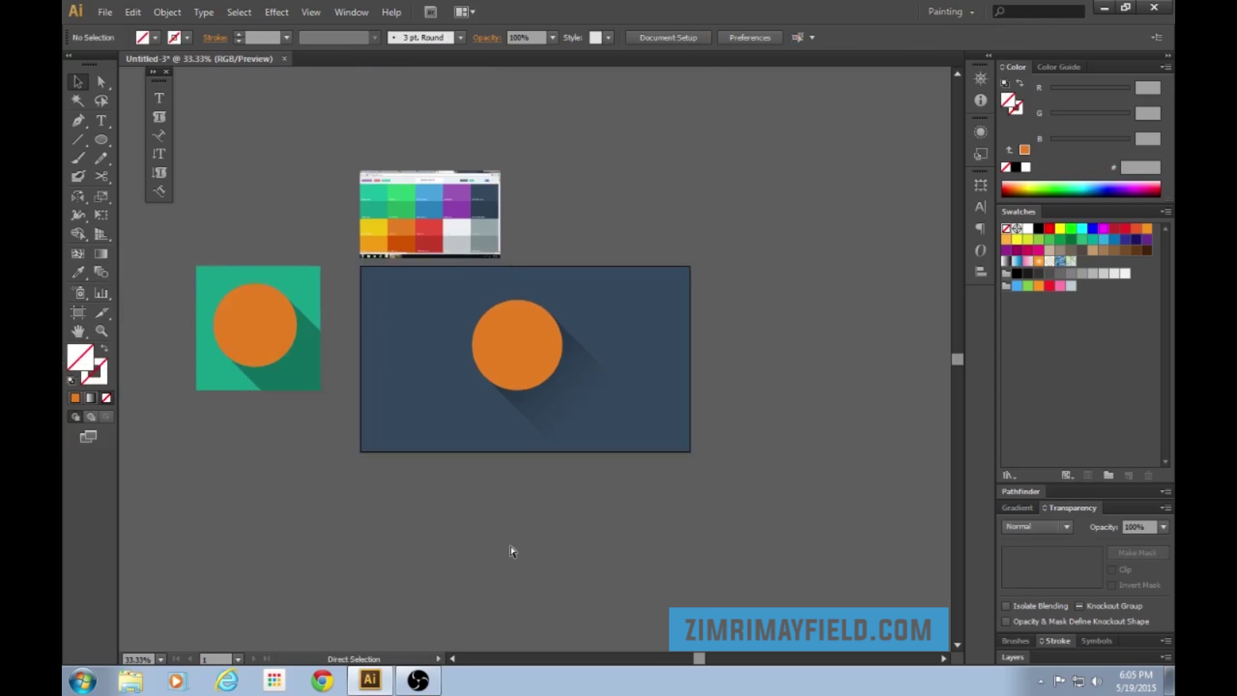
key(ctrl+plus)
key(ctrl+plus)
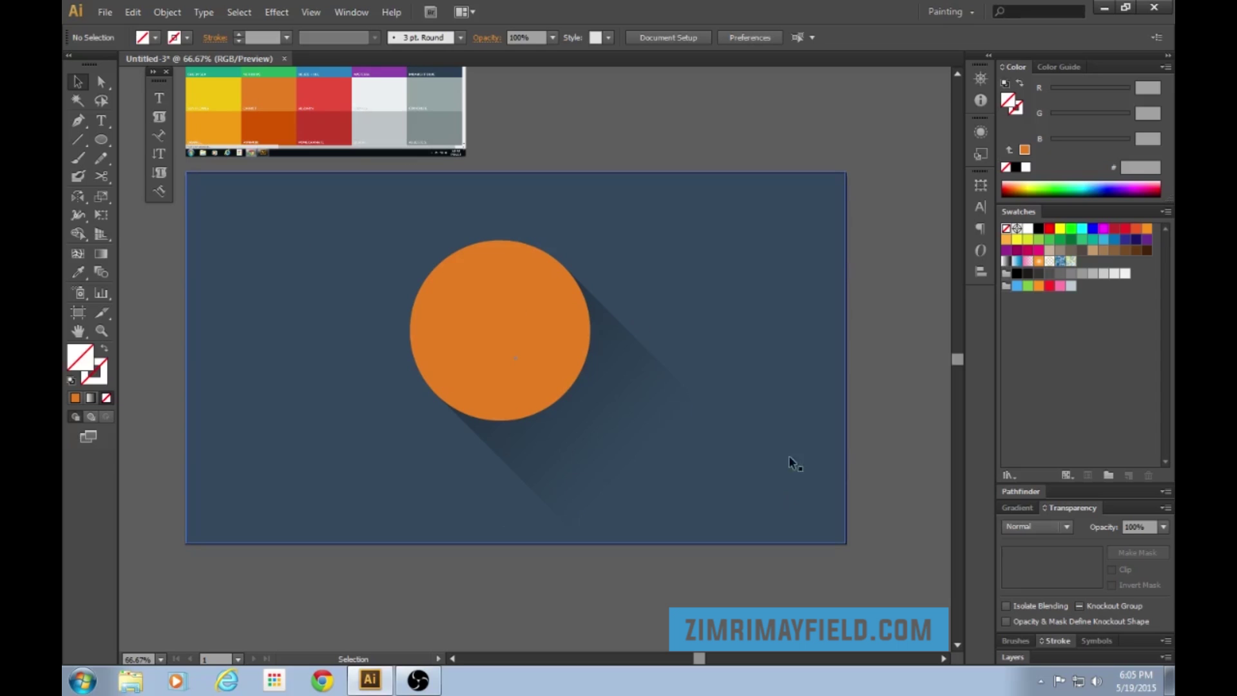
key(ctrl+minus)
key(ctrl+minus)
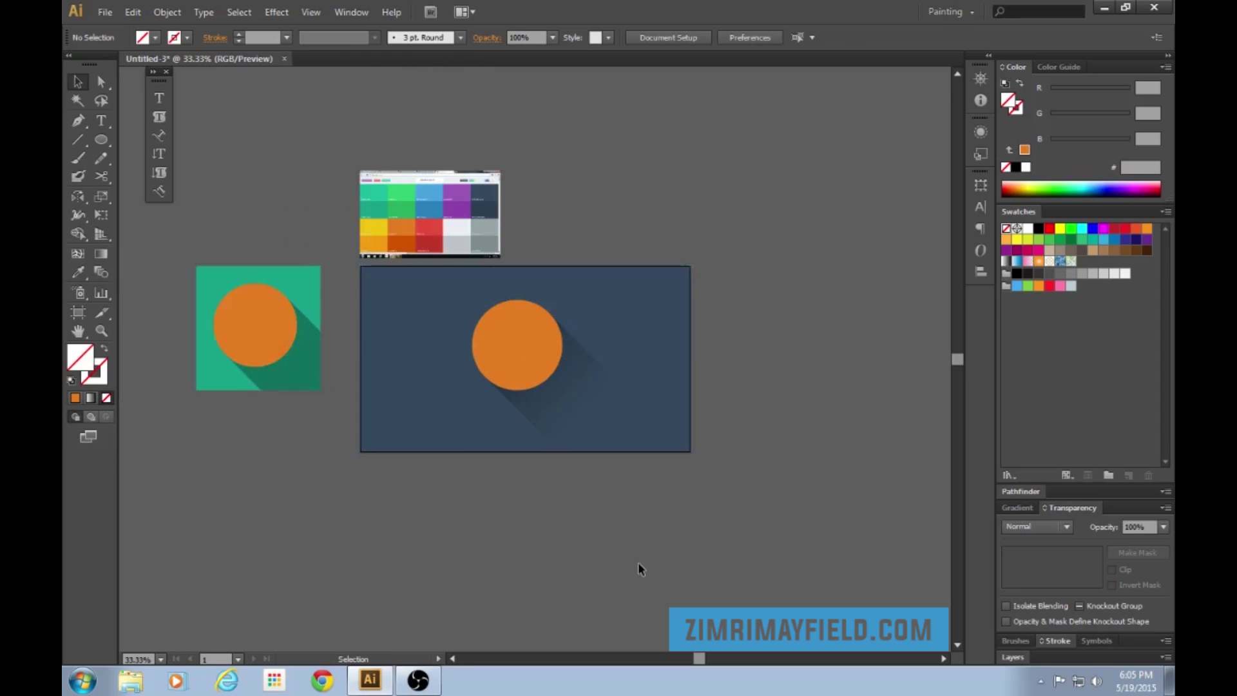
Step: Move the orange circle with its blended shadow off the dark blue background to below the green square, and deselect them
key(ctrl+plus)
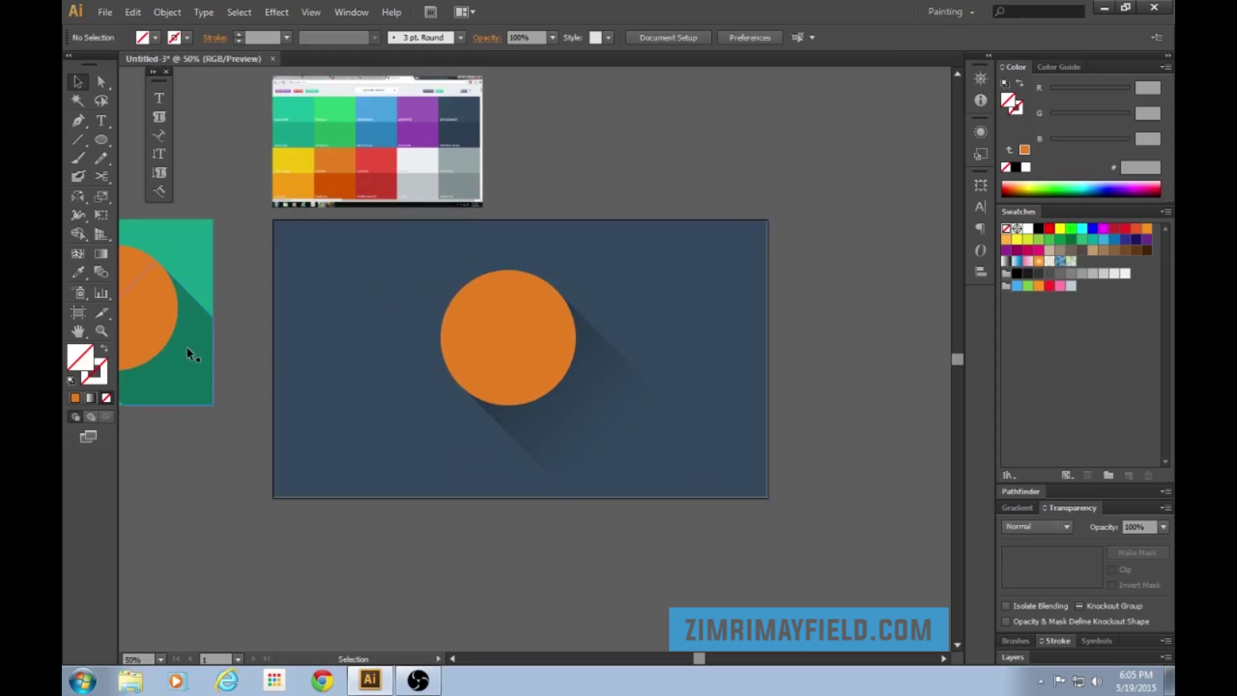
click(622, 405)
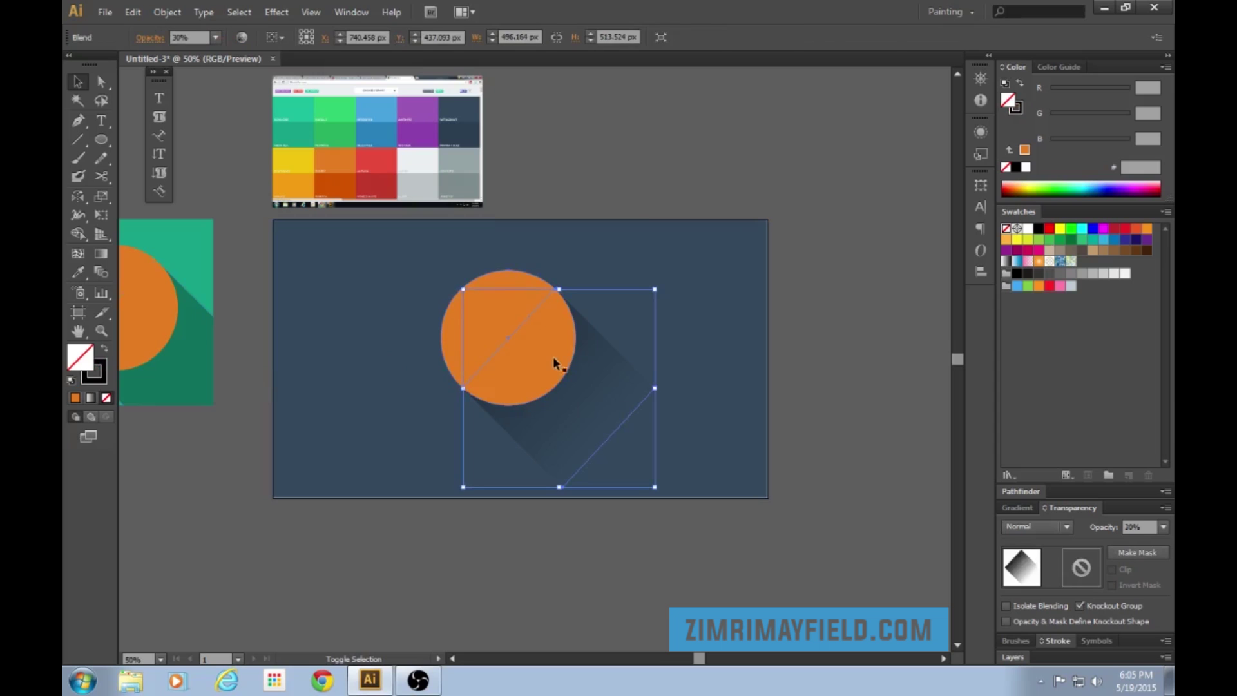
shift+click(538, 342)
drag(538, 343, 190, 531)
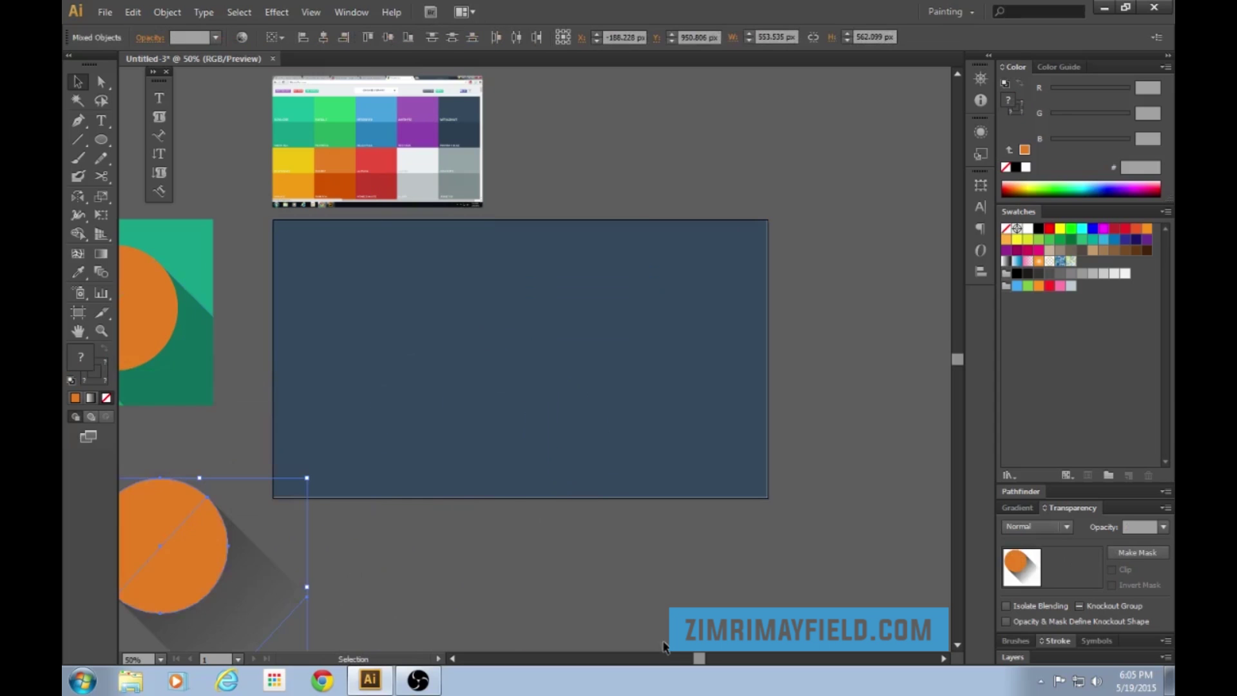
drag(695, 654, 672, 655)
drag(484, 534, 426, 518)
click(714, 570)
Step: Draw a circle about 506 px in diameter near the middle of the dark blue background
drag(676, 657, 690, 655)
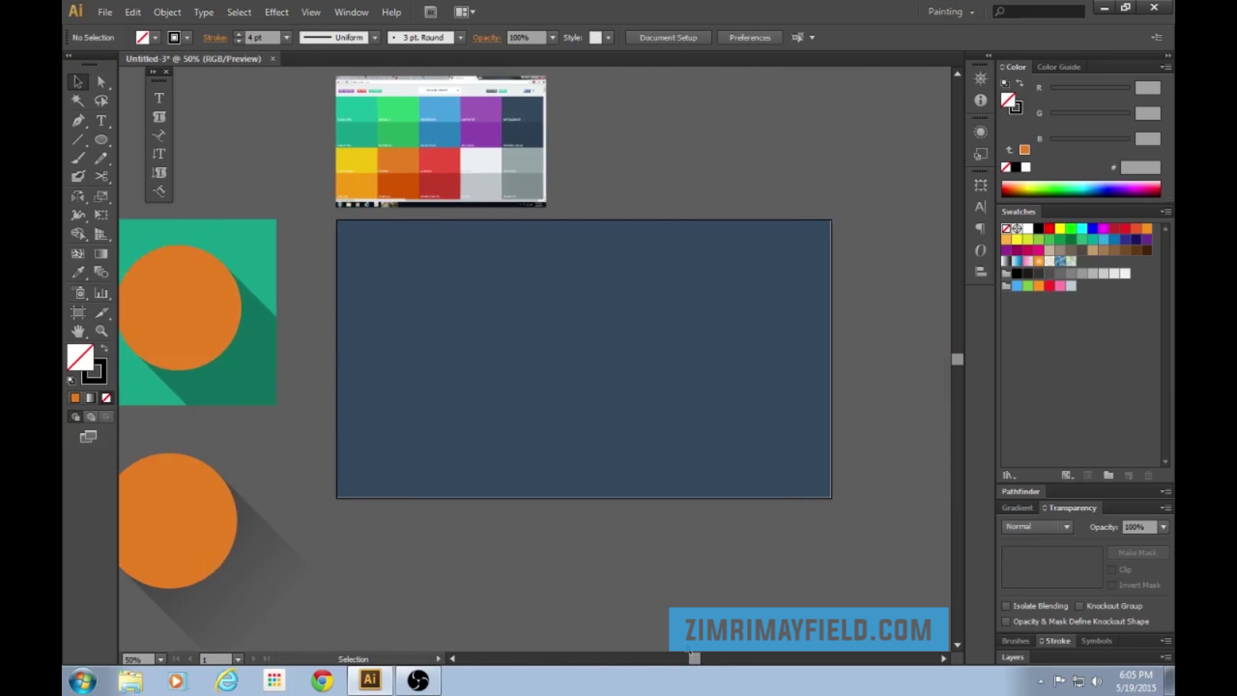
key(ctrl+plus)
key(ctrl+plus)
key(l)
drag(623, 346, 816, 540)
key(ctrl+minus)
key(ctrl+minus)
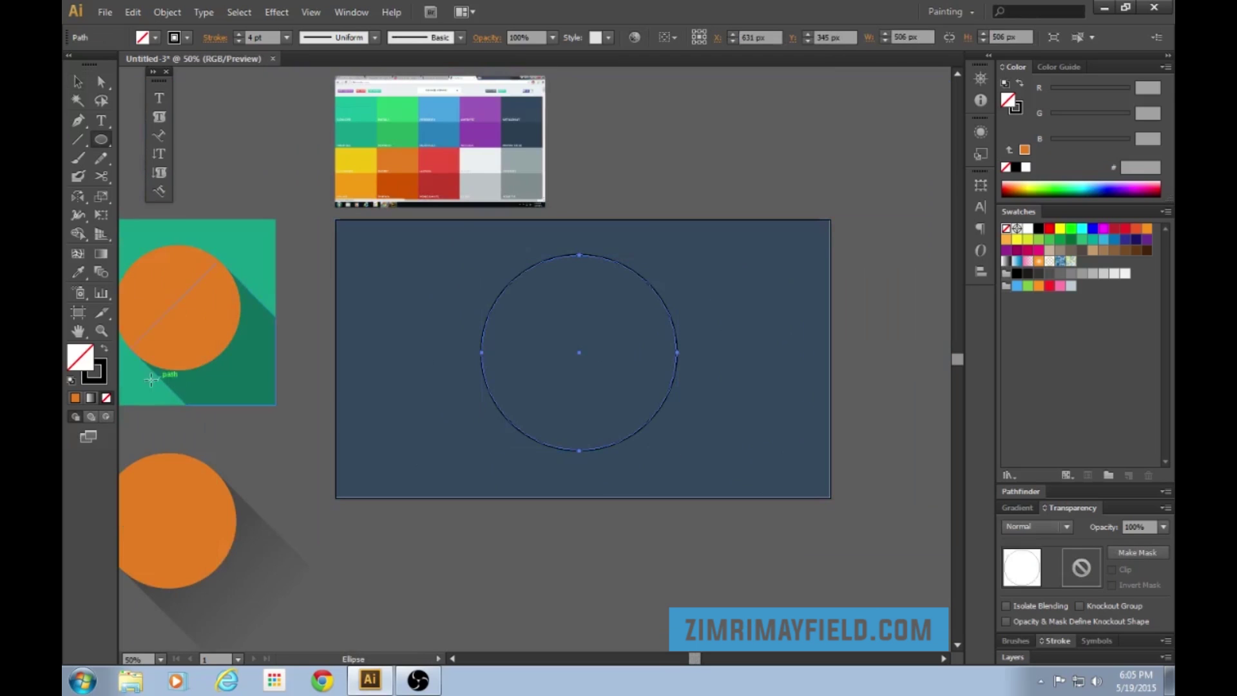
Step: Fill the new circle with the palette image's orange (#e67e22) without a stroke, and deselect it
click(104, 349)
key(i)
click(412, 162)
key(v)
click(730, 558)
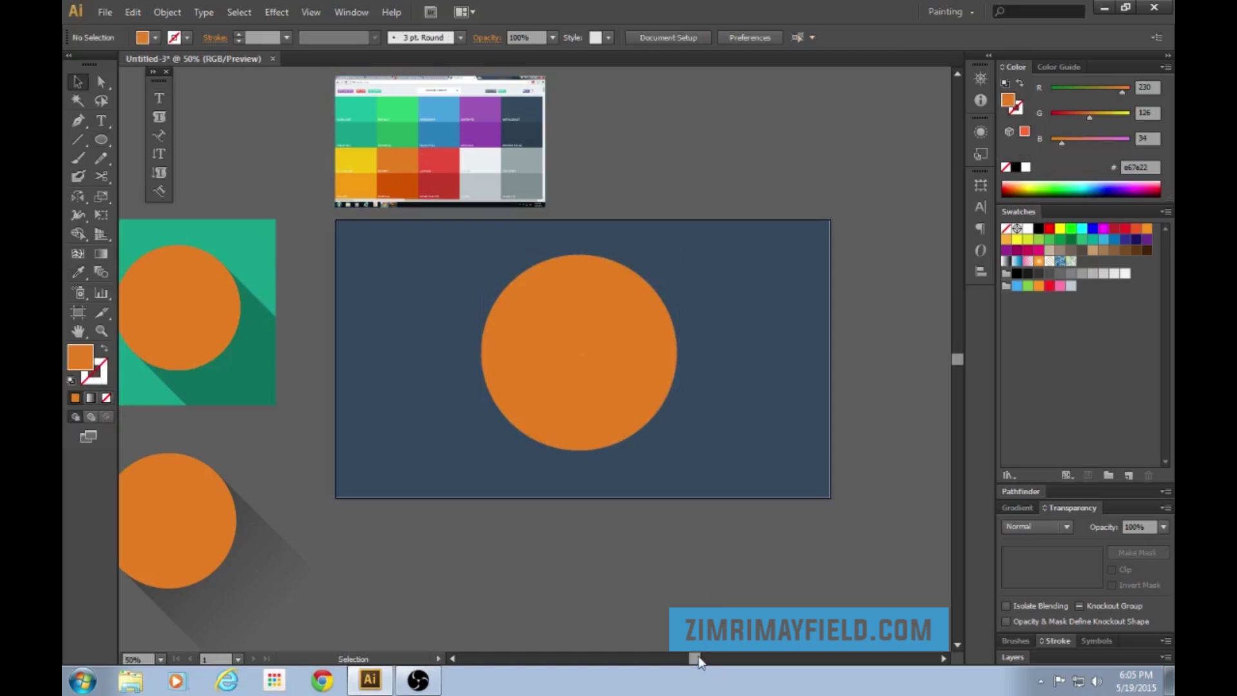
Step: Scale the new orange circle down to about 270 px and move it up and left to about X 518 px, Y 225 px
drag(699, 656, 702, 659)
scroll(699, 503, down, 1)
scroll(555, 373, down, 2)
scroll(558, 375, up, 3)
key(ctrl+1)
click(602, 243)
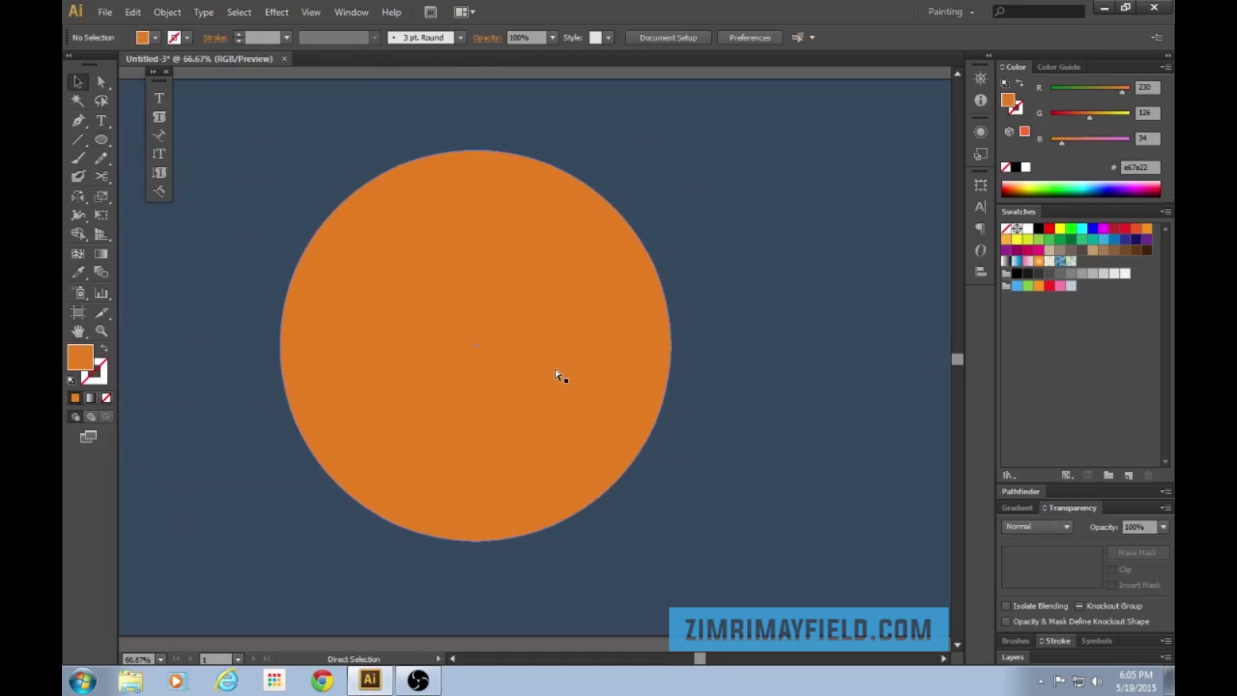
drag(674, 152, 580, 243)
drag(552, 337, 464, 244)
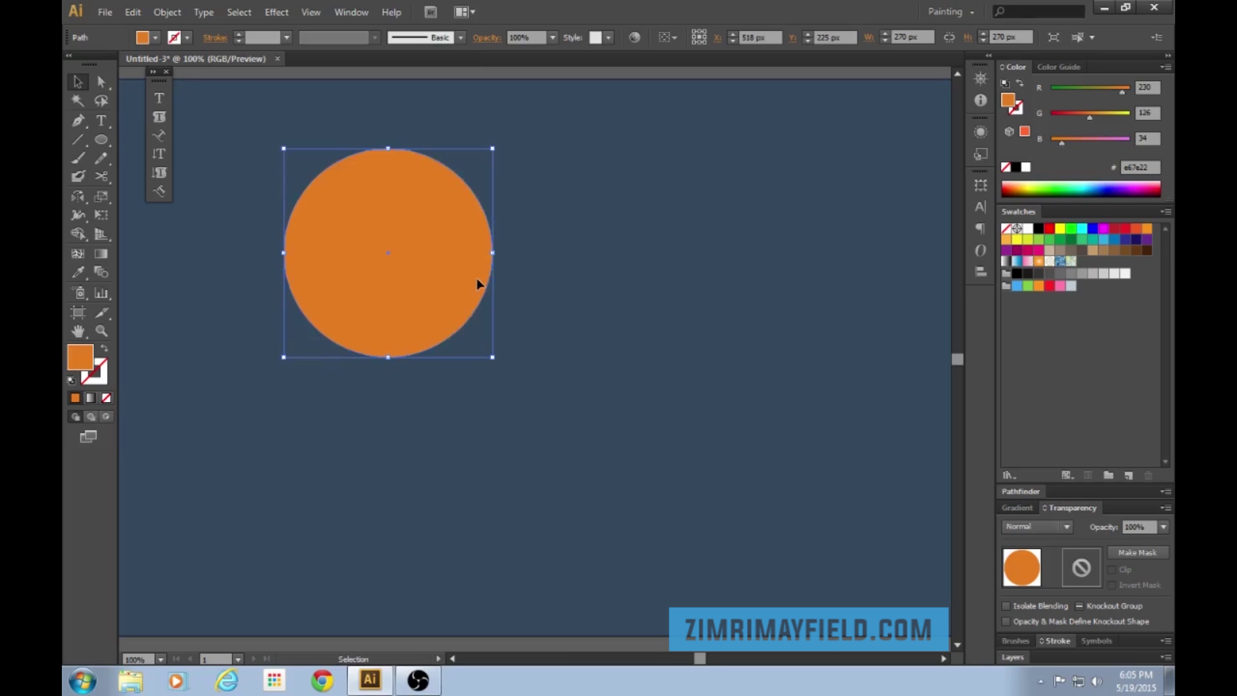
Step: Duplicate the orange circle in place twice behind the original and hide the topmost circle
key(ctrl)
key(ctrl)
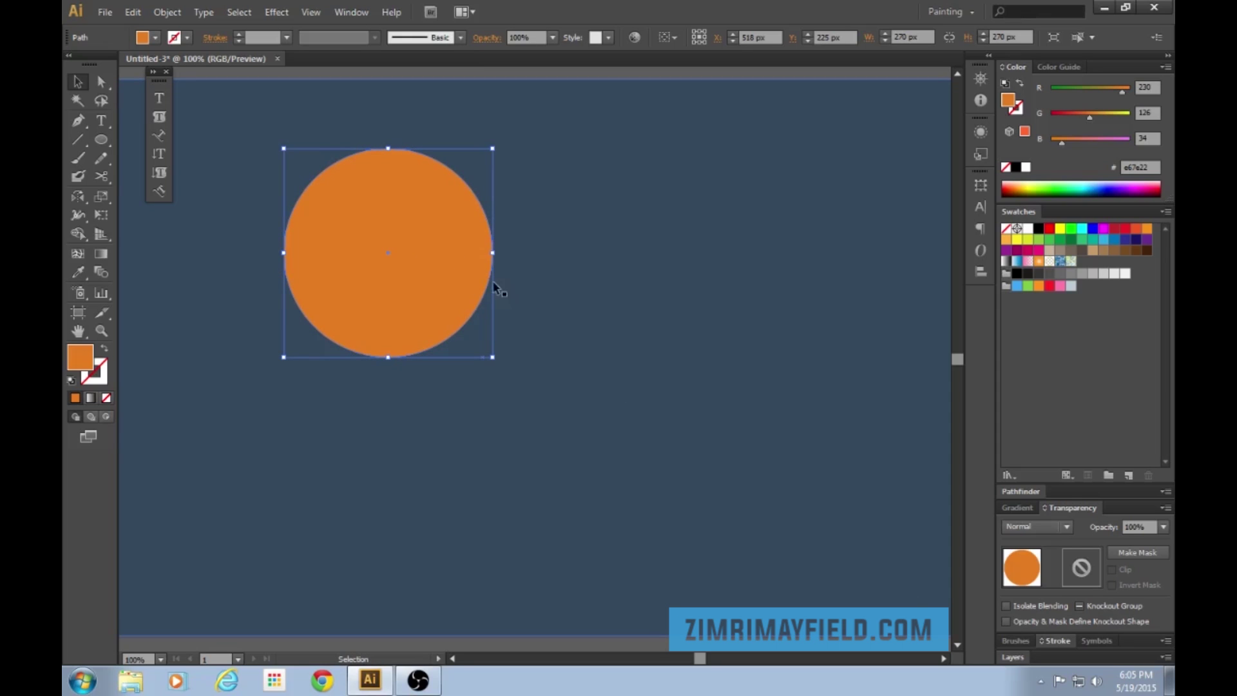
click(1012, 656)
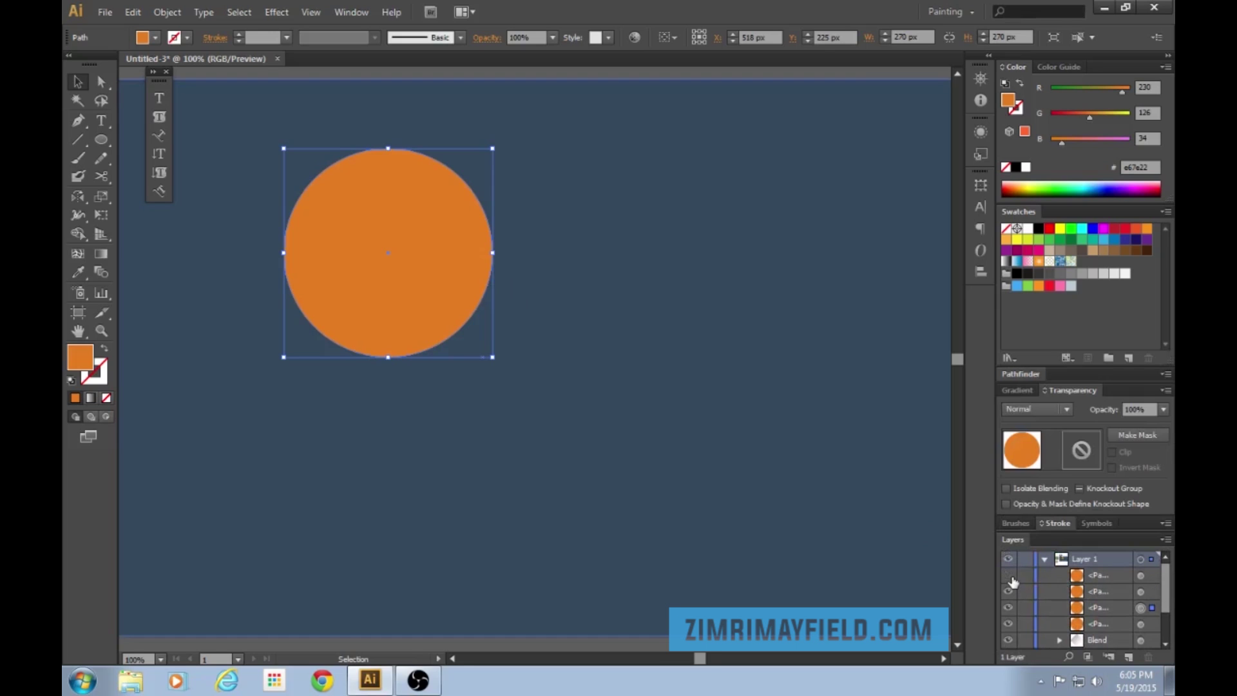
click(1101, 593)
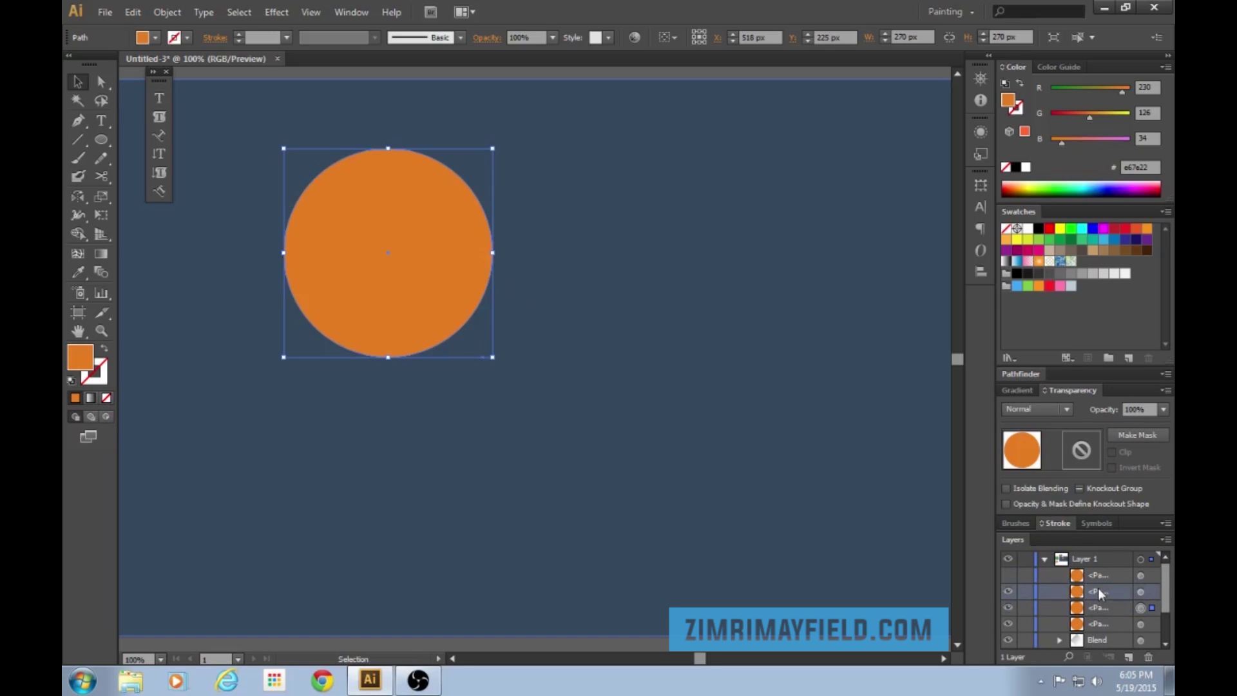
click(1039, 229)
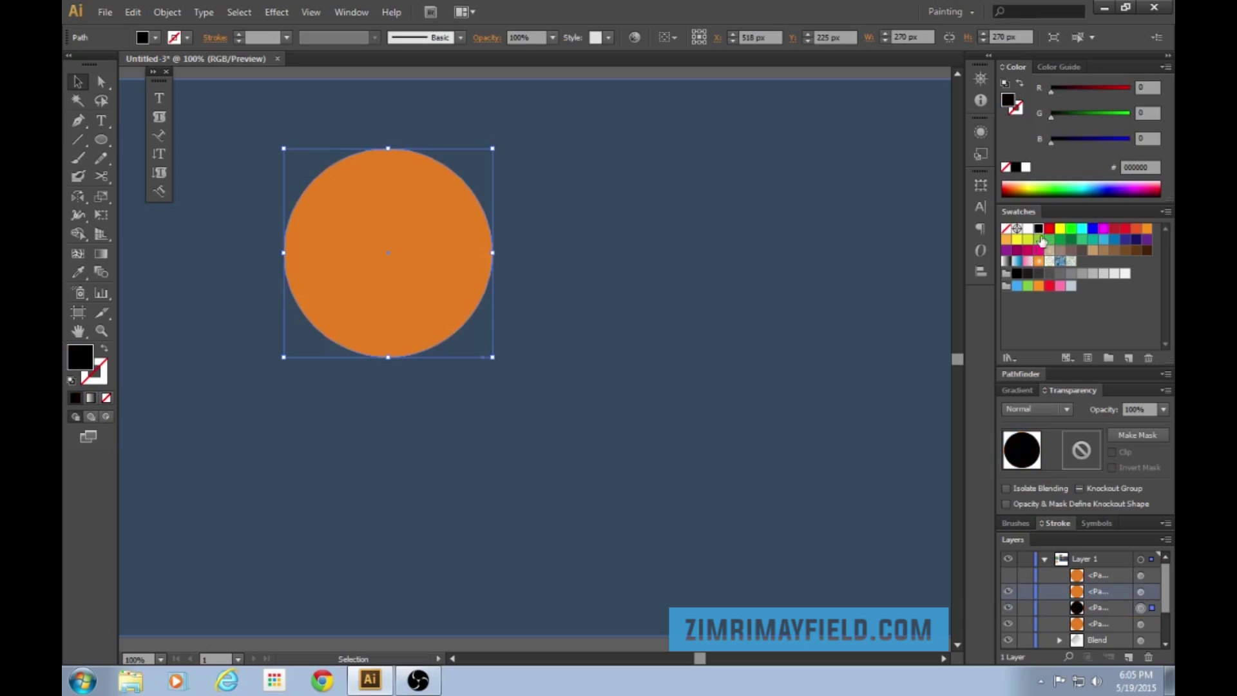
click(1096, 611)
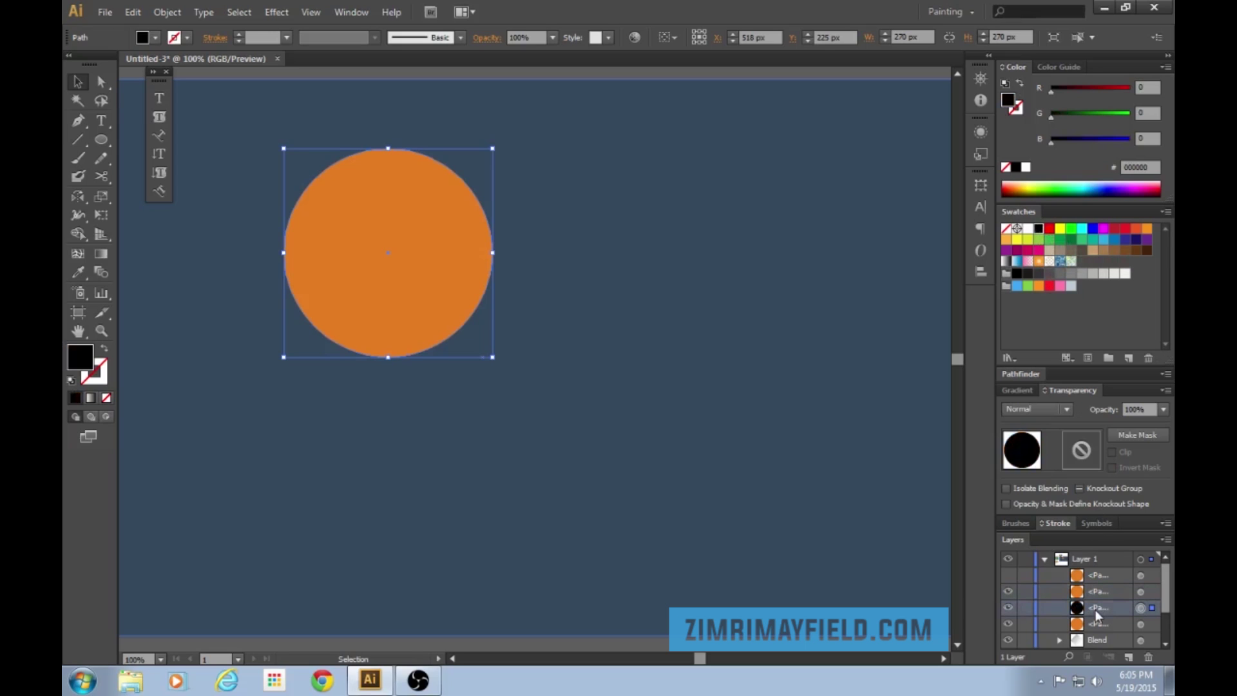
key(ctrl+z)
Step: Fill both duplicate circles beneath the hidden orange circle with the Black swatch
click(1108, 593)
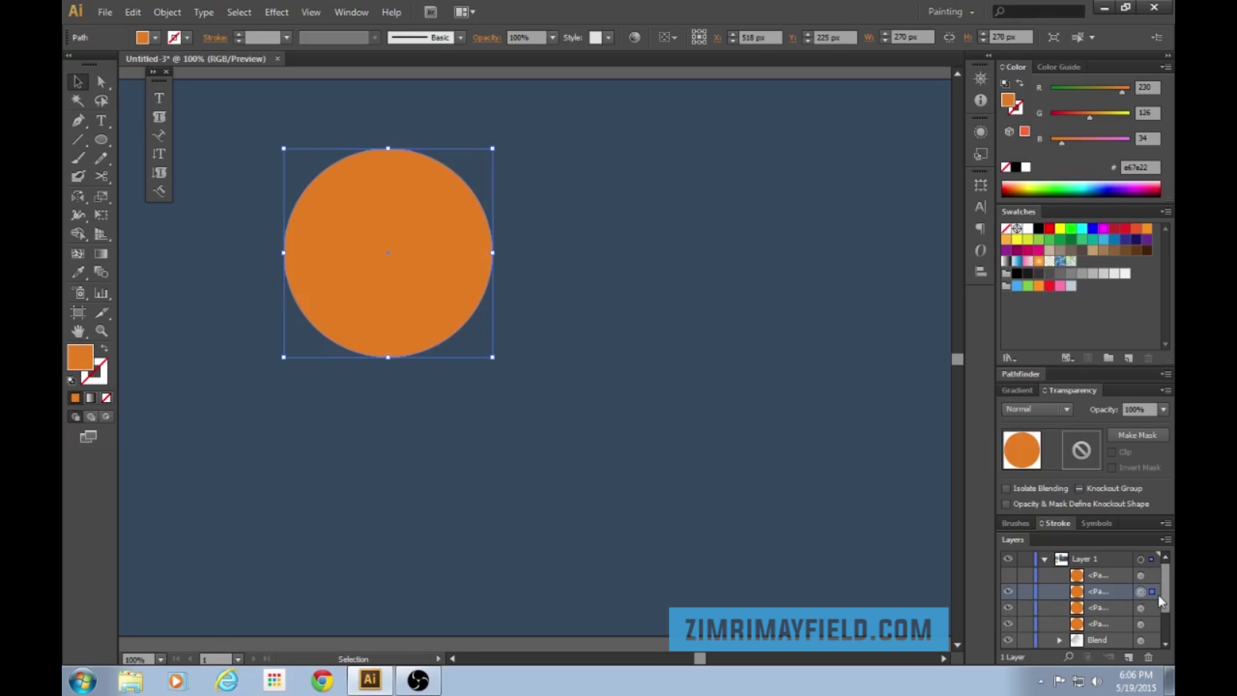
click(1039, 229)
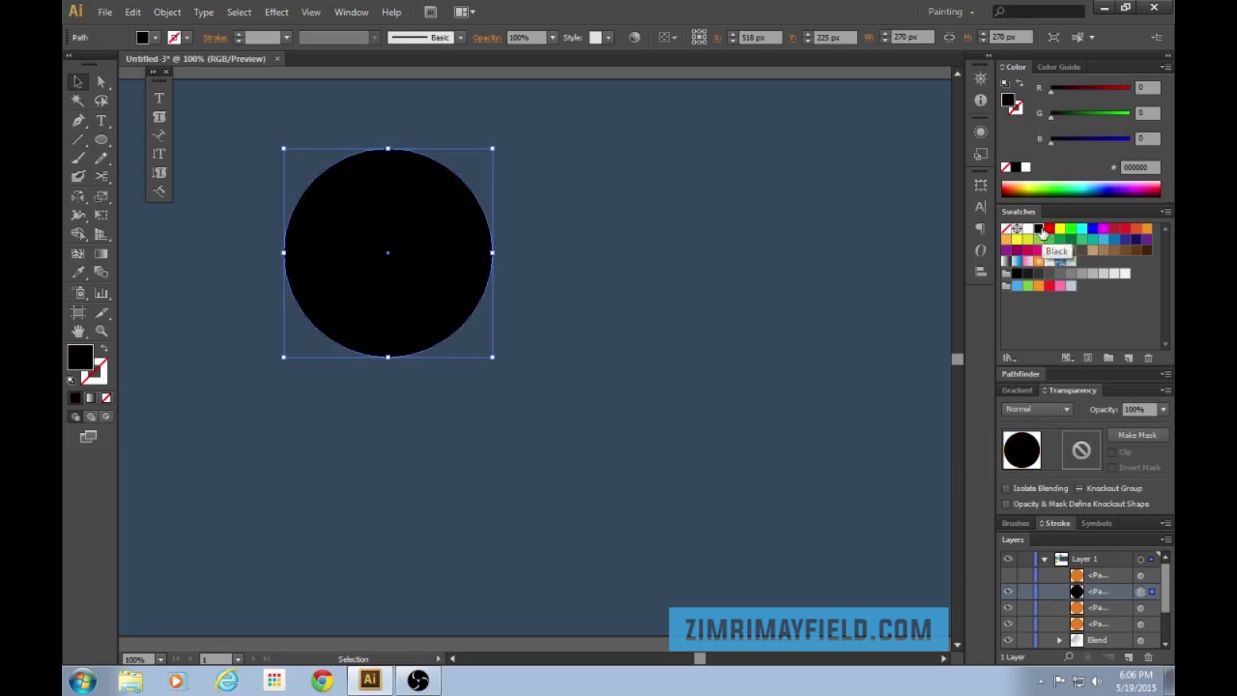
click(1122, 611)
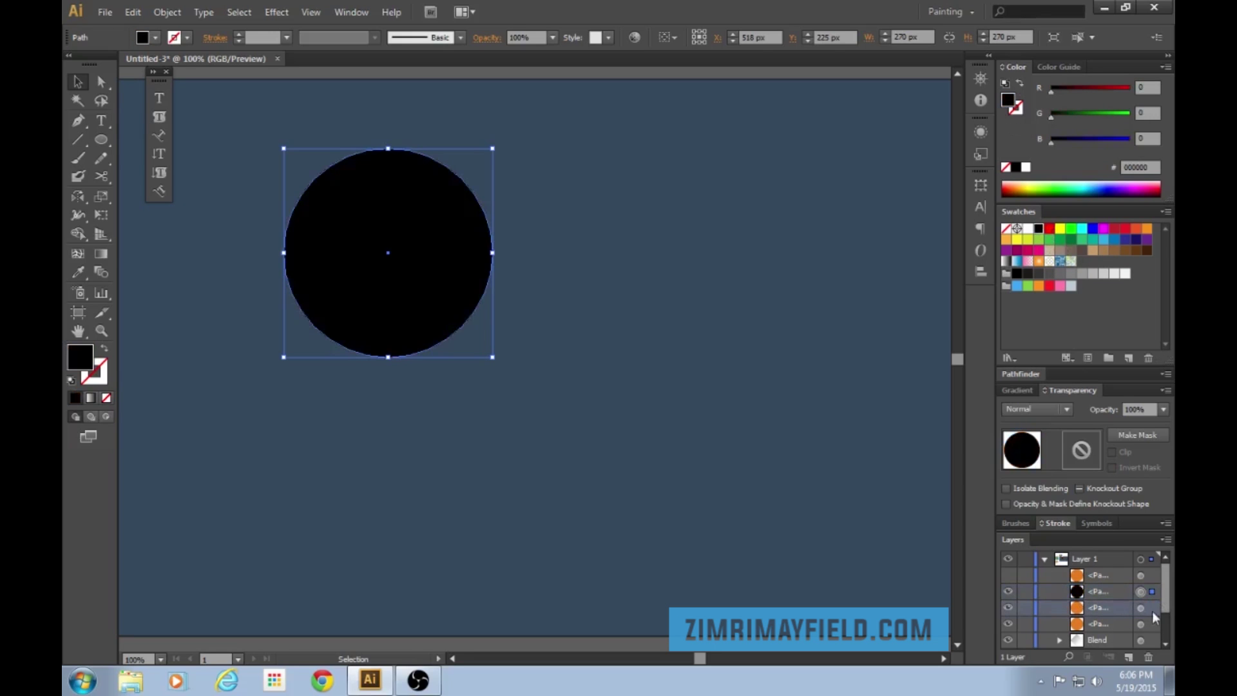
click(1039, 229)
Step: Move the lower black circle diagonally down and right to about X 755.5 px, Y 467.5 px
key(Down)
key(Down)
key(Down)
key(Down)
key(Down)
key(Down)
key(Down)
key(Down)
key(Down)
key(Down)
key(Down)
key(Down)
key(Down)
key(Down)
key(Down)
key(Down)
key(Down)
key(Down)
key(Down)
key(Down)
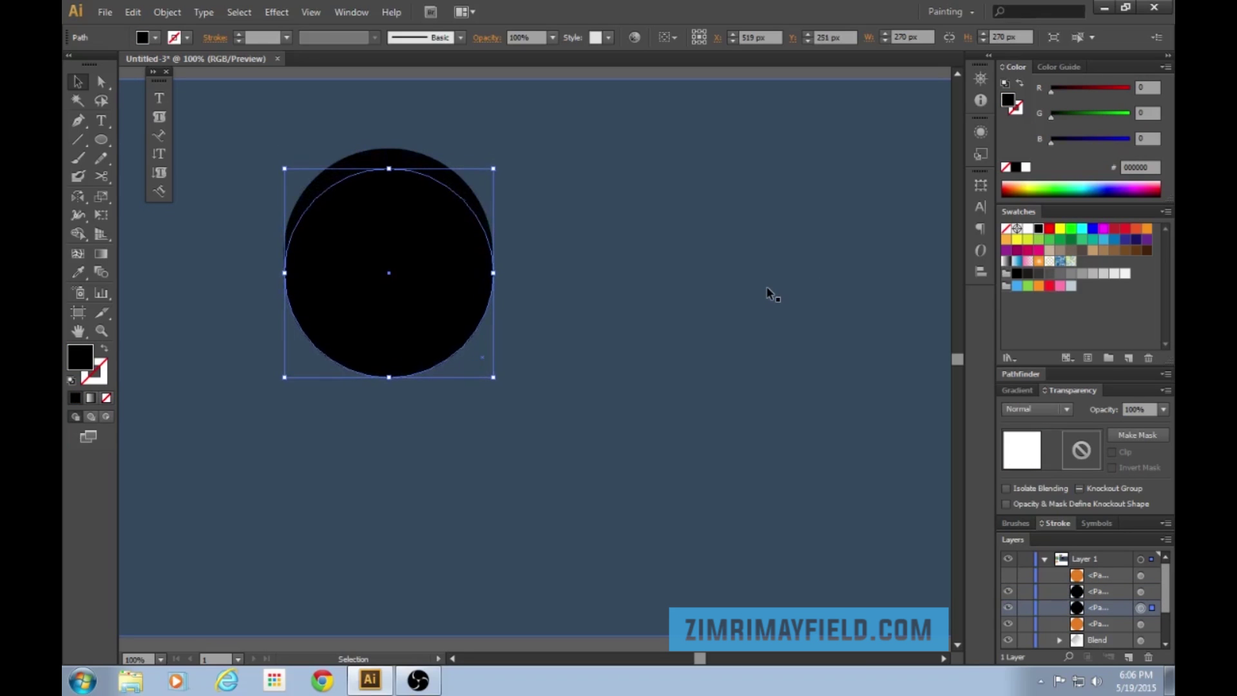
key(Right)
key(Right)
key(Right)
key(Right)
key(Right)
key(Right)
key(Right)
key(Right)
key(Right)
key(Right)
key(Right)
key(Right)
key(Right)
key(Right)
key(Right)
key(Right)
key(Right)
key(Right)
key(Right)
key(Right)
drag(505, 308, 666, 468)
drag(673, 481, 673, 481)
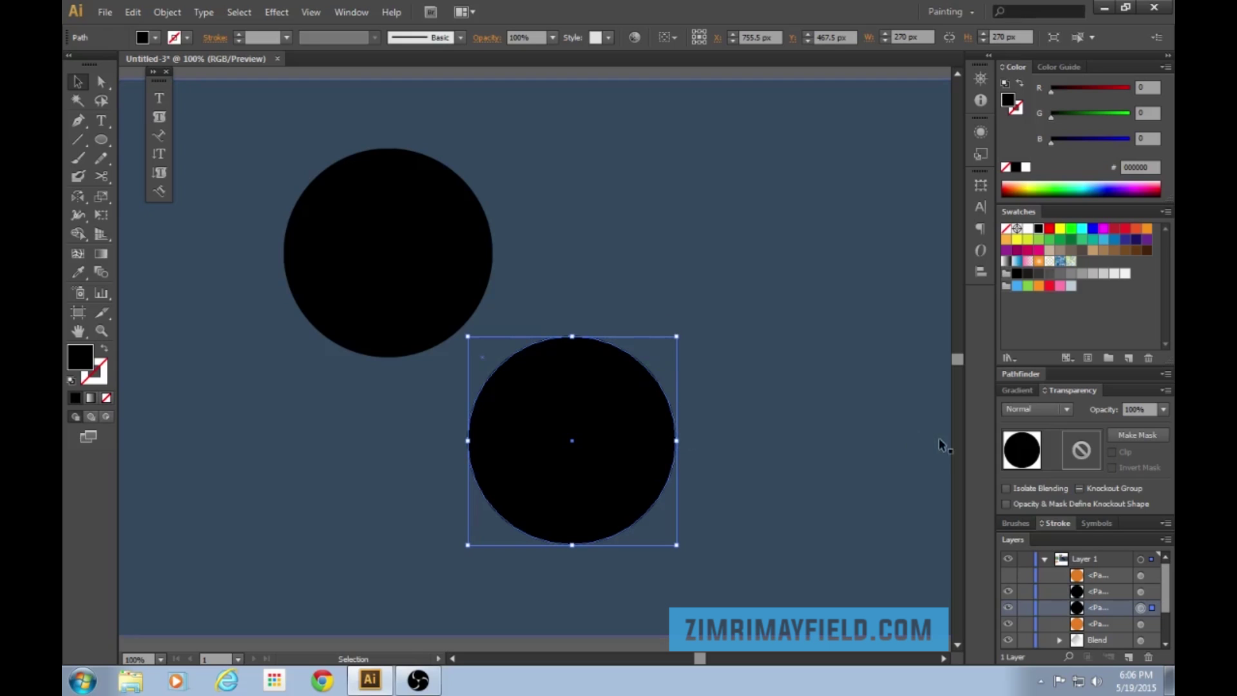
Step: Set the opacity of the offset black circle to 0%
click(1164, 409)
drag(1166, 426, 1122, 426)
scroll(826, 539, down, 2)
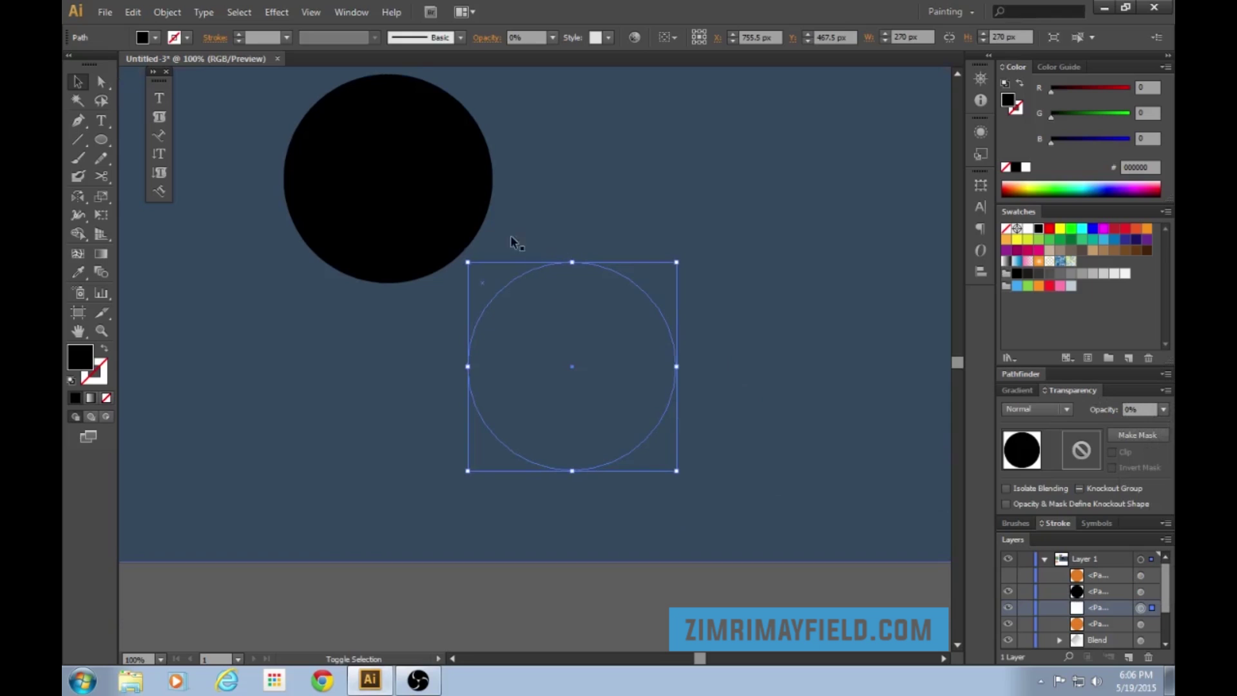
Step: Select the black circle together with the transparent one and make a blend between them
shift+click(440, 196)
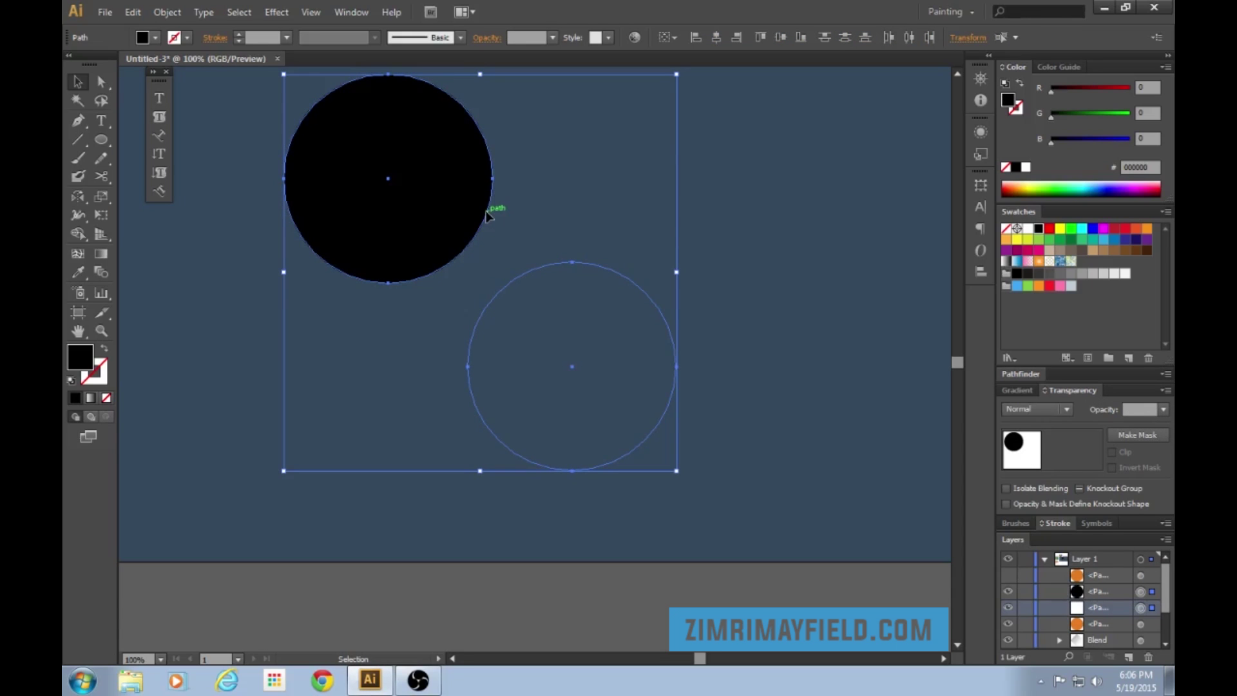
scroll(488, 216, up, 2)
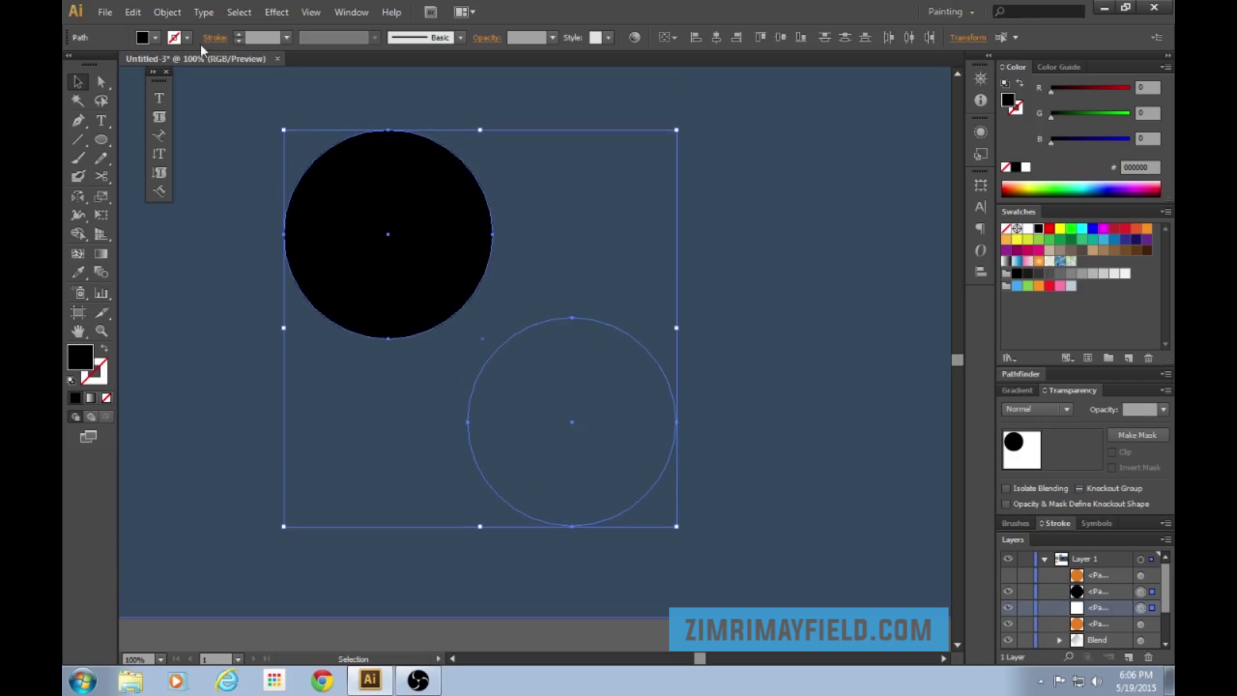
click(133, 12)
click(161, 15)
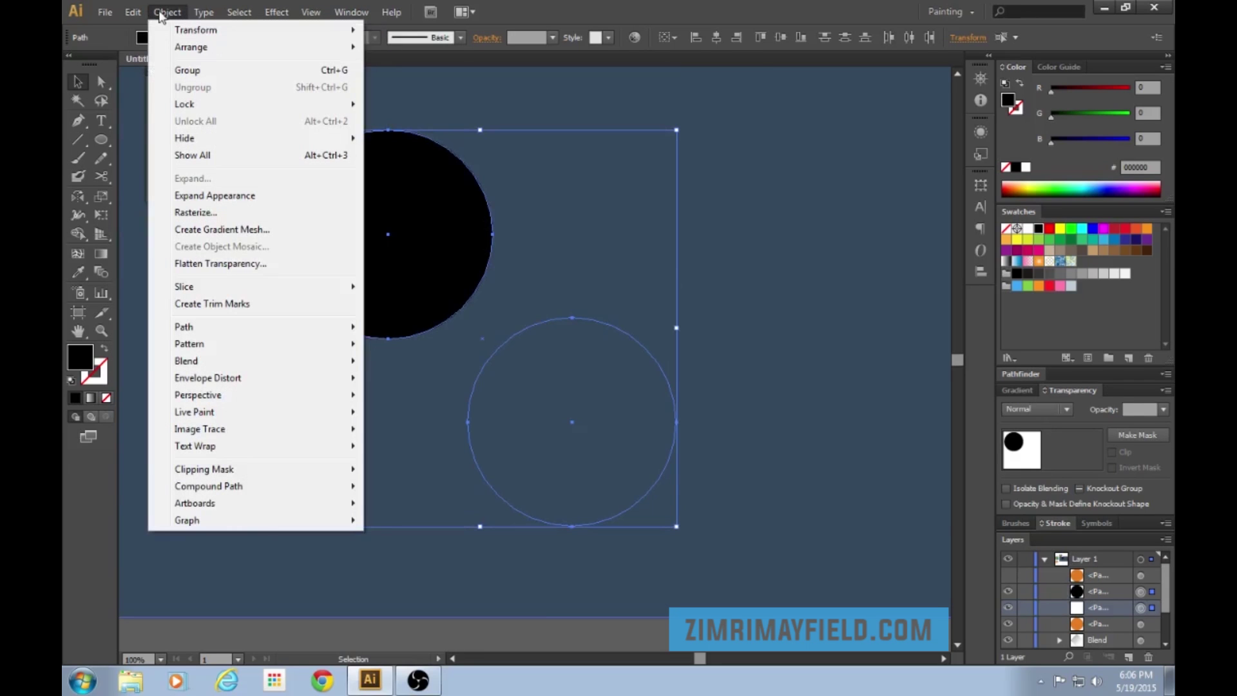
mouse_move(345, 361)
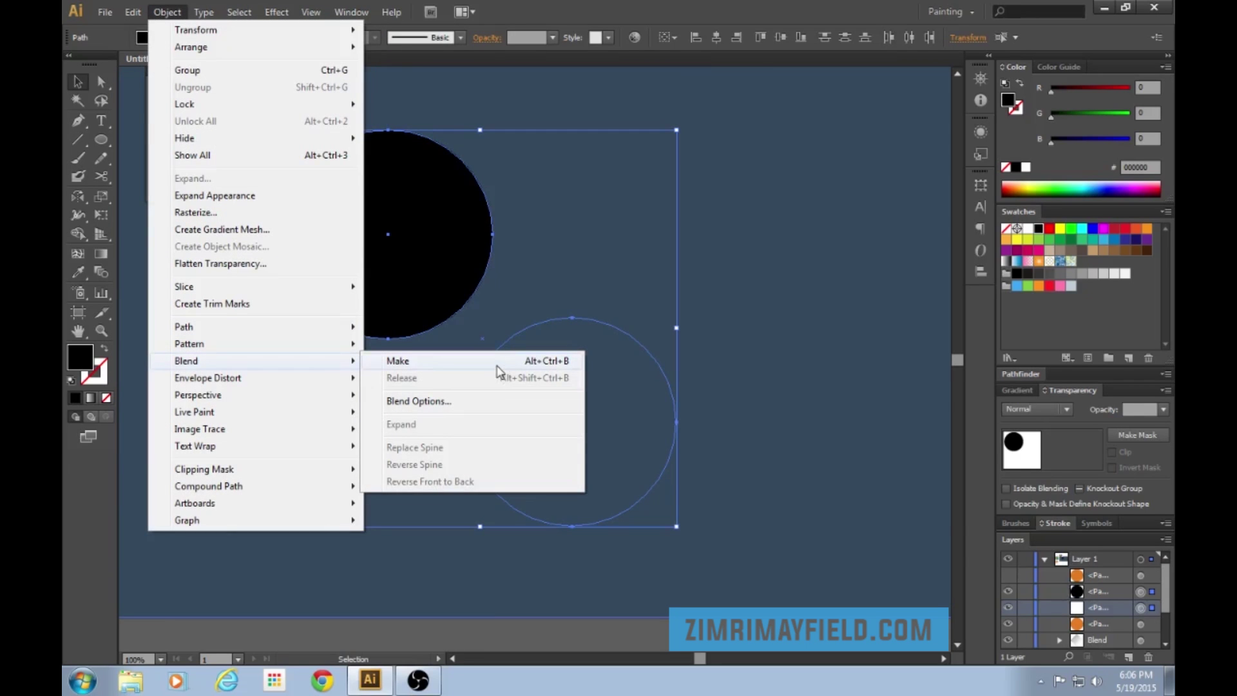
click(497, 363)
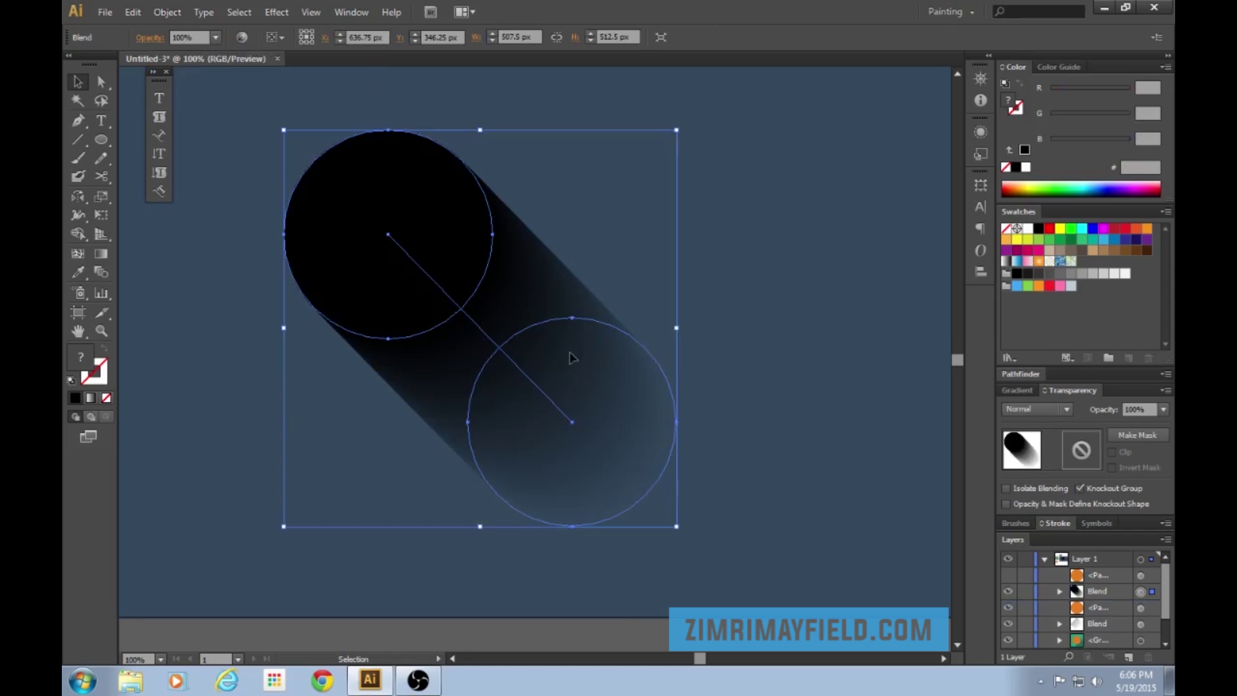
Step: Set the blended shadow's opacity to 30%, show the orange circle above it, and deselect
click(1164, 410)
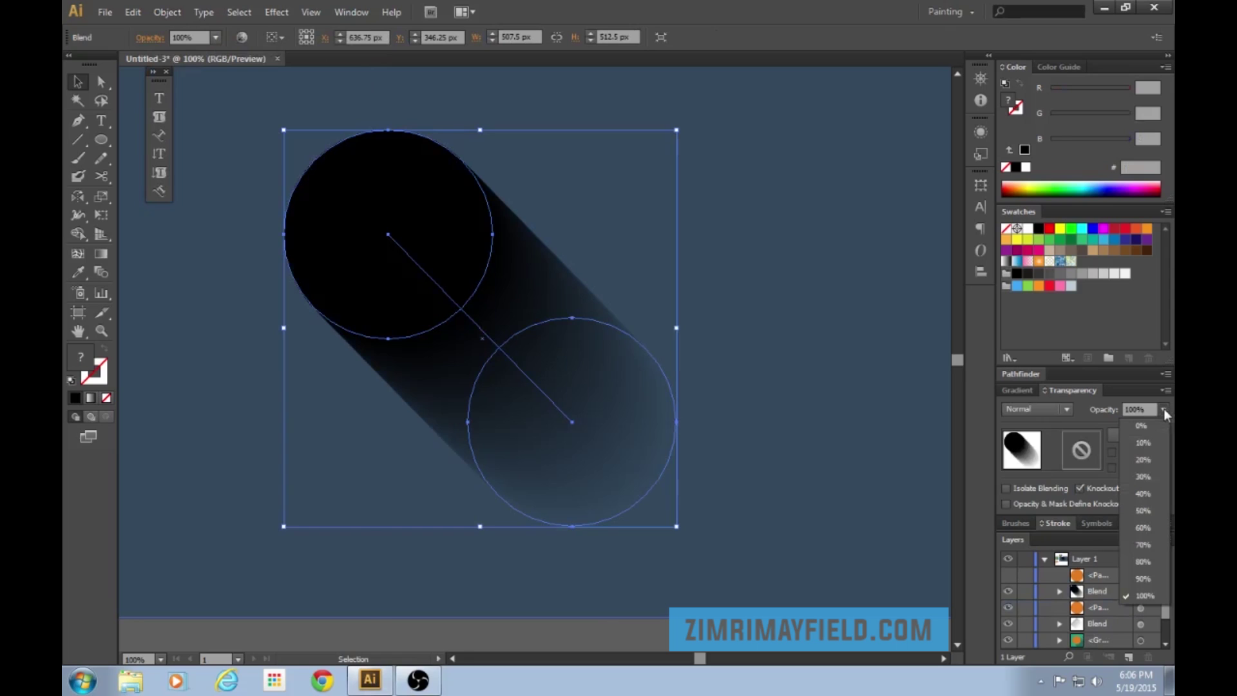
click(1143, 476)
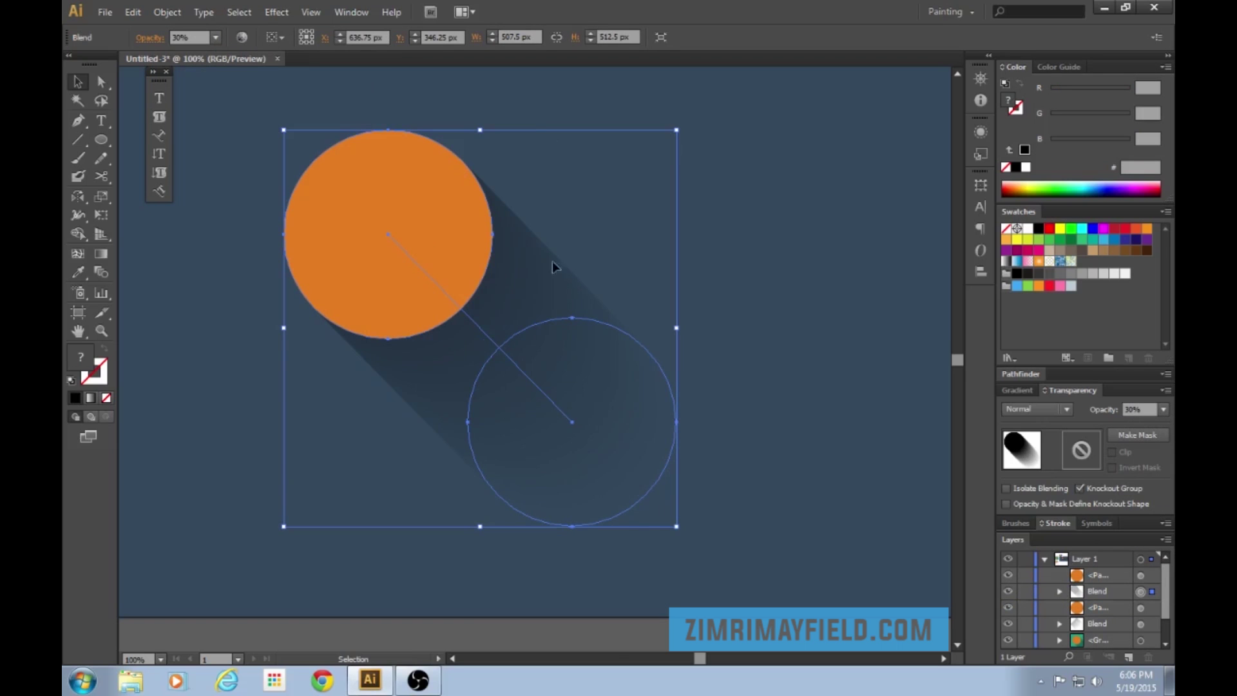
click(614, 644)
Step: Move the orange circle and its blended shadow off the dark blue background to below the second circle, and deselect them
key(ctrl+minus)
key(ctrl+minus)
key(ctrl+minus)
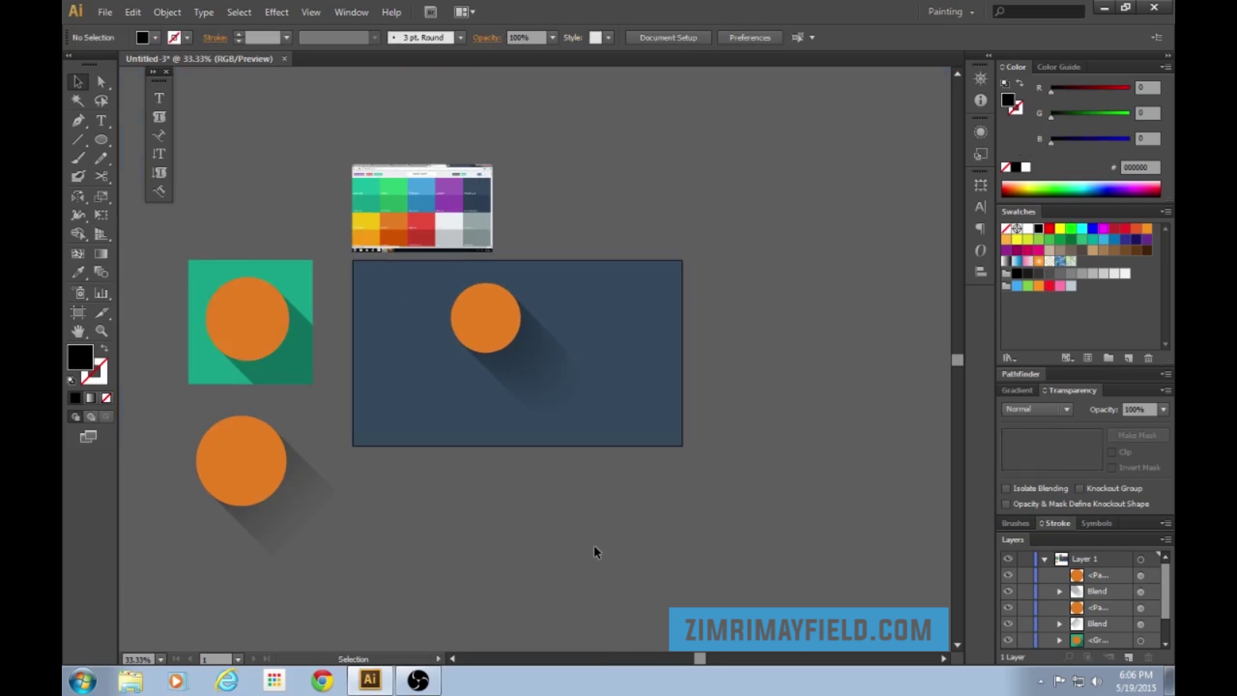
drag(698, 658, 691, 658)
click(593, 359)
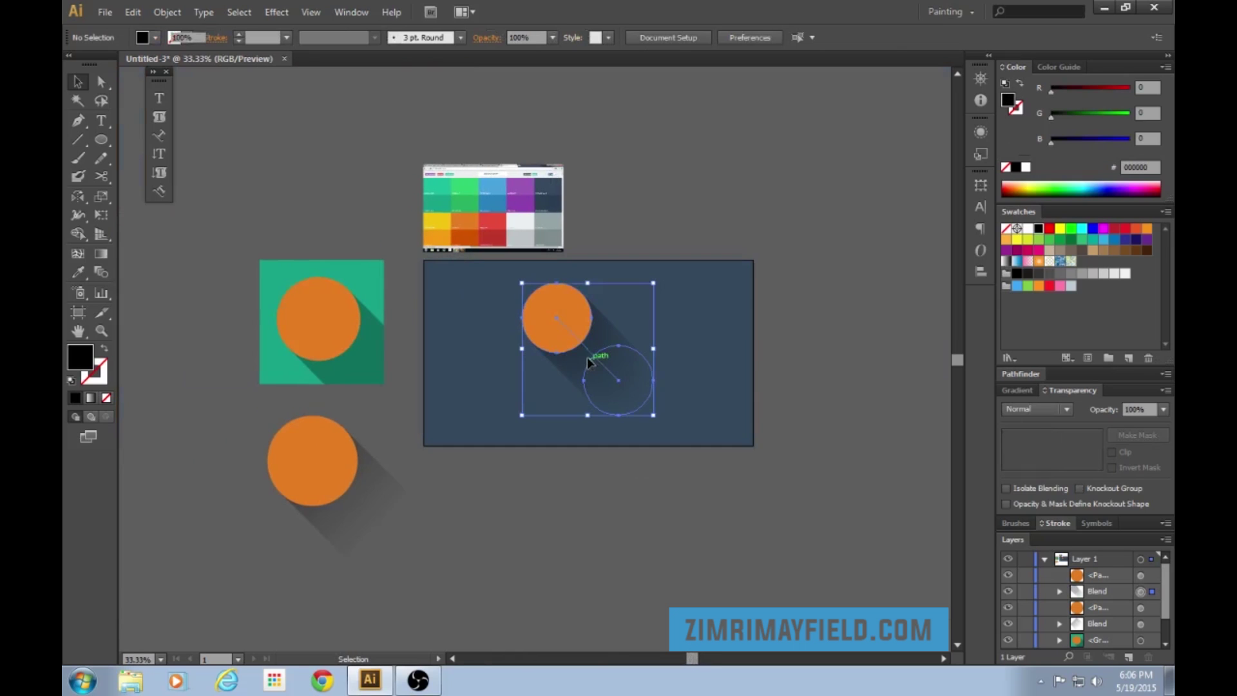
shift+click(567, 312)
drag(570, 298, 300, 583)
scroll(481, 555, down, 5)
drag(279, 397, 293, 405)
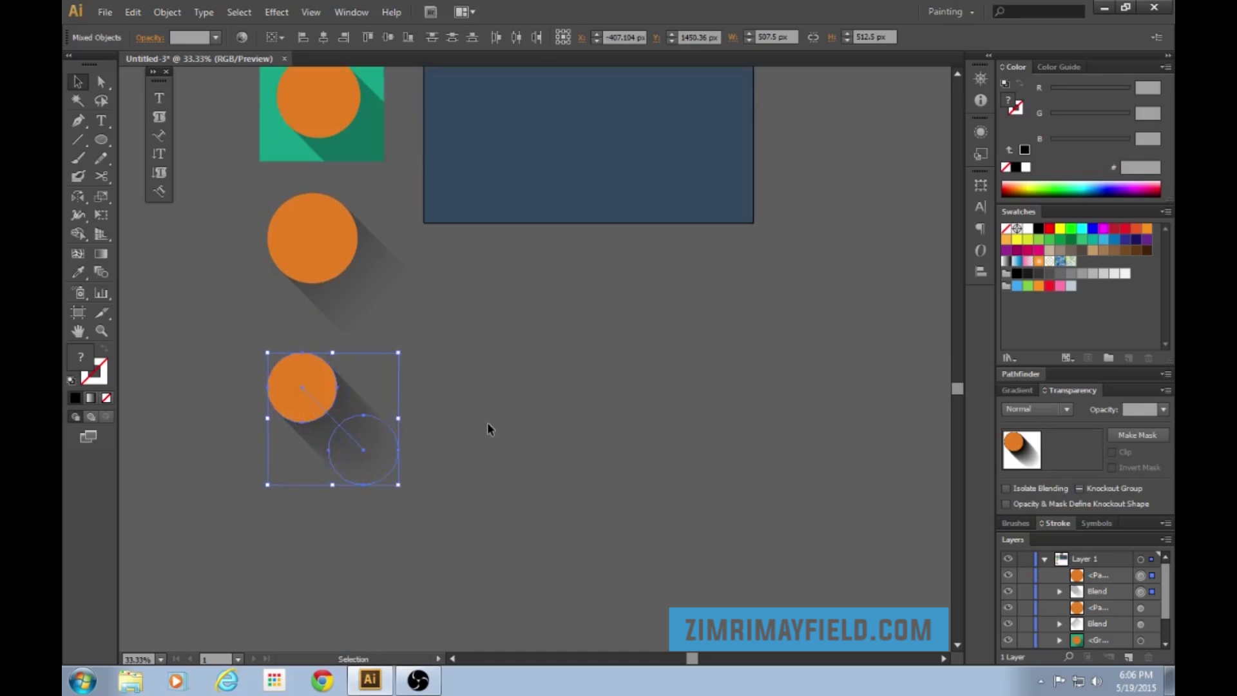
click(496, 508)
Step: Compare the three long-shadow circles and inspect the blended shadows of the second and third ones
scroll(496, 508, up, 5)
scroll(496, 508, down, 3)
scroll(496, 508, up, 2)
scroll(496, 509, down, 2)
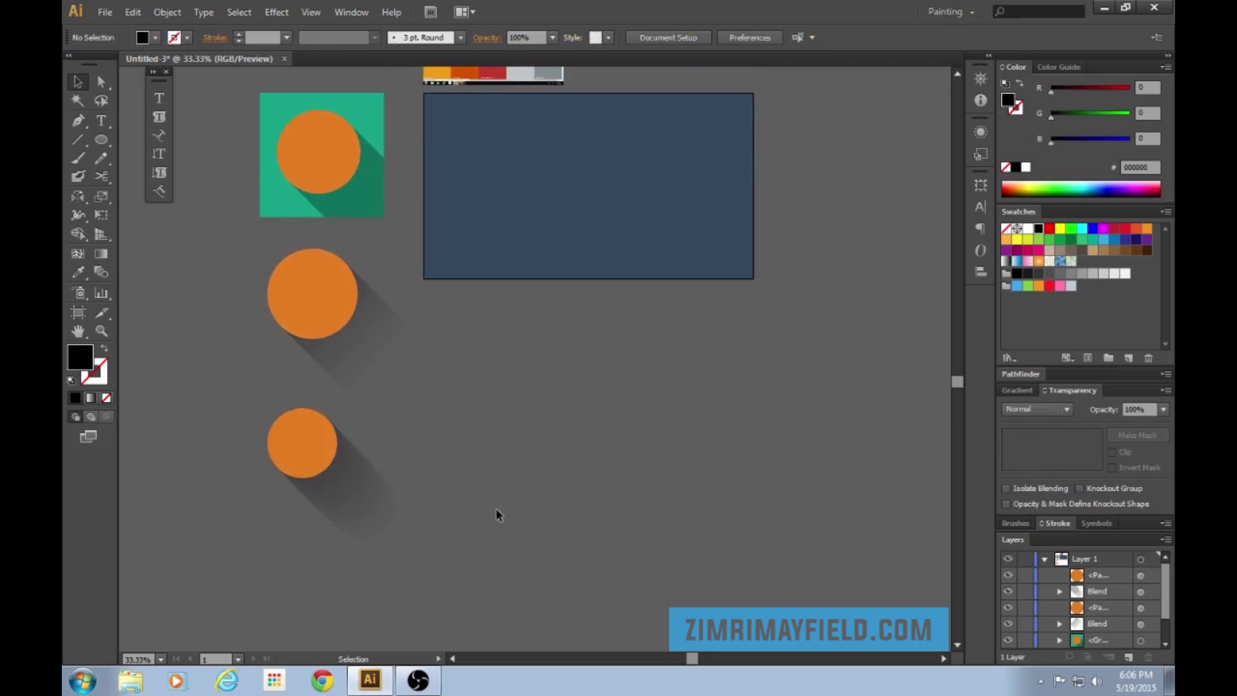
click(371, 335)
click(394, 347)
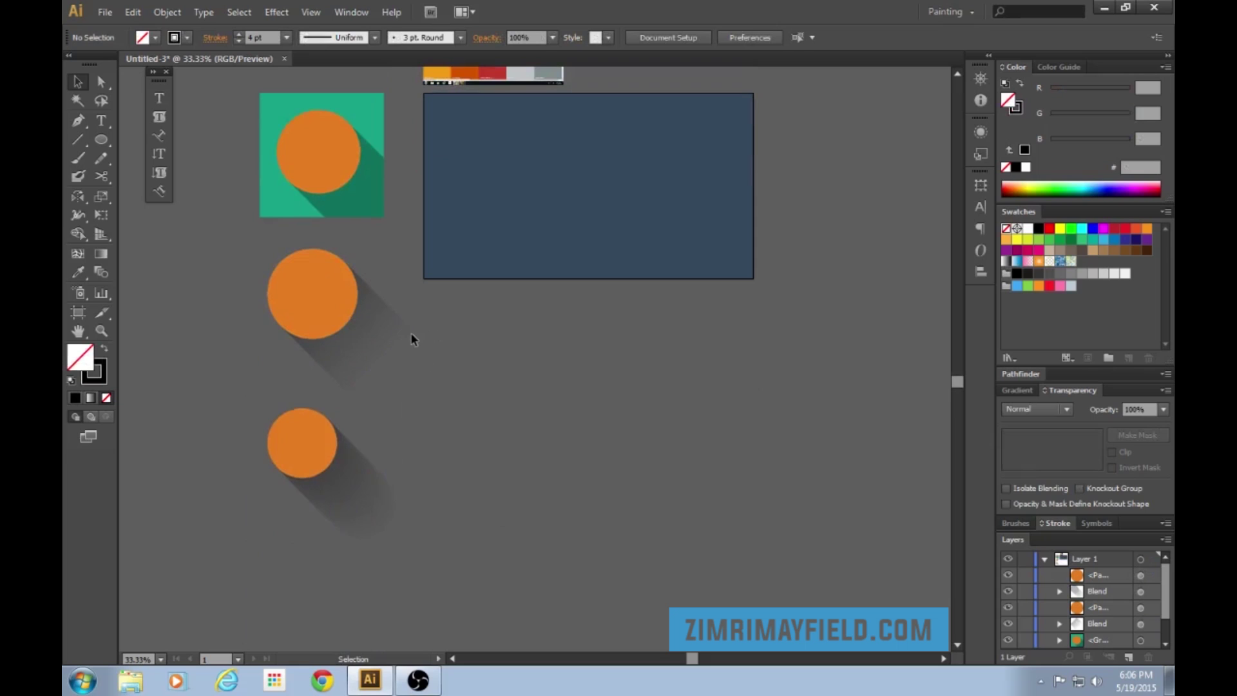
click(359, 497)
click(515, 523)
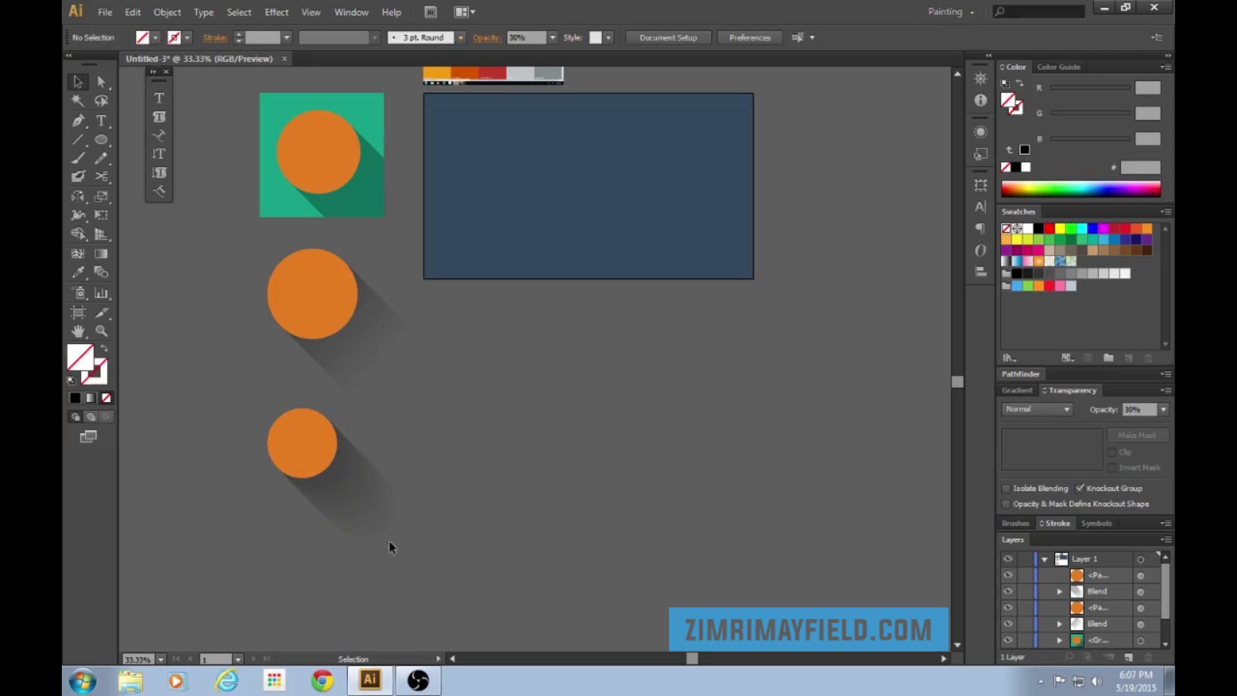
Step: Examine the third circle's shadow blend and its transparent end up close, then review all three examples together
scroll(406, 497, down, 3)
key(ctrl+equal)
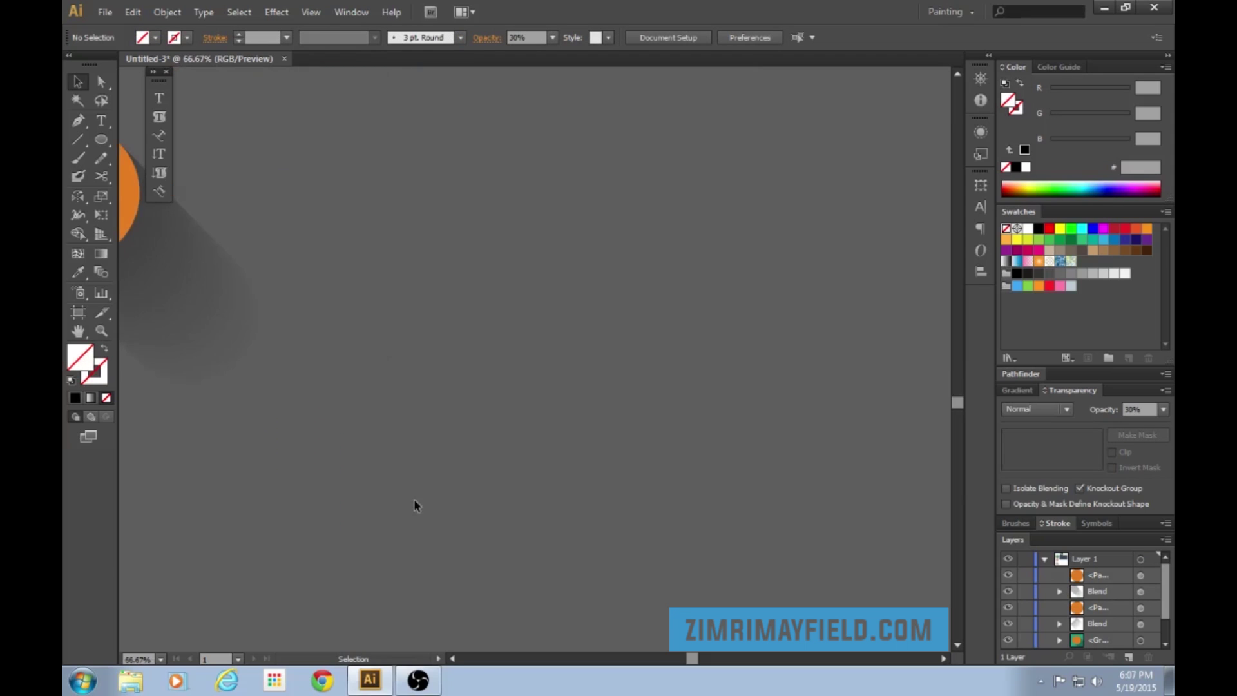
drag(690, 656, 671, 658)
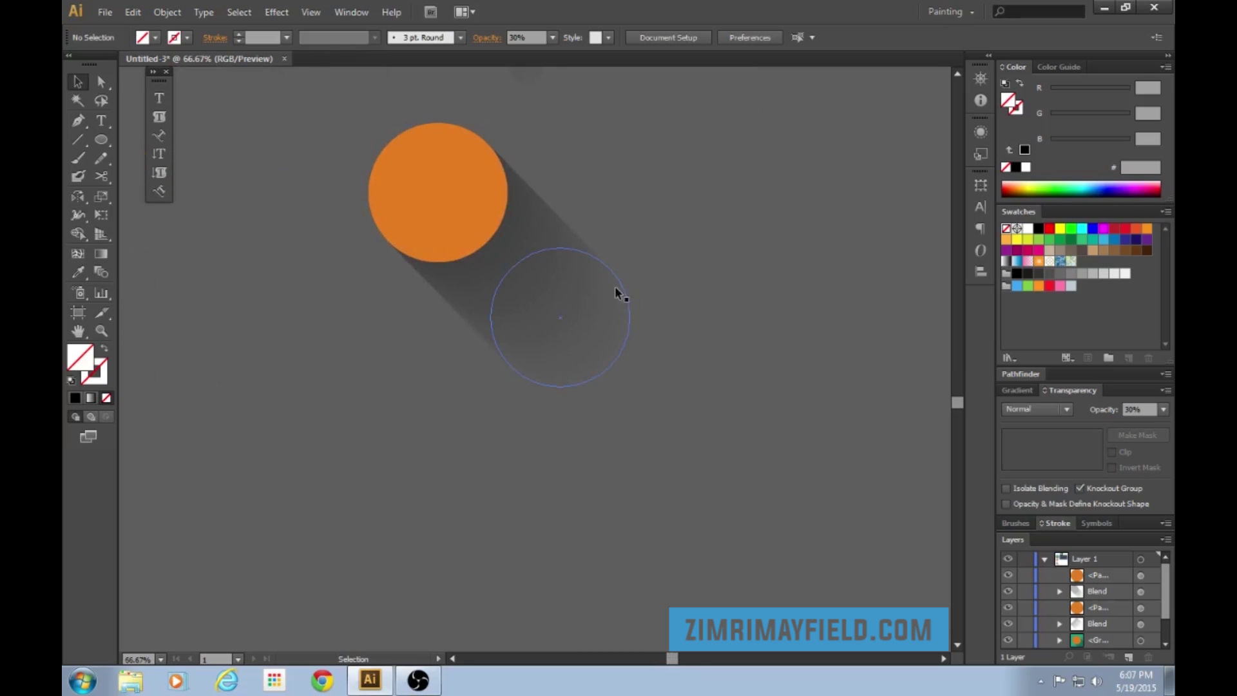
scroll(555, 503, up, 1)
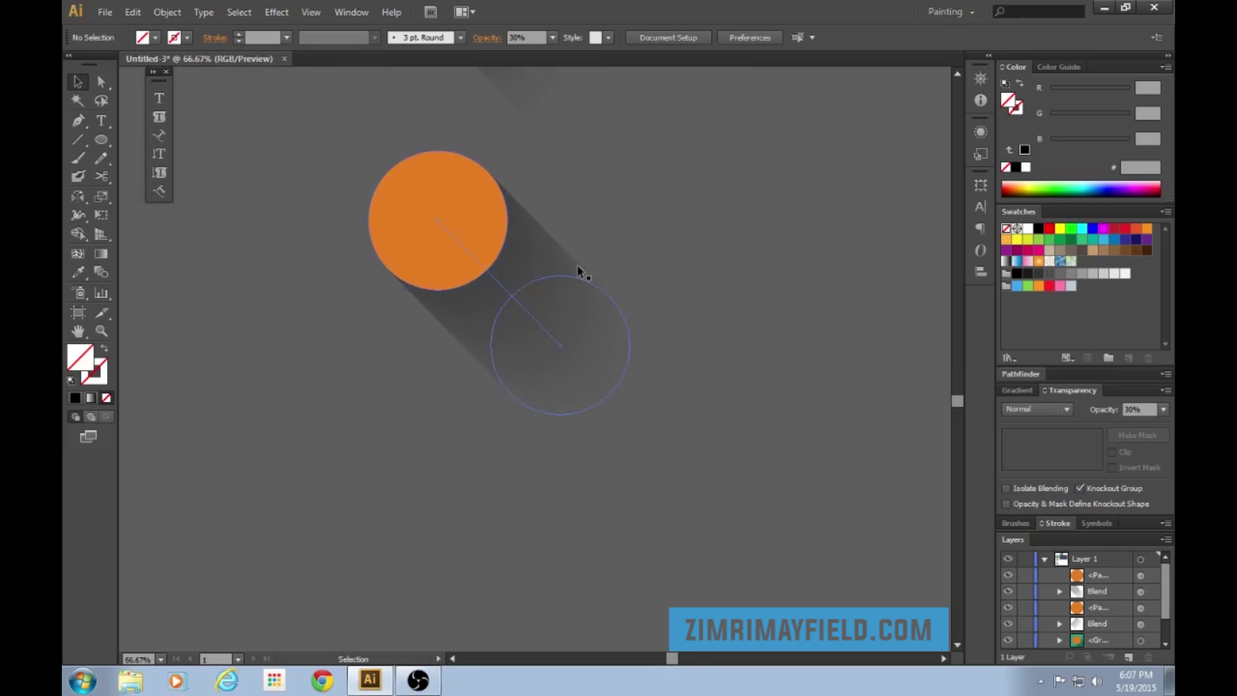
click(467, 209)
click(561, 345)
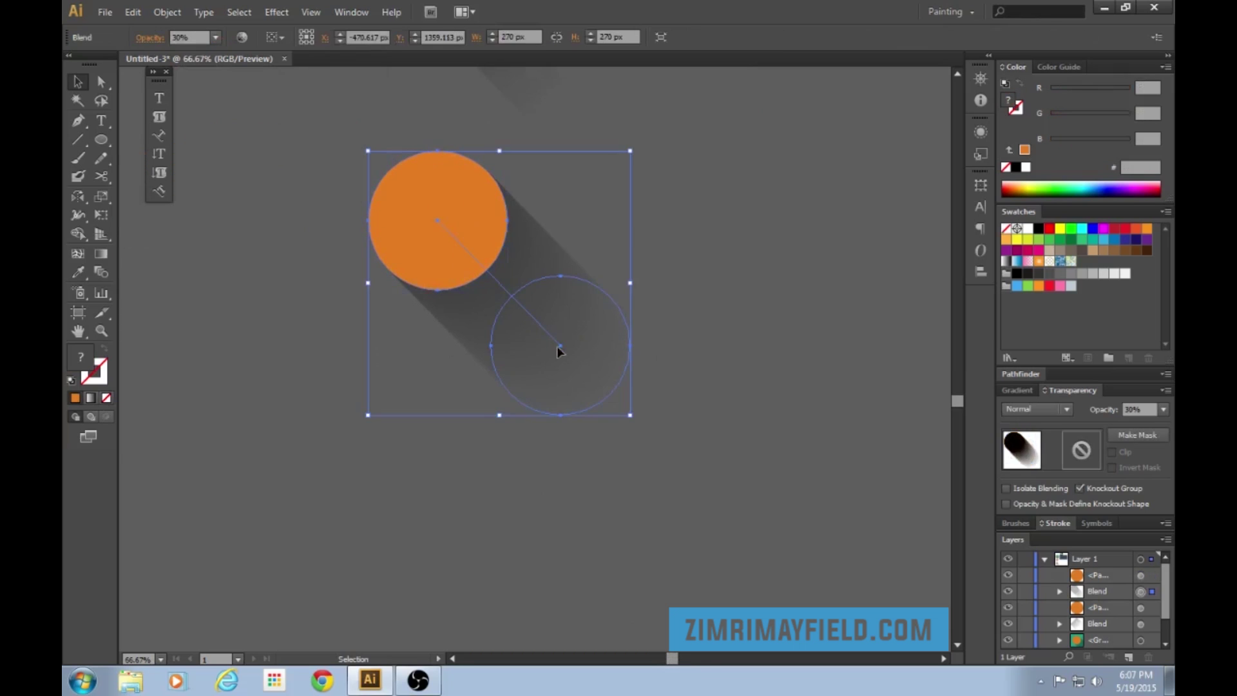
click(637, 341)
key(ctrl+minus)
key(ctrl+minus)
key(ctrl+minus)
drag(672, 655, 685, 657)
scroll(717, 581, up, 10)
scroll(717, 581, down, 5)
key(ctrl+equal)
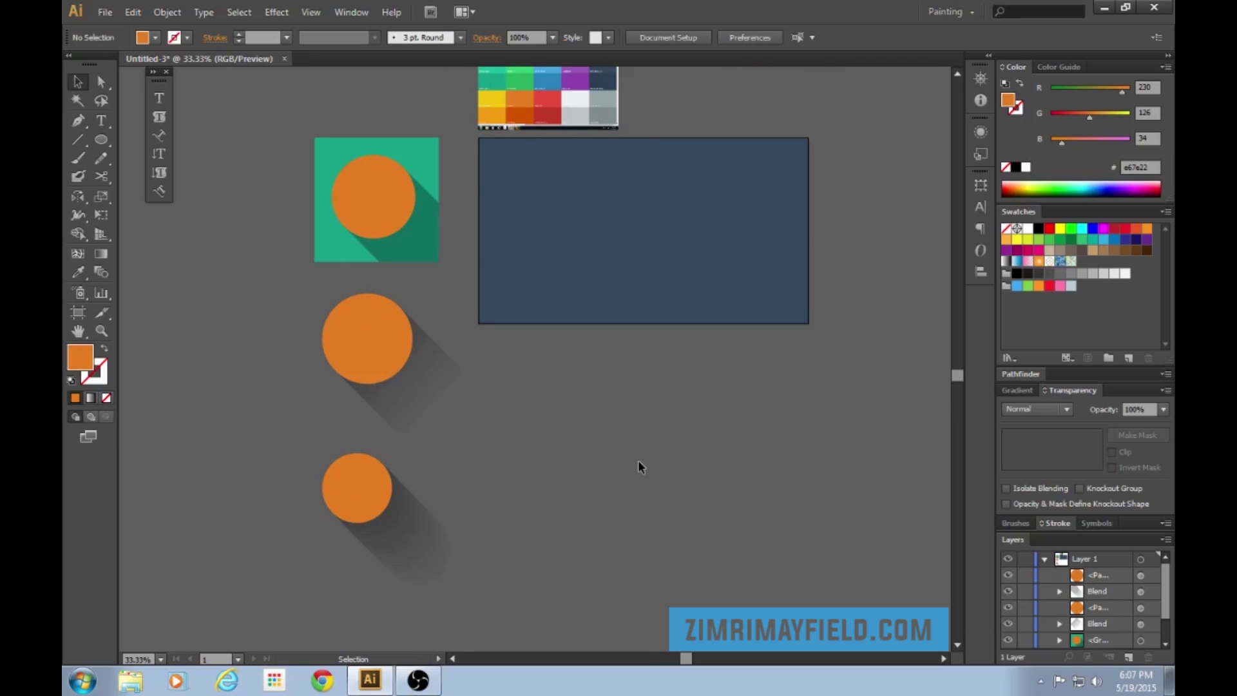
Step: Draw an orange rectangle without a stroke on the dark blue background
drag(686, 657, 699, 658)
key(ctrl+equal)
key(ctrl+equal)
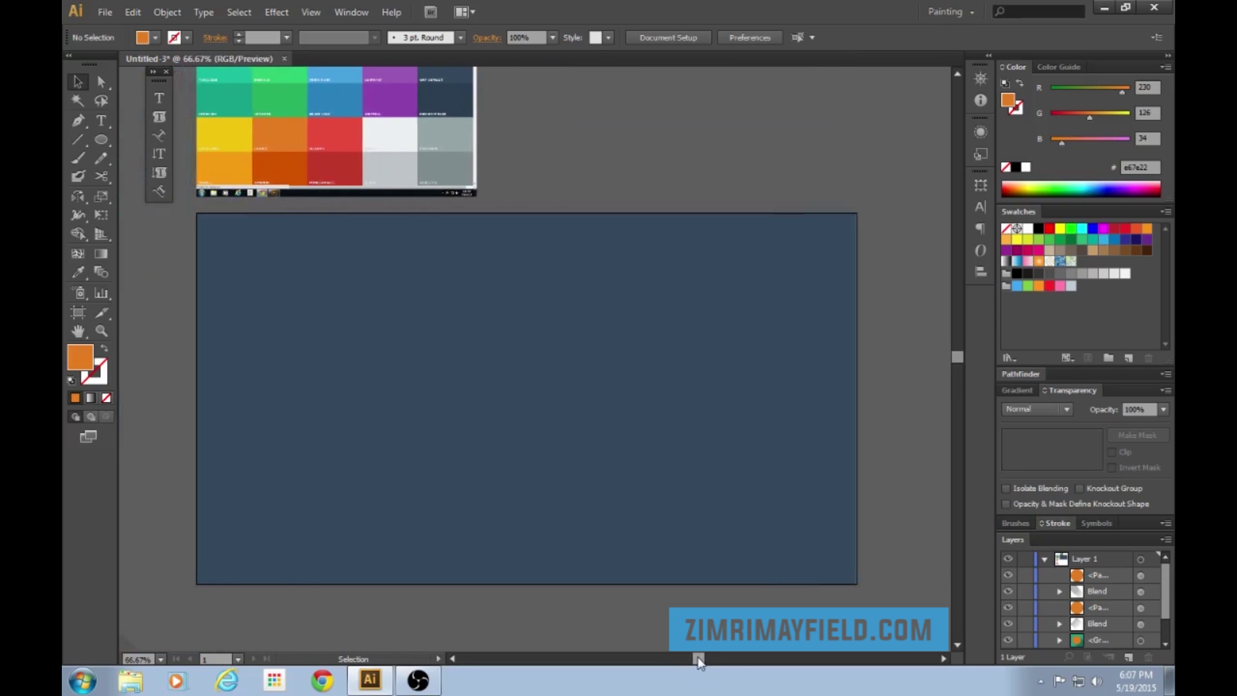
scroll(675, 547, down, 2)
scroll(674, 538, up, 2)
key(m)
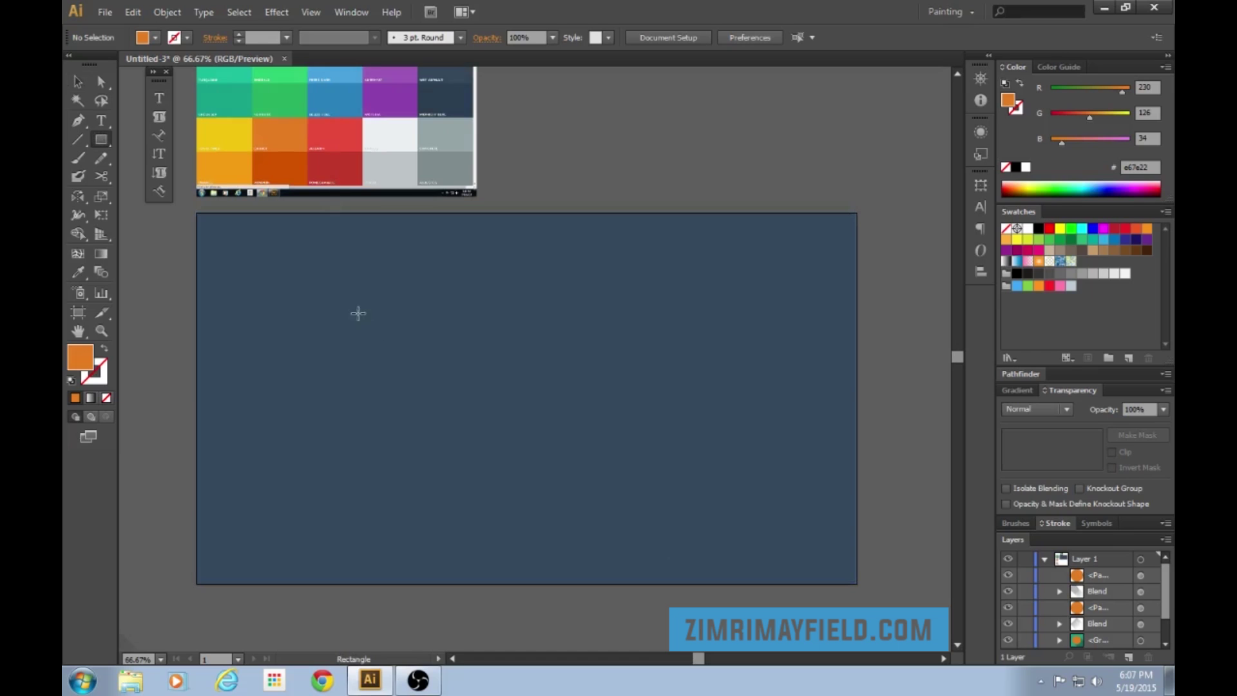
mouse_move(503, 398)
mouse_down()
mouse_move(594, 486)
mouse_move(649, 456)
mouse_move(785, 551)
mouse_up()
key(v)
Step: Enlarge the orange rectangle, center it roughly on the dark blue background, and deselect it
drag(715, 475, 517, 379)
drag(588, 453, 687, 539)
drag(624, 433, 651, 438)
drag(532, 284, 532, 277)
click(649, 265)
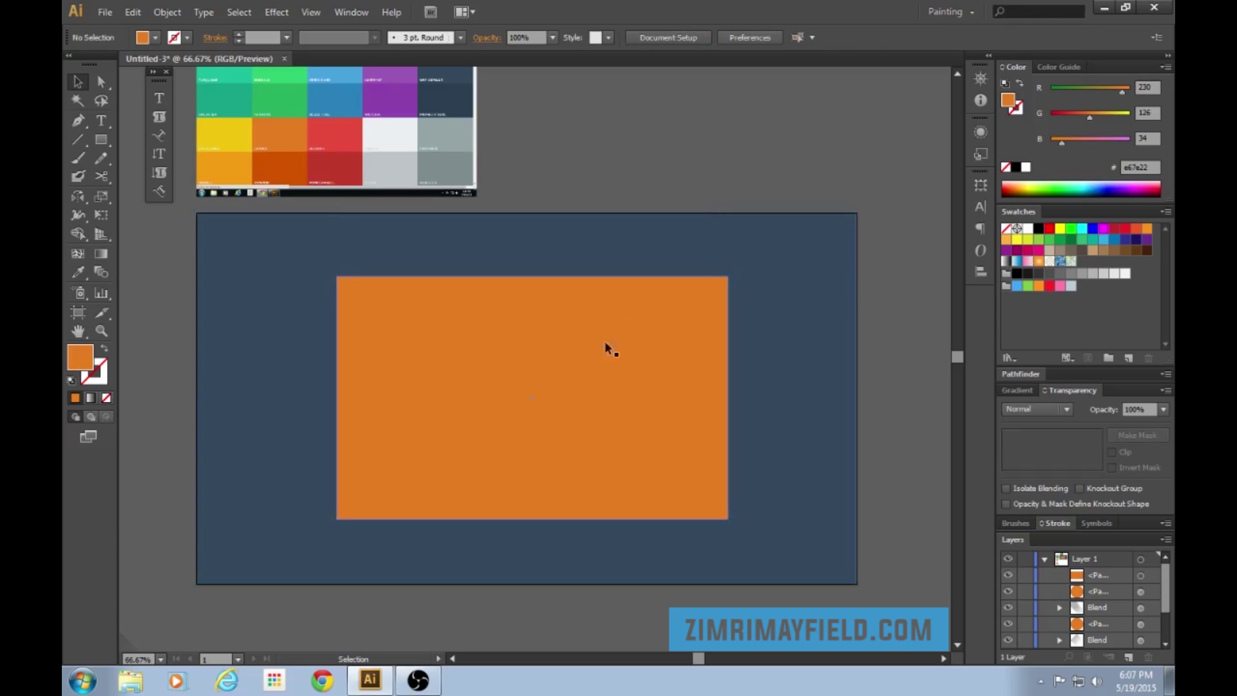
drag(598, 357, 598, 351)
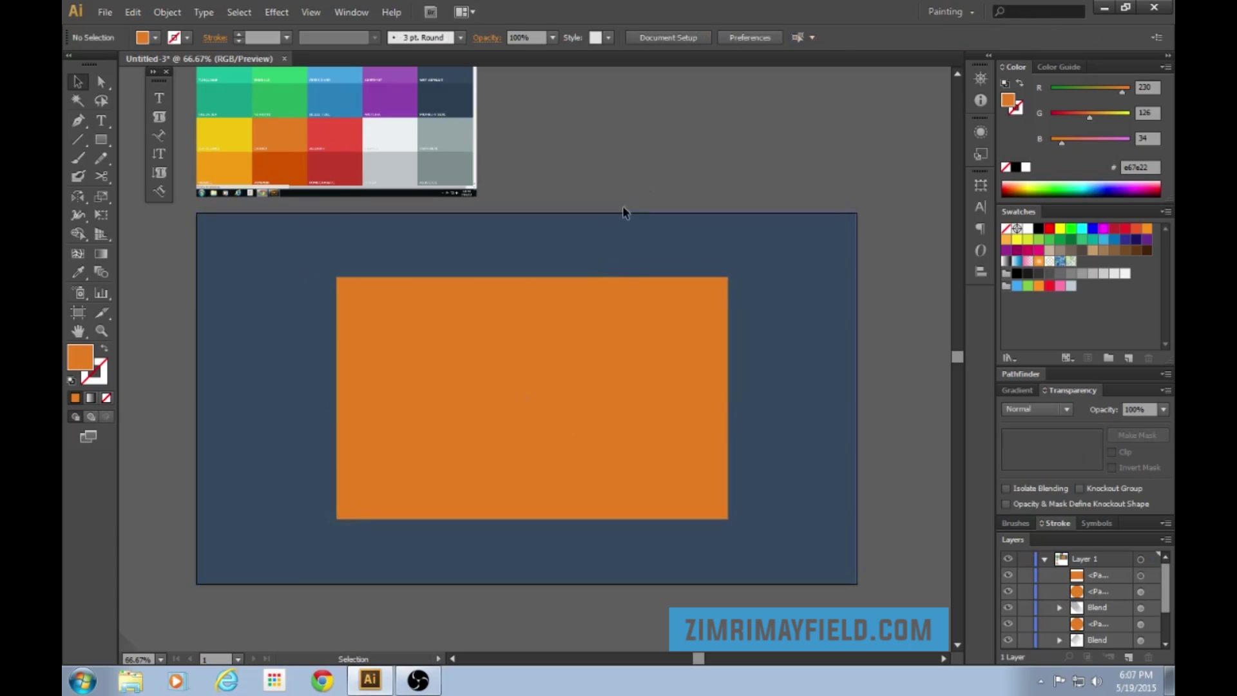
Step: Sample the palette image's red (#e74c3c) and draw a circle about 383 px in diameter at the orange rectangle's center
key(i)
click(350, 121)
key(v)
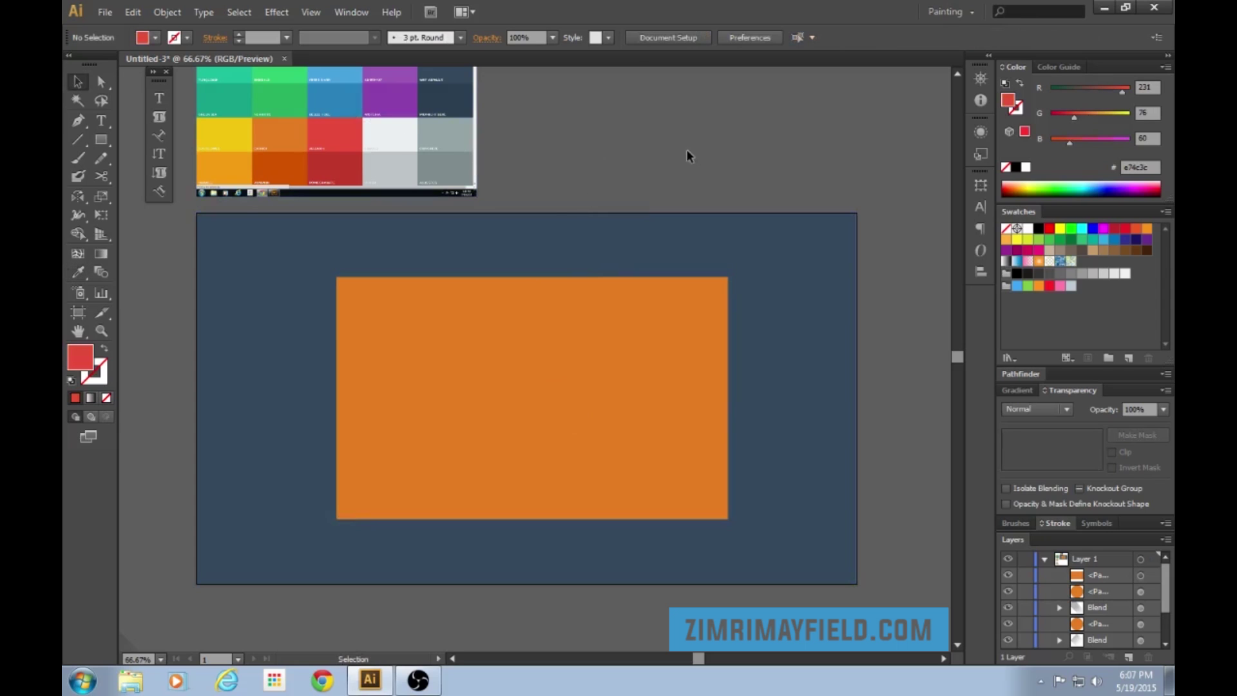
key(l)
drag(532, 397, 632, 494)
key(v)
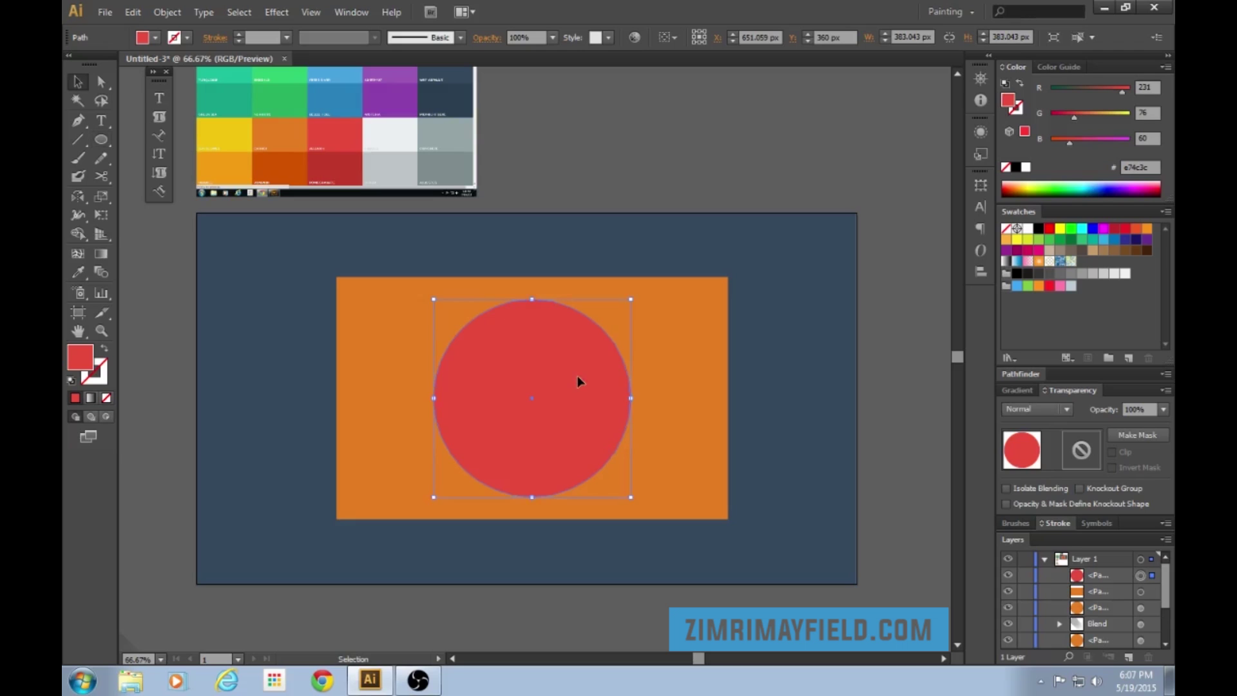
Step: Duplicate the red circle in place and scale the copy down slightly about its center
key(ctrl+c)
key(ctrl+f)
drag(631, 298, 621, 315)
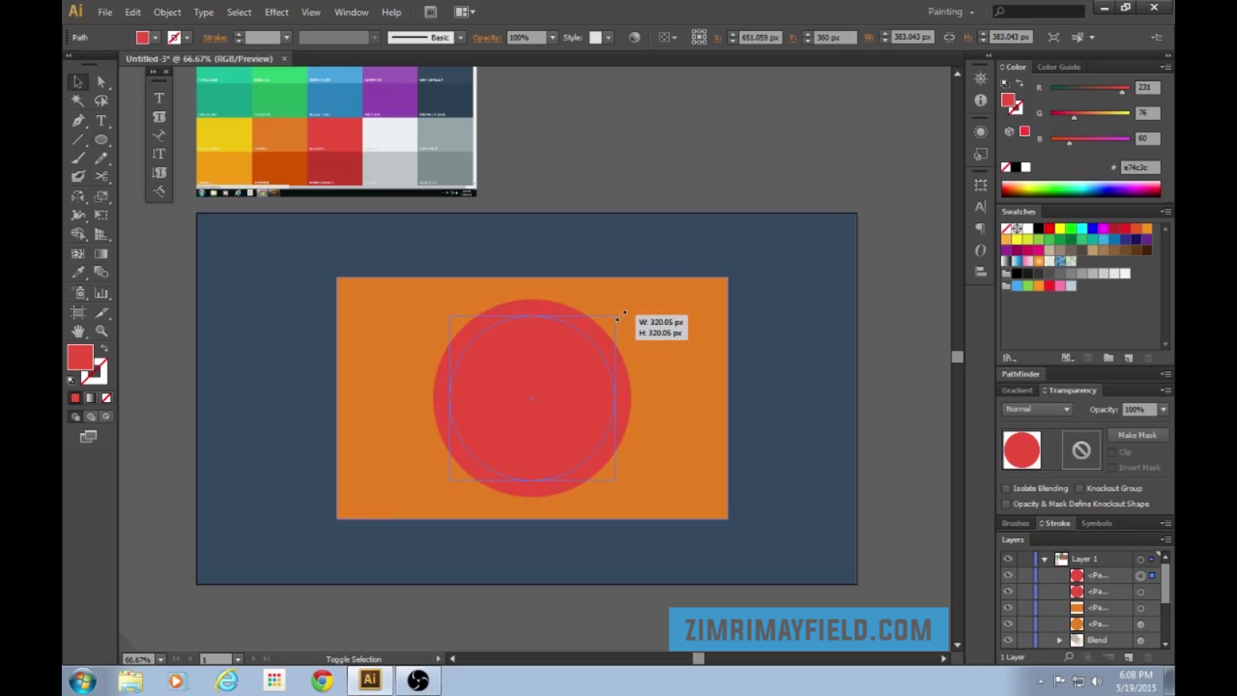
drag(620, 316, 627, 312)
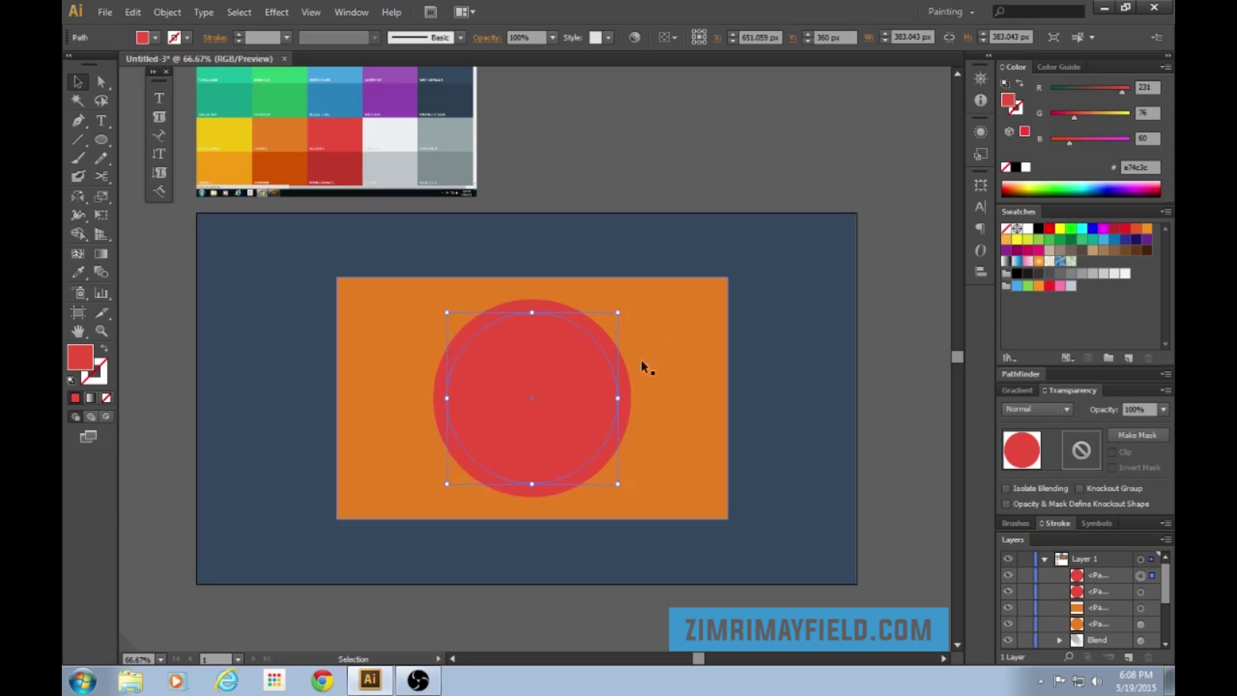
Step: Subtract the smaller red circle from the larger one with Minus Front to leave a ring, and deselect it
shift+click(627, 397)
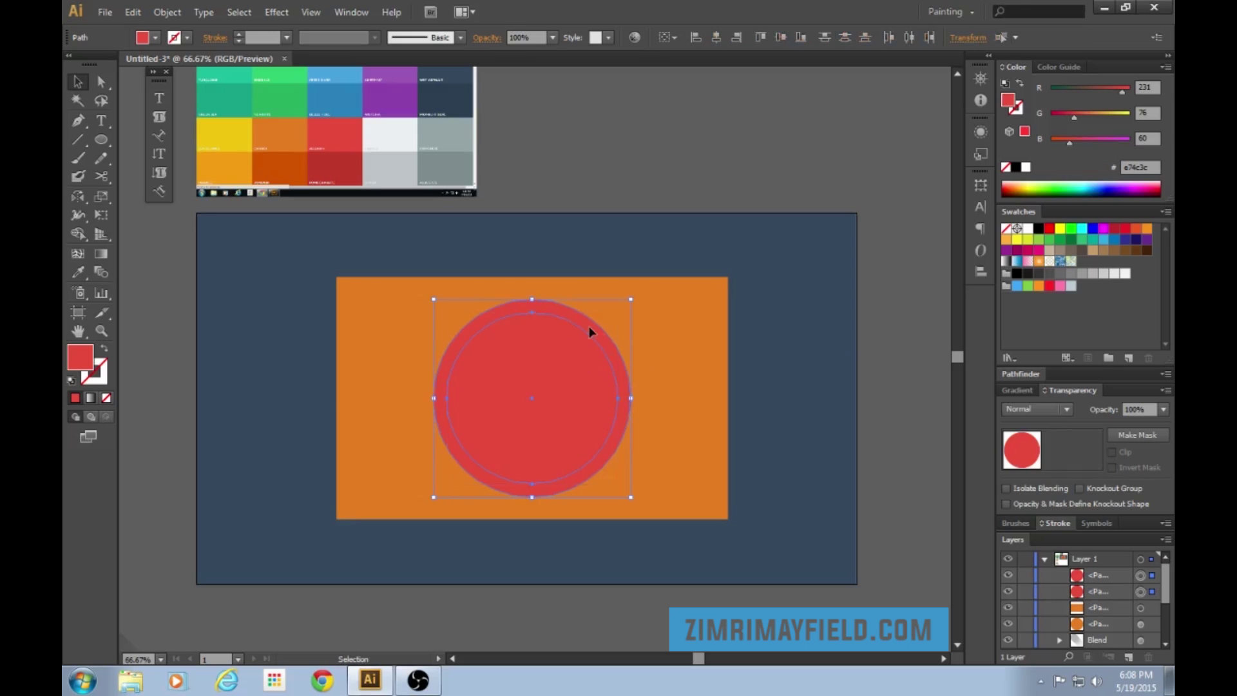
click(1032, 374)
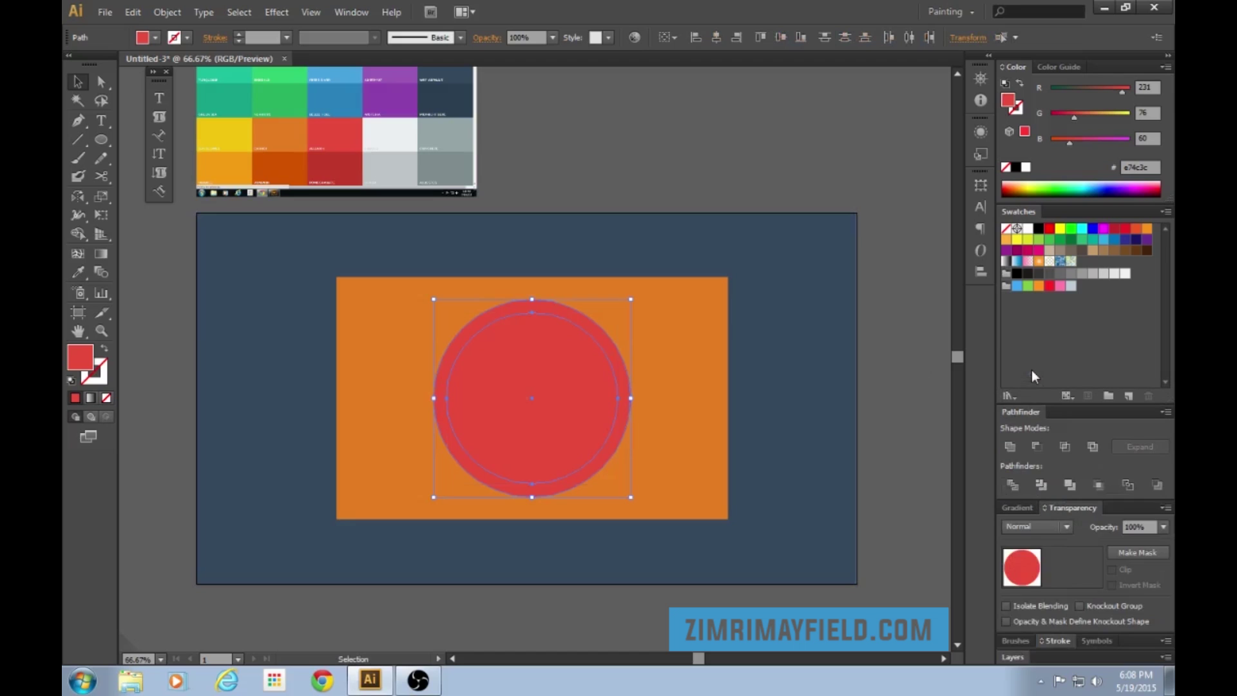
click(1040, 446)
click(689, 178)
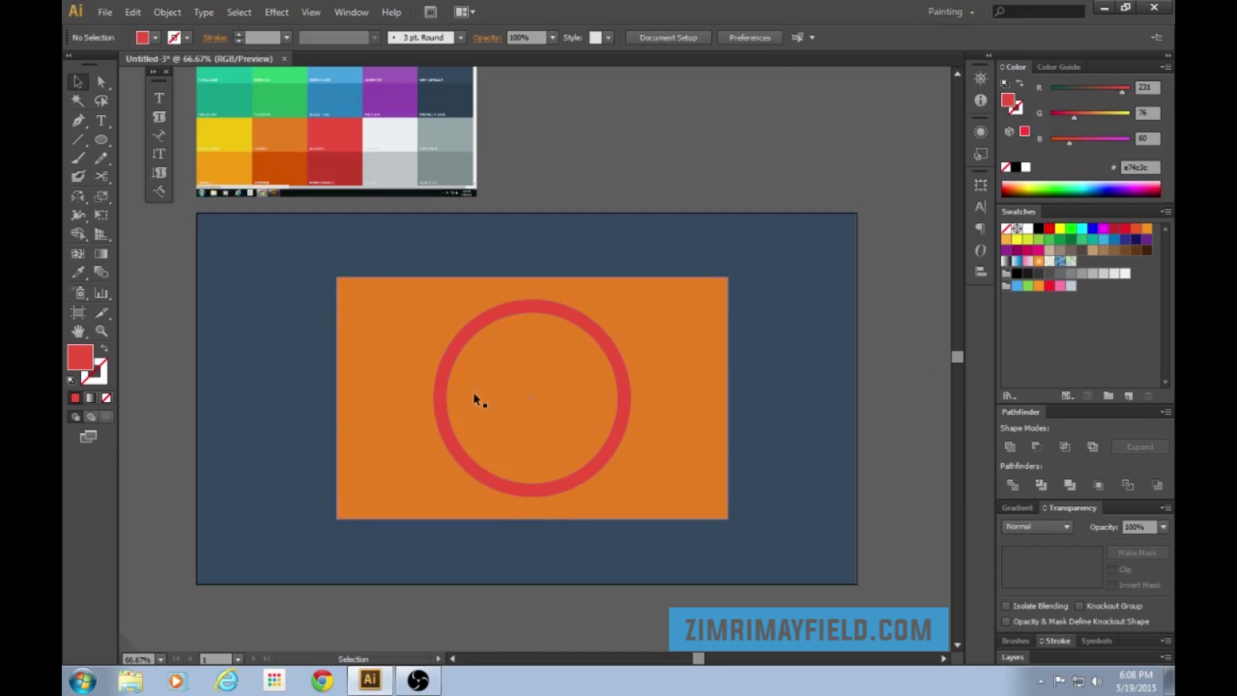
Step: Draw a circle about 359 px in diameter at the ring's center in the palette's light gray (#bdc3c7), and bring the red ring to the front
key(l)
drag(533, 400, 623, 468)
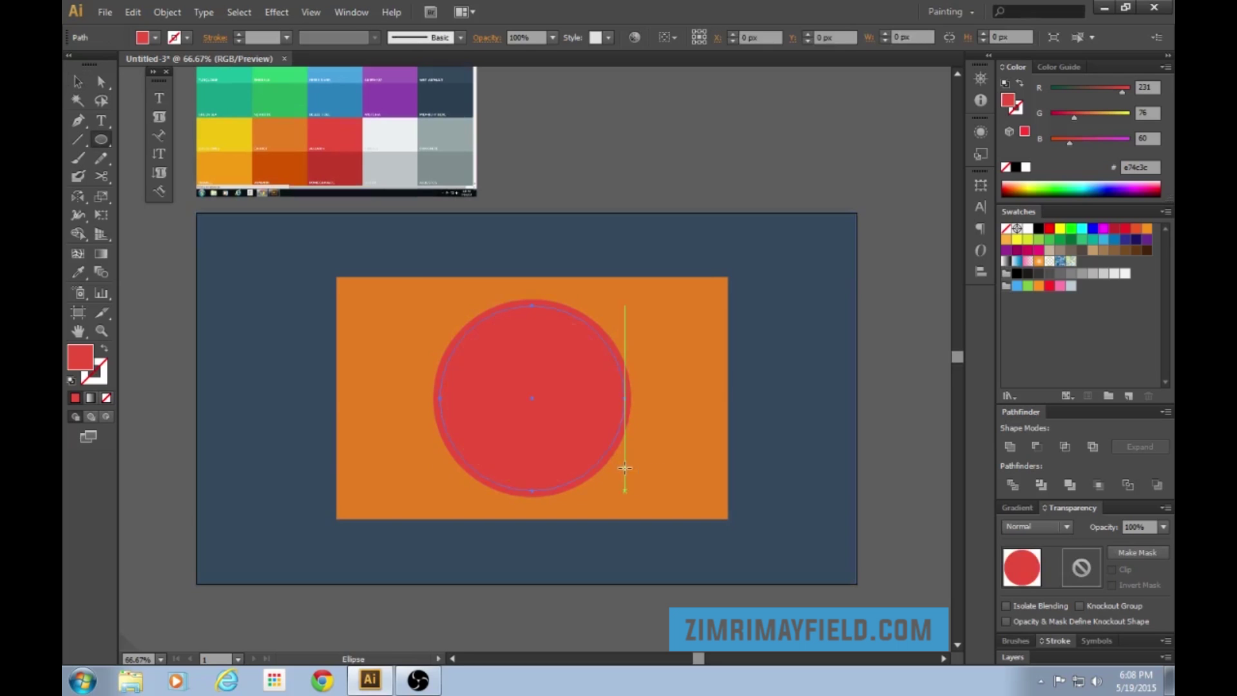
key(v)
key(i)
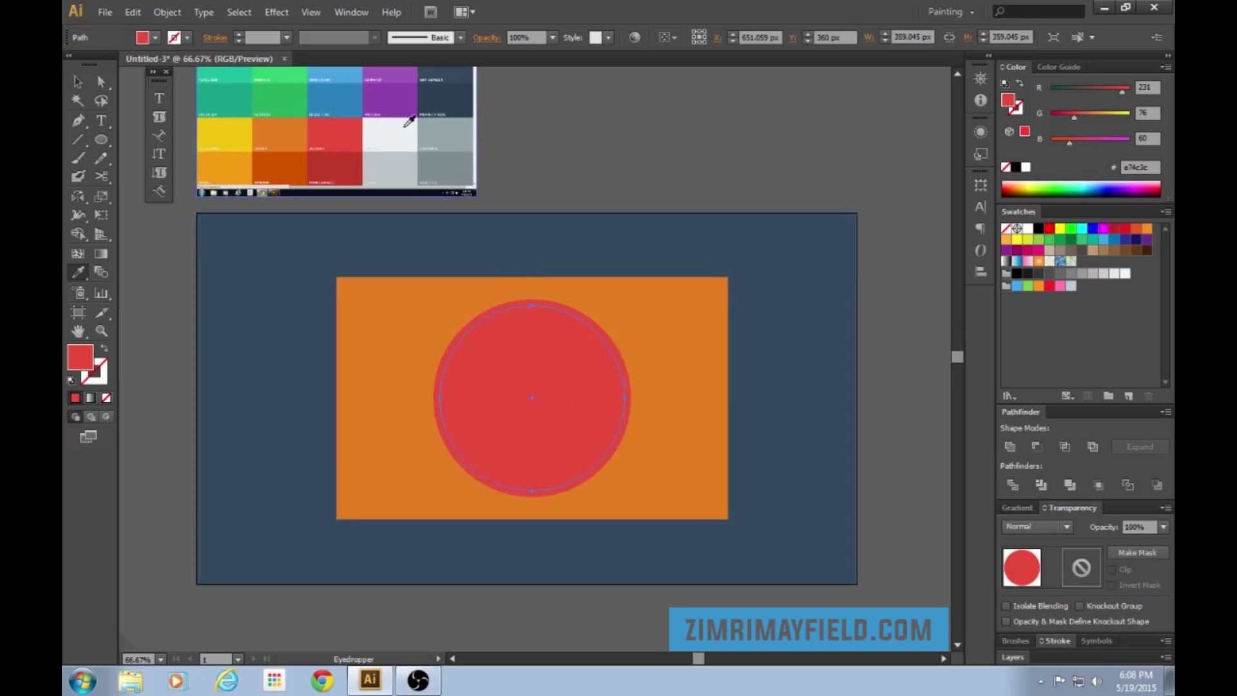
click(402, 169)
key(v)
click(624, 361)
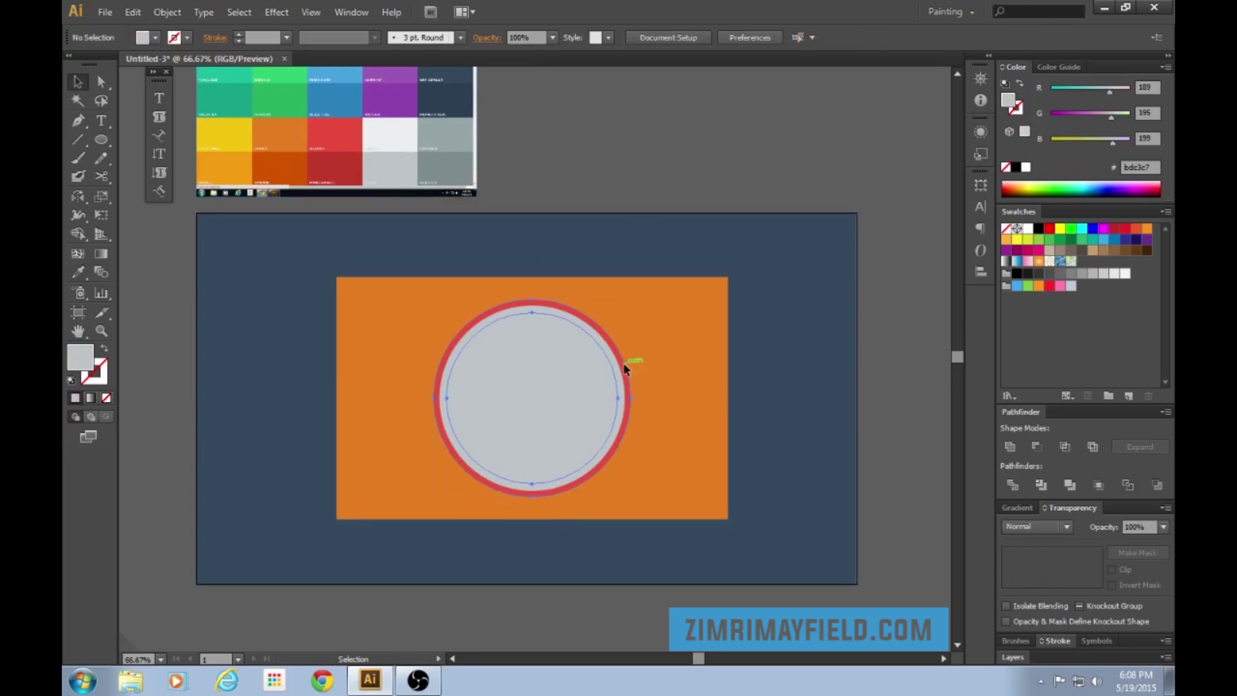
key(ctrl+shift+bracketright)
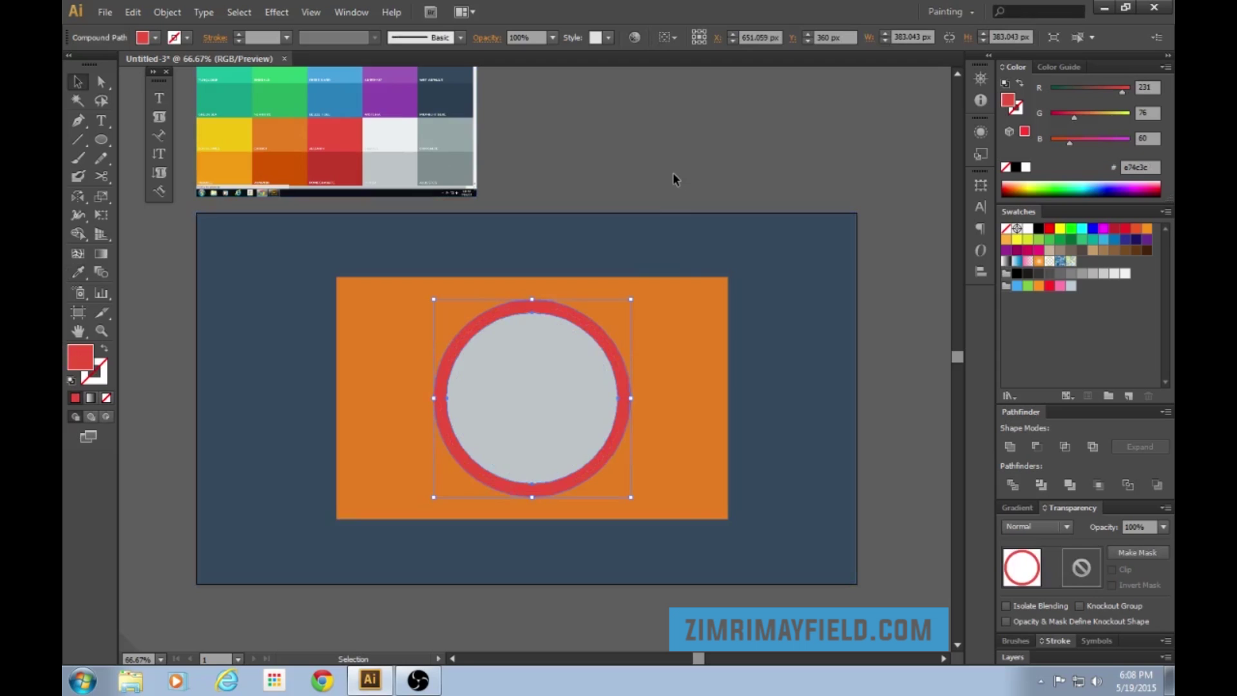
Step: Scale the red ring and gray circle down together, making the gray circle about 314 px, and place them slightly left of the orange rectangle's center
scroll(673, 179, down, 3)
click(566, 348)
shift+click(614, 271)
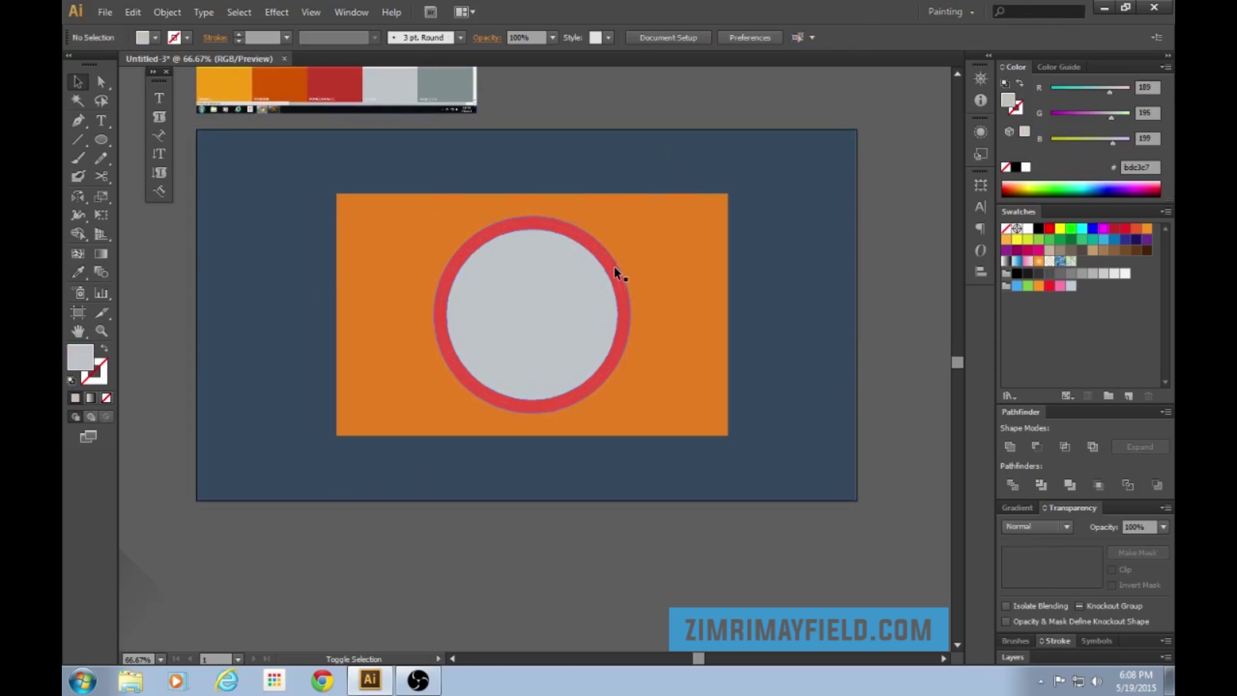
click(614, 272)
shift+click(573, 315)
drag(631, 217, 571, 276)
click(644, 106)
scroll(488, 299, up, 3)
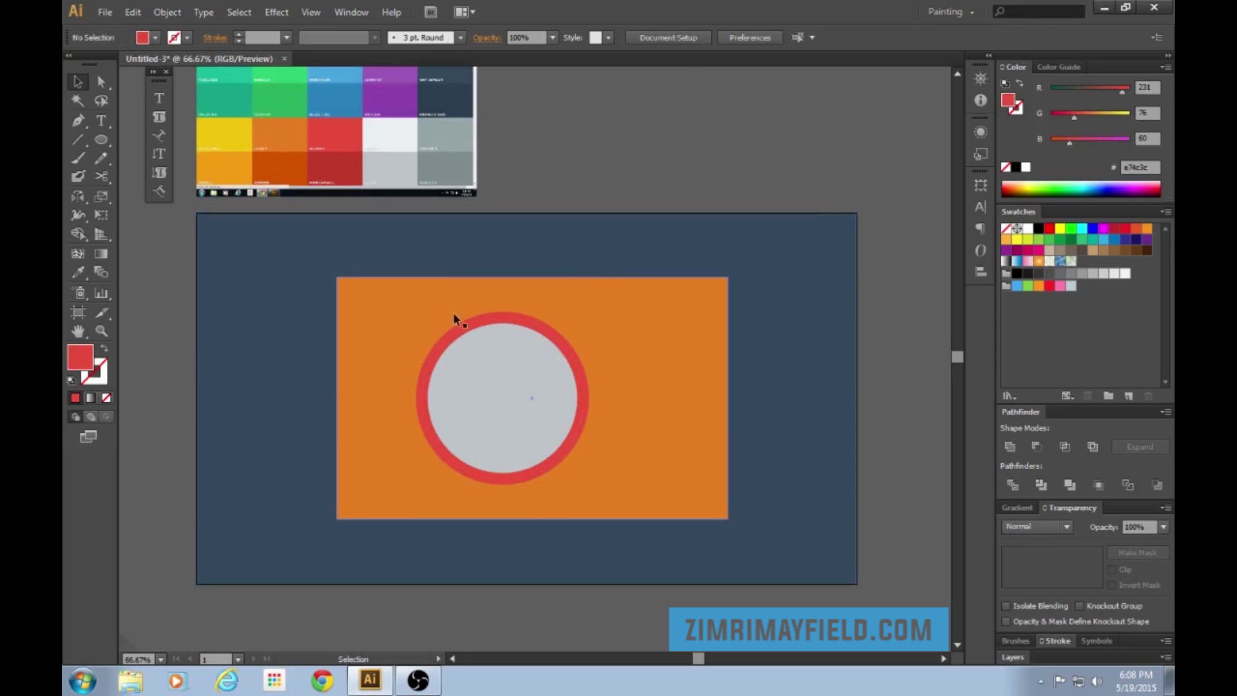
Step: Draw a rectangle about 112 by 75 px in the orange body's upper-left corner and fill it with the palette's yellow (#f1c40f)
key(m)
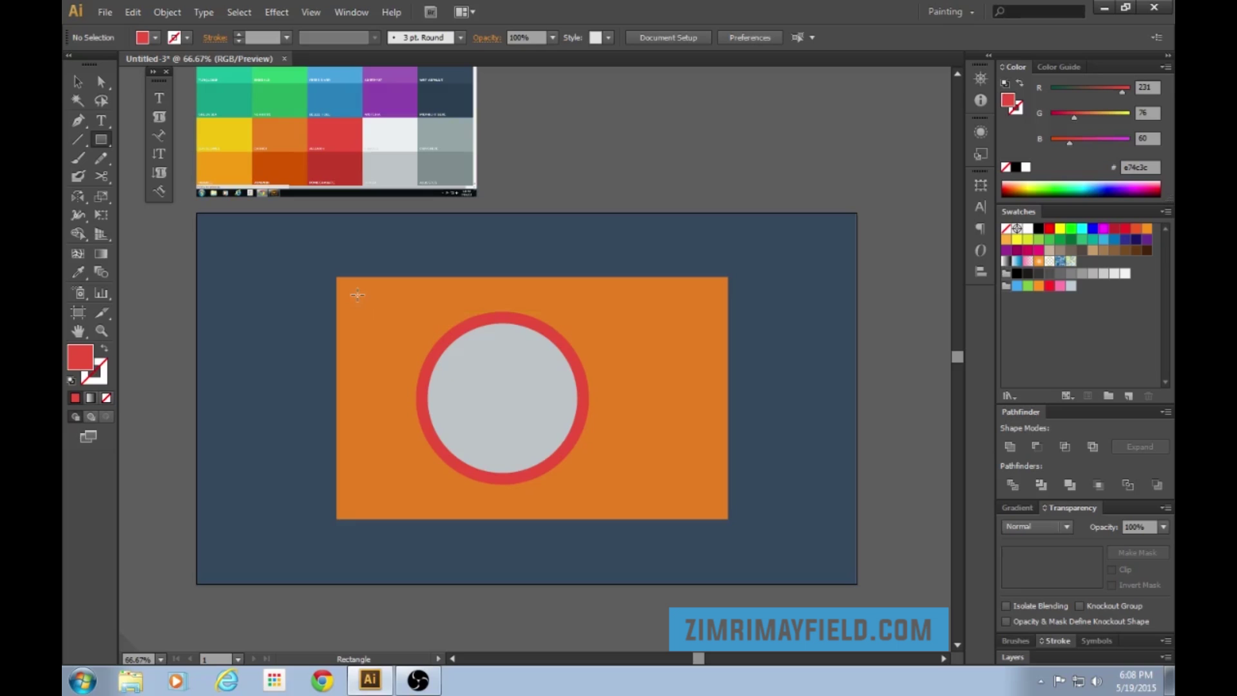
drag(354, 295, 412, 334)
key(i)
click(246, 133)
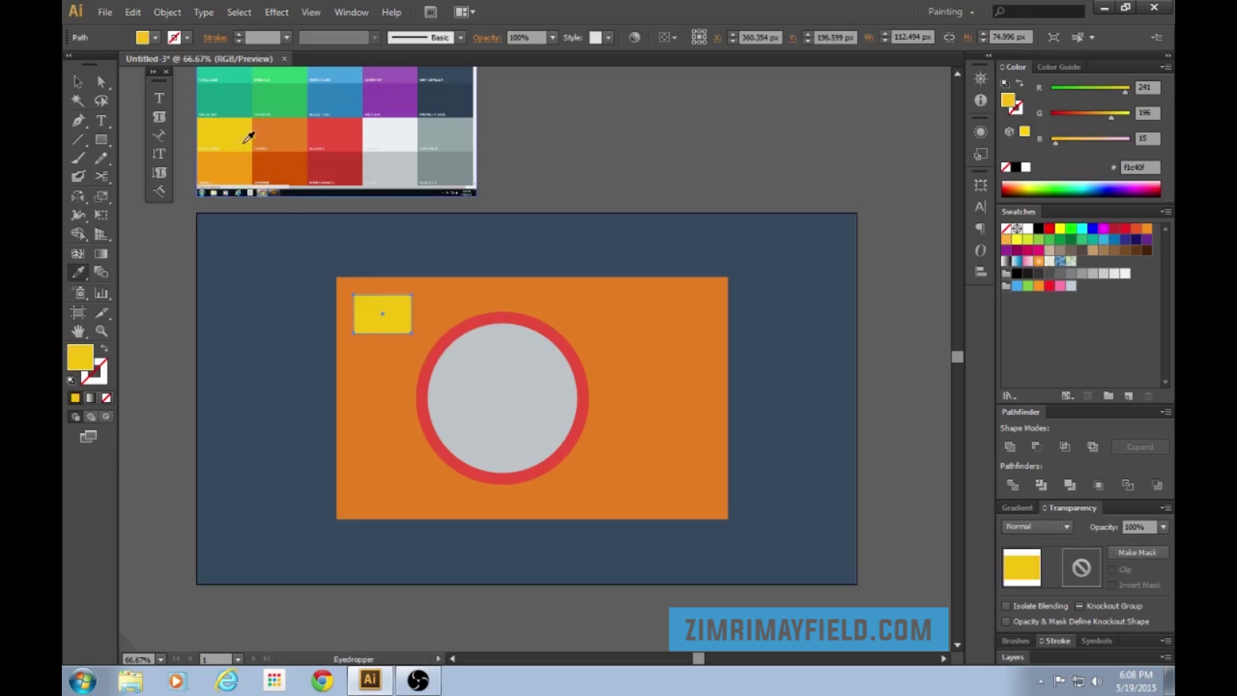
key(v)
click(638, 129)
drag(401, 314, 401, 318)
click(690, 145)
Step: Convert the orange rectangle to a rounded rectangle with 0 px extra width, 0 px extra height and a 15 px corner radius
click(693, 341)
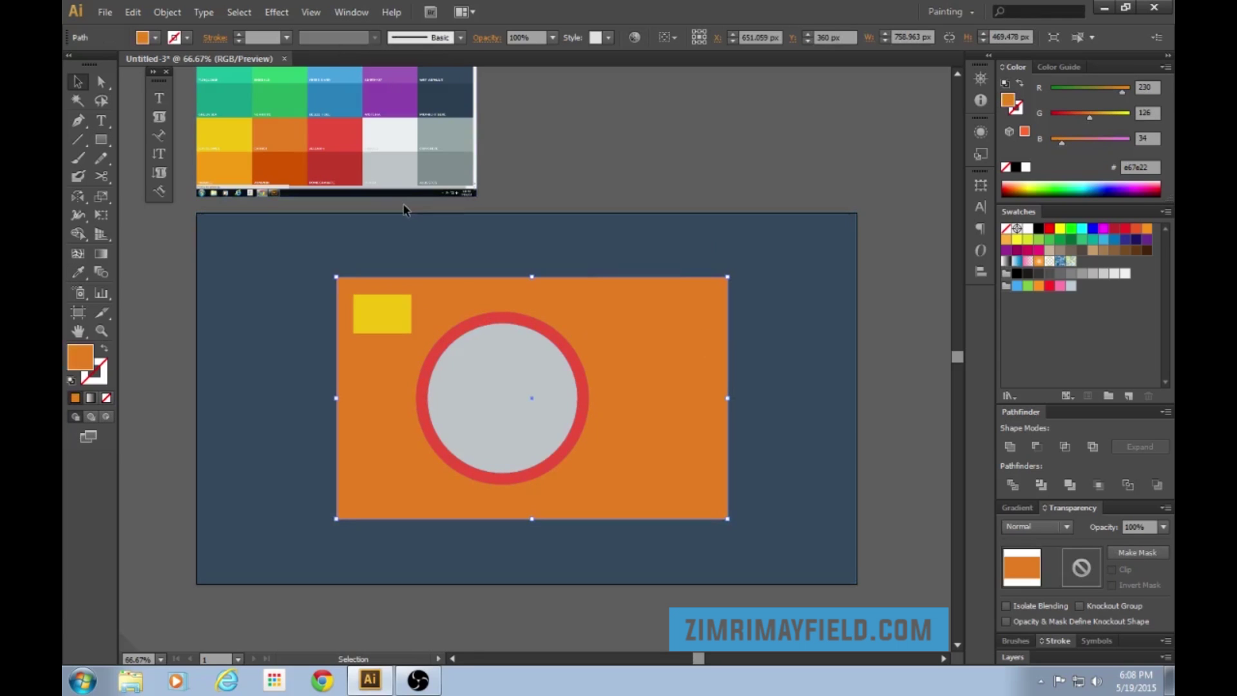
click(277, 12)
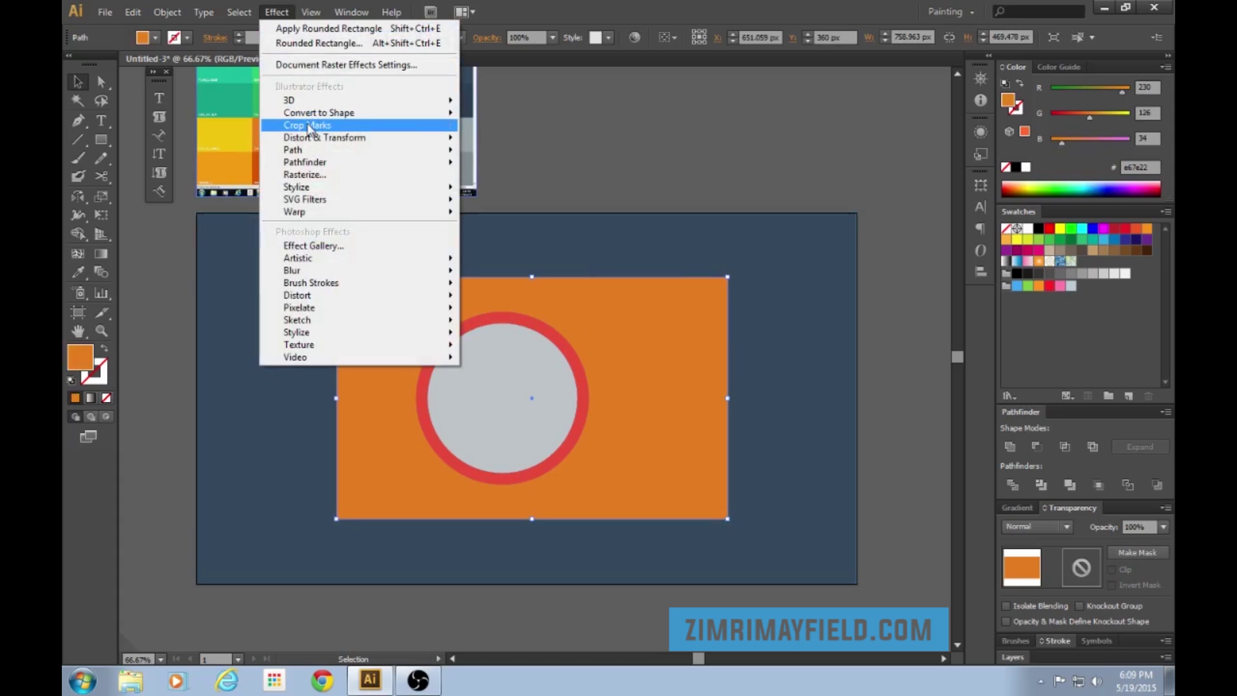
mouse_move(317, 113)
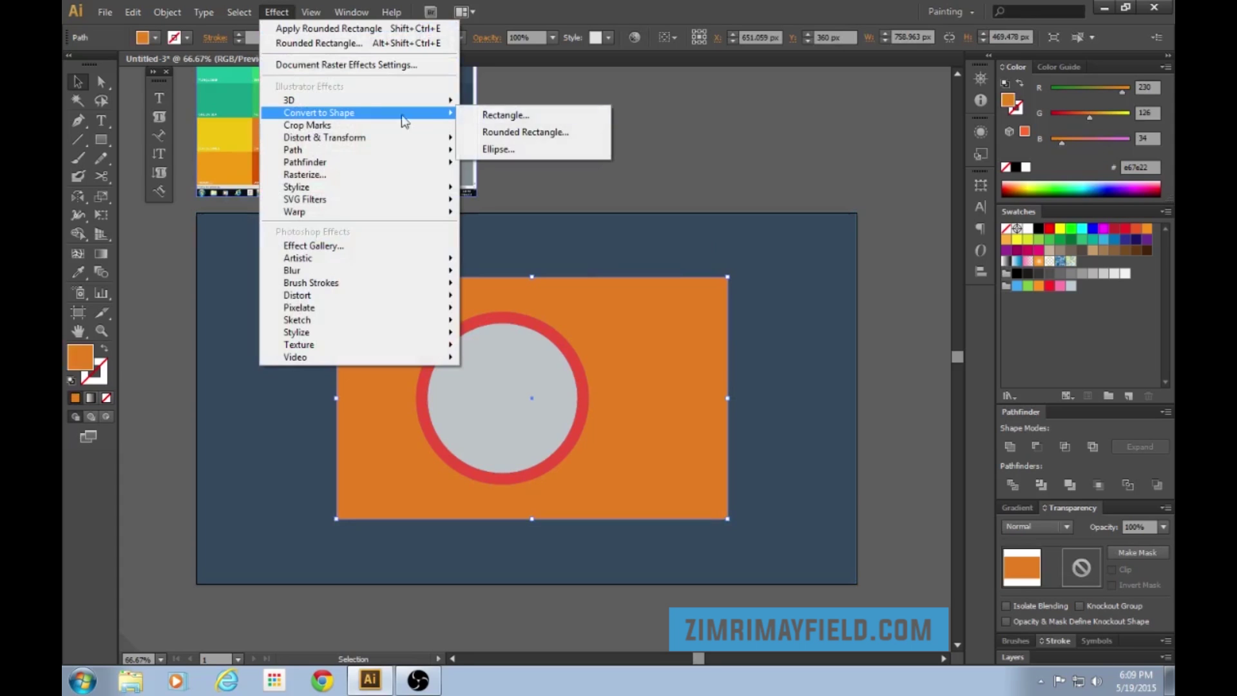
click(509, 127)
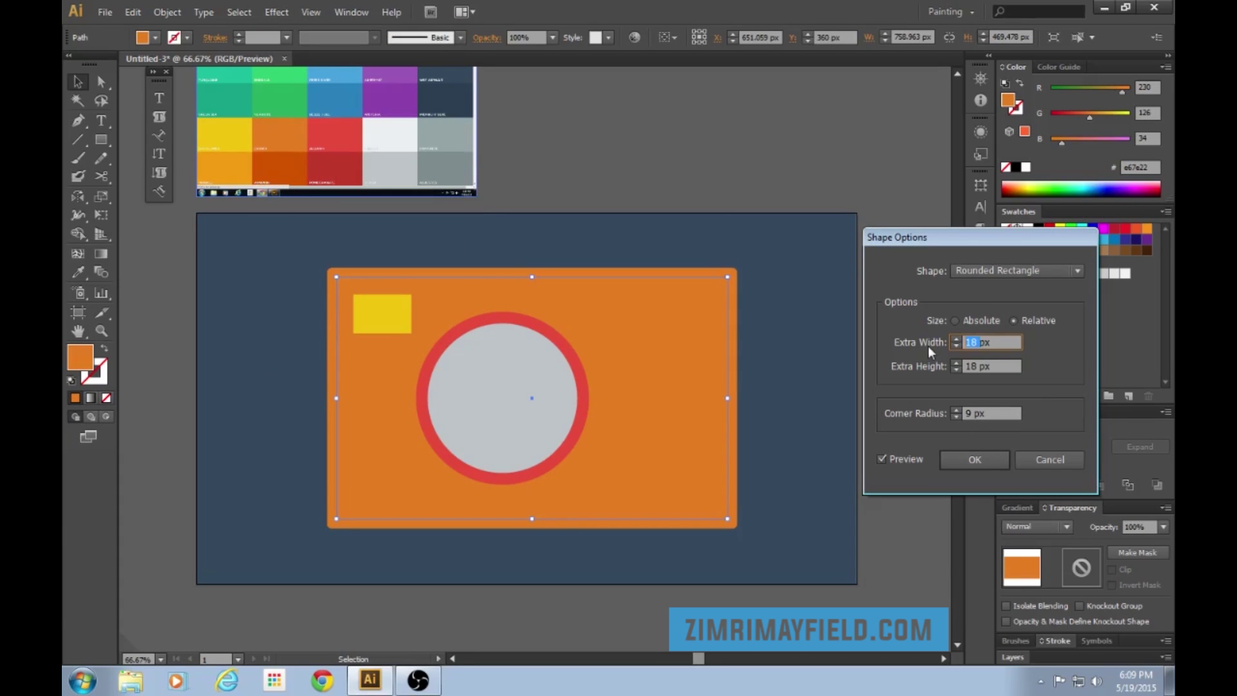
text(0)
double_click(974, 365)
text(0)
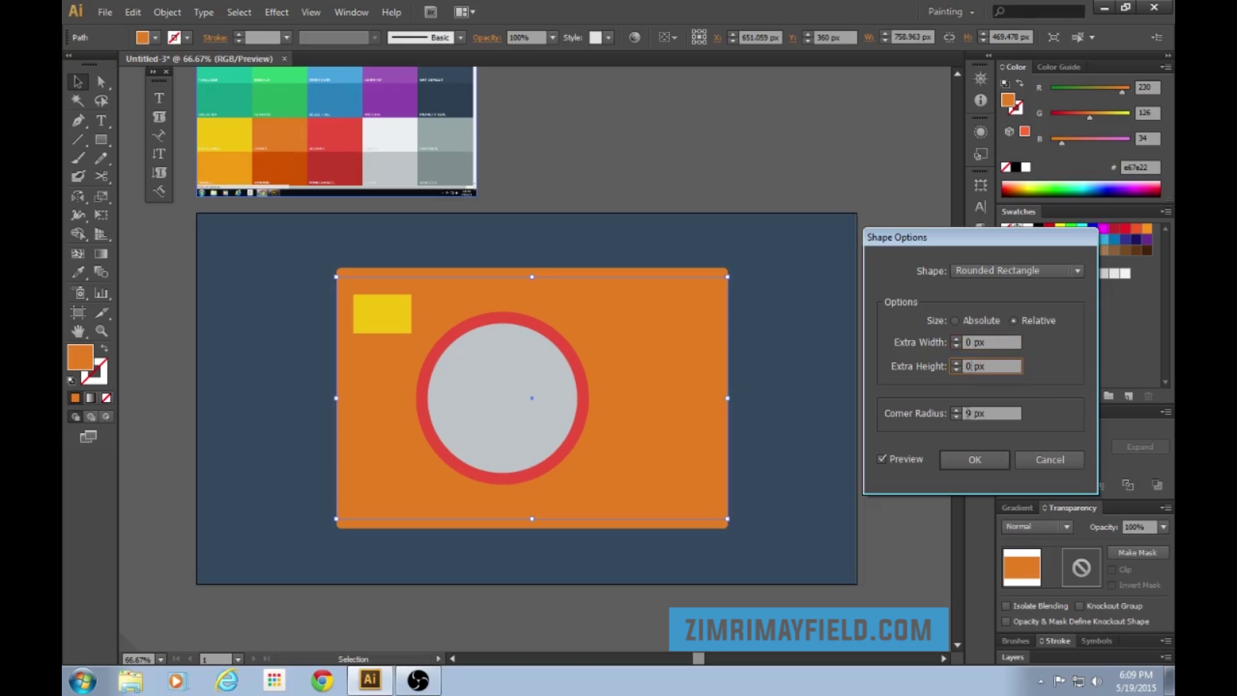
key(Tab)
text(15)
click(977, 459)
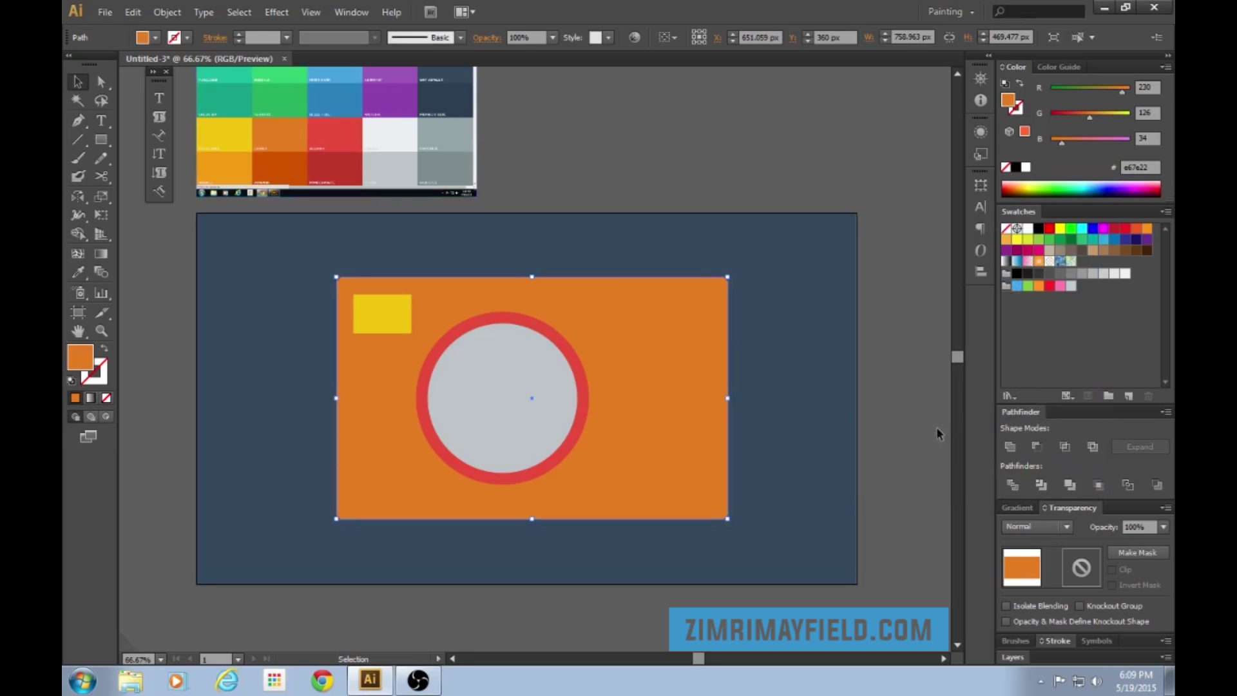
click(768, 144)
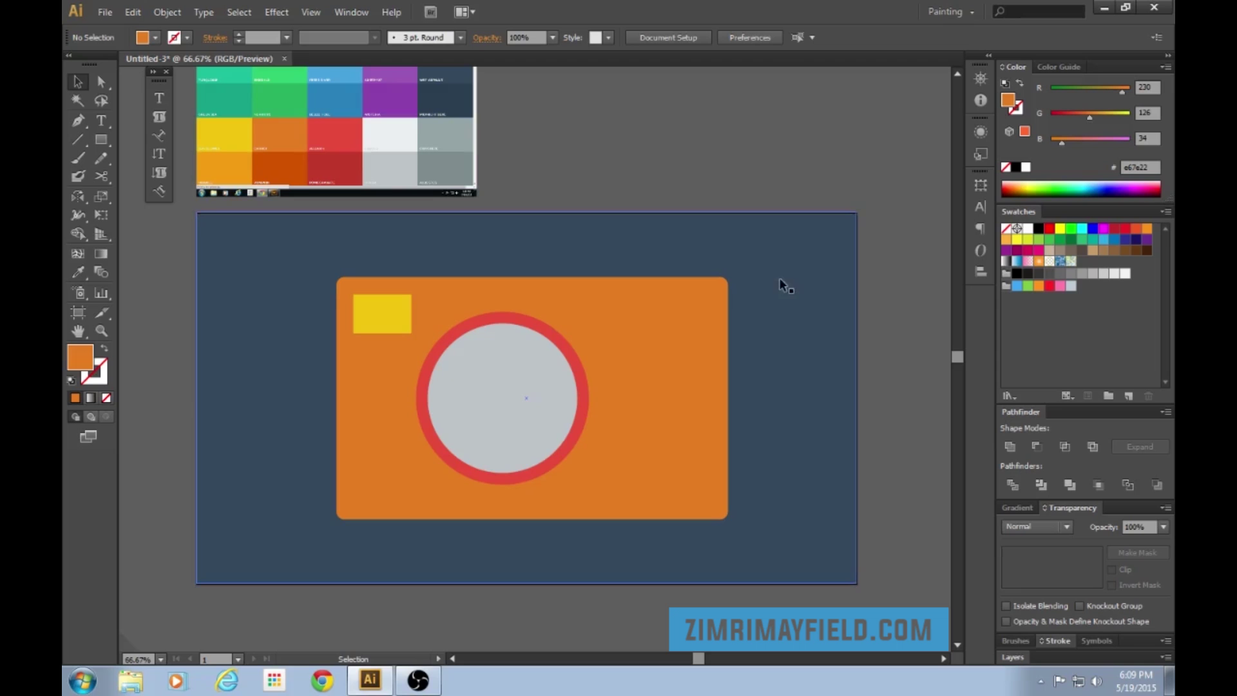
Step: Expand the appearance of the rounded orange rectangle
click(699, 341)
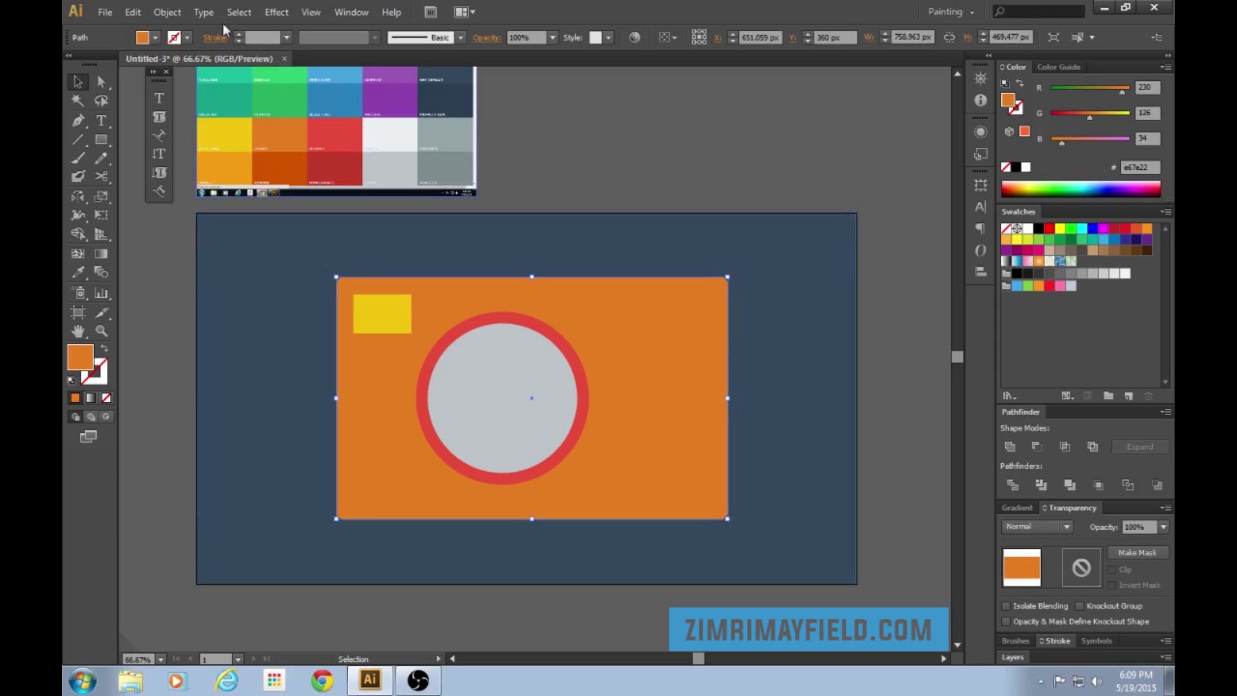
click(164, 13)
click(187, 118)
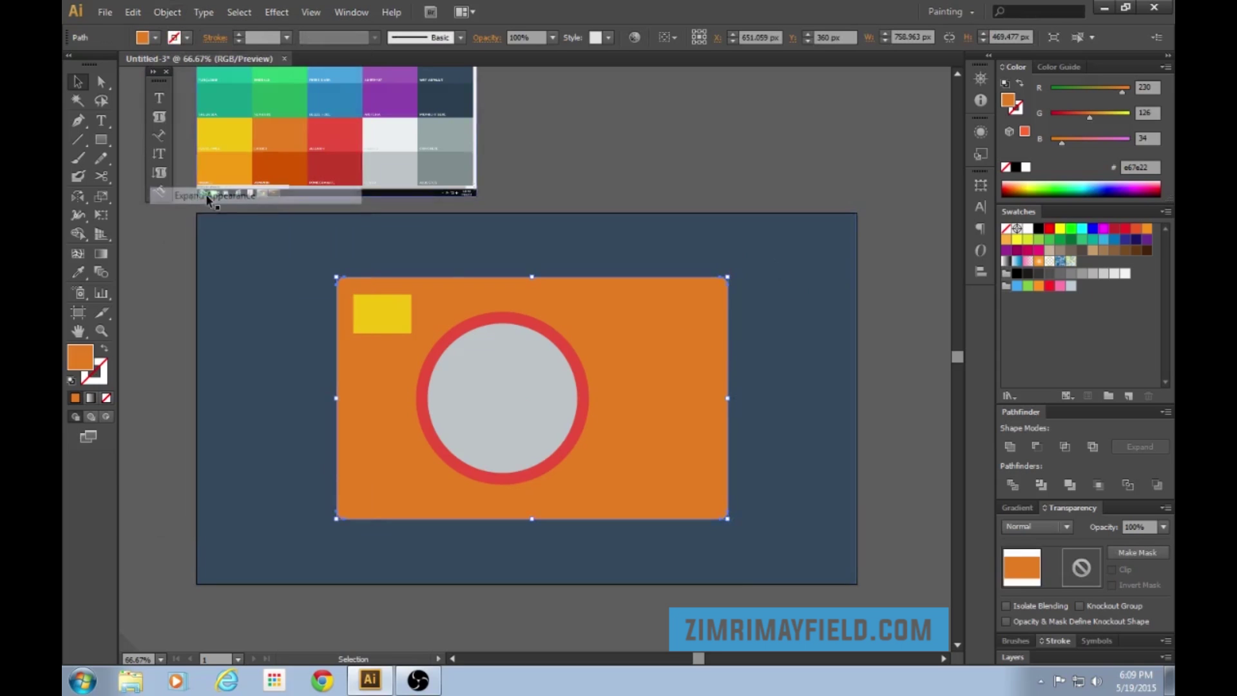
click(738, 147)
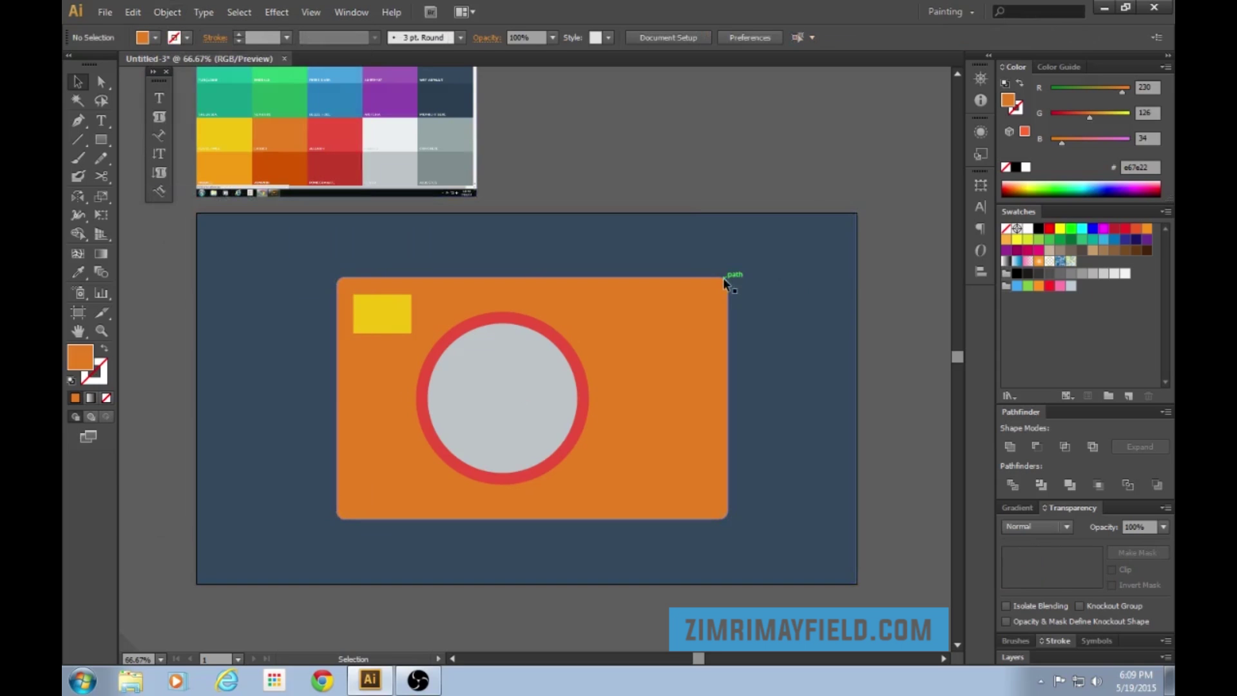
click(718, 316)
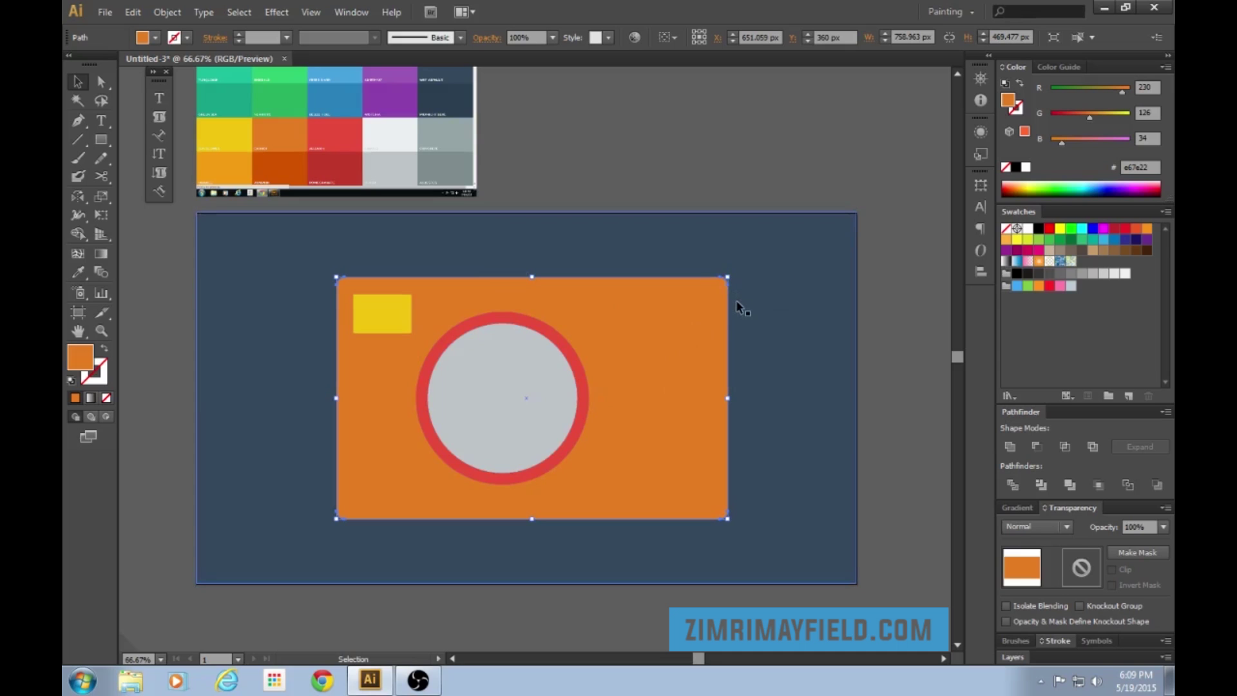
Step: Convert the yellow rectangle to a rounded rectangle with 0 px extra width, 0 px extra height and a 15 px corner radius
click(386, 319)
click(277, 12)
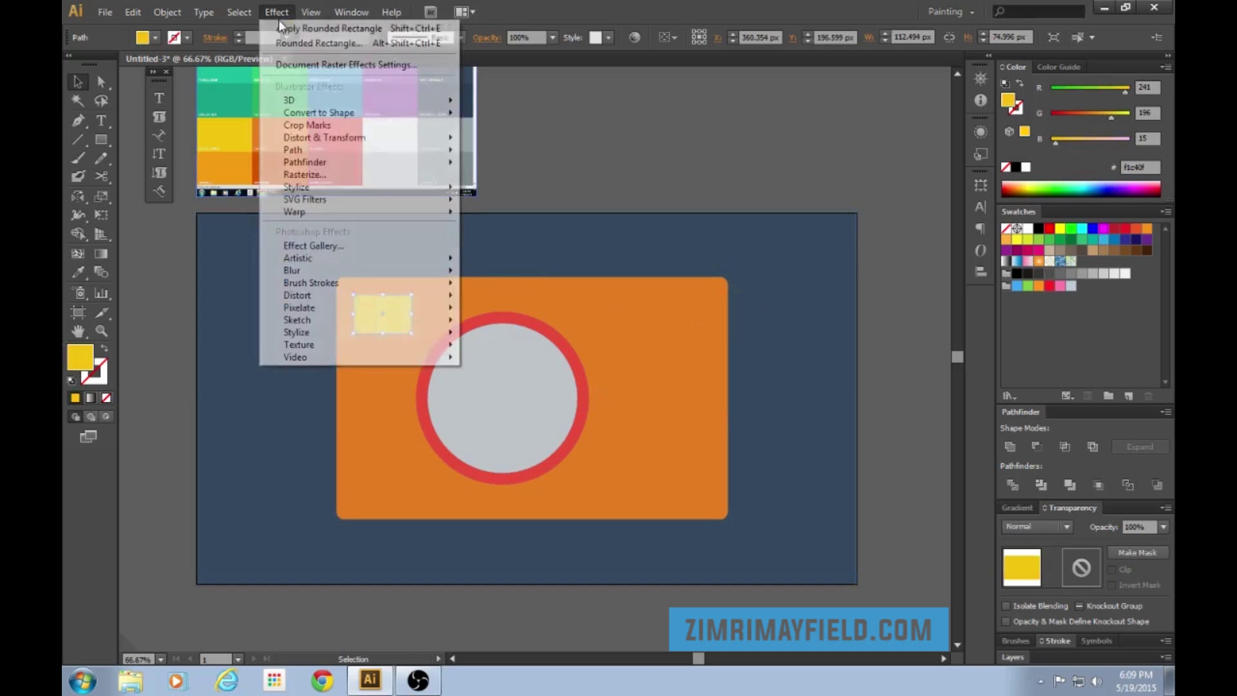
mouse_move(335, 113)
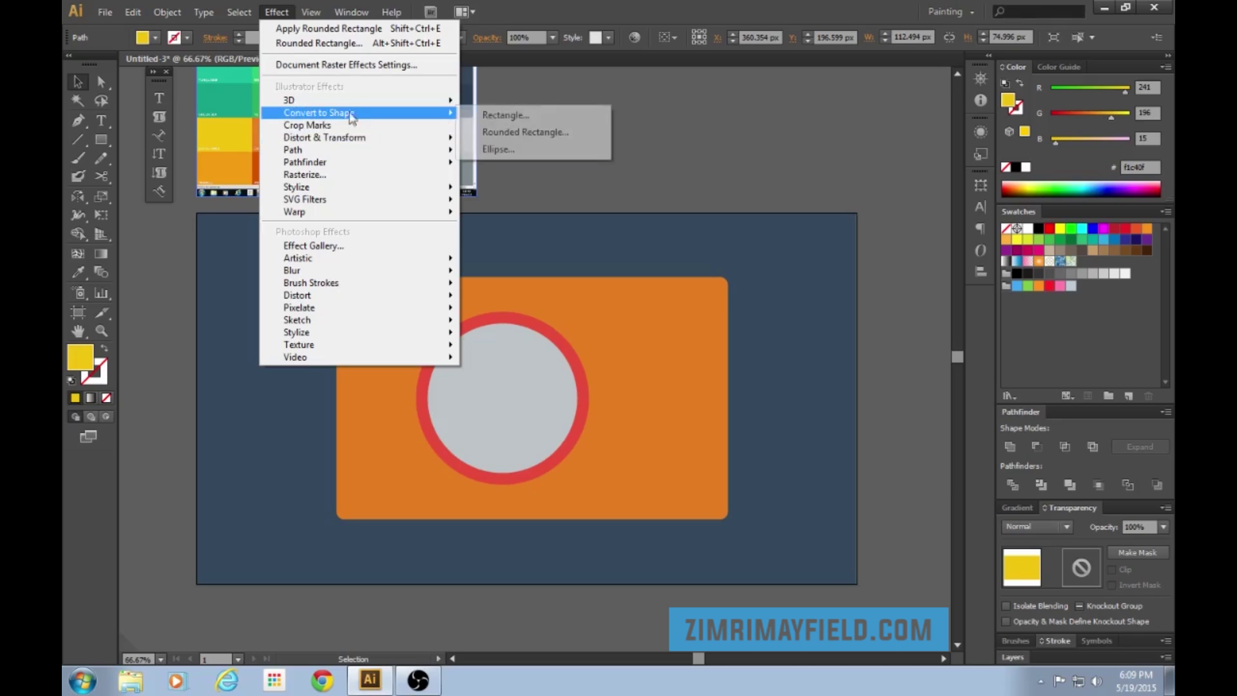
click(566, 129)
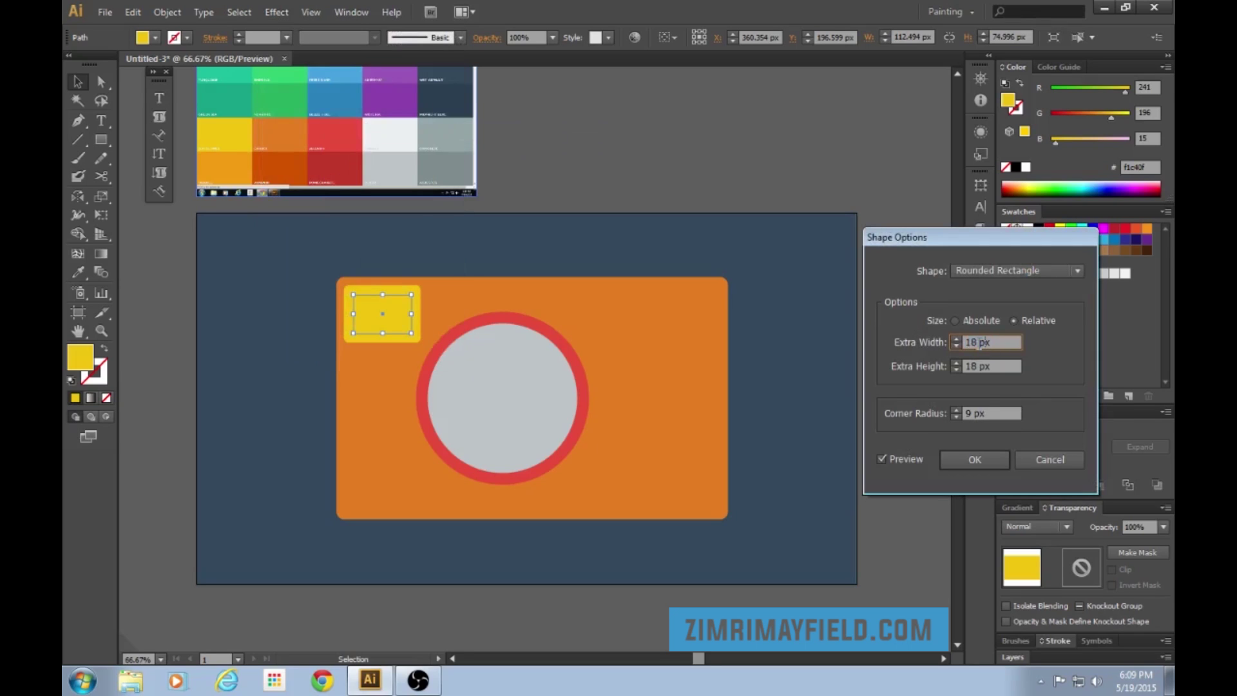
text(0)
key(Tab)
text(0)
double_click(968, 413)
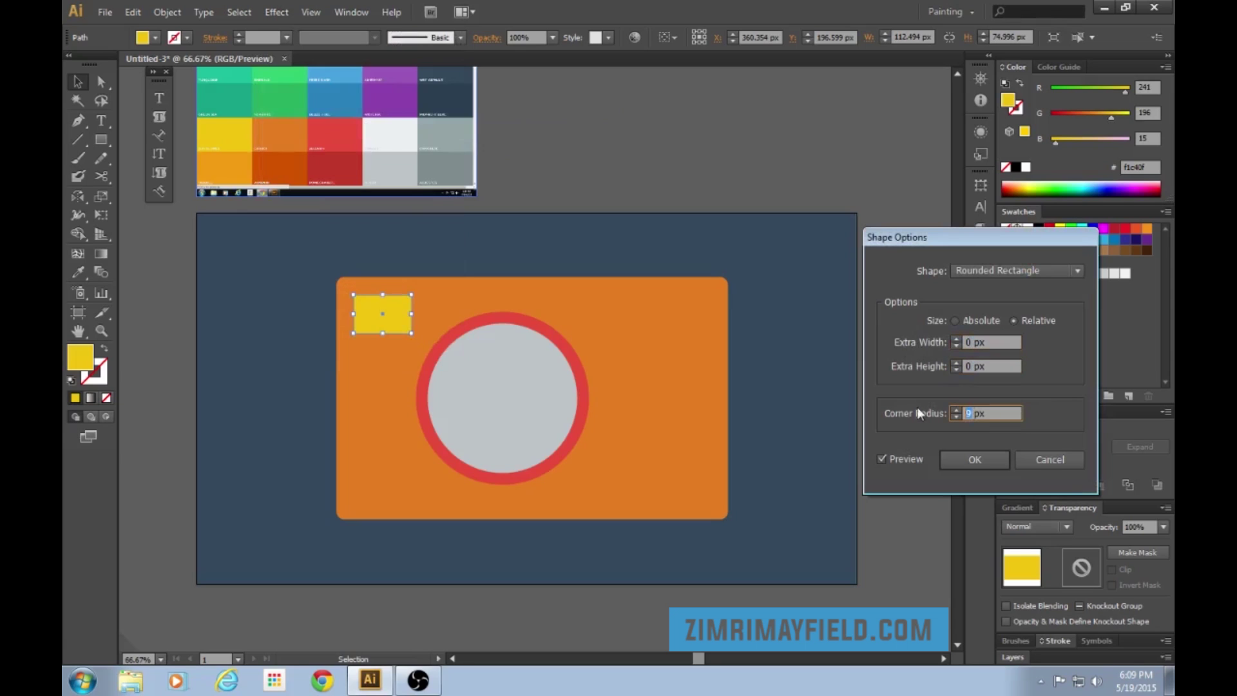
text(15)
click(977, 456)
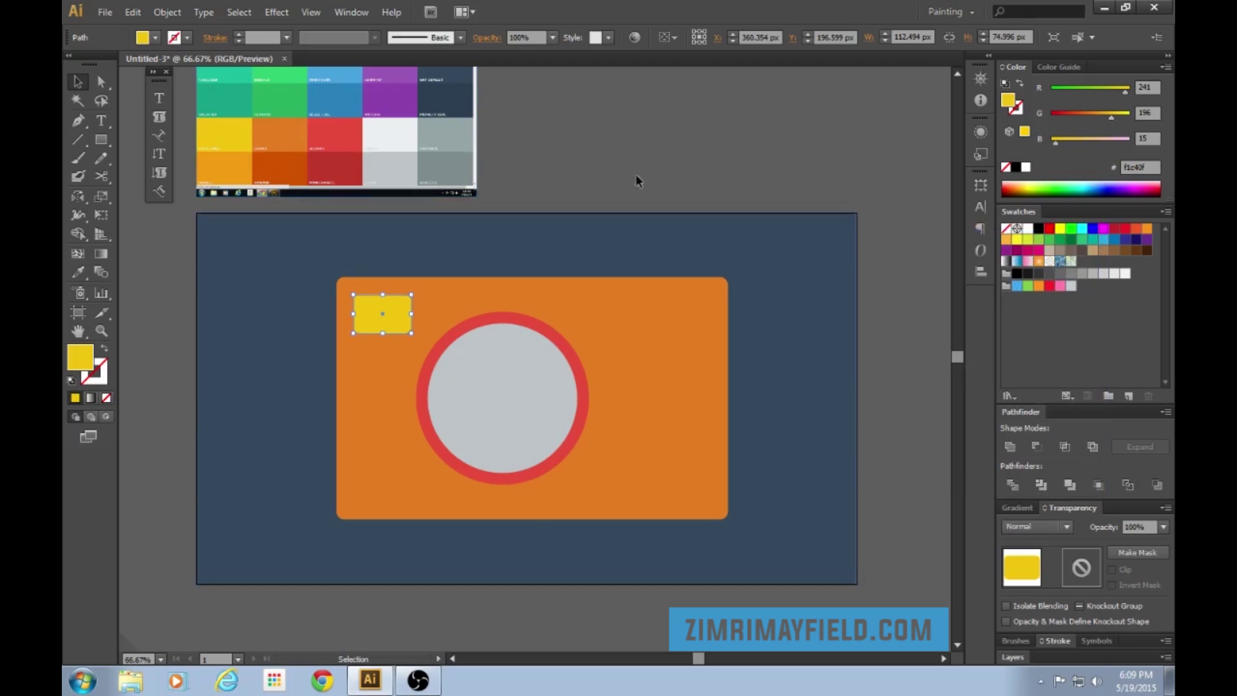
Step: Expand the appearance of the rounded yellow rectangle and deselect it
click(160, 14)
click(206, 195)
click(672, 194)
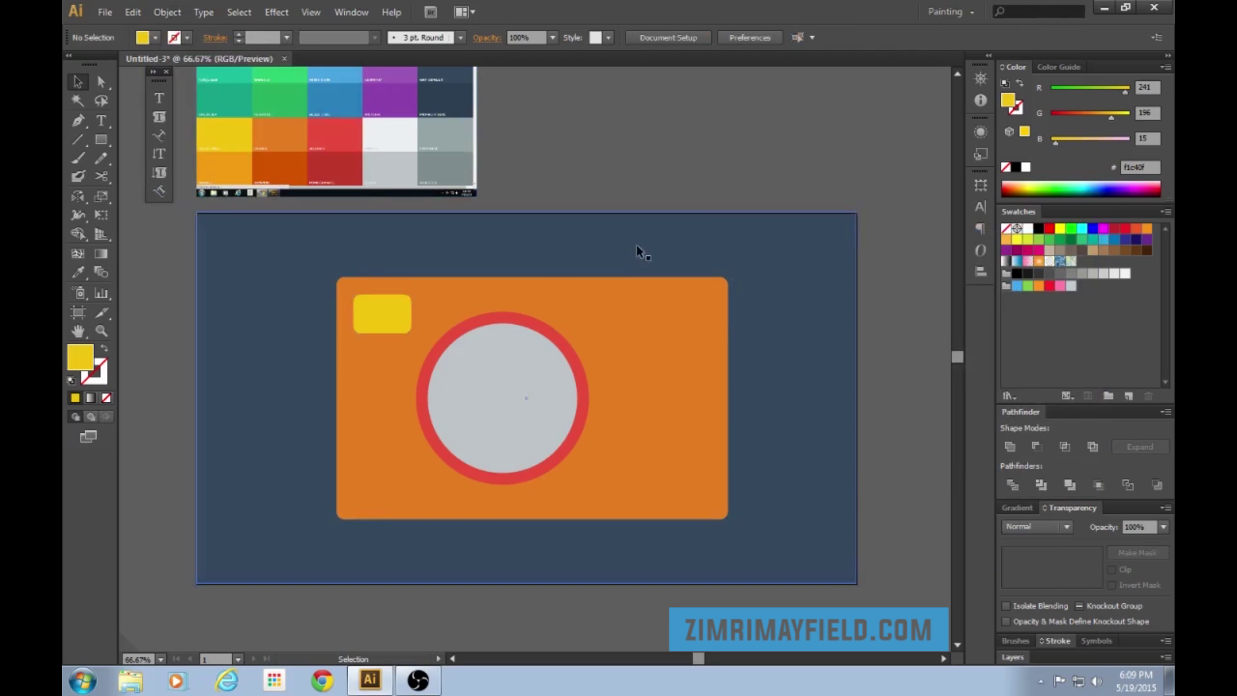
click(534, 417)
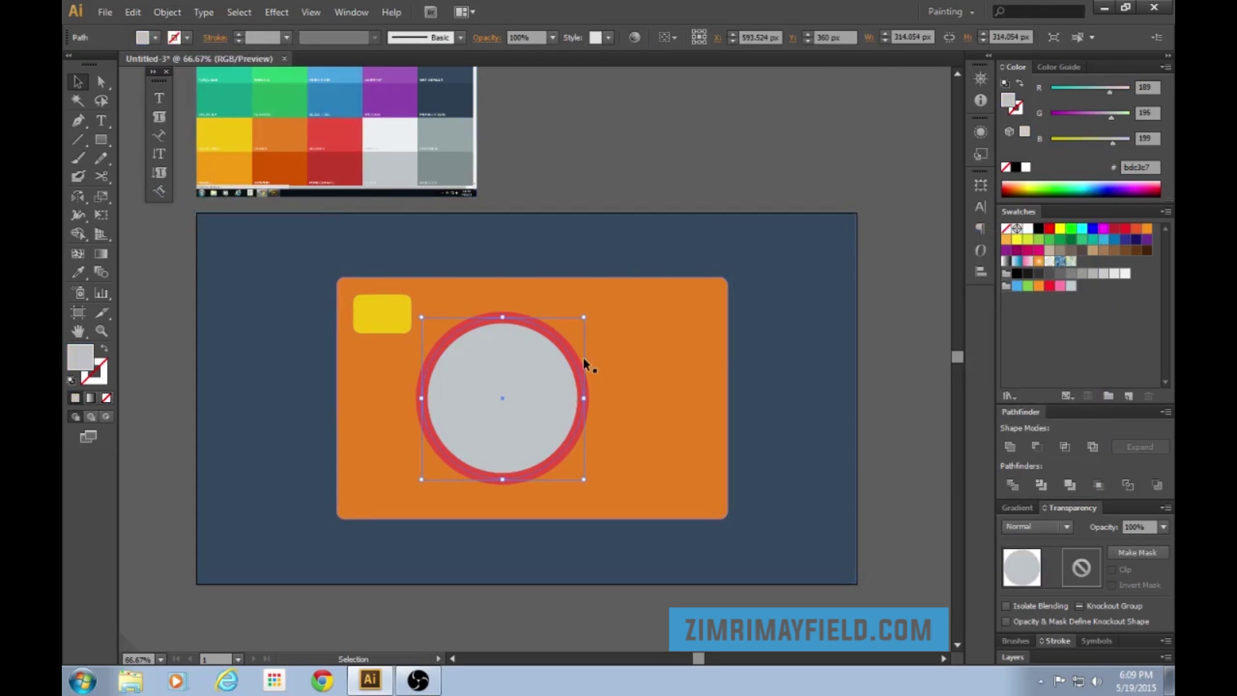
click(578, 358)
click(554, 369)
drag(585, 314, 584, 315)
click(621, 168)
Step: Duplicate the yellow rounded rectangle onto the orange body's top edge near its upper-right corner, and arrange the copy behind the body
click(406, 316)
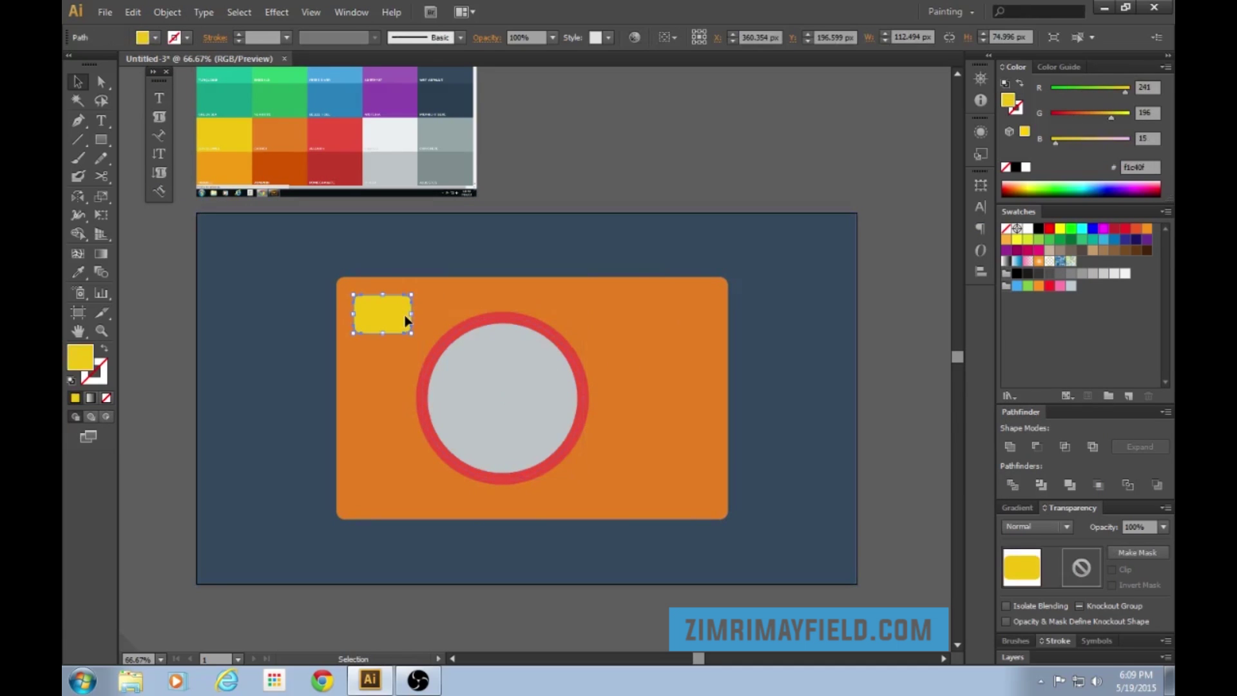
drag(406, 316, 663, 282)
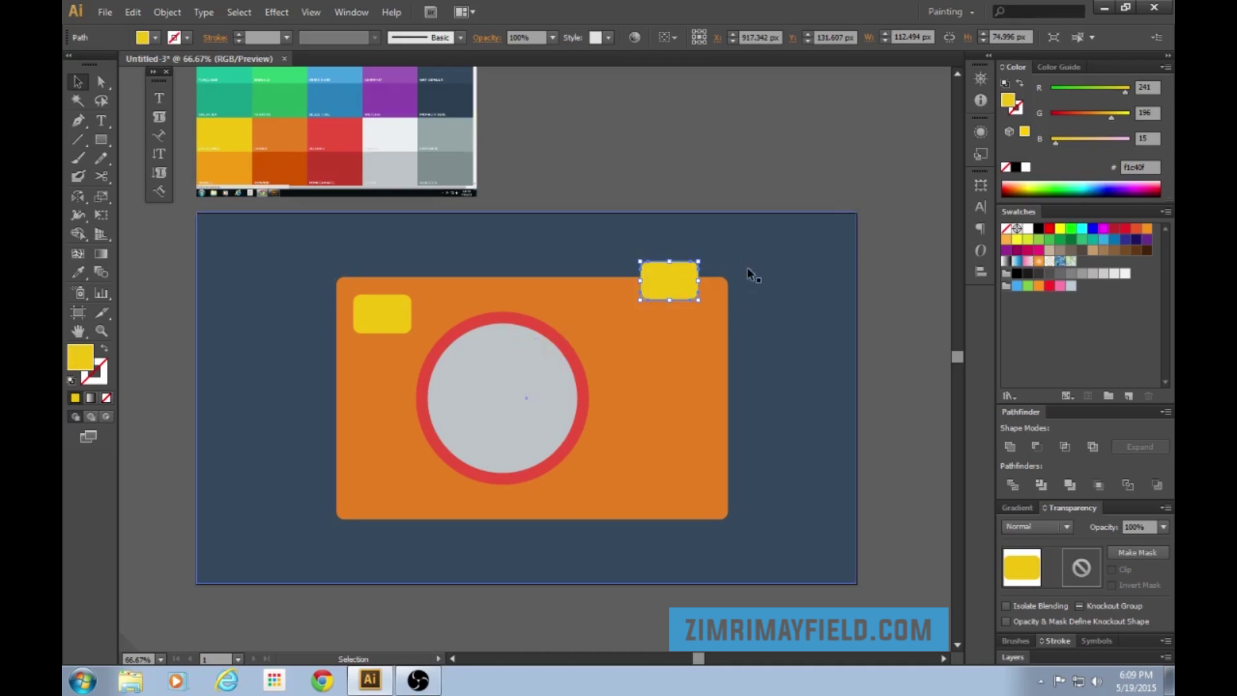
drag(858, 531, 409, 338)
shift+click(815, 268)
key(a)
key(v)
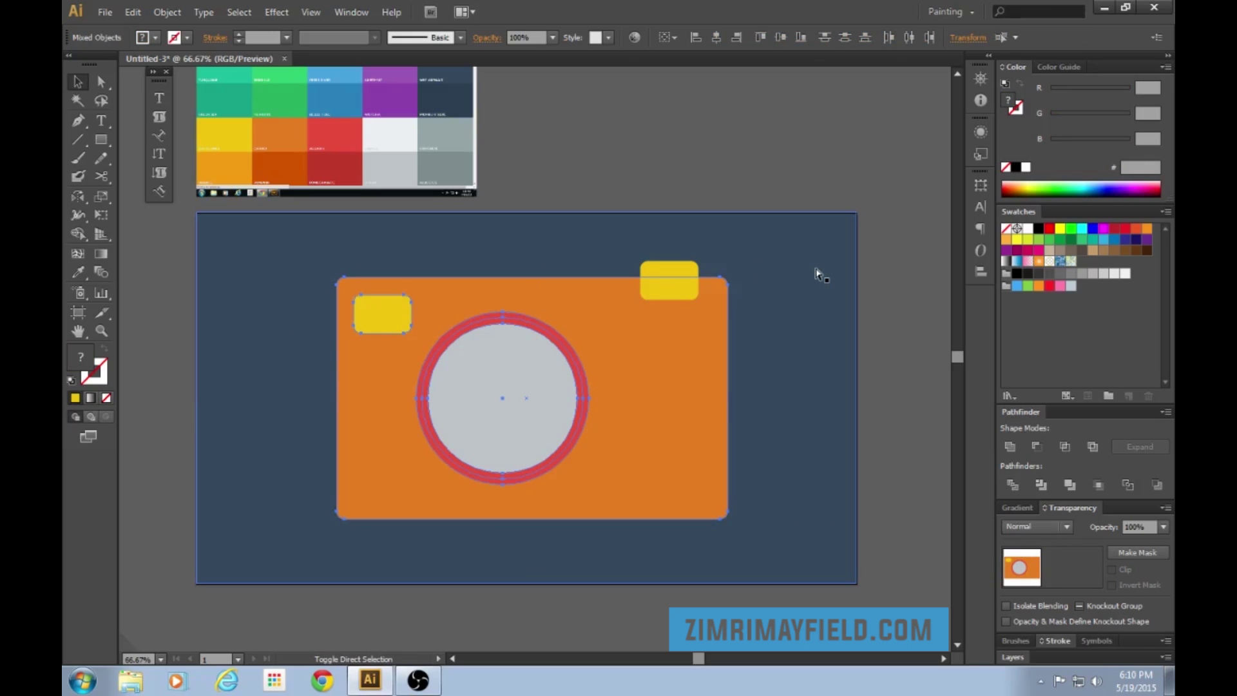
key(ctrl+shift+bracketright)
click(724, 169)
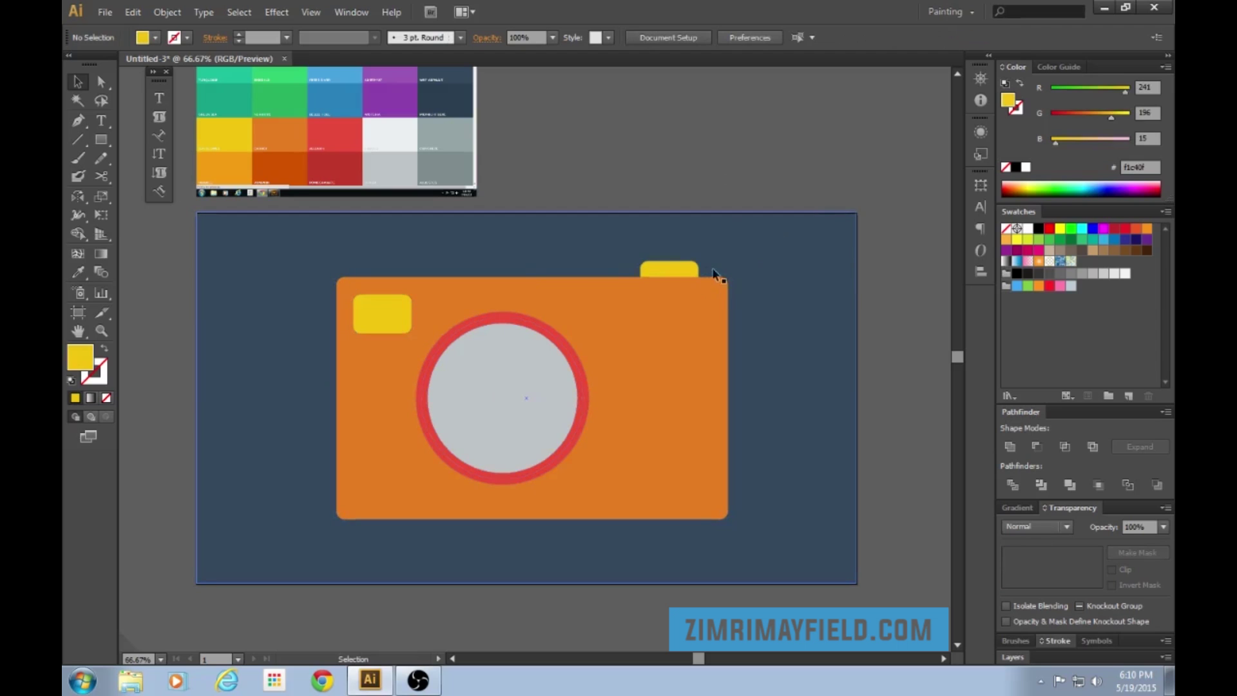
Step: Recolor the small rounded rectangle on the camera's top edge with the red #e74c3c sampled from the palette image
click(684, 271)
key(i)
click(336, 134)
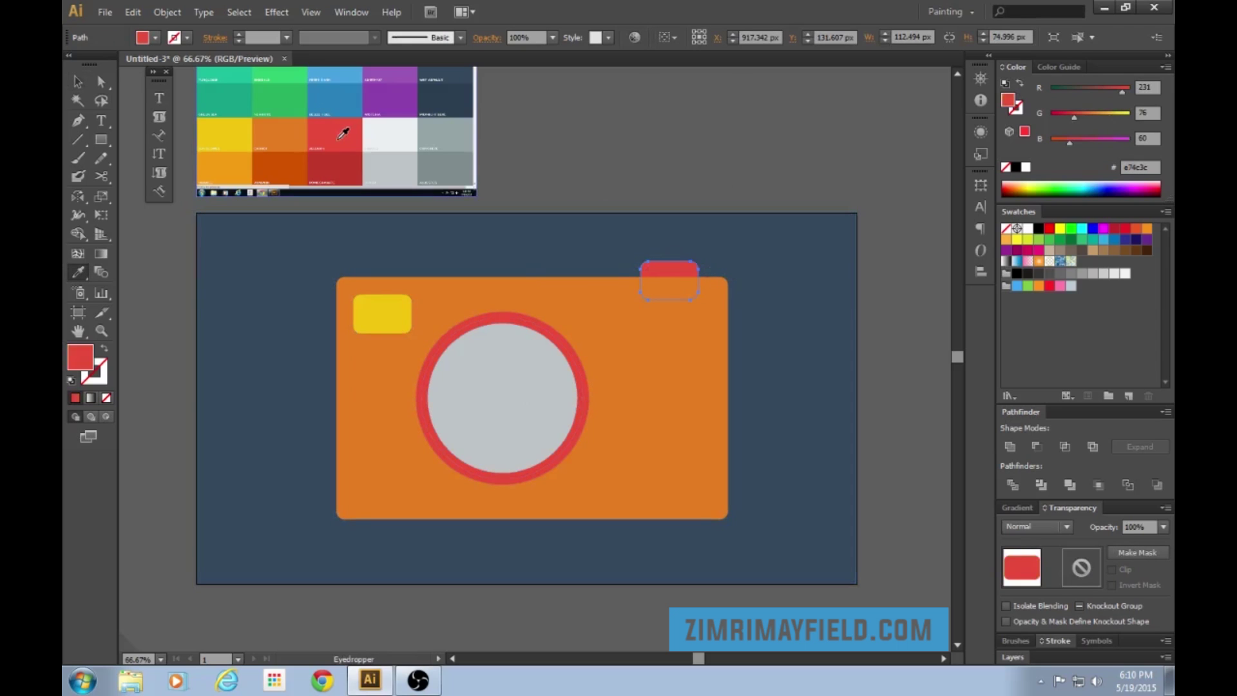
key(v)
click(738, 153)
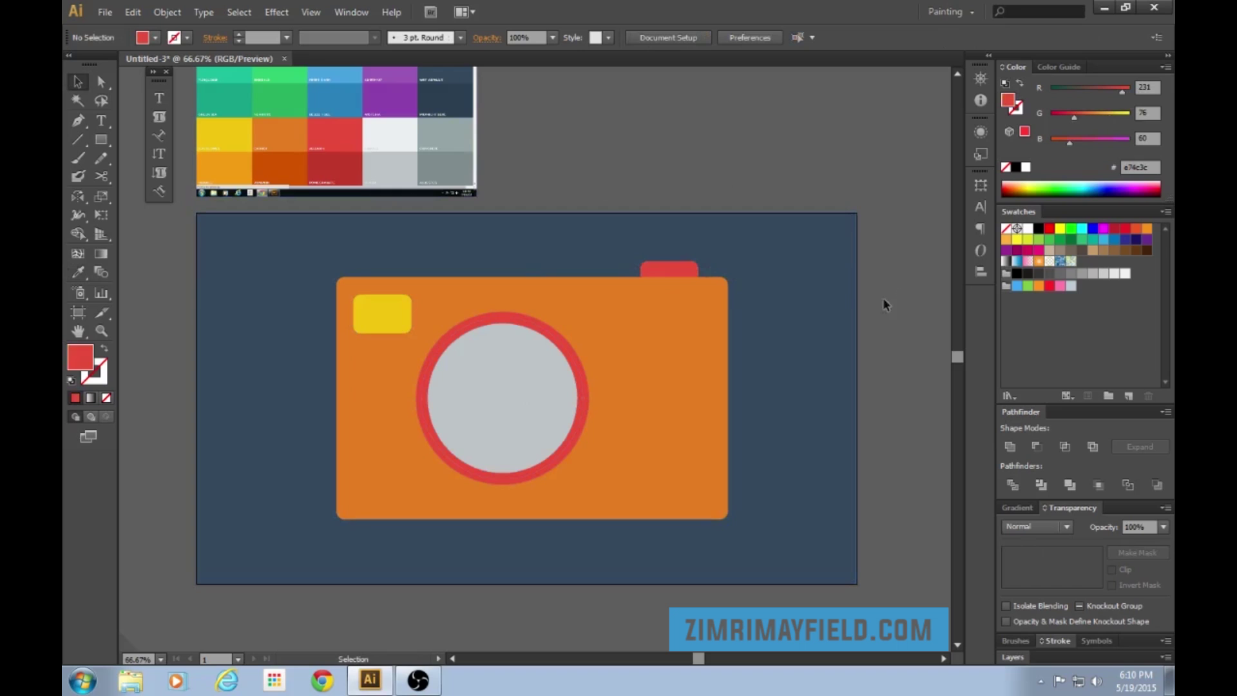
Step: Enlarge the lens and its red ring together, bringing the grey circle to about 327 px wide, and reposition them on the body
click(495, 364)
shift+click(580, 359)
click(577, 370)
shift+click(544, 393)
drag(590, 312, 593, 308)
drag(522, 387, 527, 393)
click(662, 172)
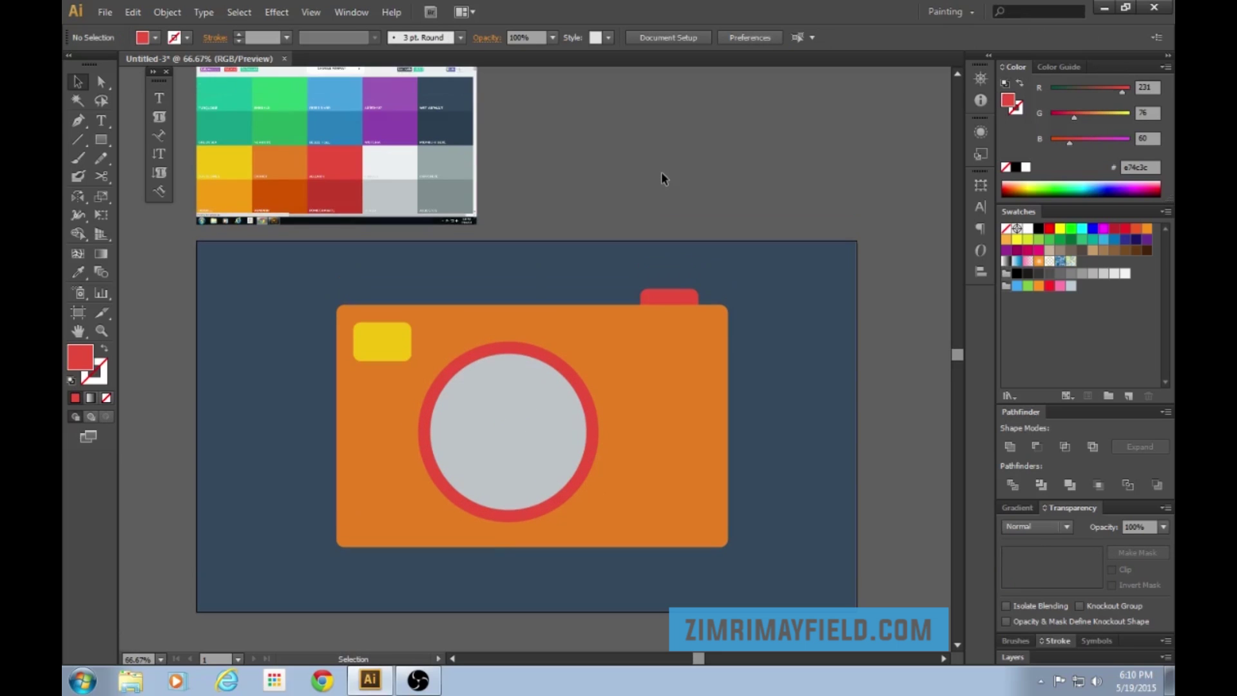
Step: Draw a full-width horizontal band across the middle of the camera body and fill it with the palette's dark orange #d35400
key(m)
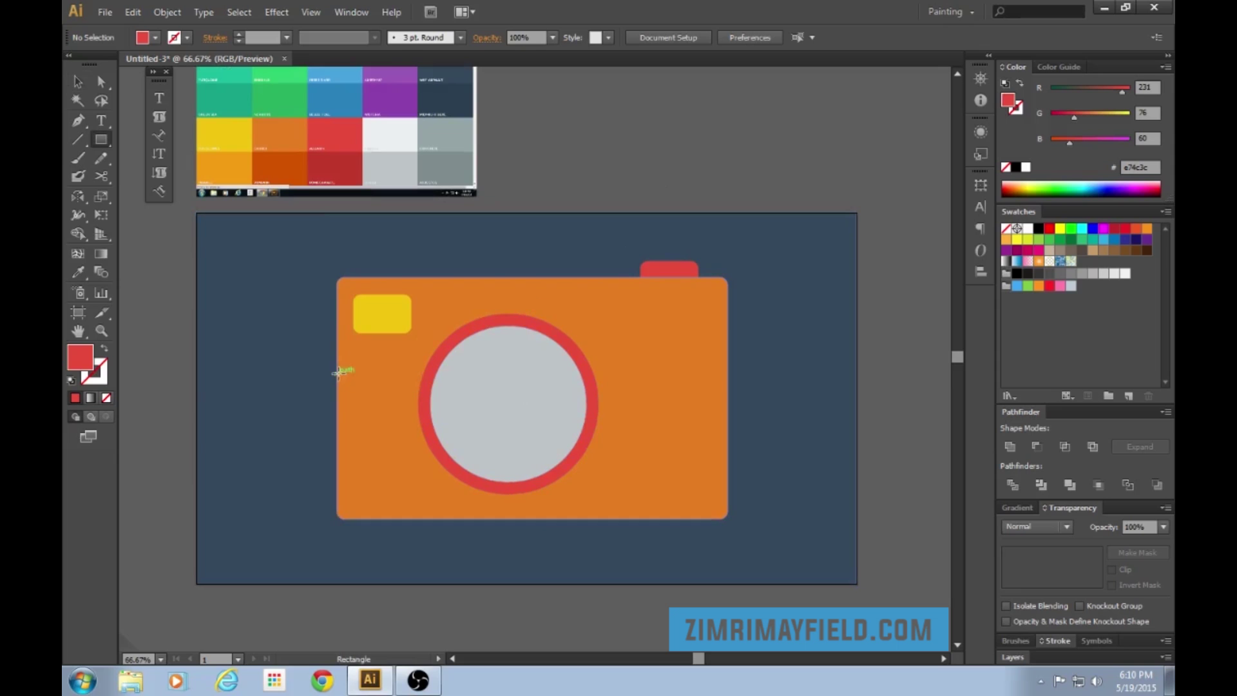
mouse_move(338, 374)
mouse_down()
mouse_move(639, 431)
mouse_move(727, 427)
mouse_move(727, 446)
mouse_up()
key(v)
drag(650, 427, 648, 416)
key(i)
click(290, 157)
key(v)
click(660, 149)
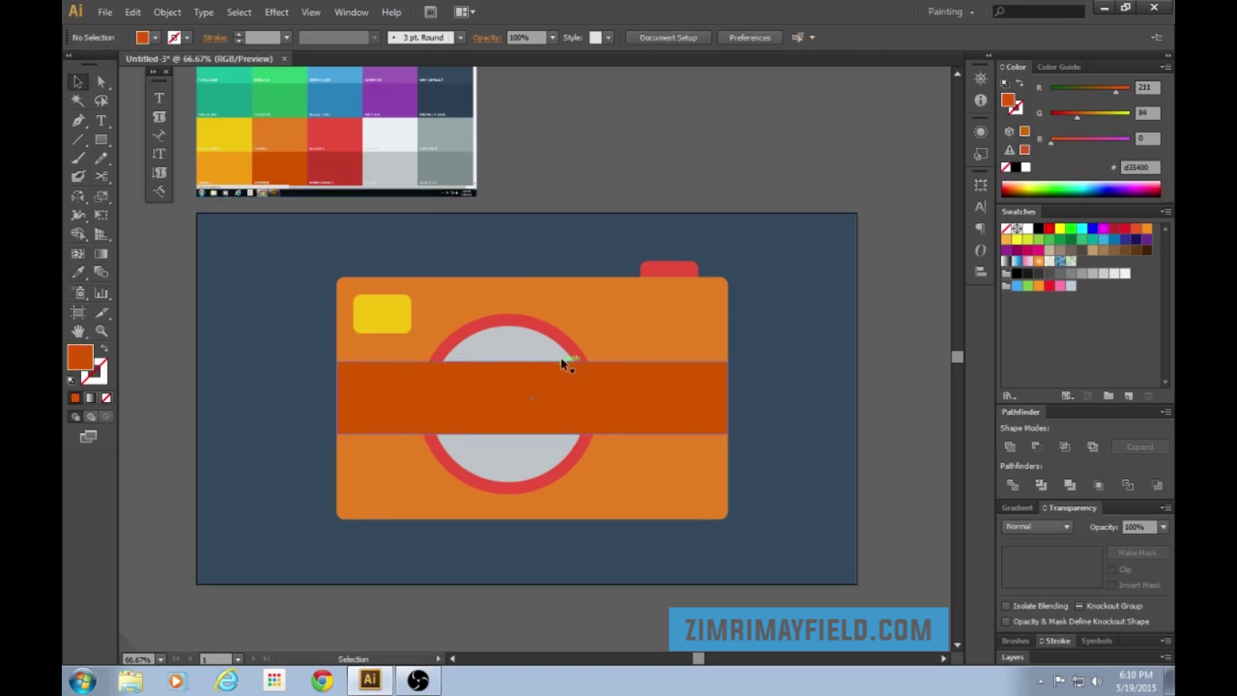
Step: Bring the grey lens circle and its red ring in front of the dark orange band
click(539, 334)
key(ctrl+shift+a)
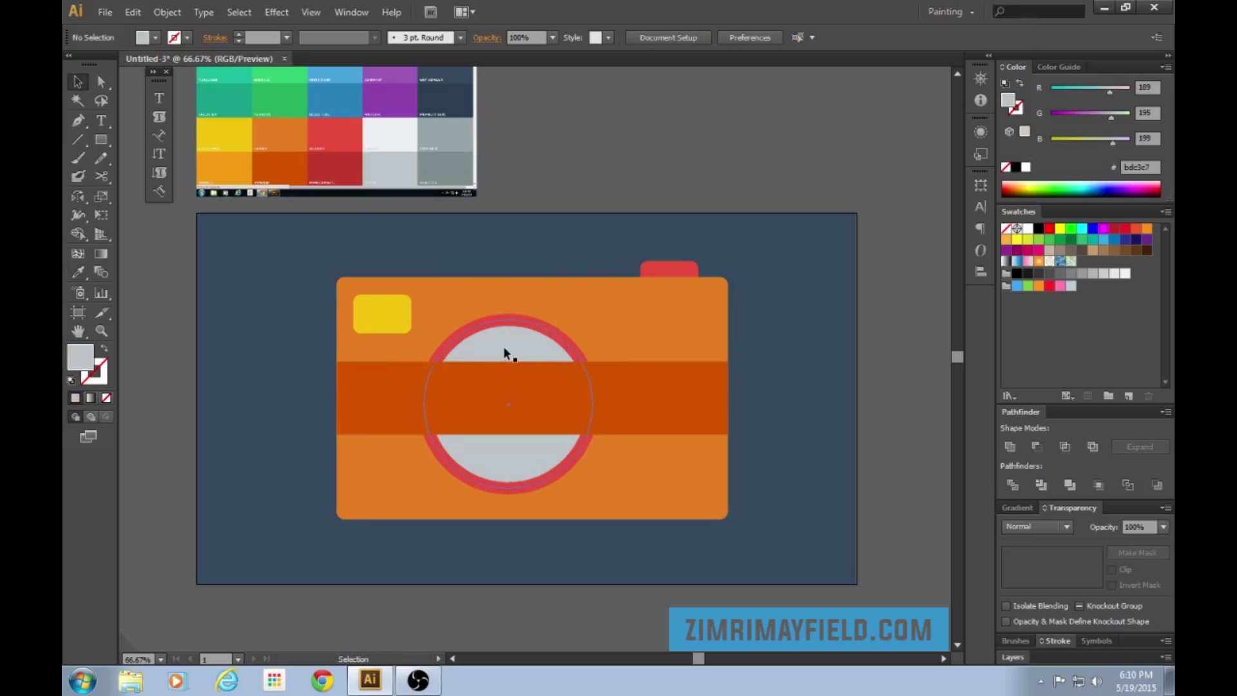
click(522, 323)
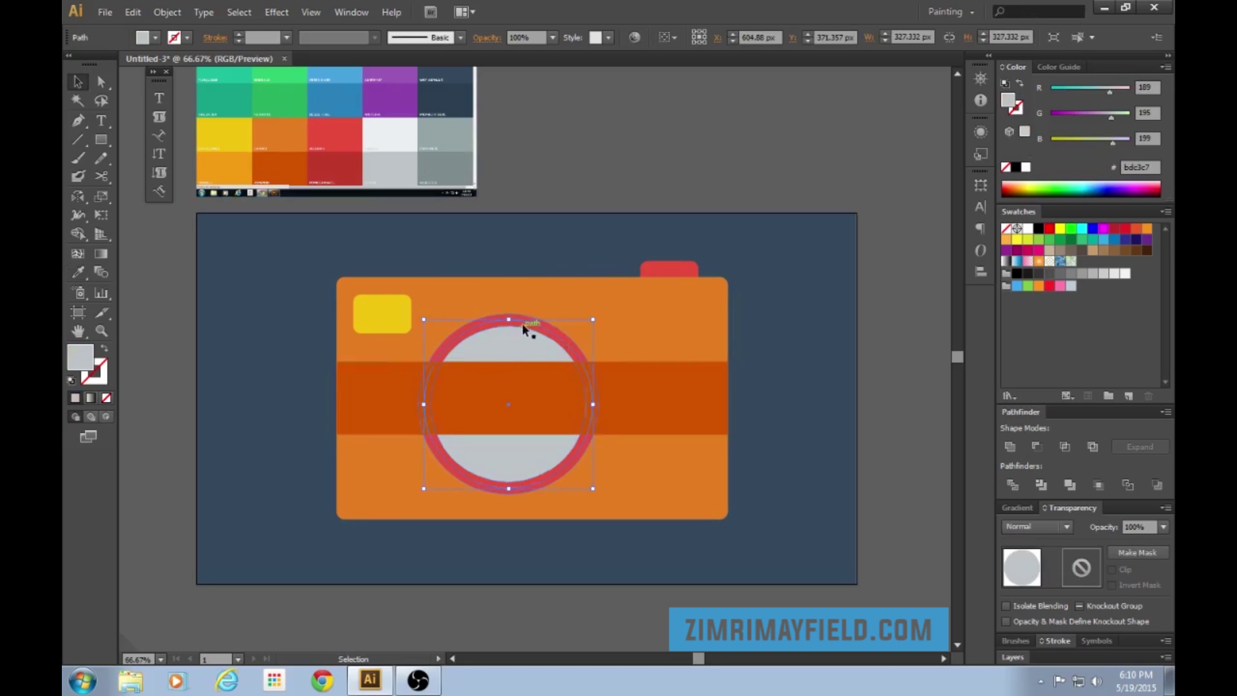
shift+click(559, 330)
key(ctrl+shift+bracketright)
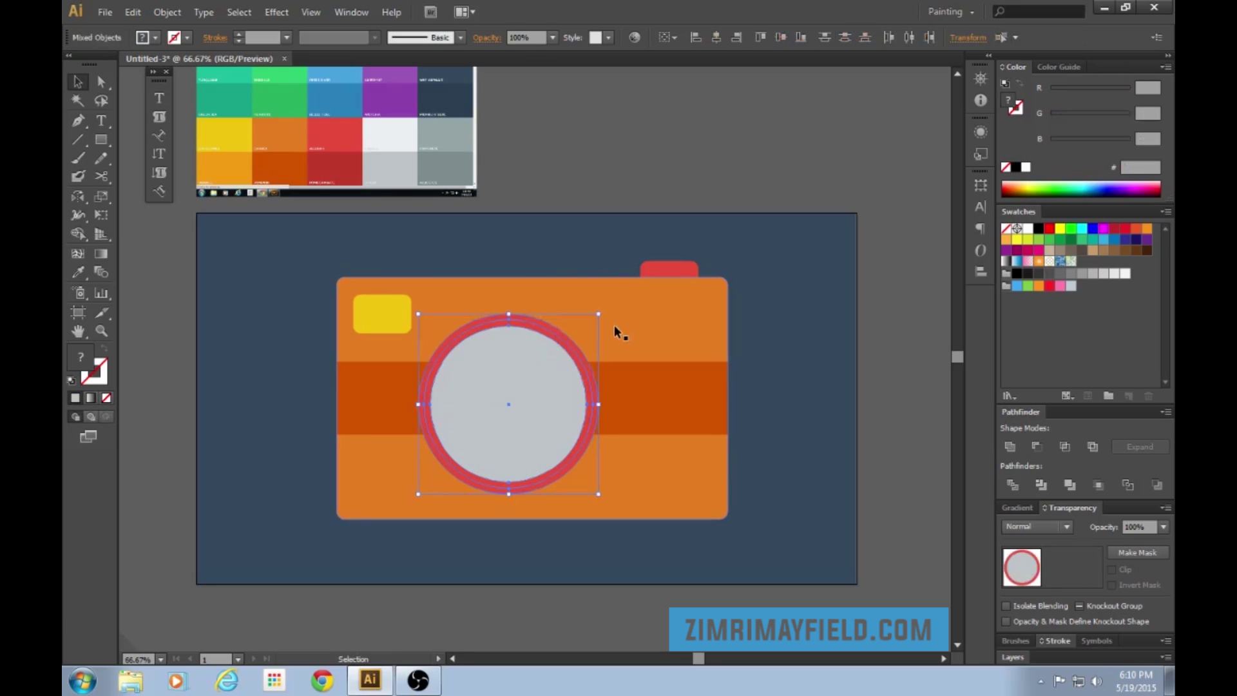
click(662, 174)
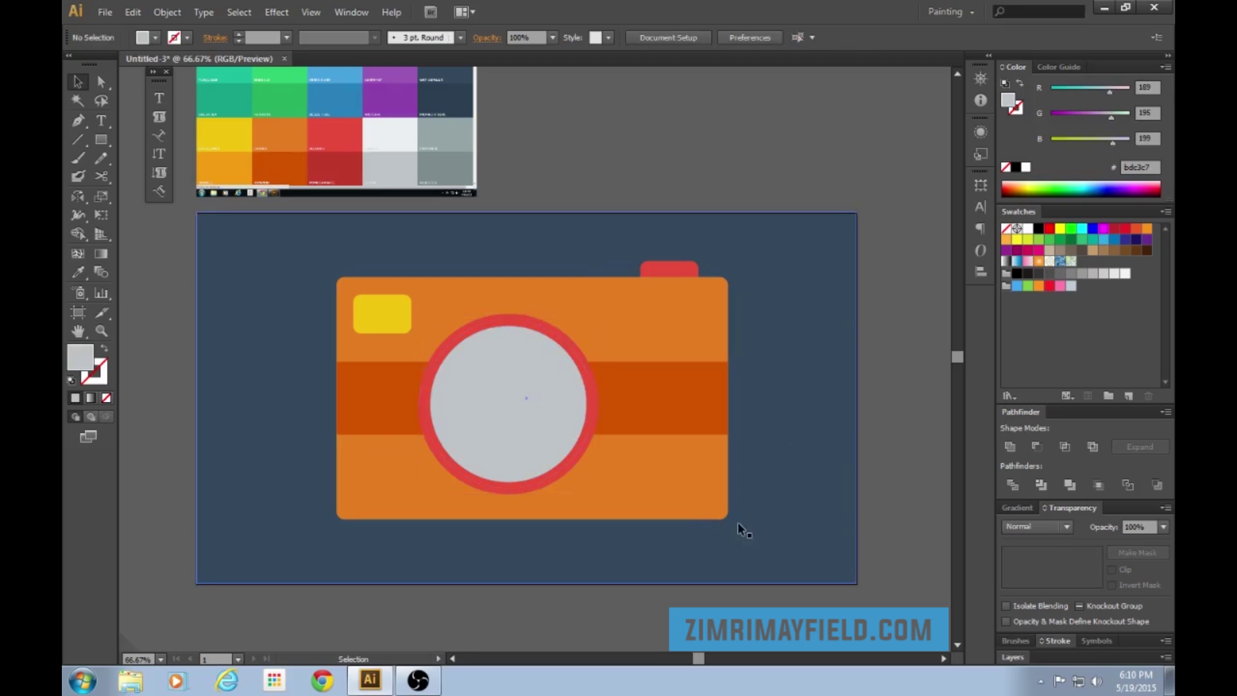
Step: Stretch the dark orange band's lower edge slightly downward to make the band taller
click(699, 416)
drag(531, 436, 531, 447)
click(664, 180)
Step: Scale the lens and its red ring down together and shift them slightly left, keeping them centered on the dark orange band
scroll(667, 488, down, 3)
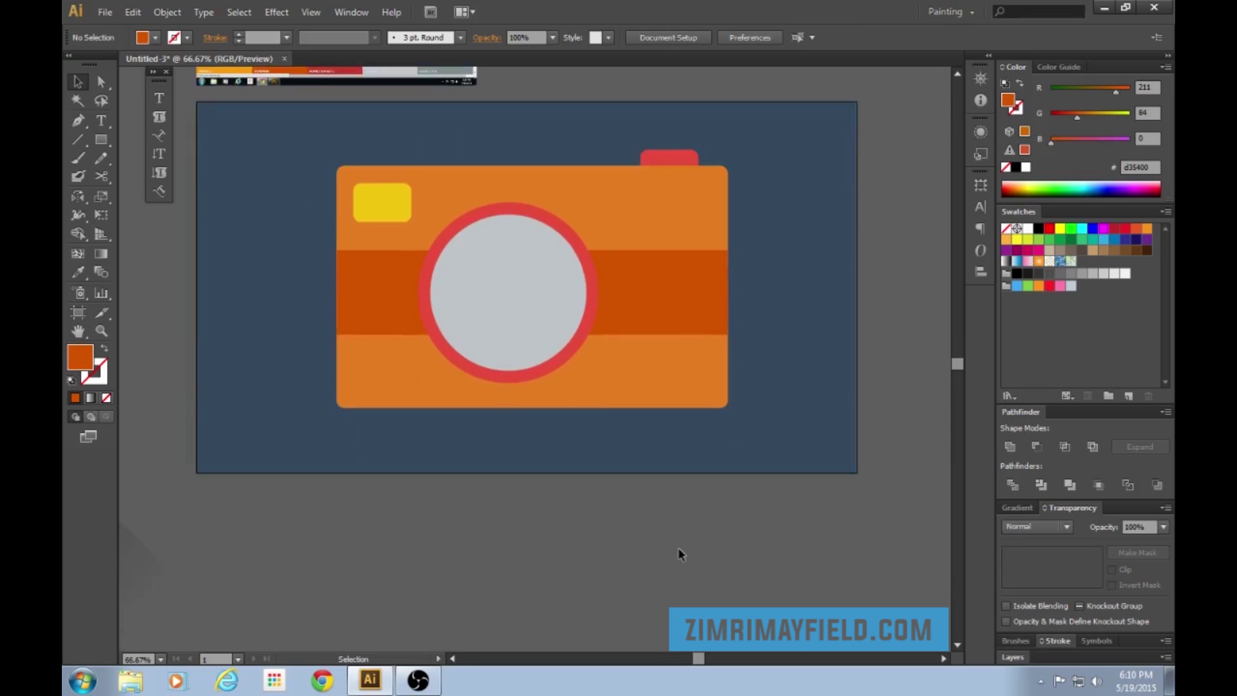
click(547, 340)
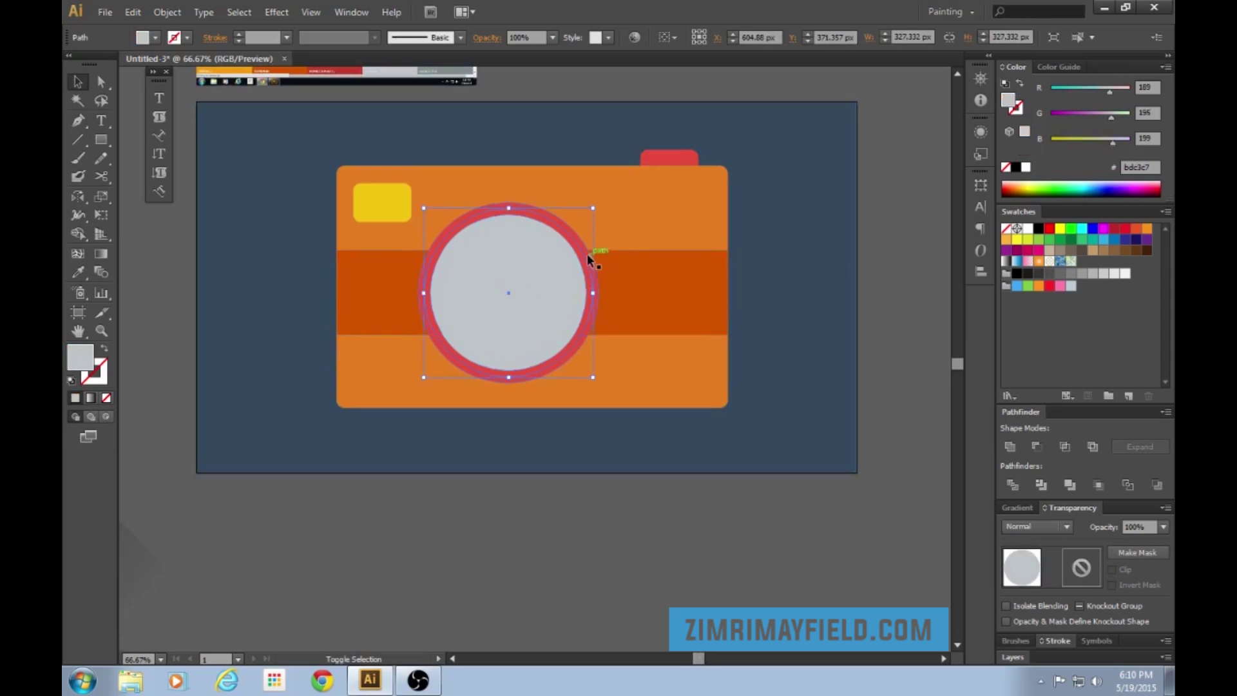
shift+click(580, 237)
drag(599, 204, 586, 216)
drag(533, 277, 518, 279)
scroll(871, 230, up, 2)
click(891, 245)
scroll(891, 245, down, 2)
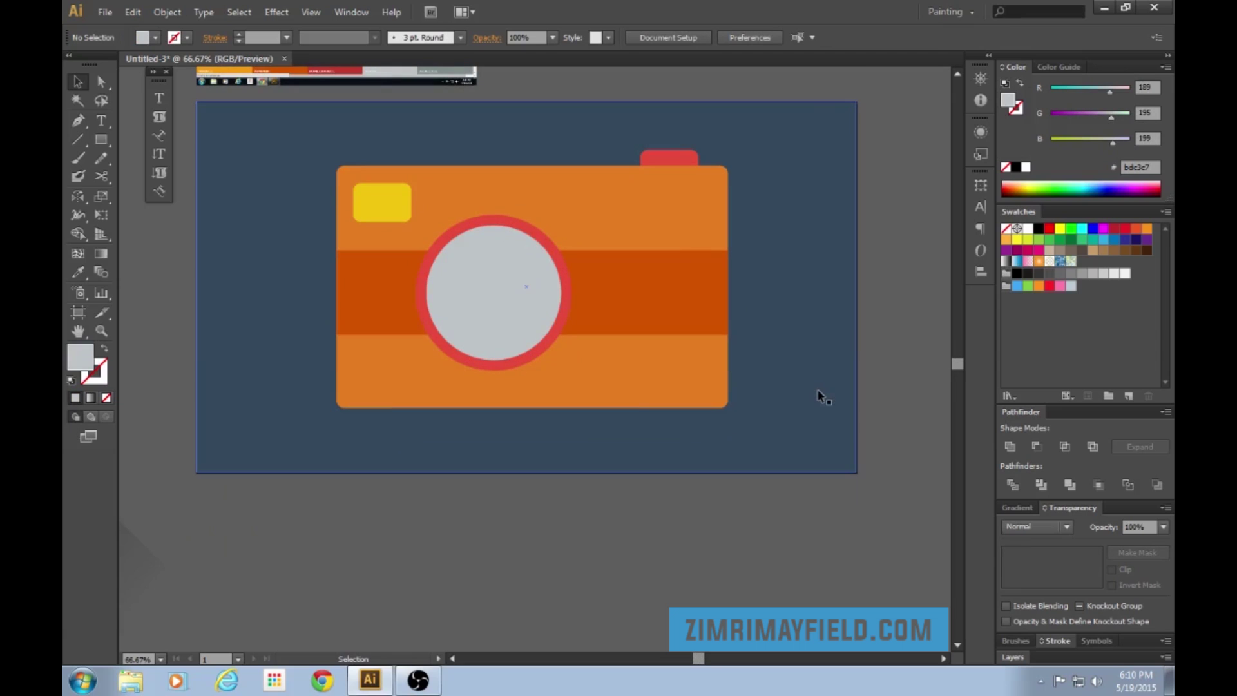
Step: Examine the blended long shadow of the middle orange circle outside the artboard, including its opacity setting
key(ctrl+minus)
key(ctrl+minus)
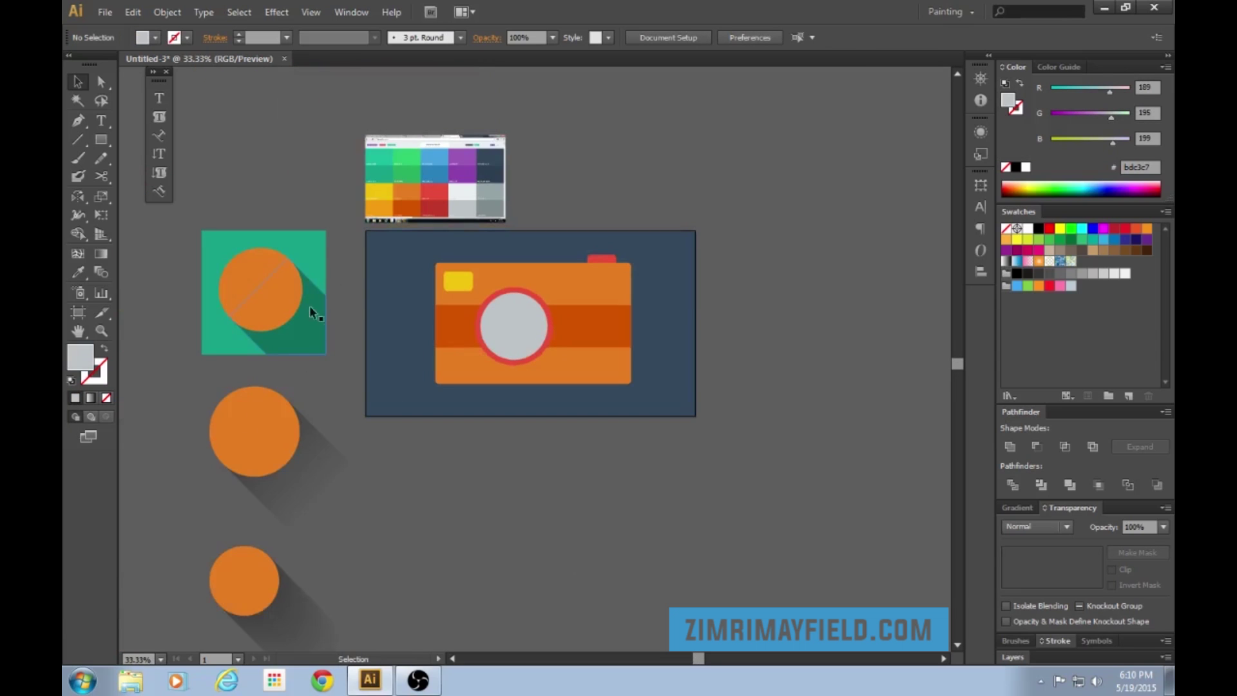
scroll(287, 269, down, 2)
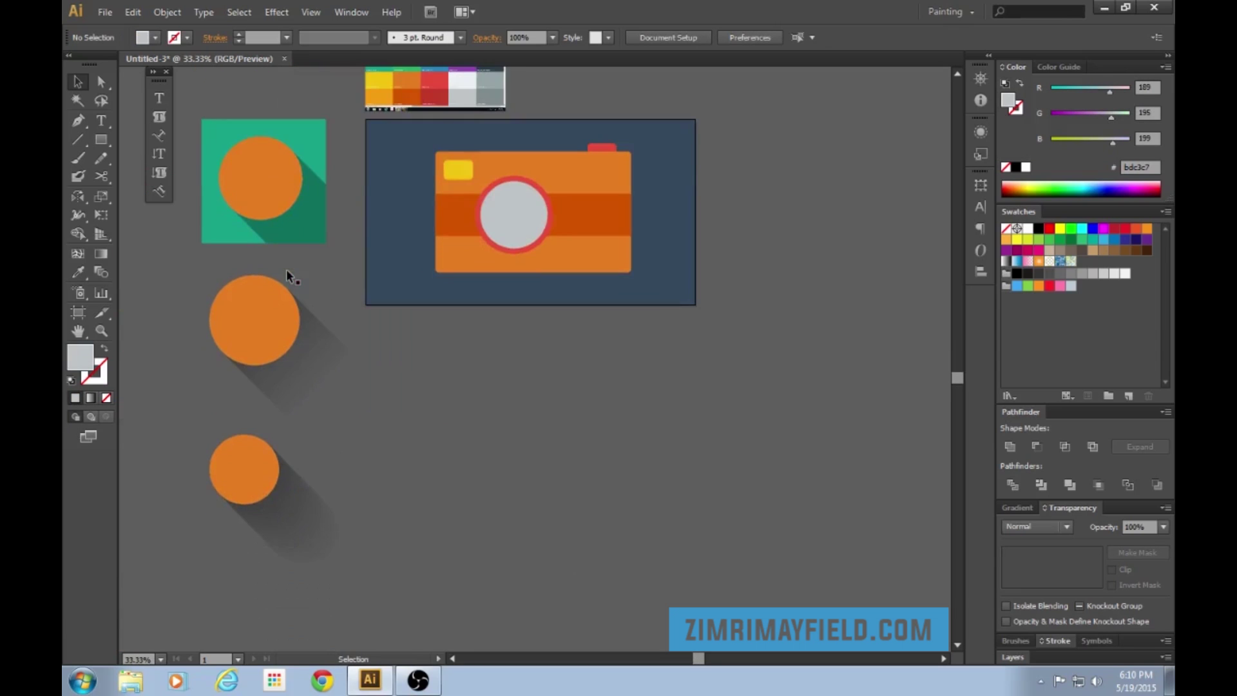
click(317, 372)
click(533, 453)
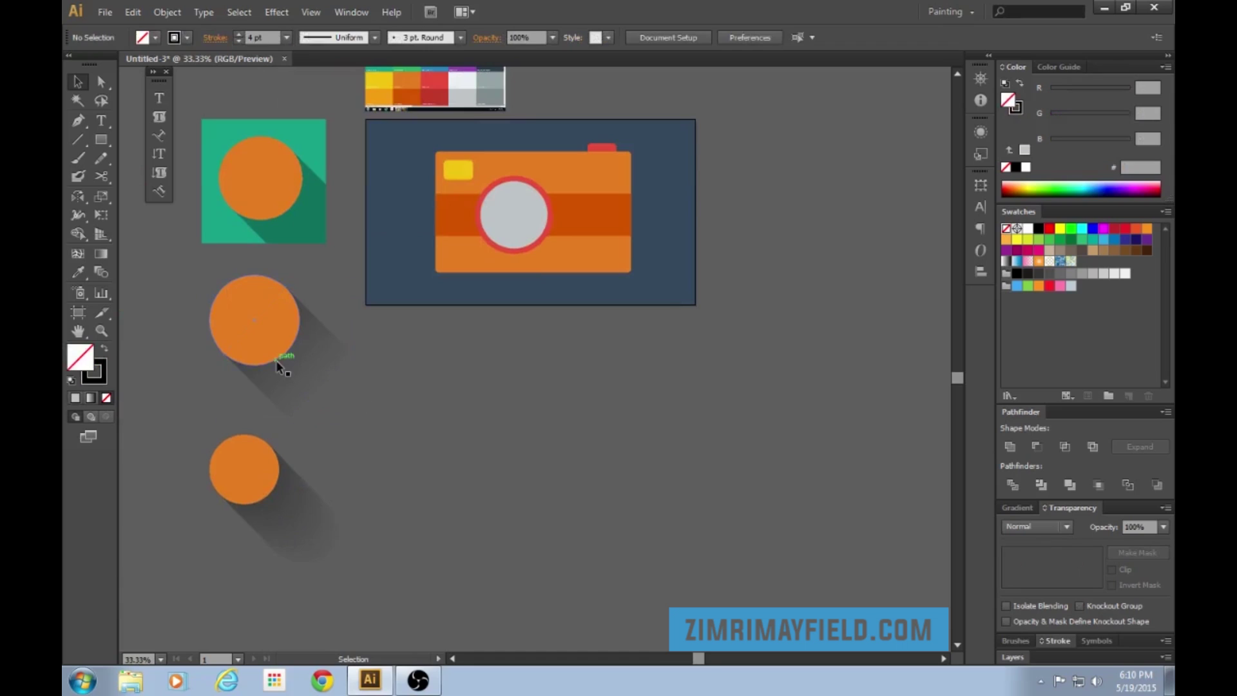
click(316, 377)
scroll(526, 417, up, 1)
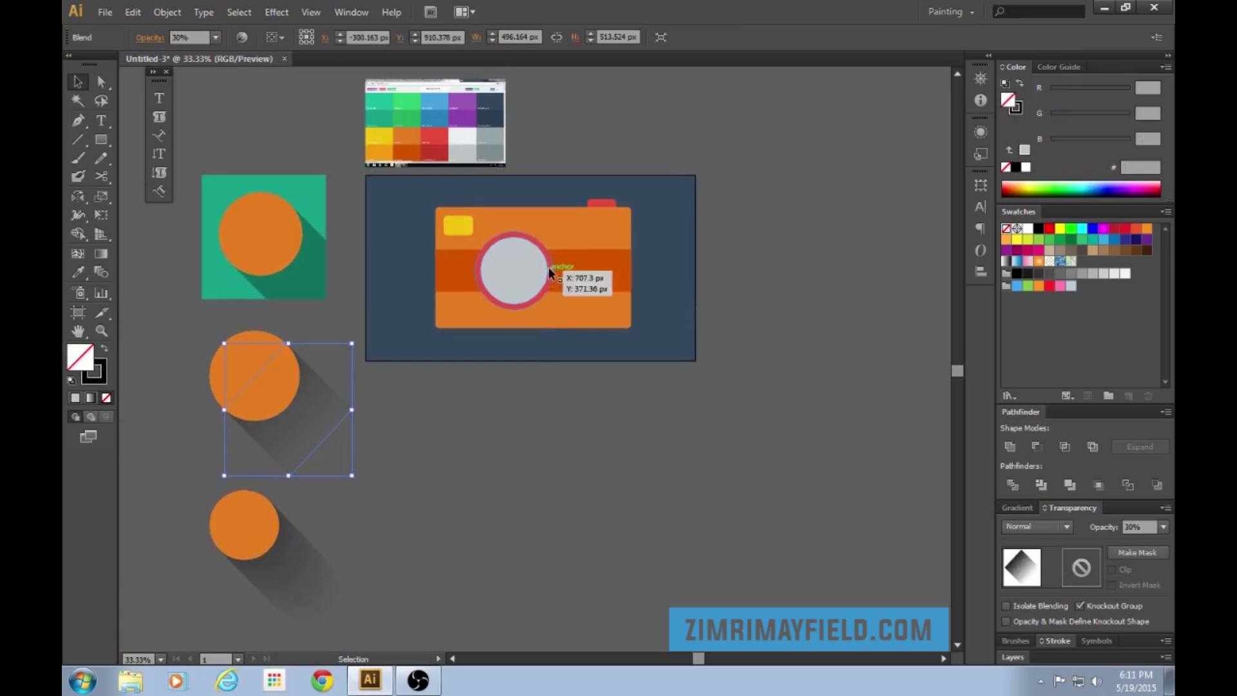
scroll(516, 475, up, 3)
scroll(638, 489, down, 2)
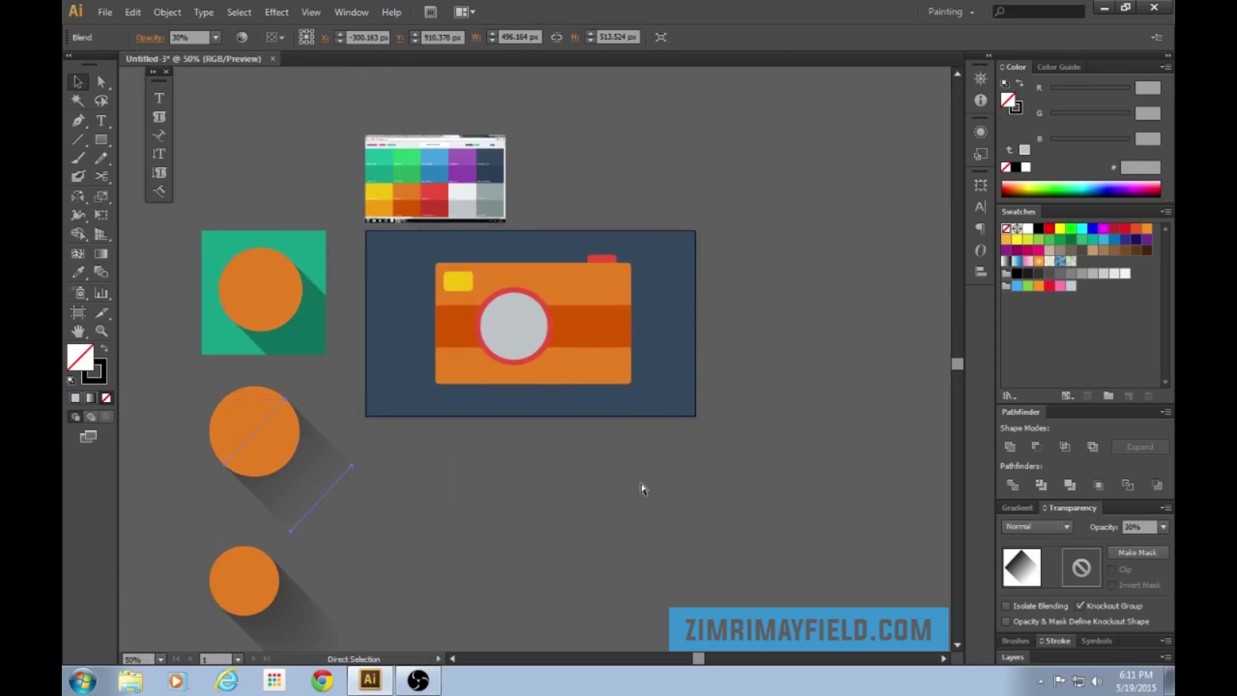
Step: Draw a 4 pt black diagonal line, about 183 by 240 px, across the lens from the ring's upper right to its lower left
key(ctrl+plus)
key(ctrl+plus)
key(ctrl+plus)
click(606, 558)
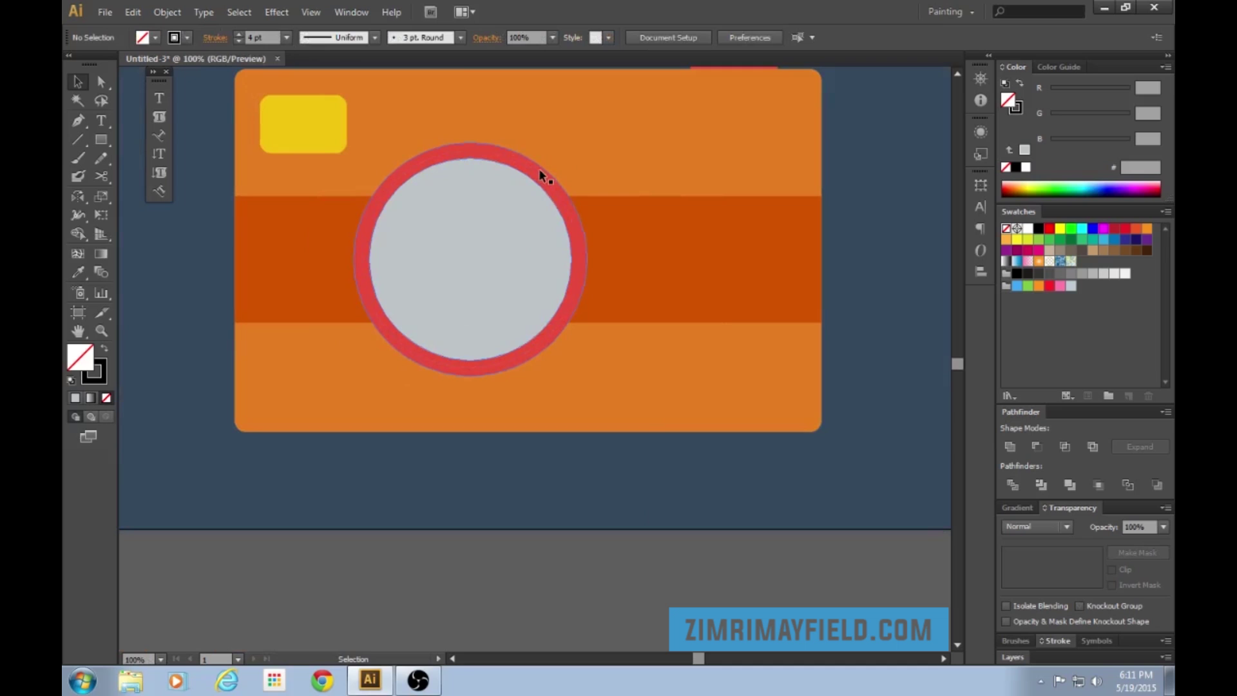
key(backslash)
drag(533, 163, 395, 349)
key(v)
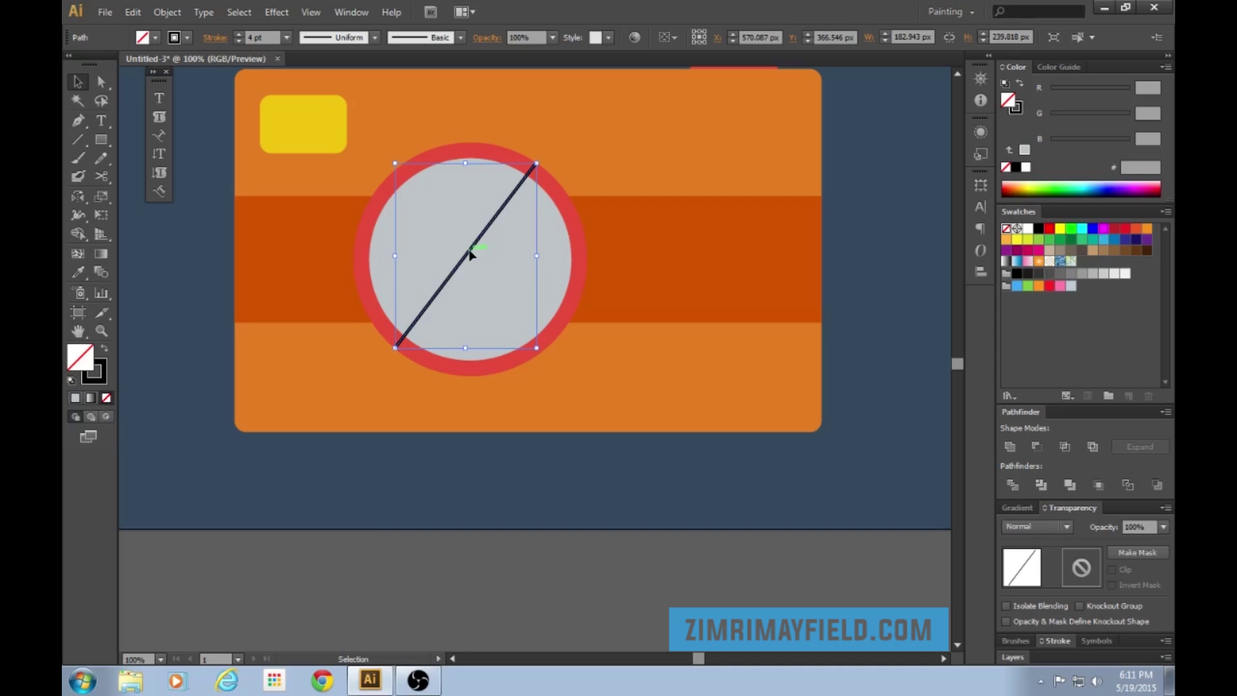
key(ctrl+shift+a)
key(ctrl+v)
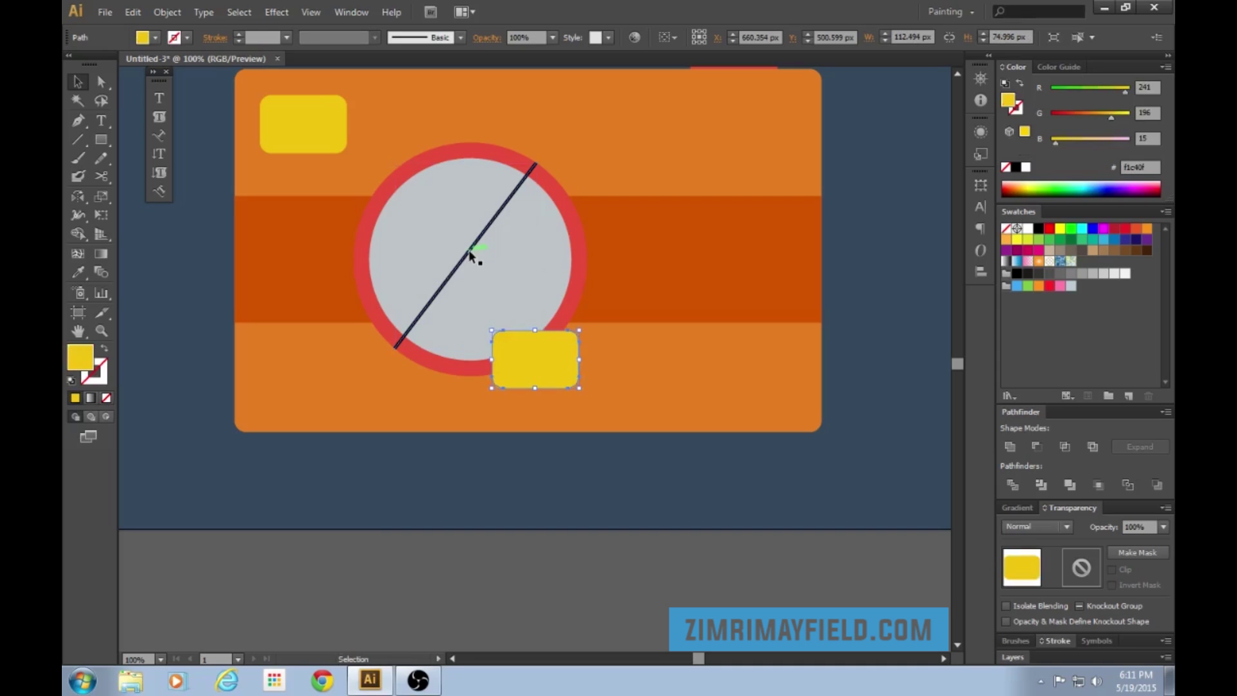
key(ctrl+z)
key(a)
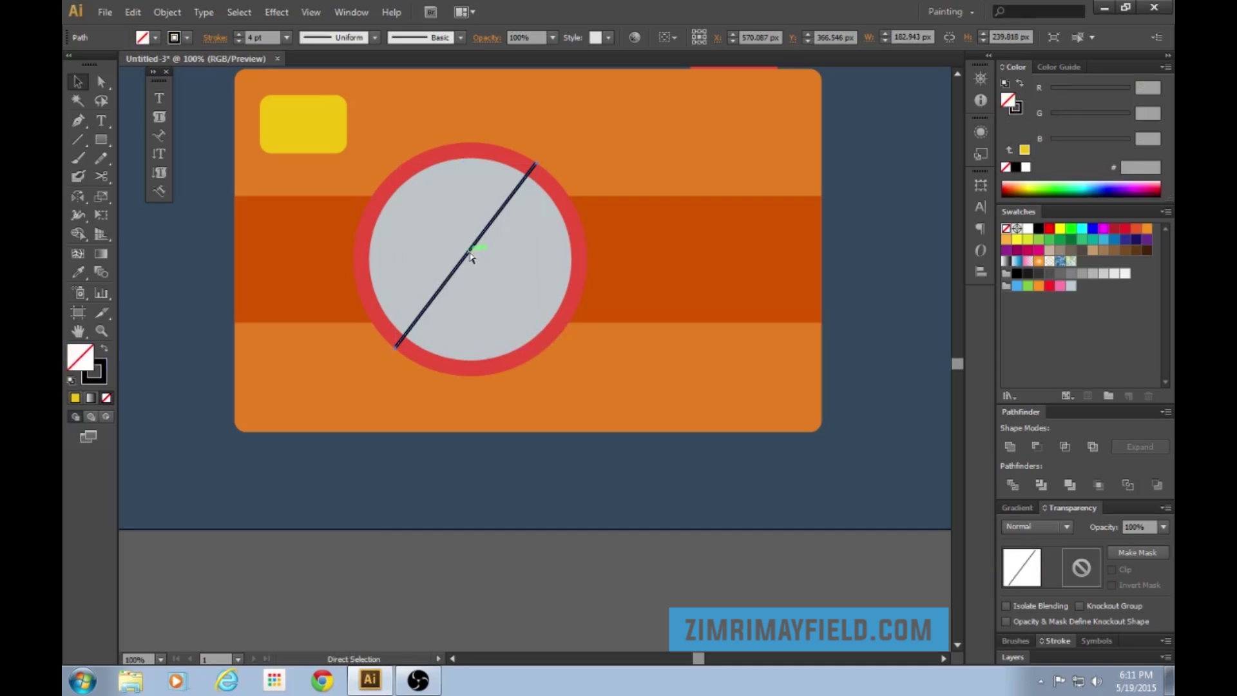
key(ctrl)
key(ctrl)
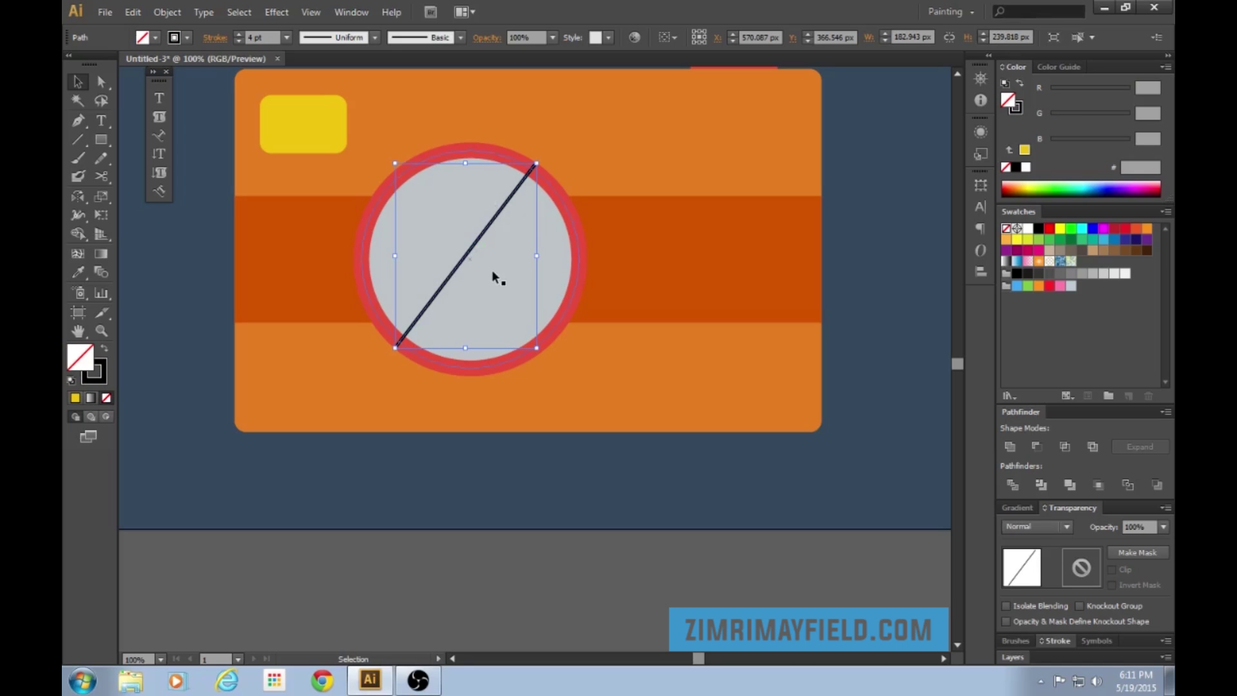
key(ctrl)
Step: Duplicate the diagonal line about 192 px right and 192 px down, and set the copy's opacity to 0%
drag(479, 251, 630, 390)
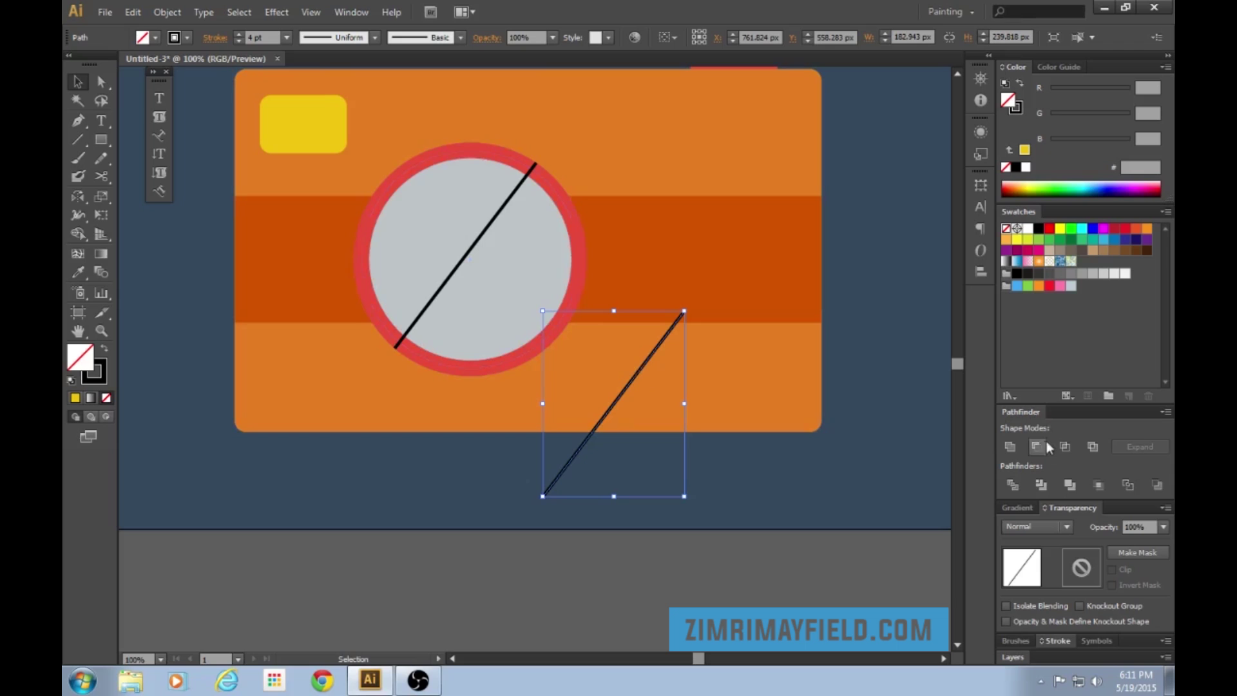
click(1164, 527)
click(1142, 340)
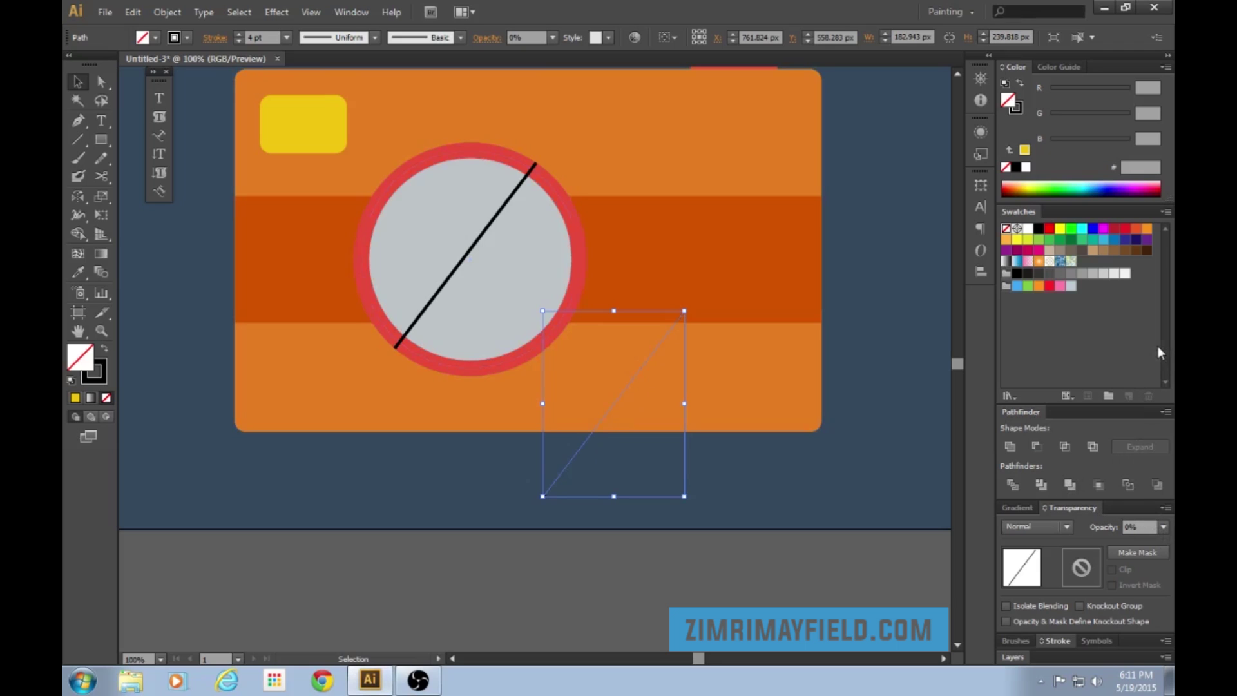
Step: Blend the black line with its transparent copy into a long shadow, and set the blend's opacity to 30%
shift+click(480, 238)
click(171, 13)
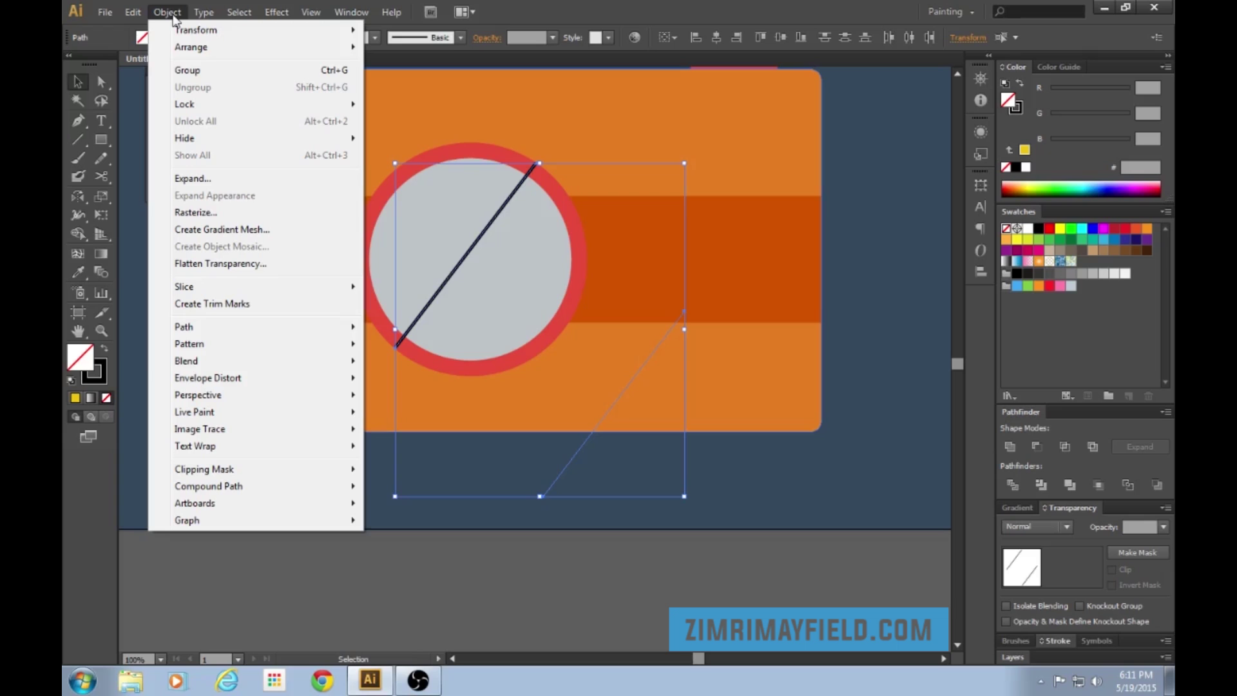
mouse_move(192, 367)
click(395, 361)
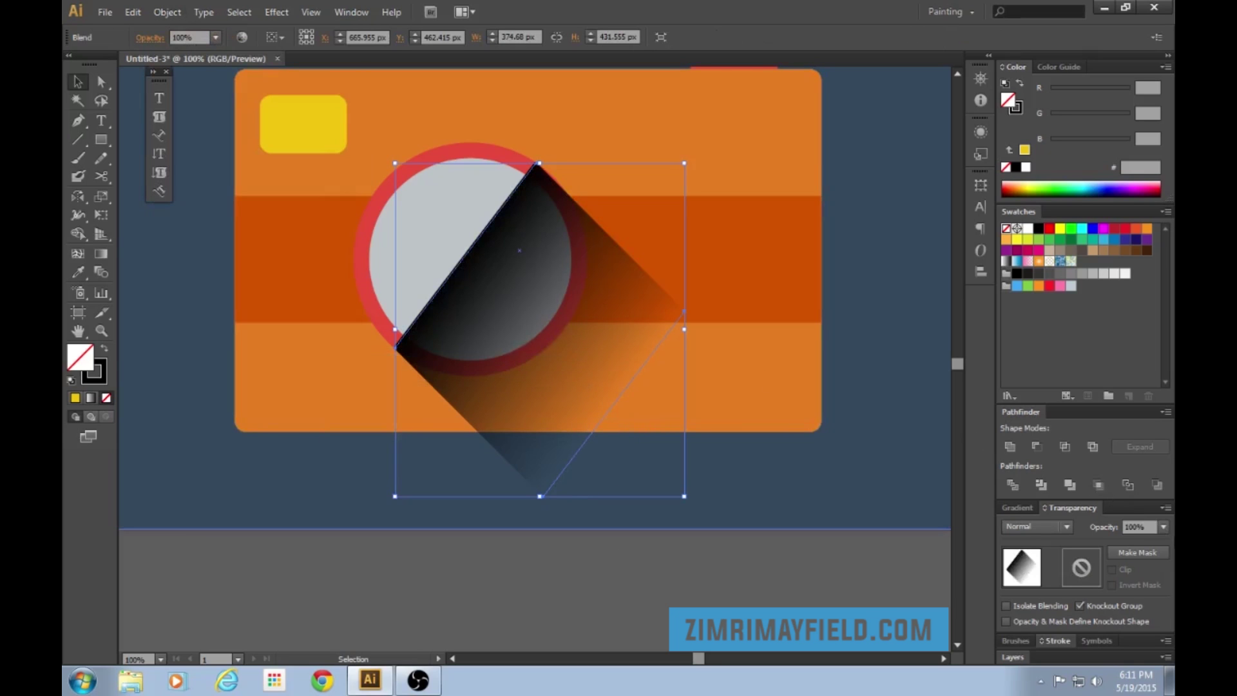
click(1164, 527)
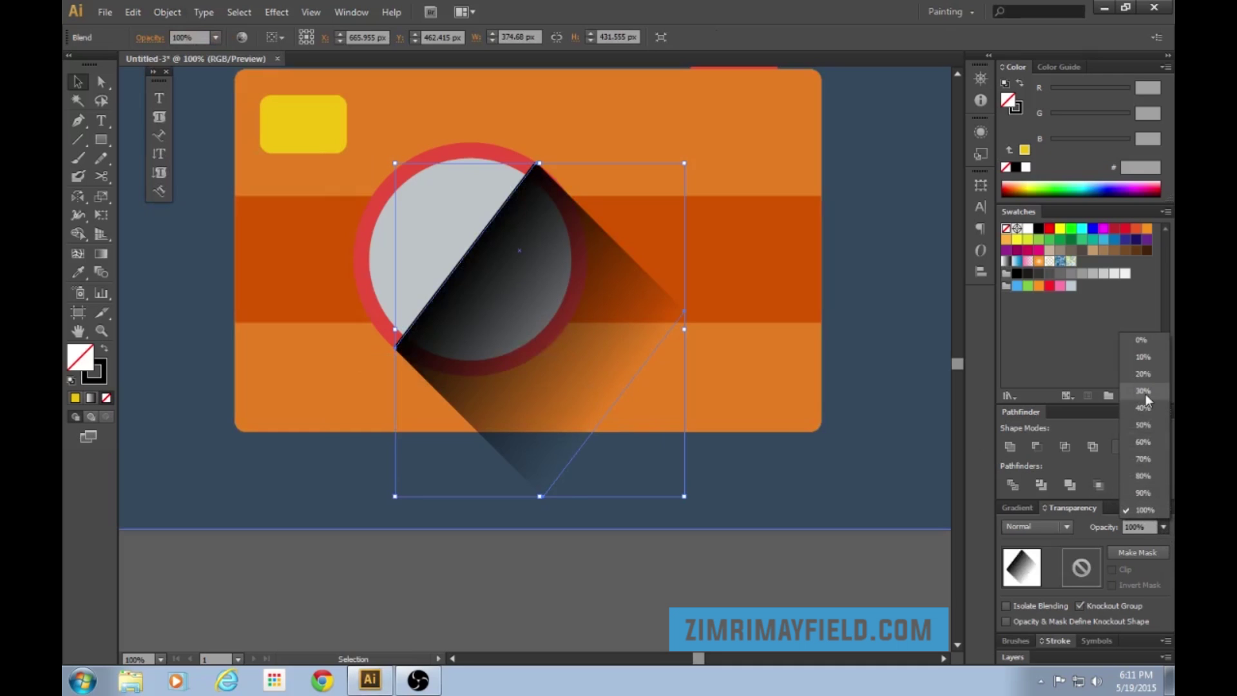
click(1145, 393)
click(771, 602)
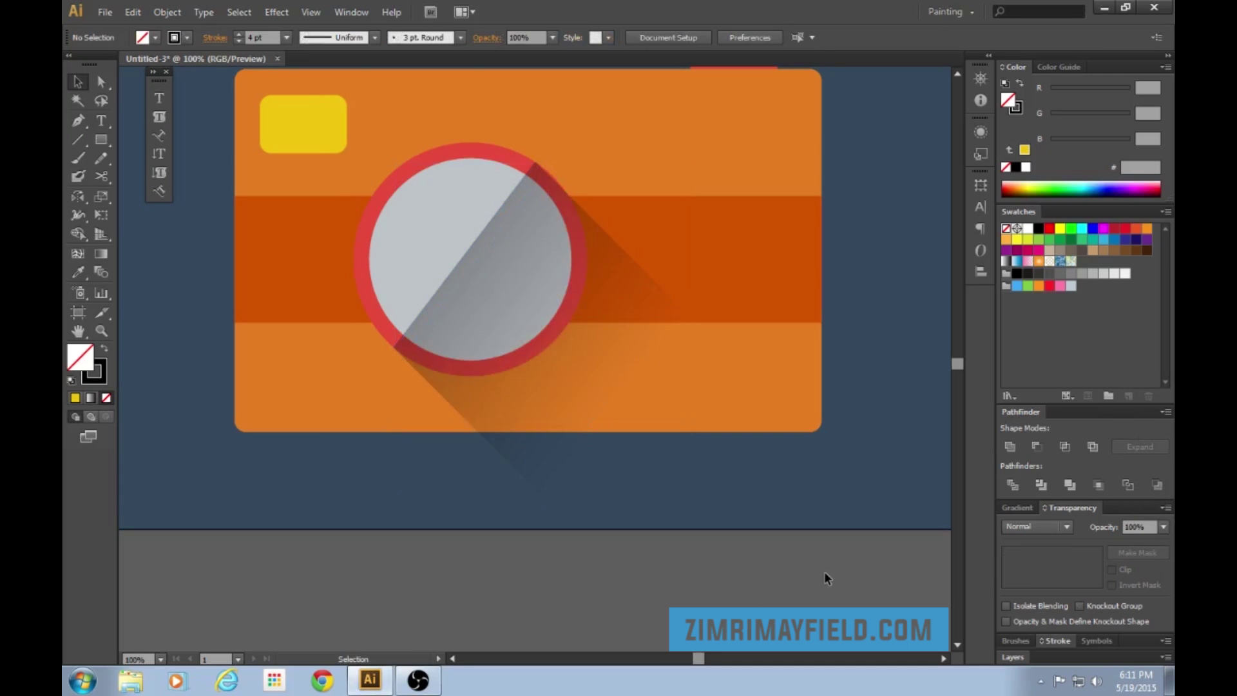
Step: Bring the grey lens and its red ring in front of the blended shadow
key(ctrl+minus)
key(ctrl+minus)
key(ctrl+plus)
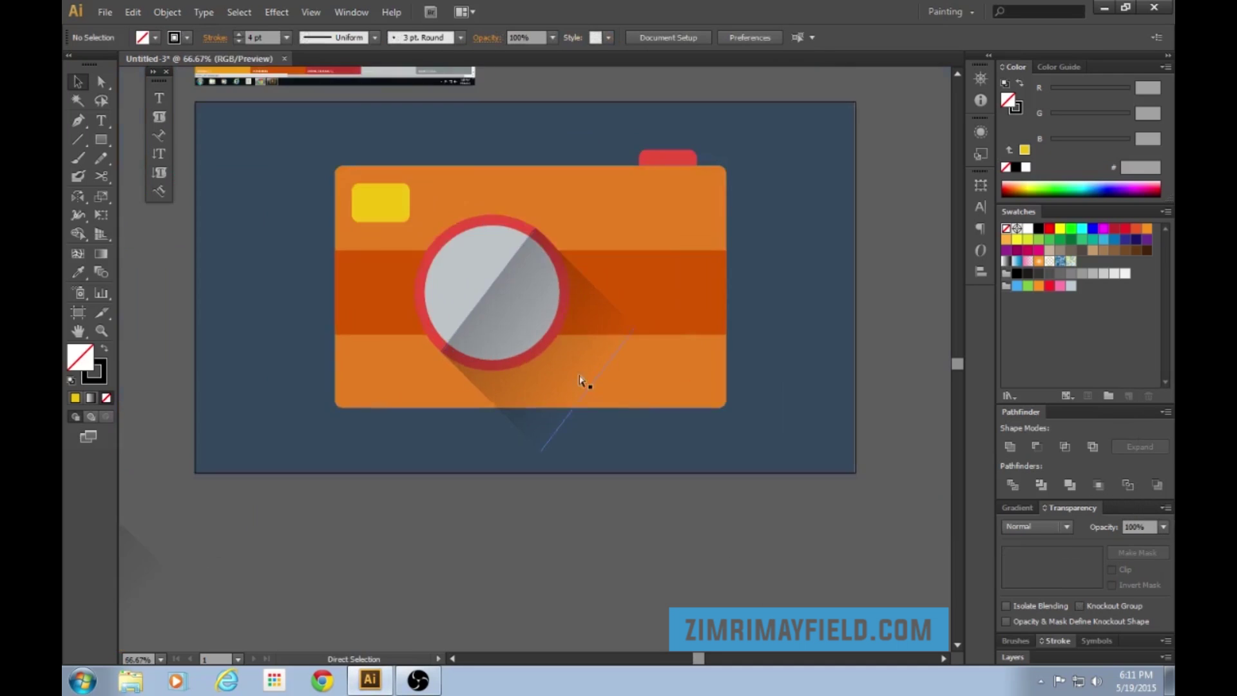
key(ctrl+plus)
click(477, 267)
shift+click(489, 145)
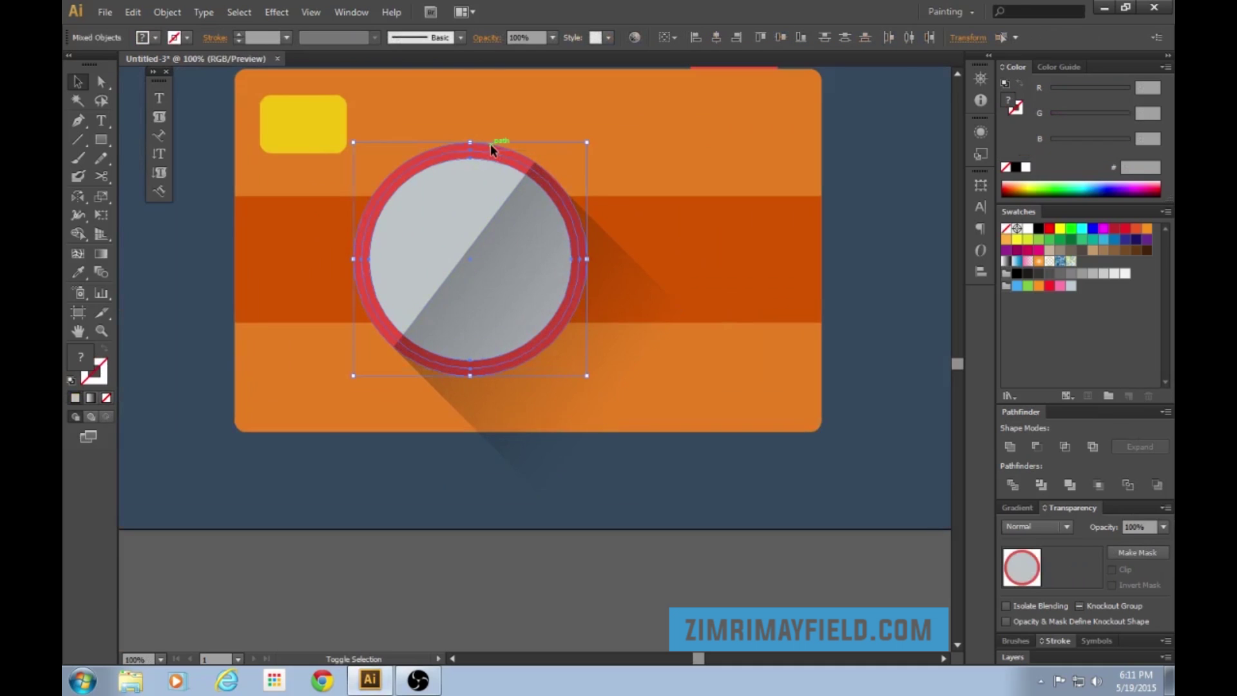
key(ctrl+shift+bracketright)
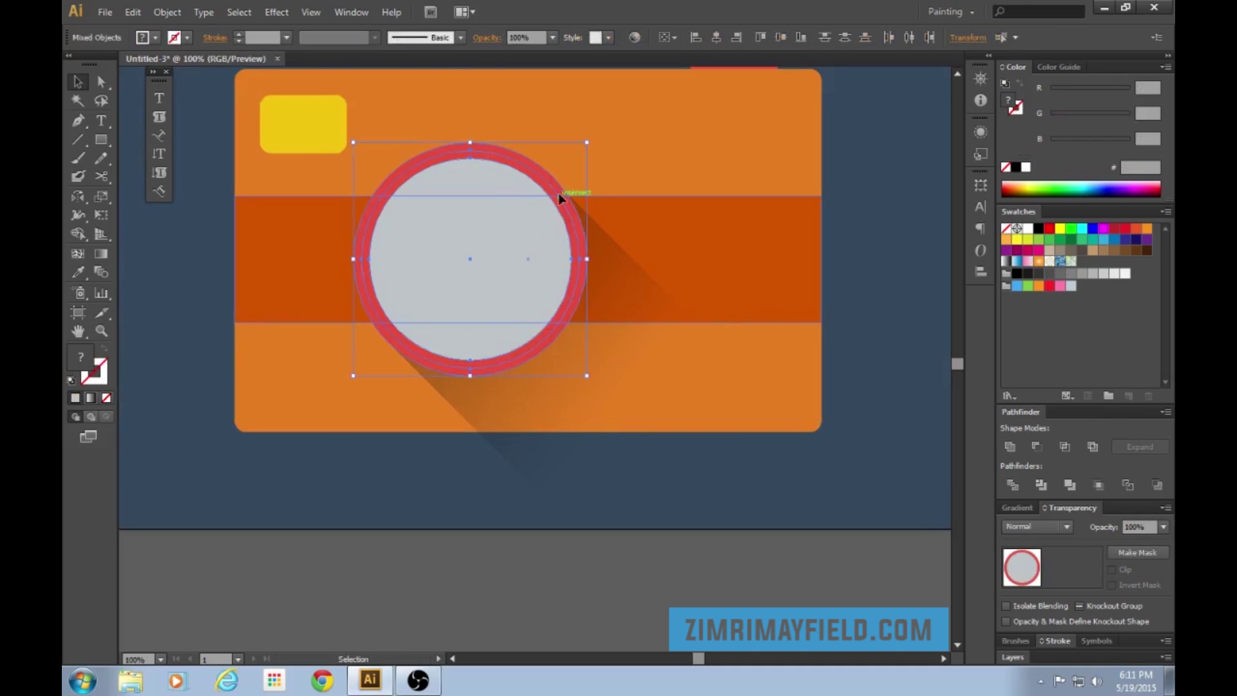
click(682, 539)
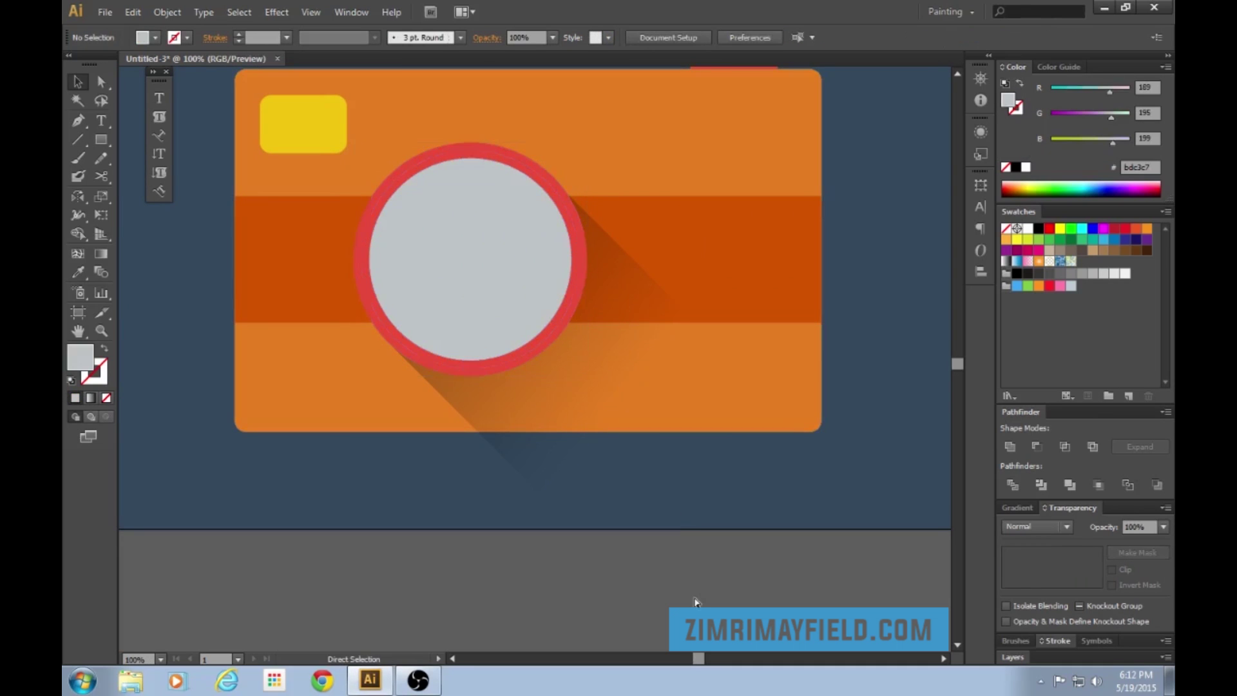
Step: Inspect where the lens's long shadow extends past the lower edge of the camera body
key(ctrl+minus)
key(ctrl+minus)
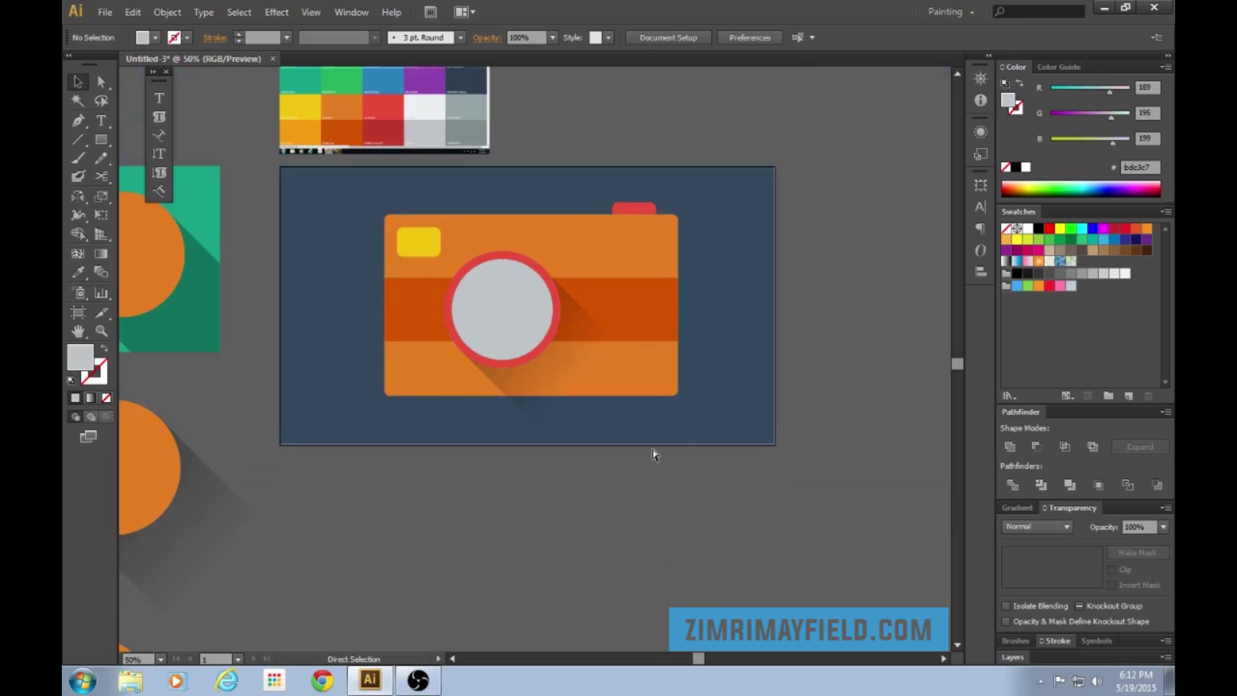
key(ctrl+plus)
key(ctrl+plus)
key(ctrl+plus)
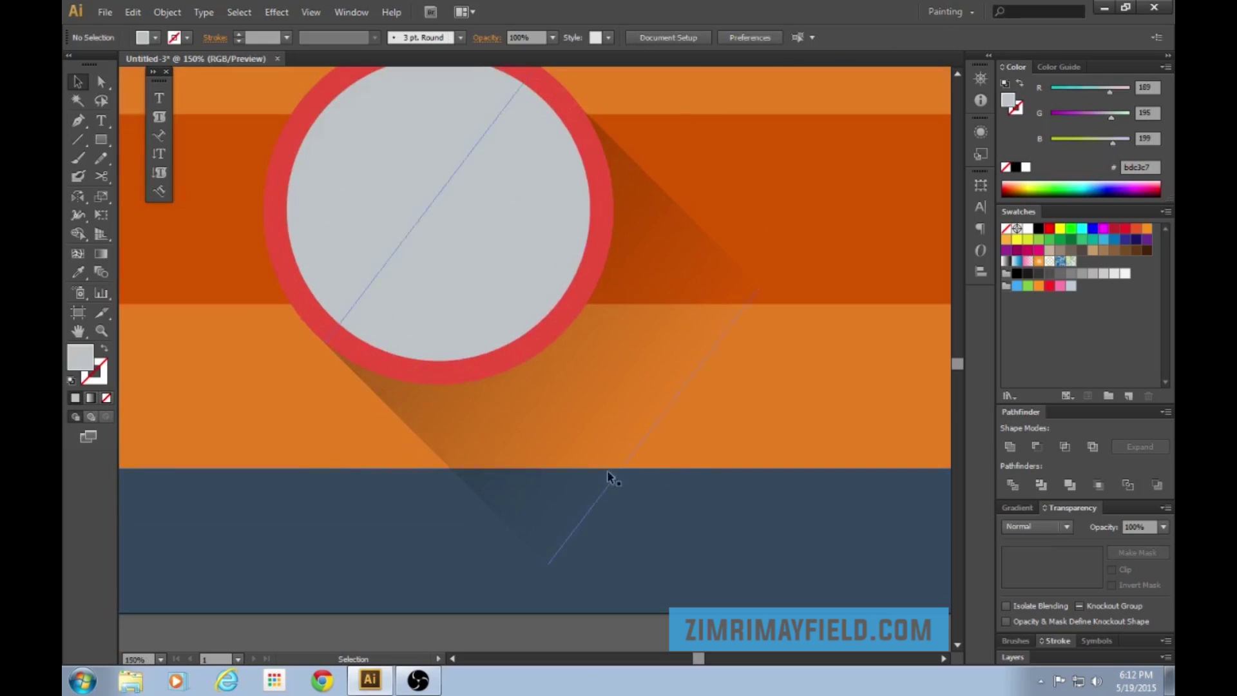
key(ctrl+minus)
key(ctrl+minus)
key(v)
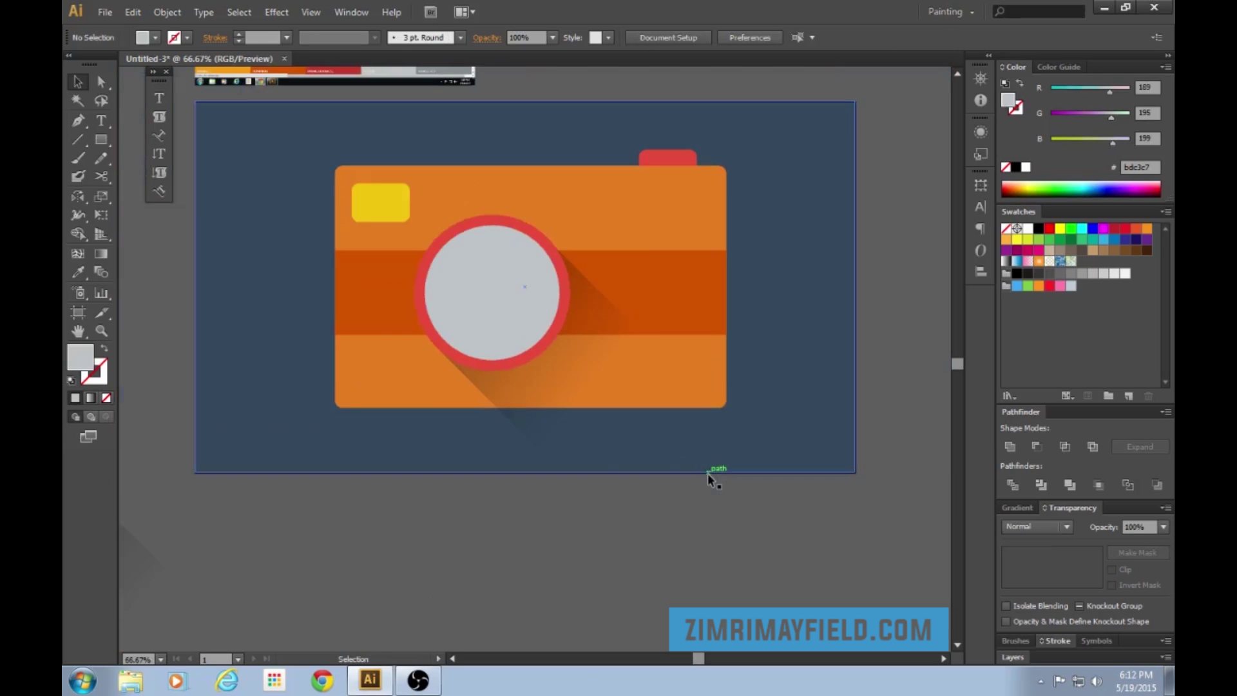
Step: Place a copy of the orange camera body in front of all other artwork
click(710, 386)
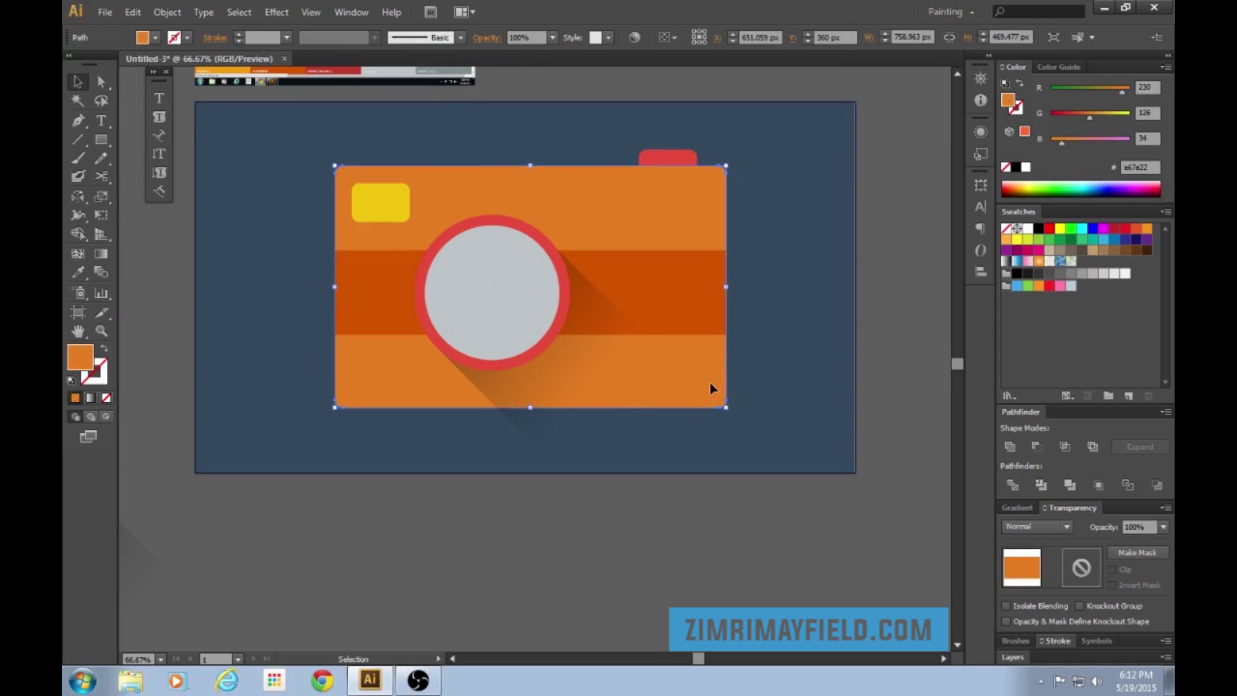
scroll(710, 387, up, 1)
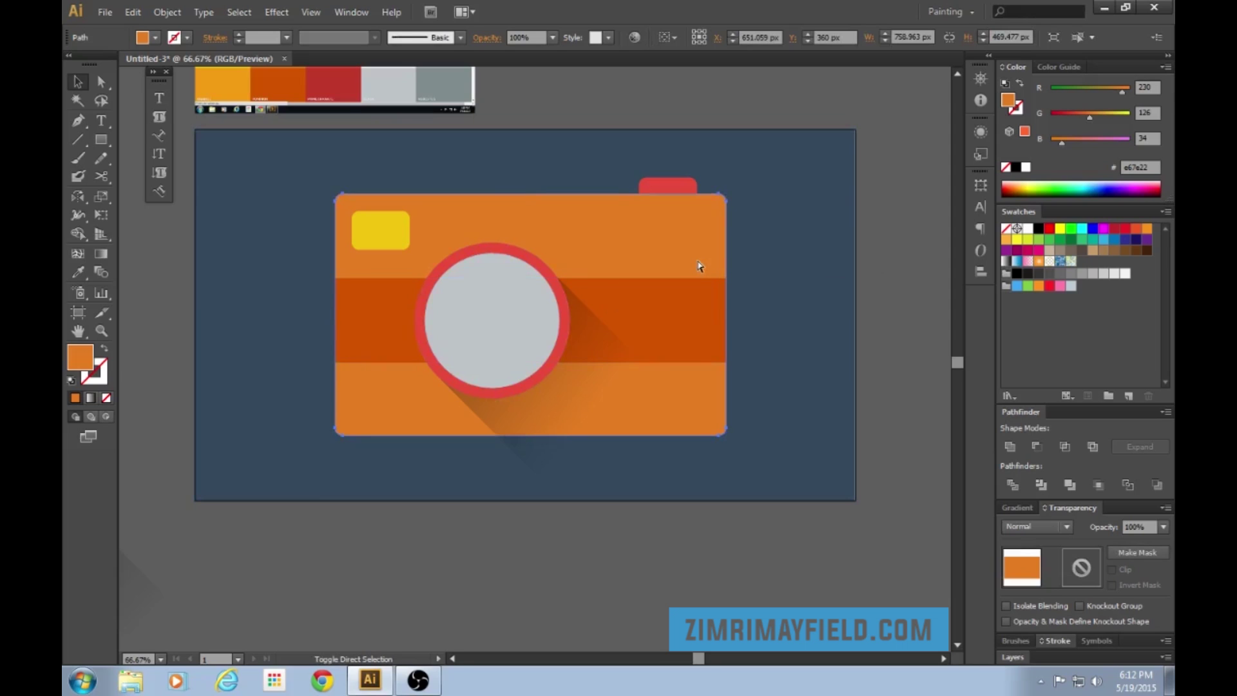
key(ctrl+shift+bracketright)
click(902, 279)
Step: Clip the lens's blended long shadow to the camera outline, using the front orange body copy as the clipping mask
click(700, 221)
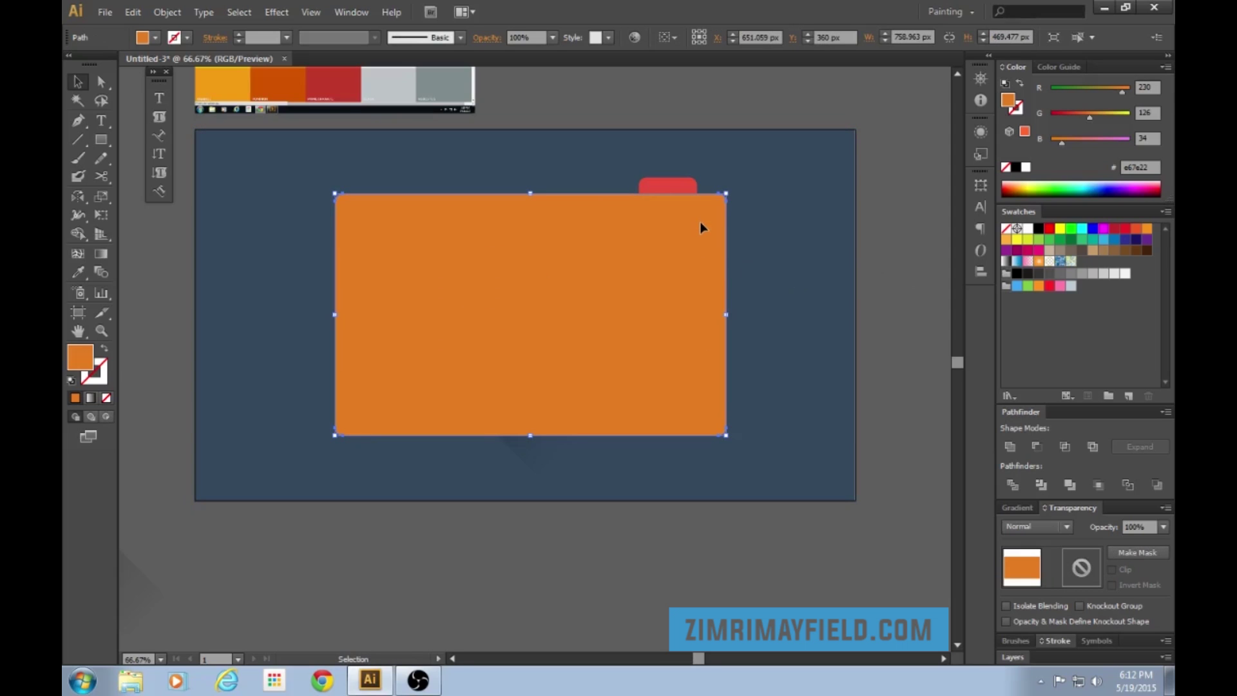
shift+click(549, 457)
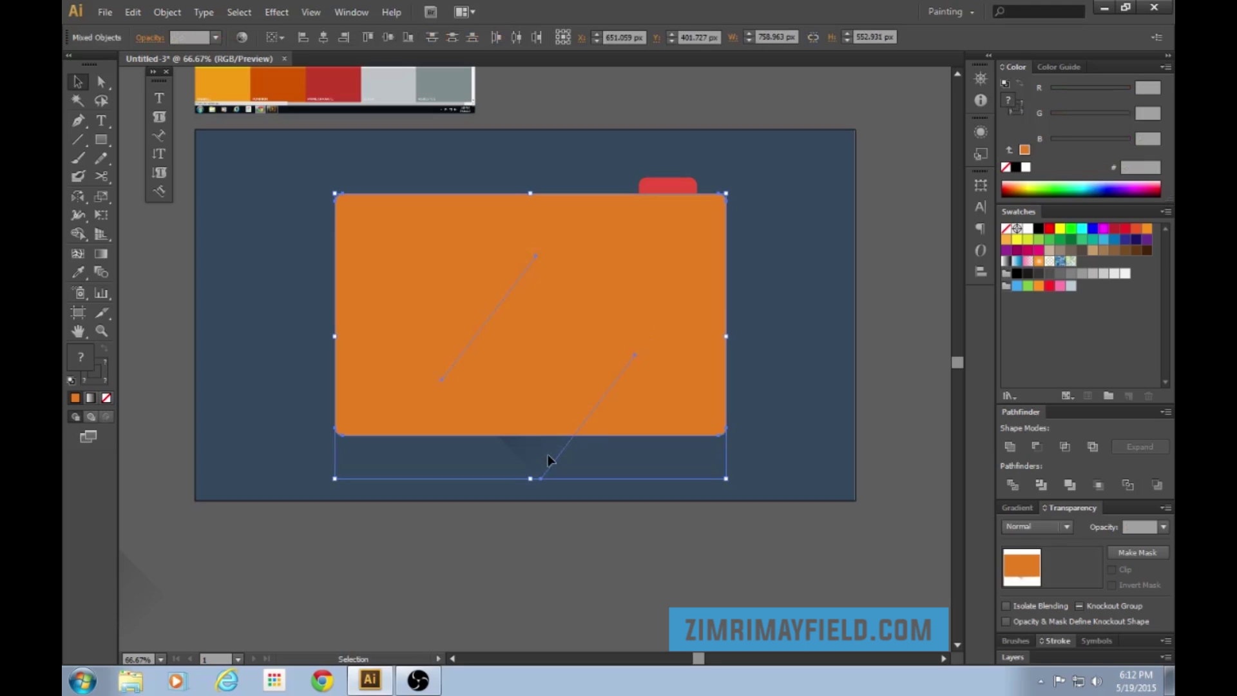
key(ctrl+7)
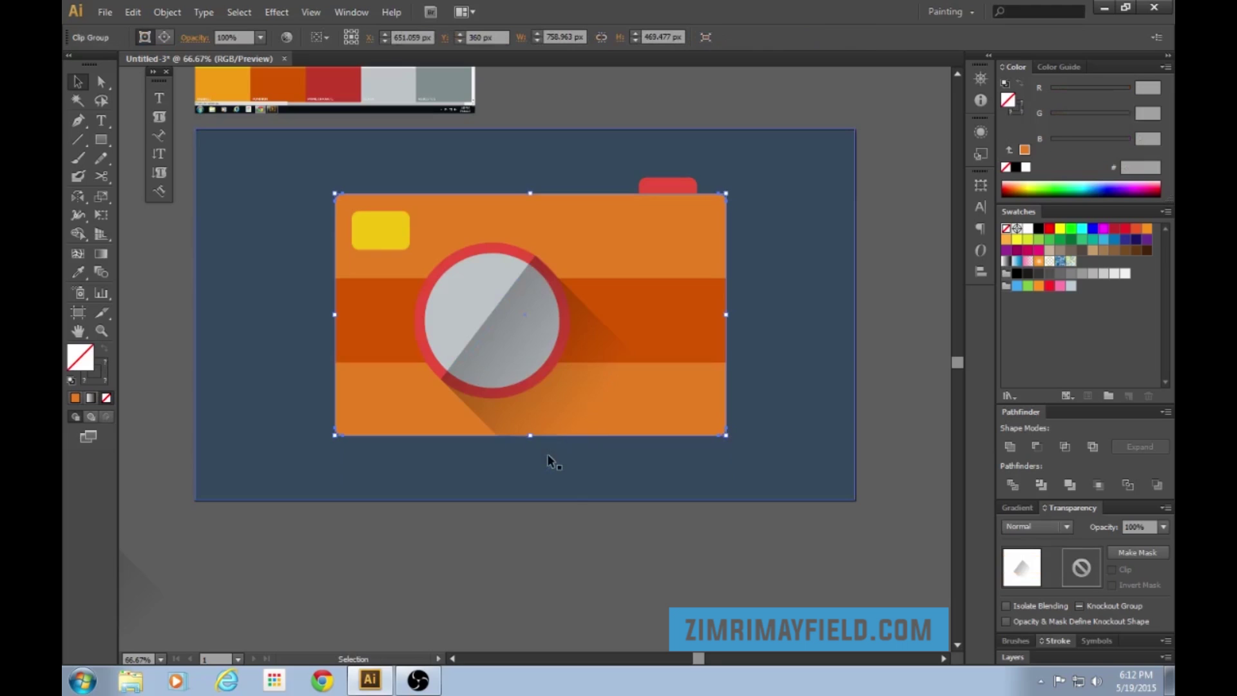
click(578, 574)
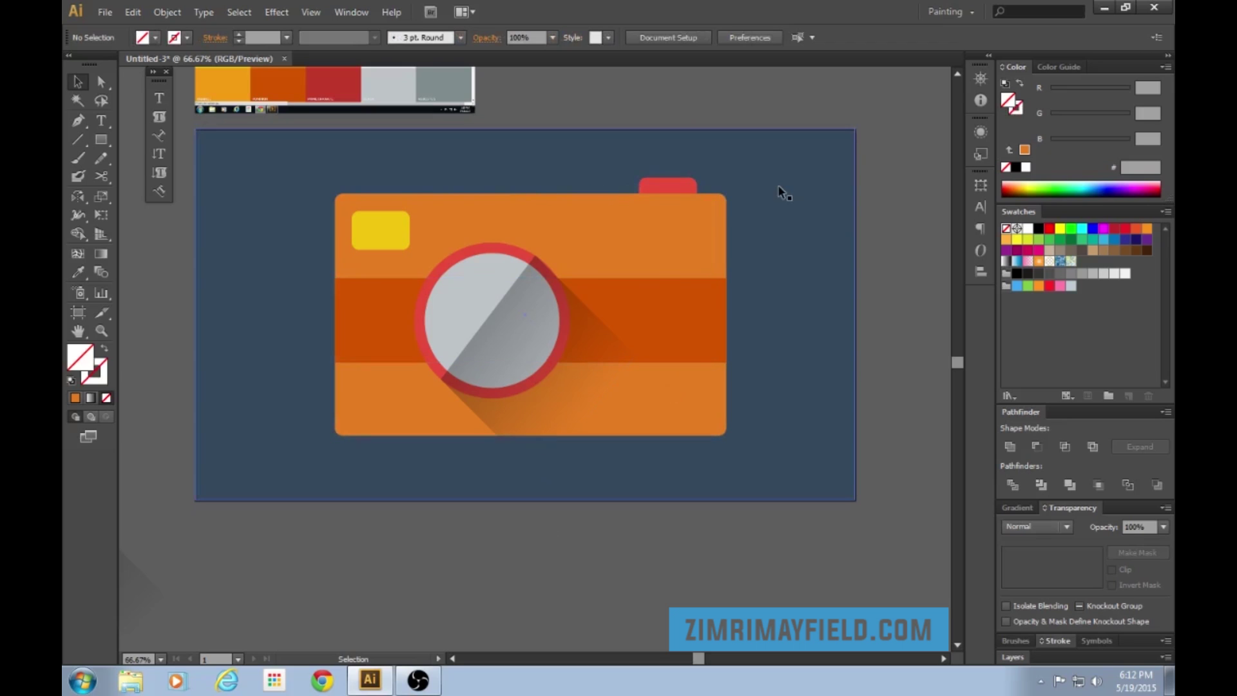
Step: Bring the grey lens circle and its red ring in front of the clipped shadow
click(487, 284)
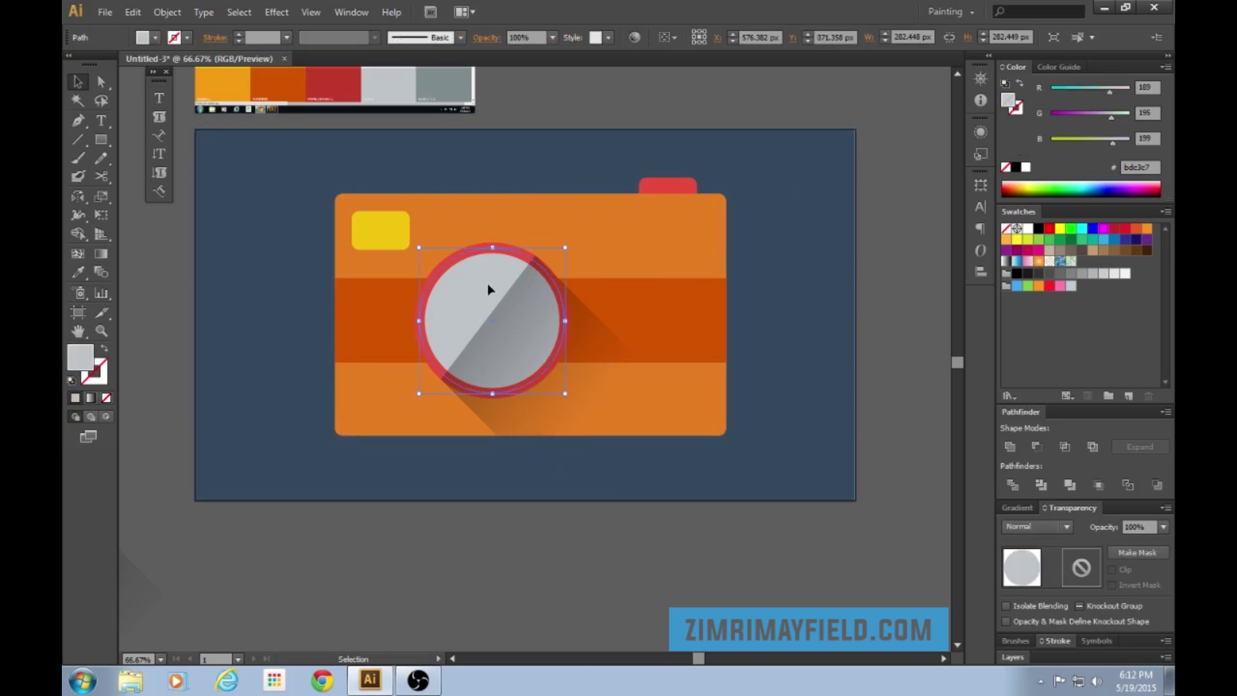
shift+click(507, 248)
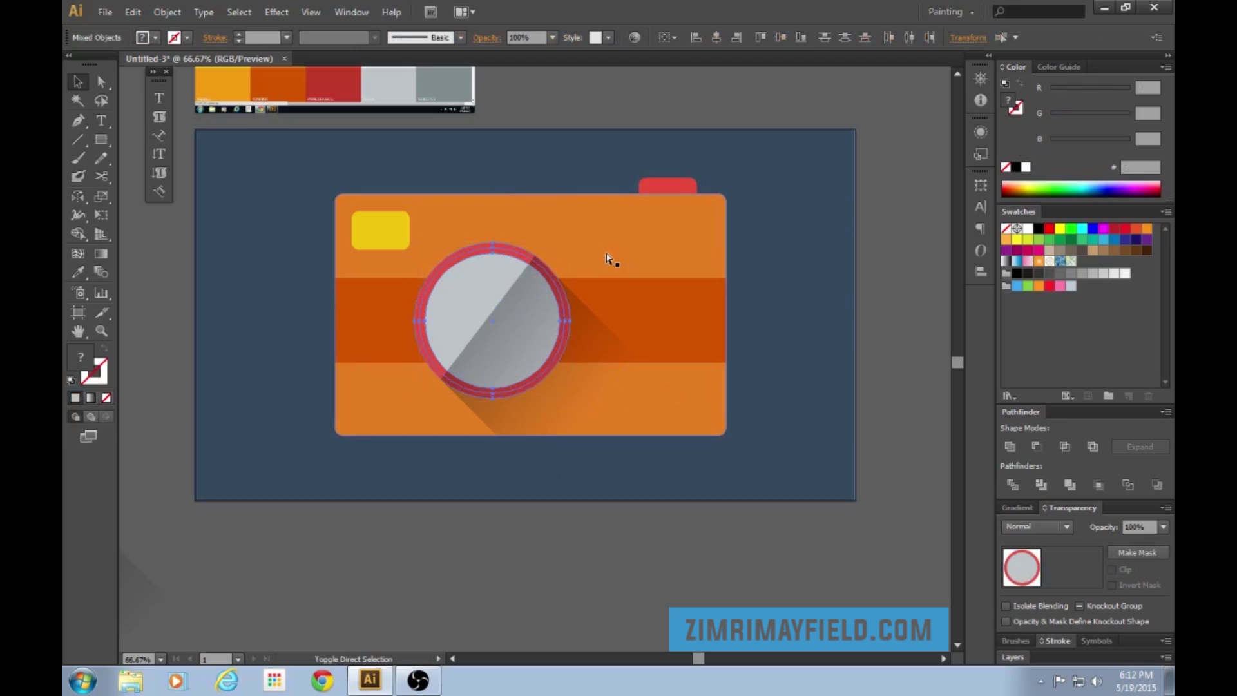
key(ctrl+shift+bracketright)
click(712, 581)
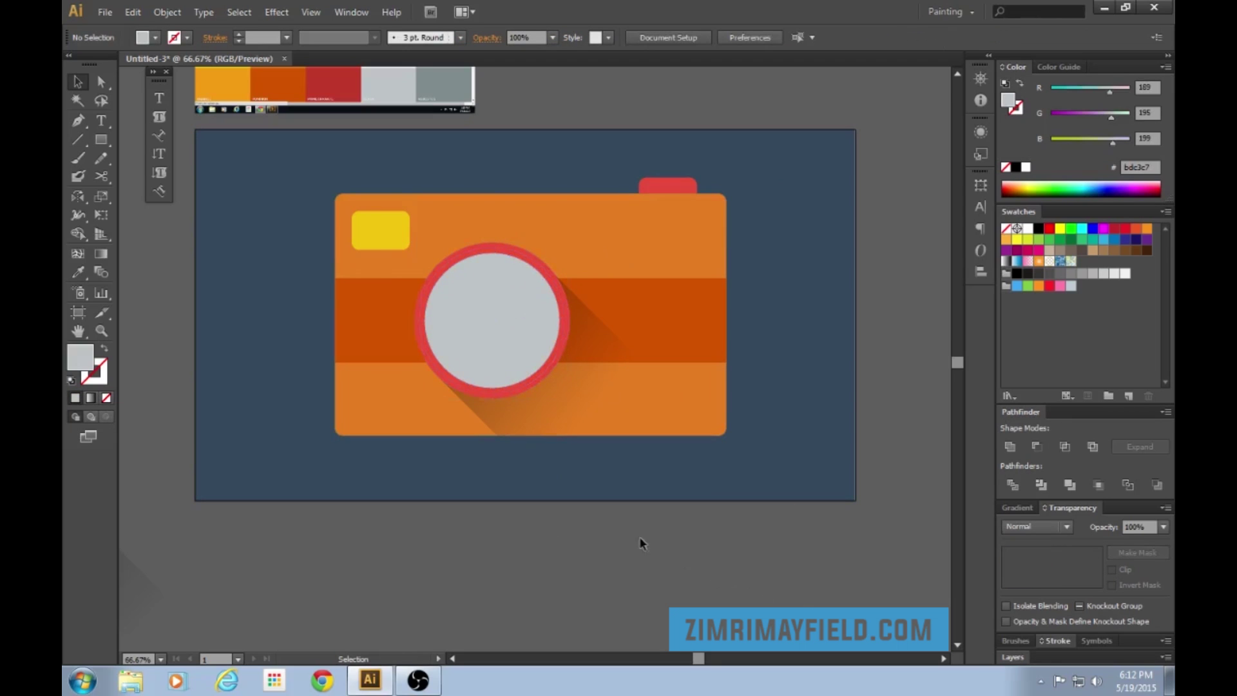
Step: Inspect the camera's clipped lens shadow and compare it with the long-shadow circle examples
scroll(573, 545, down, 1)
key(ctrl+minus)
key(ctrl+minus)
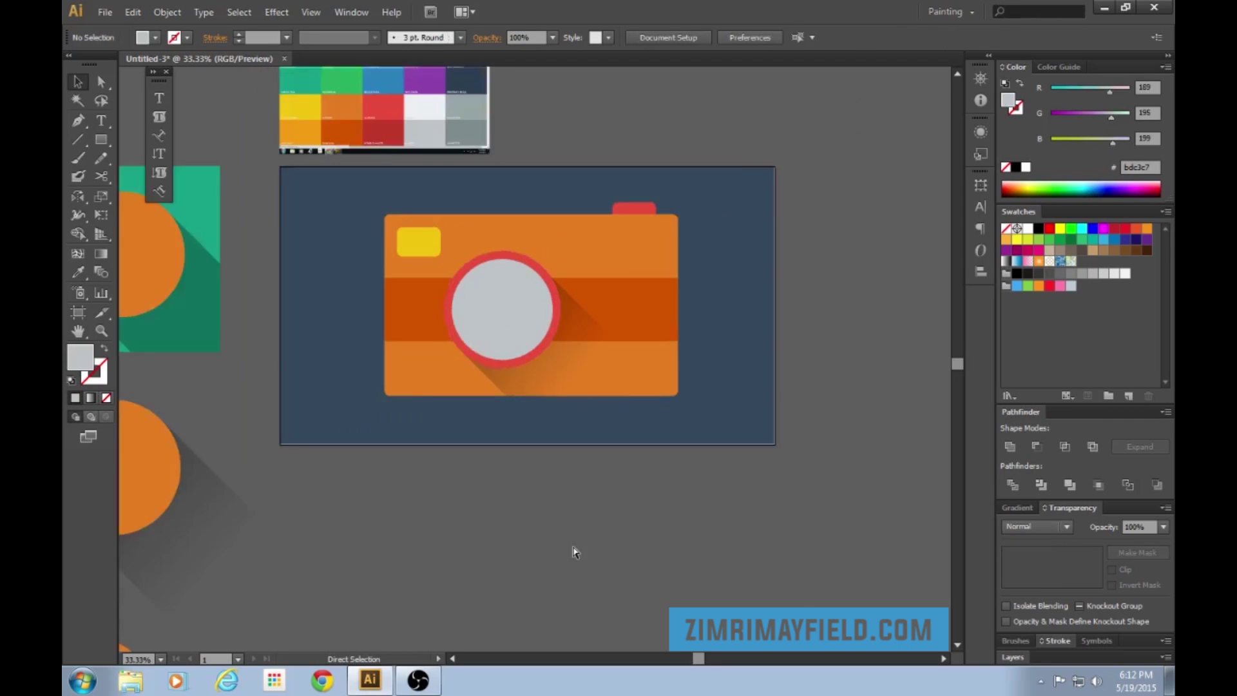
drag(202, 355, 201, 358)
click(342, 441)
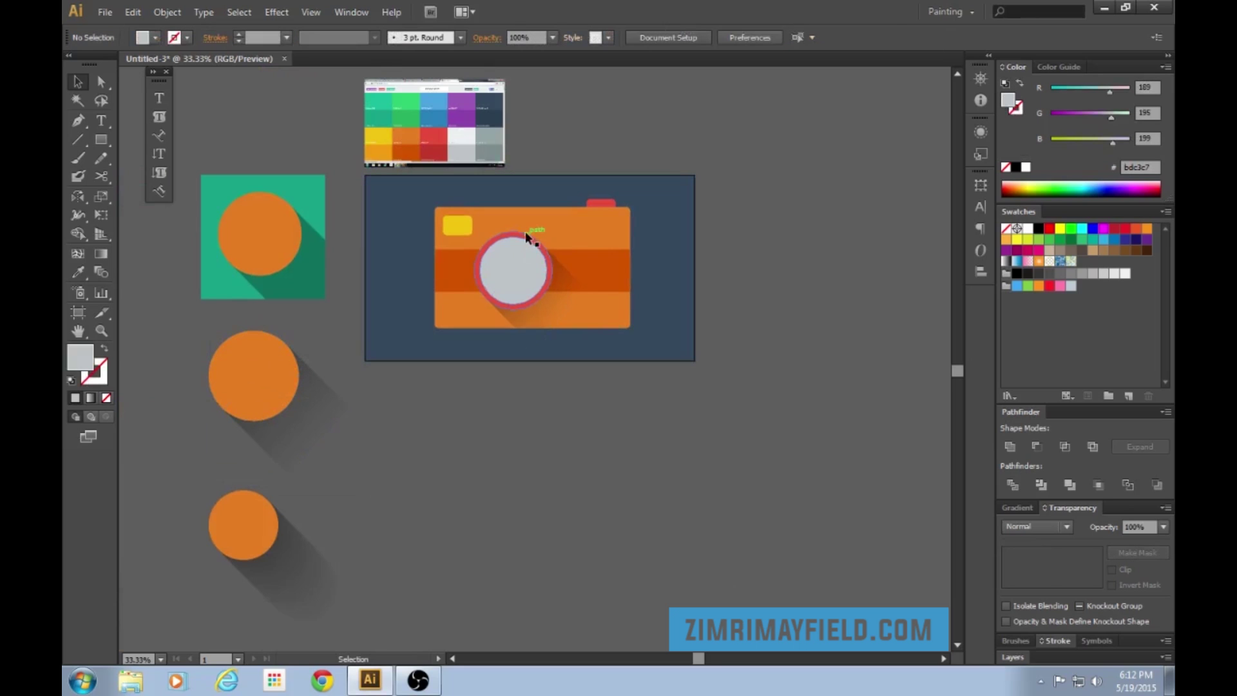
key(ctrl+plus)
key(ctrl+plus)
scroll(577, 426, up, 4)
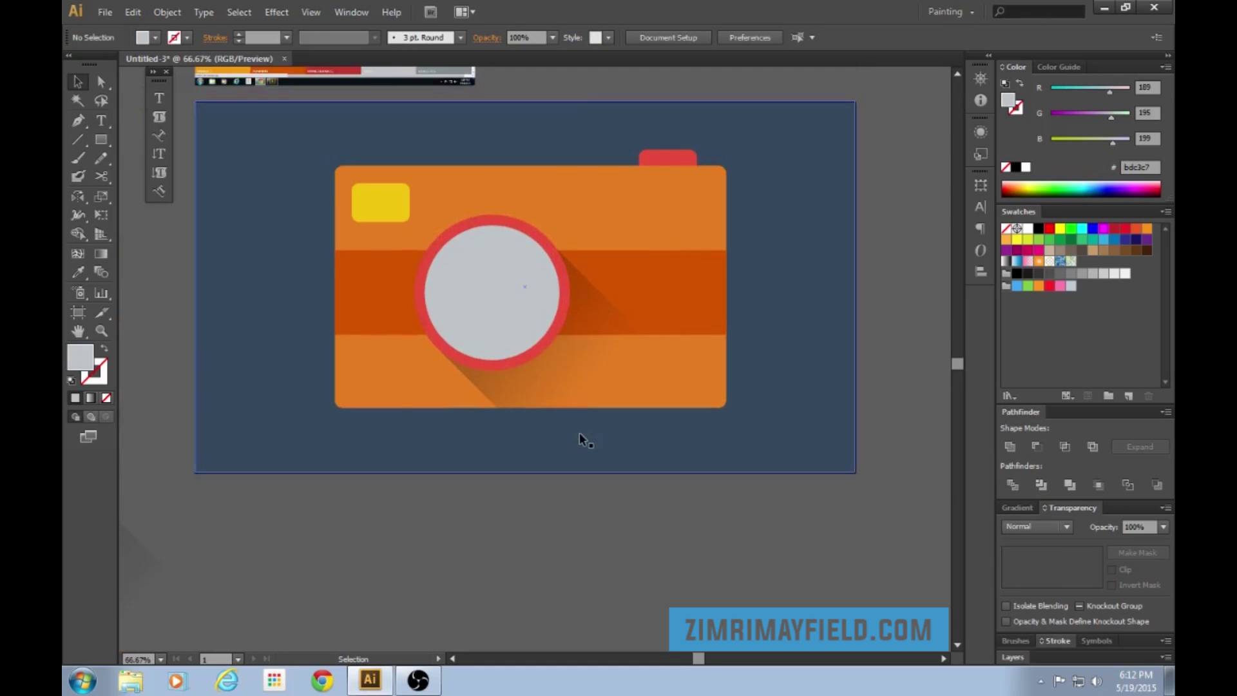
key(ctrl+minus)
key(ctrl+minus)
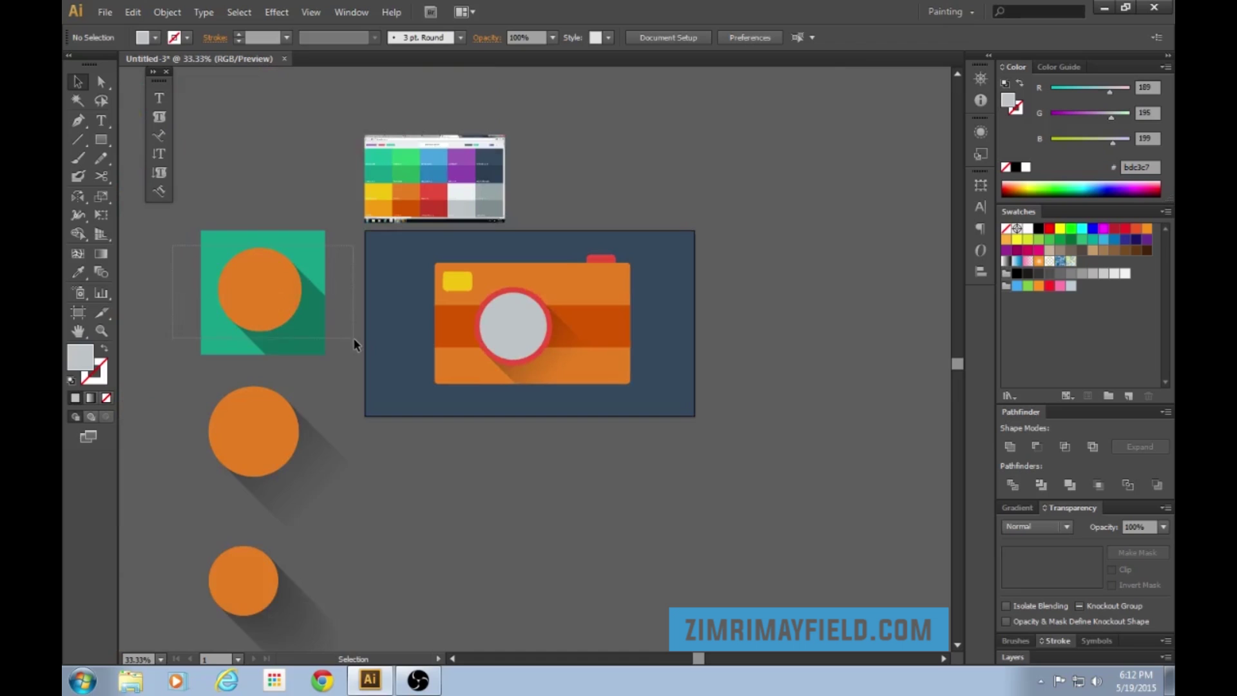
drag(343, 343, 345, 344)
Step: Group all camera parts, leaving out the dark blue background, and shrink the camera around its centre
drag(777, 554, 316, 133)
shift+click(815, 216)
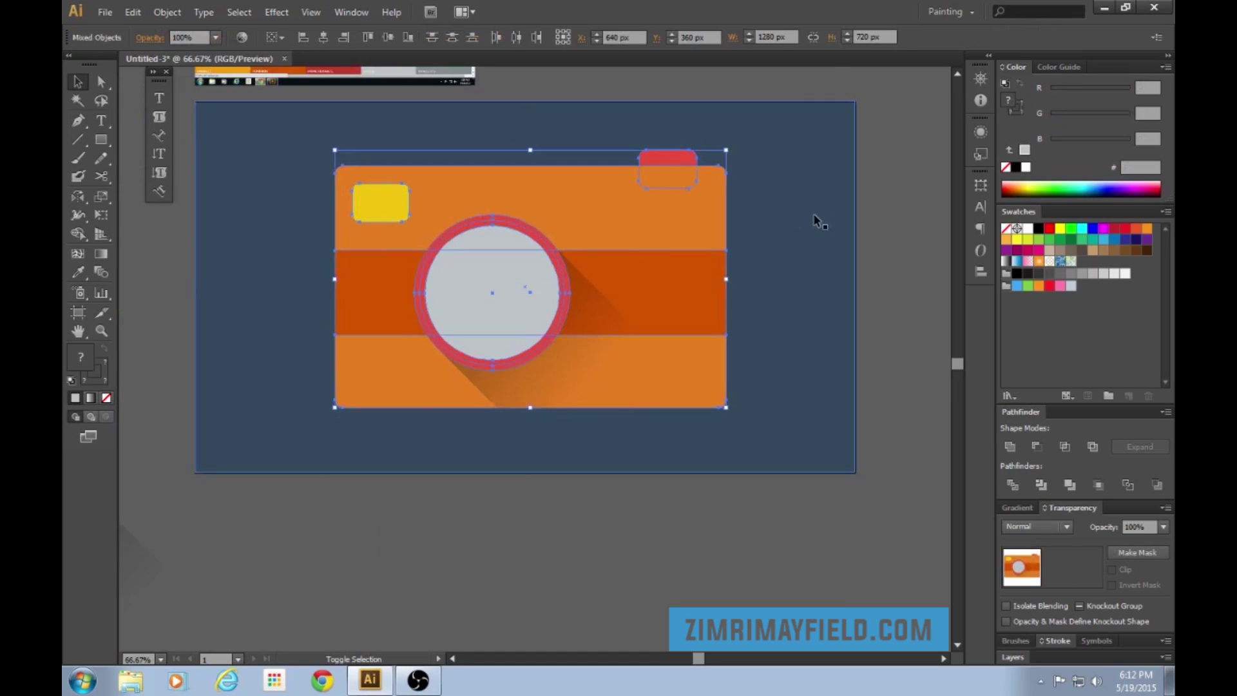
drag(727, 149, 671, 185)
key(a)
key(v)
click(624, 473)
Step: Scale the camera group down further to about 372 × 245 px and move it down about 8 px
click(632, 271)
drag(671, 189, 626, 216)
mouse_move(592, 262)
mouse_down()
mouse_move(592, 250)
mouse_move(589, 264)
mouse_up()
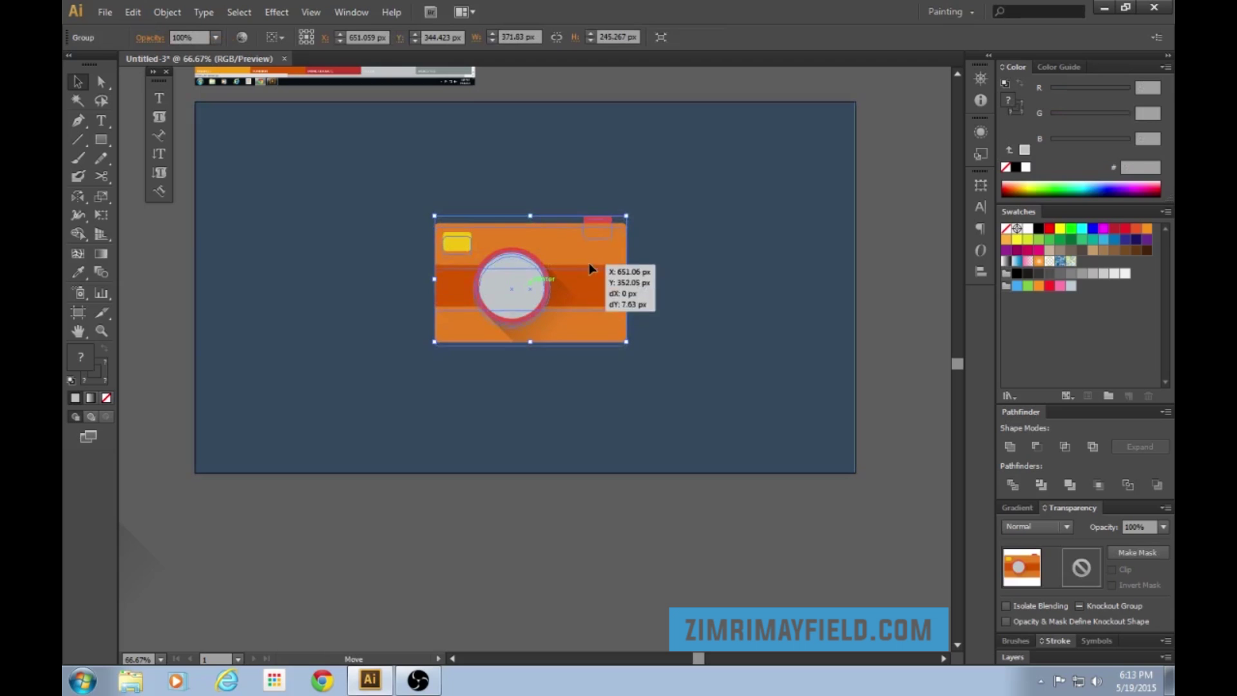
click(635, 477)
Step: Draw a grey circle about 593 px in diameter around the camera
key(ctrl+minus)
key(ctrl+minus)
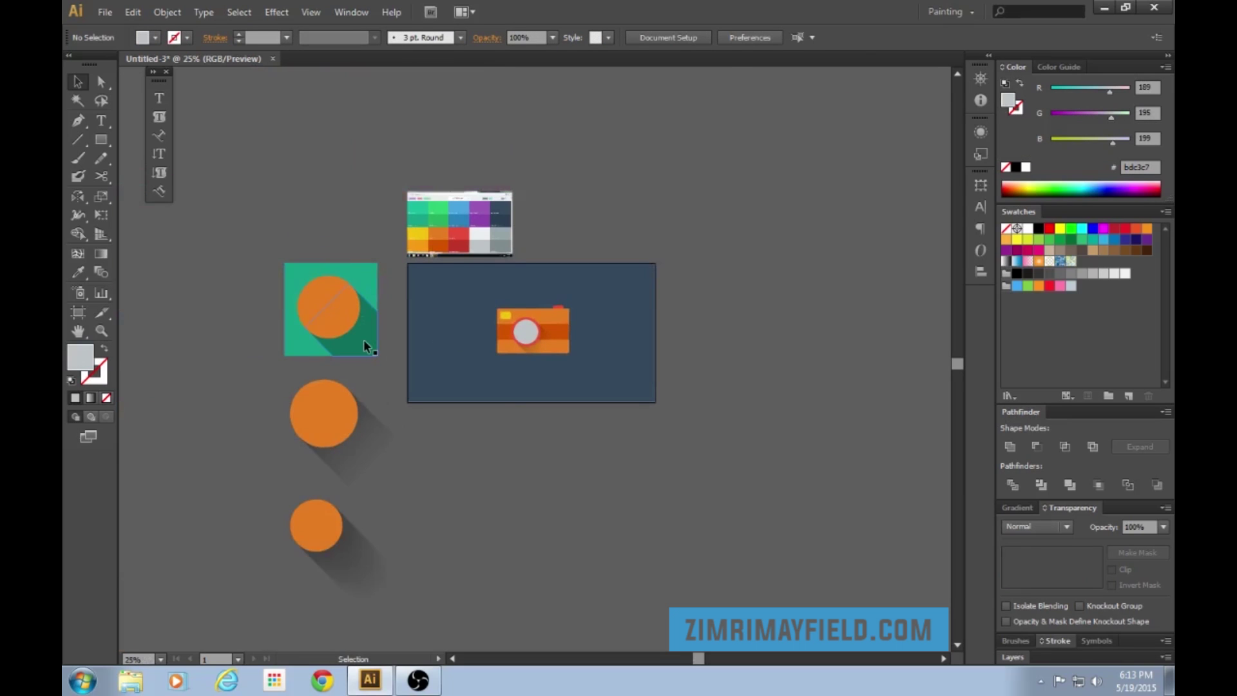
key(ctrl+plus)
key(ctrl+plus)
key(ctrl+plus)
key(l)
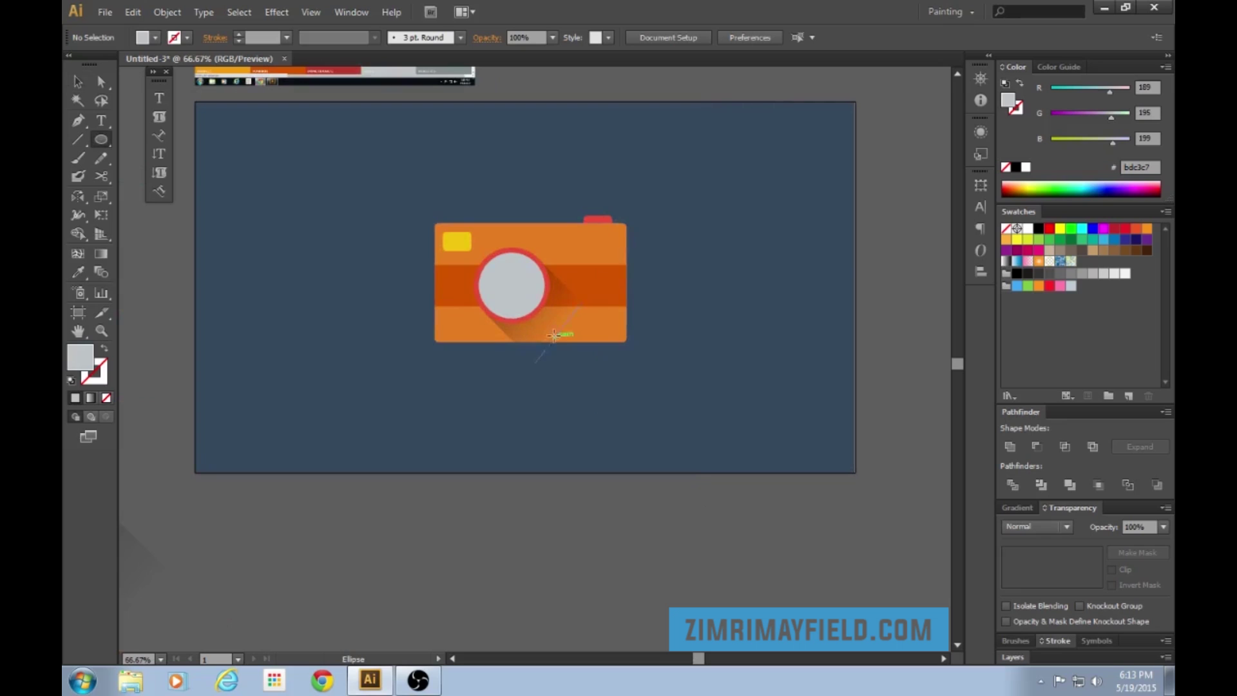
drag(532, 282, 625, 385)
Step: Stack the grey circle behind the camera, and send the dark blue background behind the circle
key(v)
key(ctrl+shift+bracketleft)
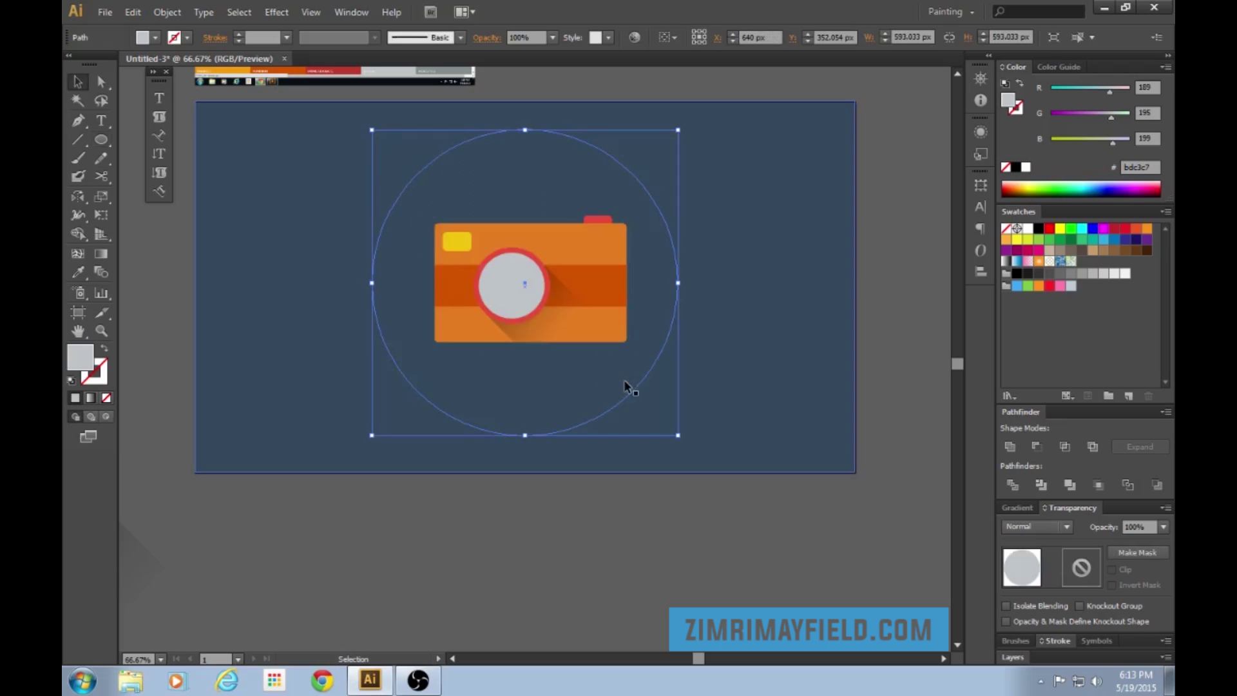
click(798, 352)
key(ctrl+shift+bracketleft)
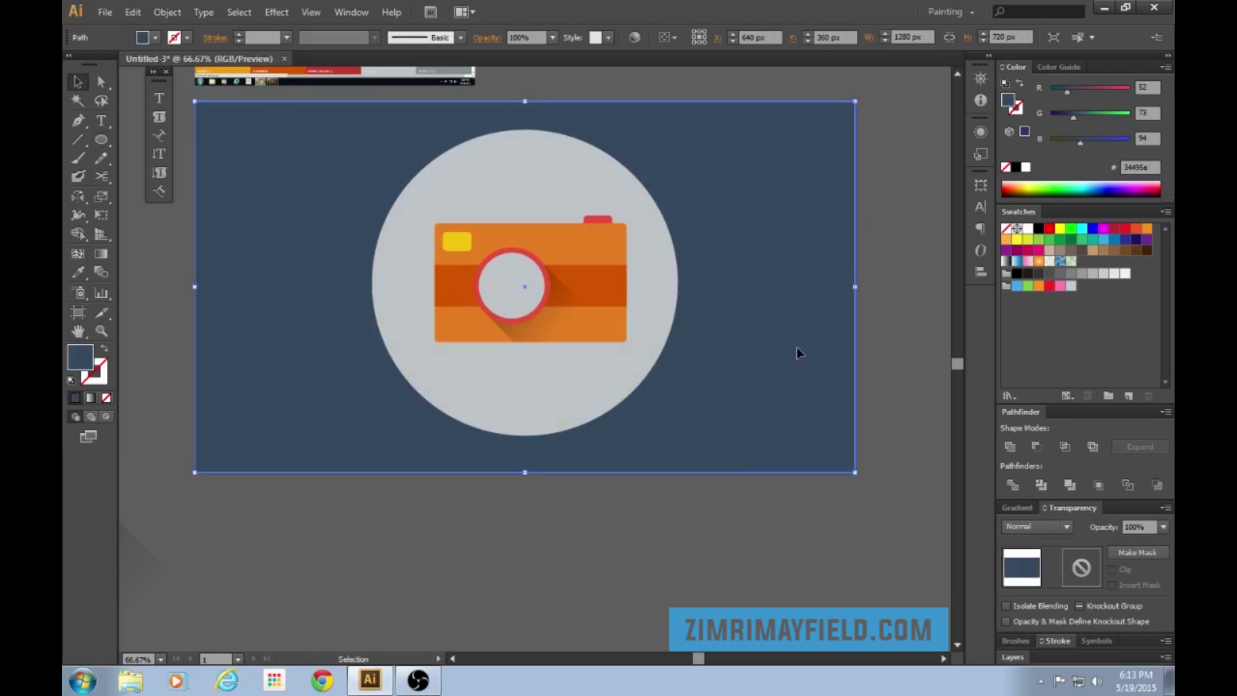
click(647, 575)
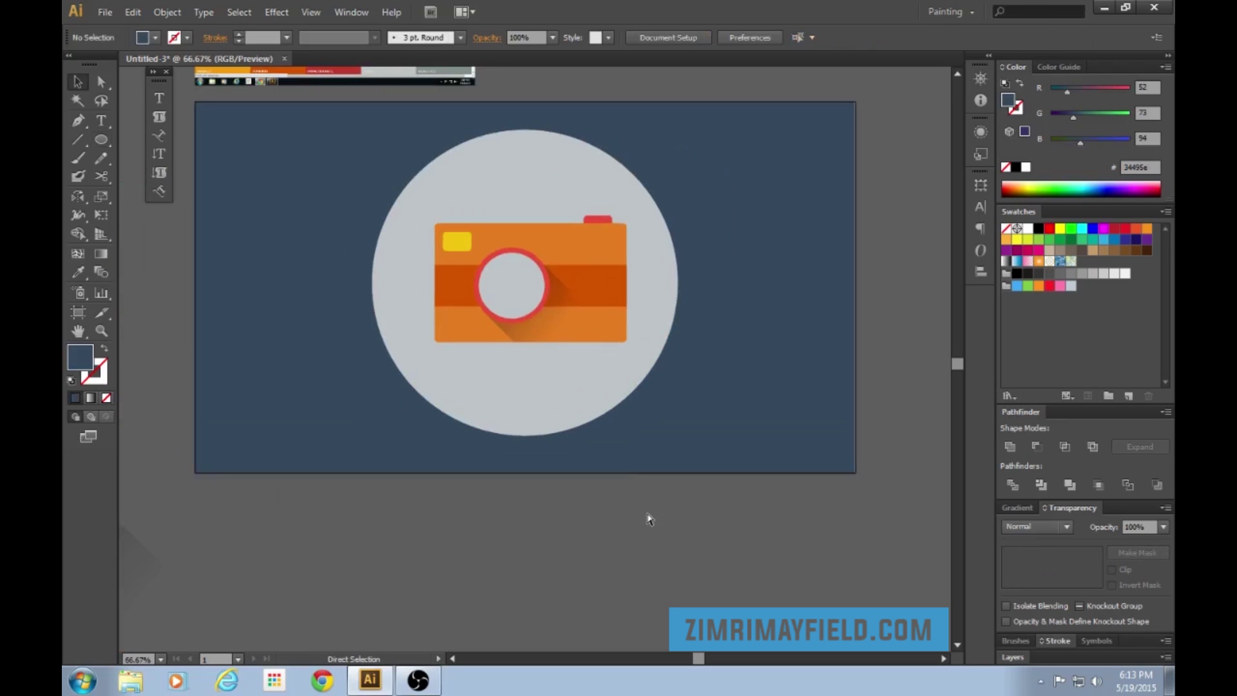
Step: Move the large grey circle up 12 px and fill it with the light blue #4aa3df sampled from the palette image
drag(573, 421, 577, 413)
key(ctrl+minus)
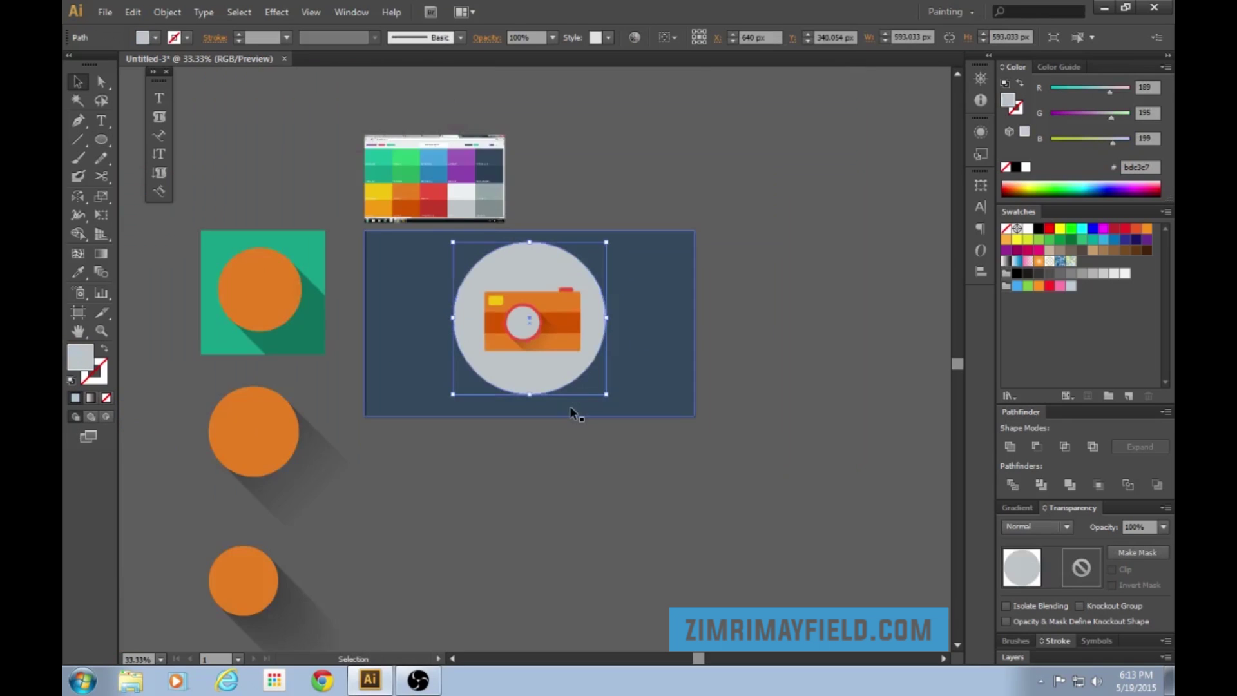
scroll(570, 406, up, 3)
key(i)
click(443, 255)
key(v)
click(698, 276)
scroll(698, 278, down, 3)
key(ctrl+1)
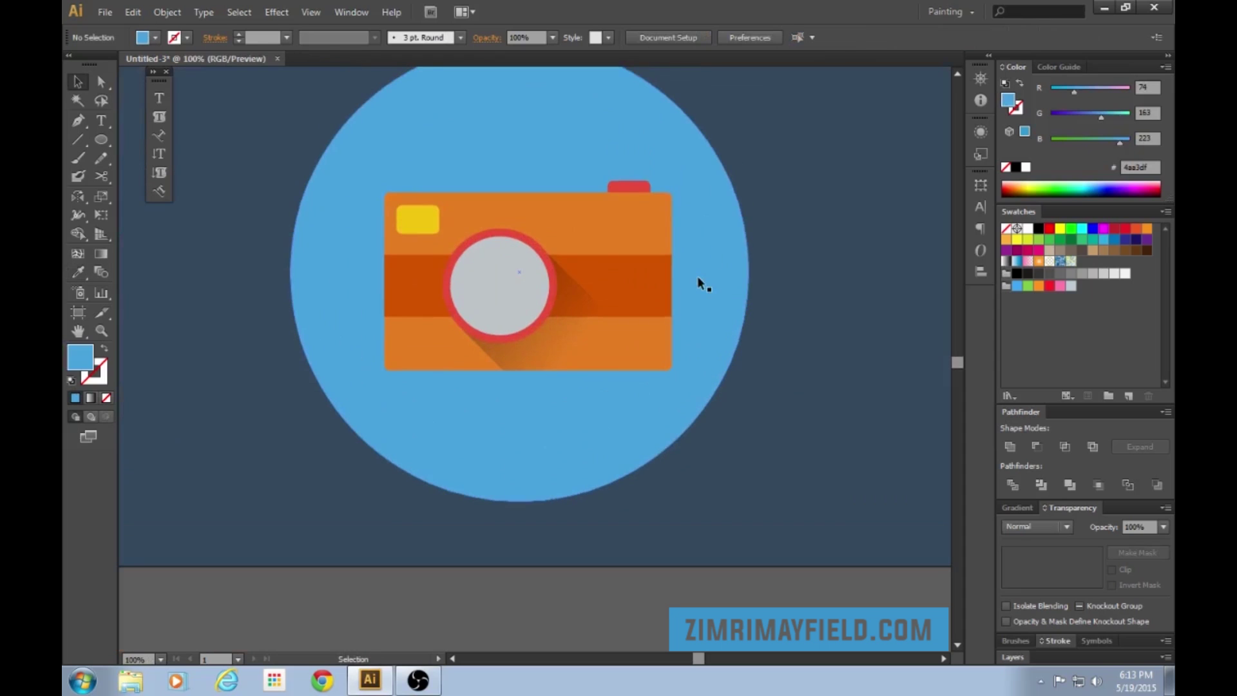
Step: Shift the blue circle slightly down and to the right, and centre it and the camera on each other horizontally and vertically
click(697, 275)
drag(716, 230, 720, 239)
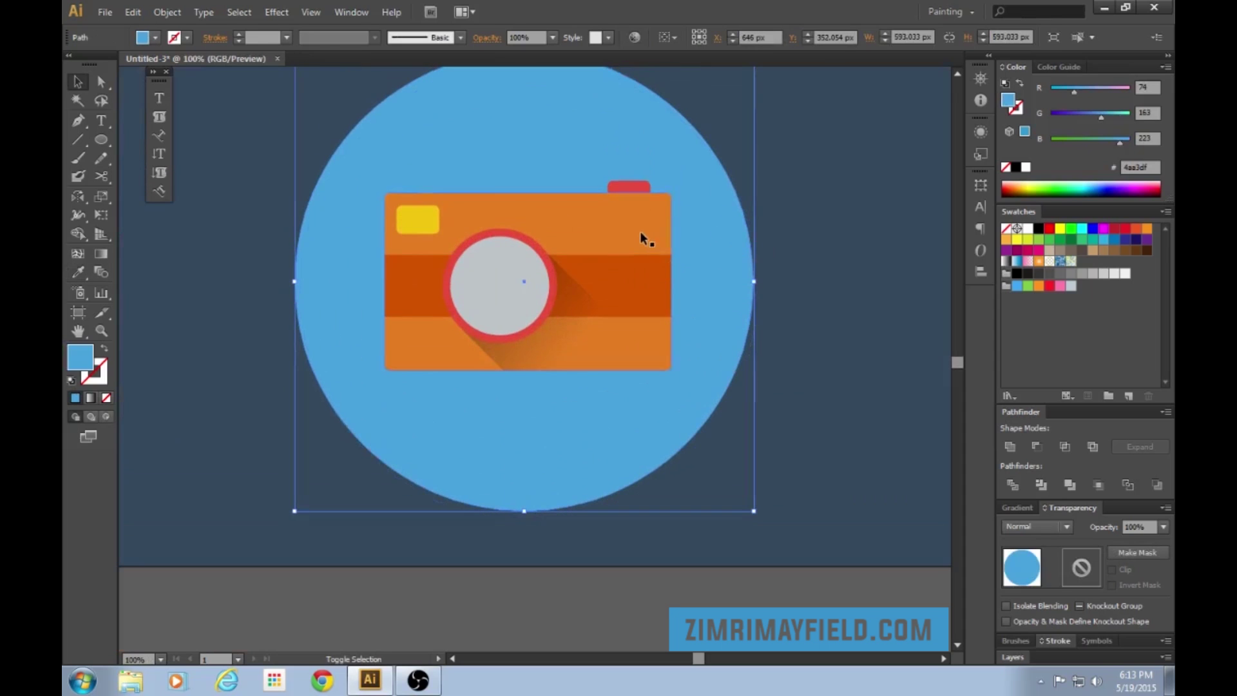
shift+click(652, 275)
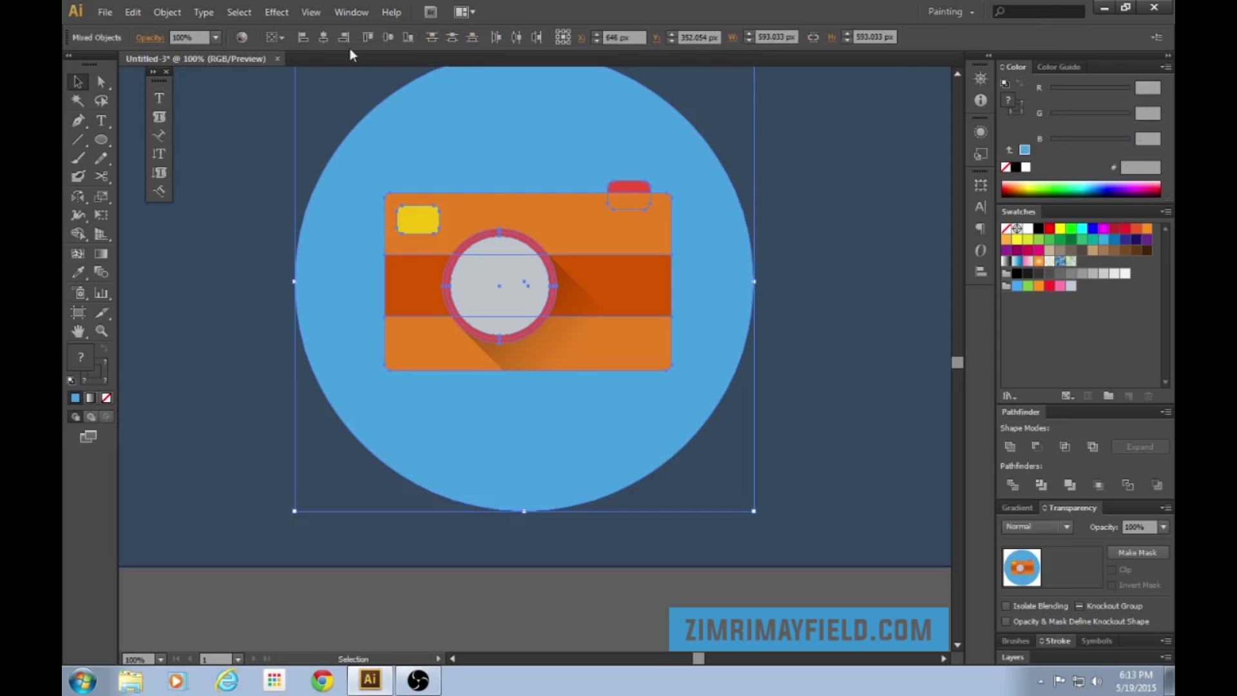
click(326, 38)
click(392, 41)
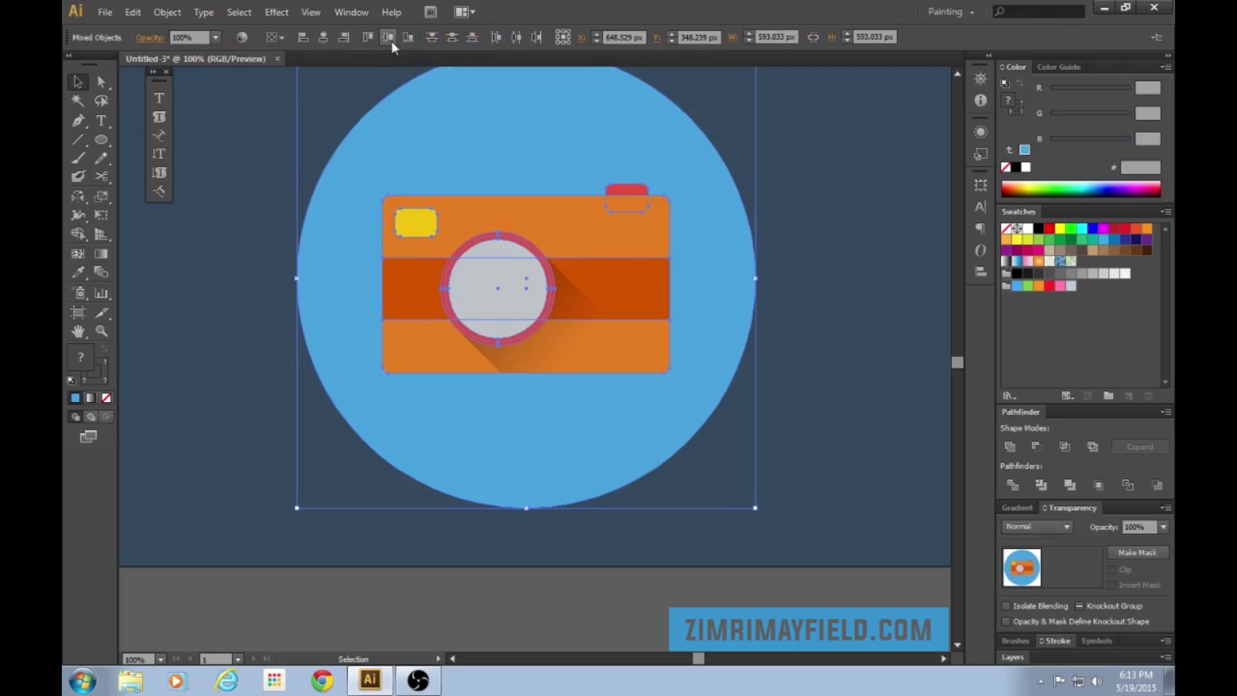
click(888, 593)
Step: Review the camera on its blue circle and compare it with the solid long shadow on the green square
key(ctrl+minus)
key(ctrl+minus)
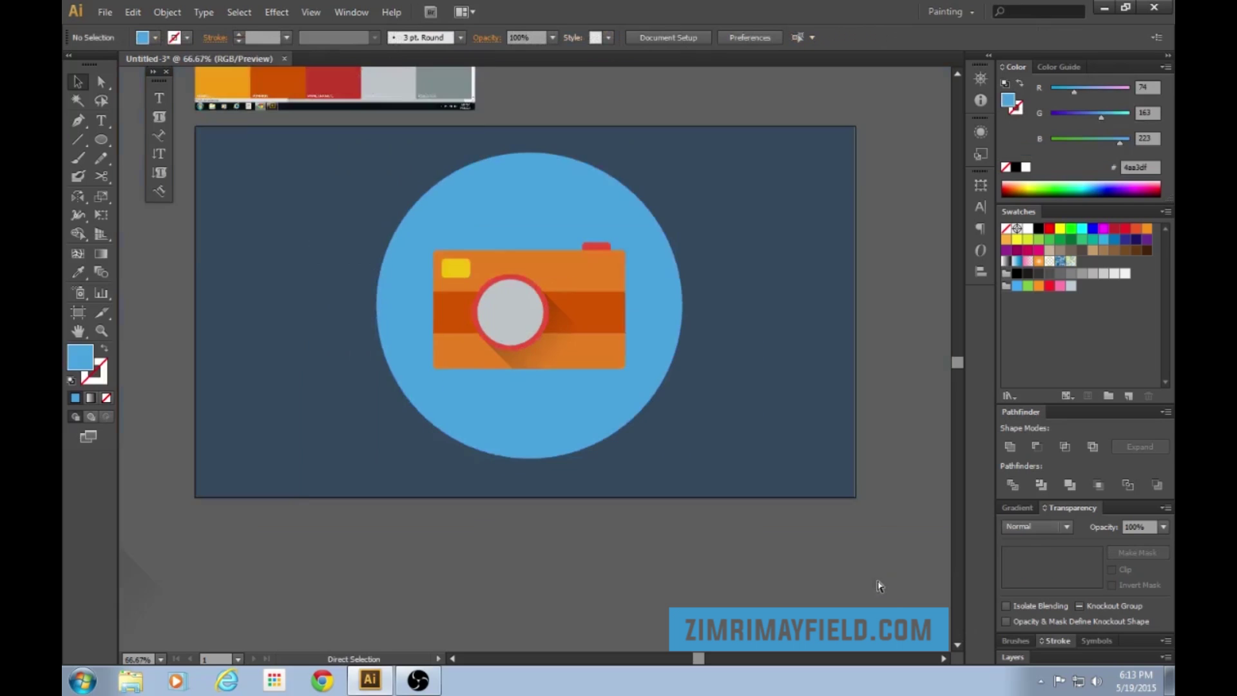
key(ctrl+plus)
key(ctrl+plus)
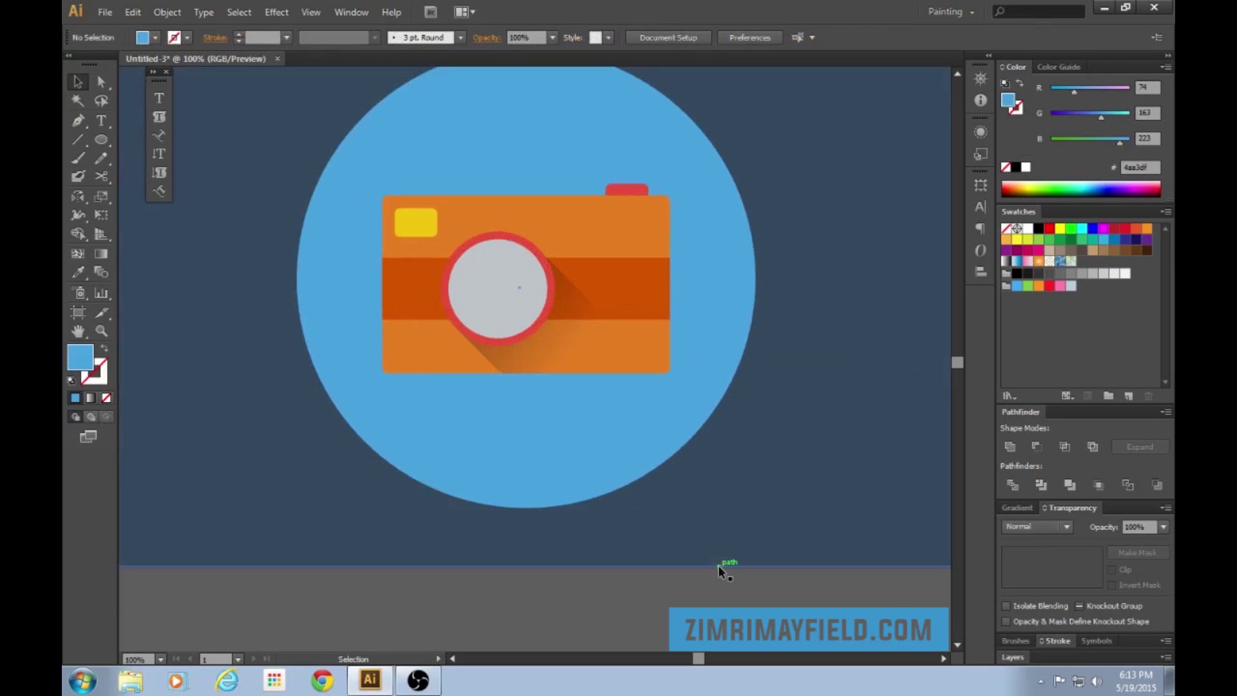
key(ctrl+minus)
key(ctrl+minus)
key(ctrl+minus)
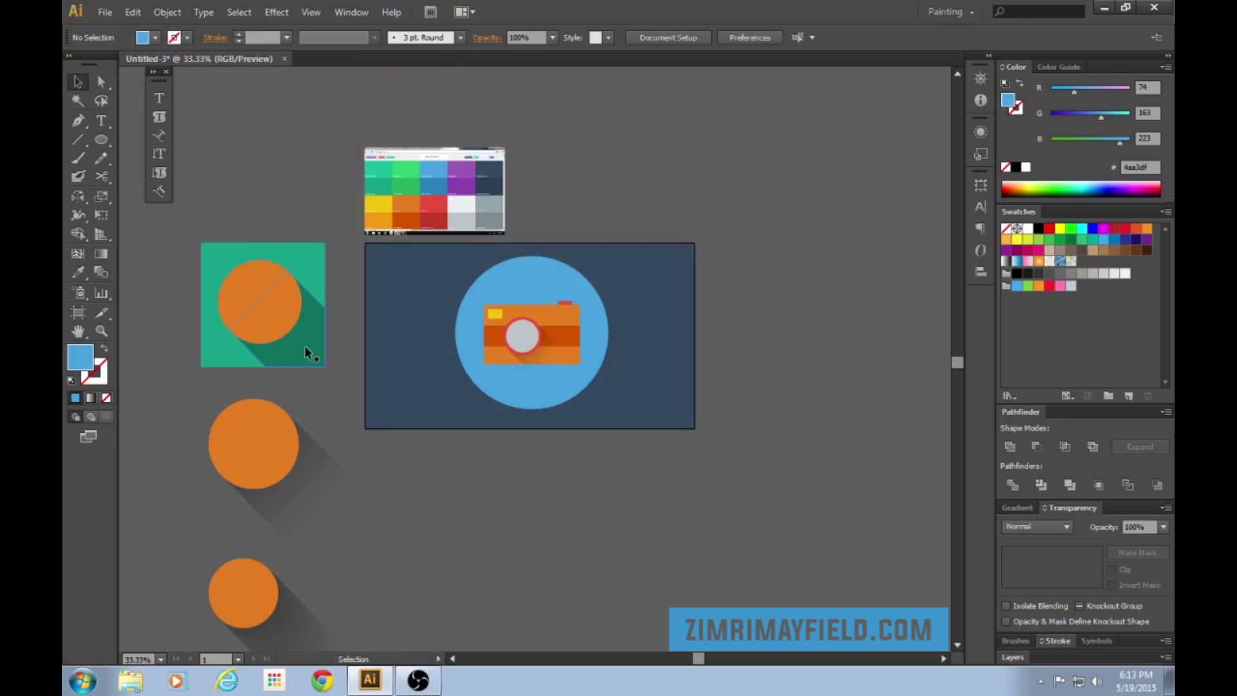
key(ctrl+plus)
key(ctrl+plus)
key(ctrl+plus)
click(664, 361)
click(709, 620)
Step: Draw a closed four-point shadow shape with the Pen tool, running 45° down-right from the camera's top-right and bottom-left corners past the circle
key(p)
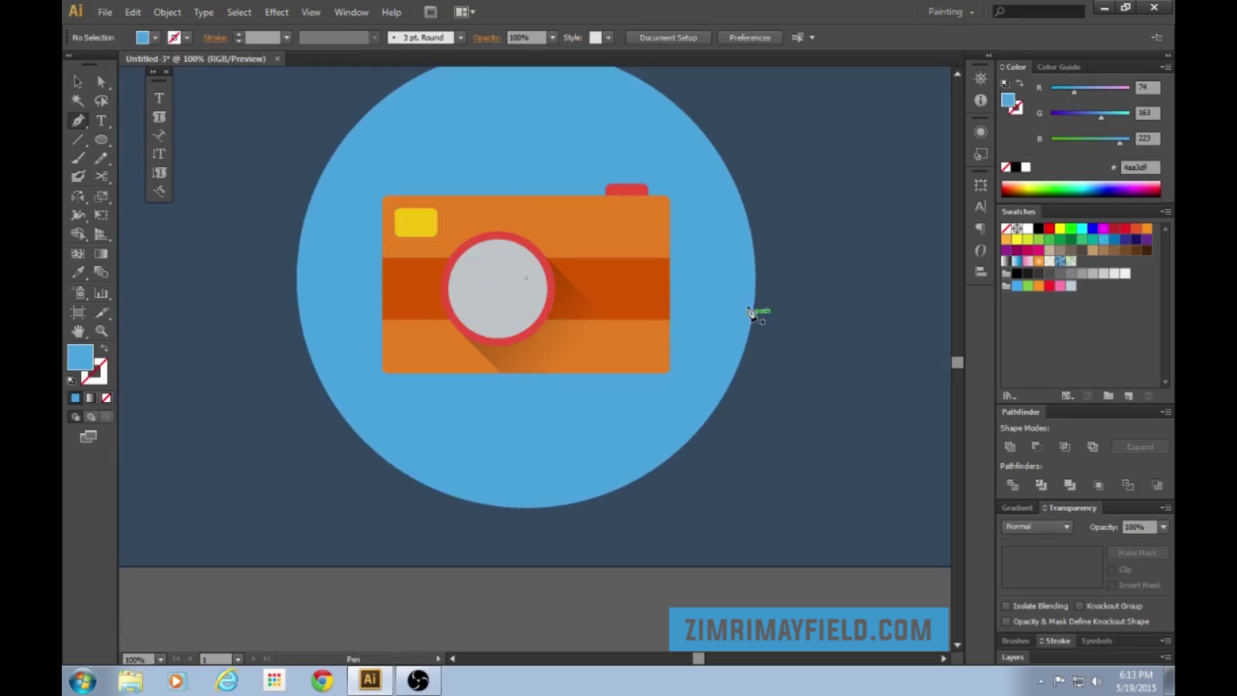
click(670, 197)
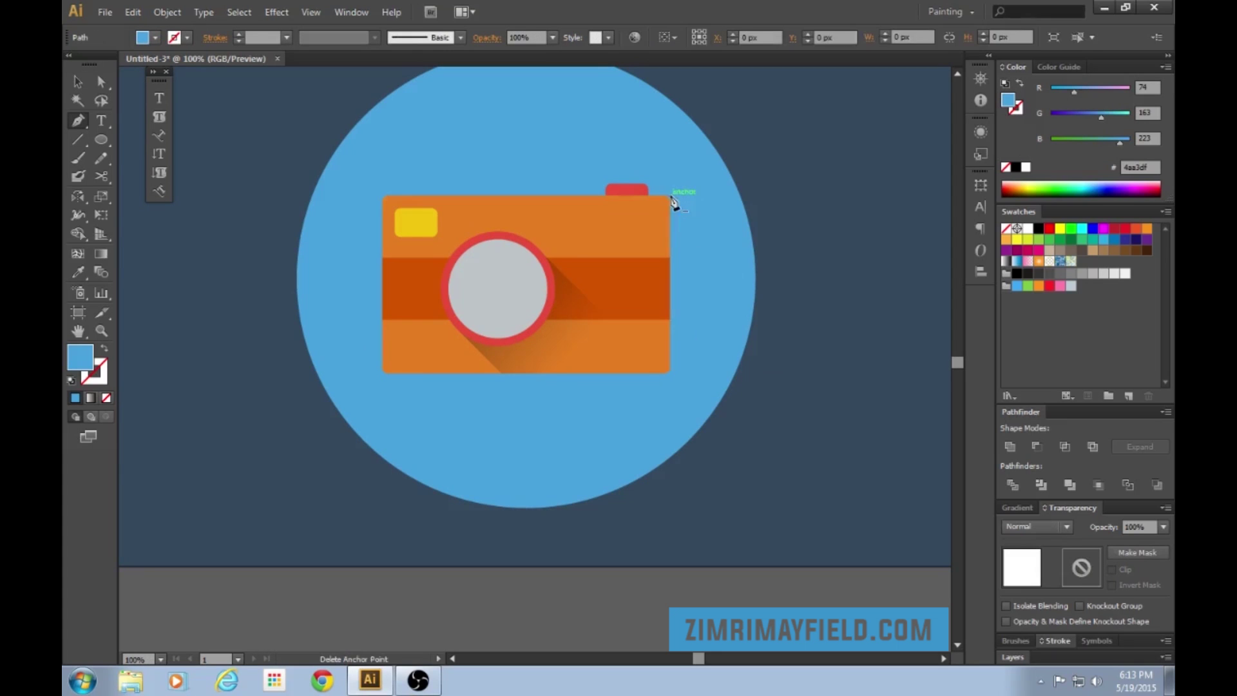
click(835, 360)
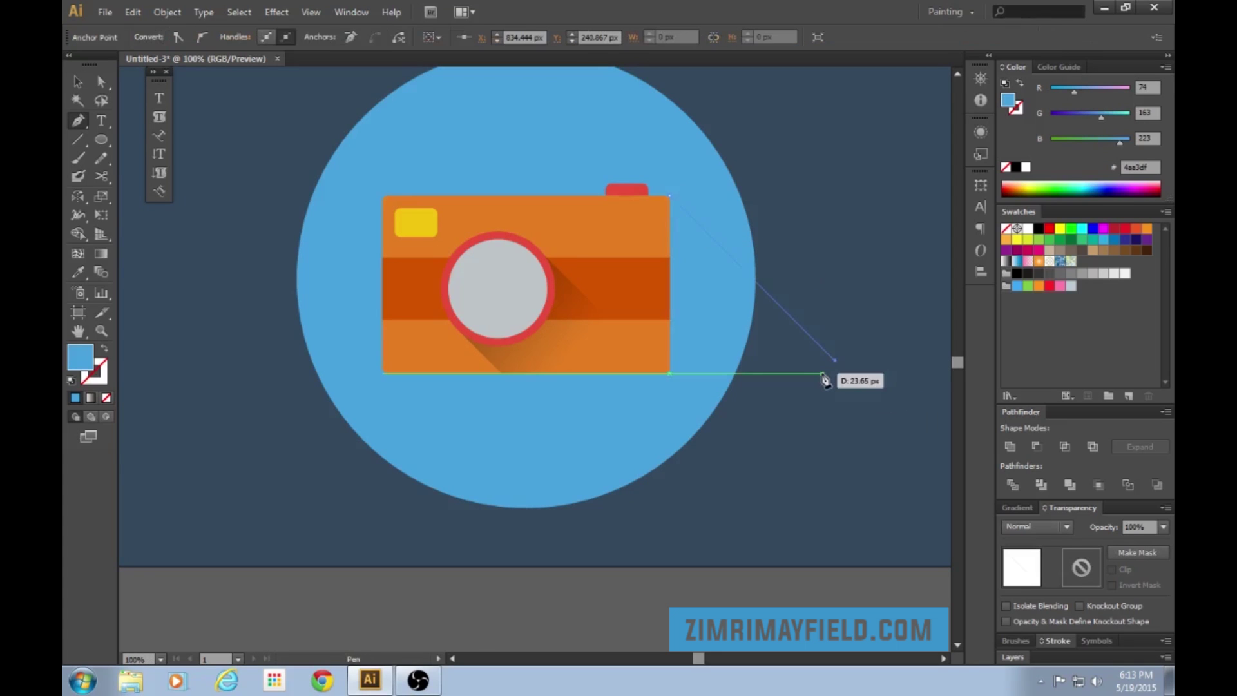
scroll(922, 380, down, 3)
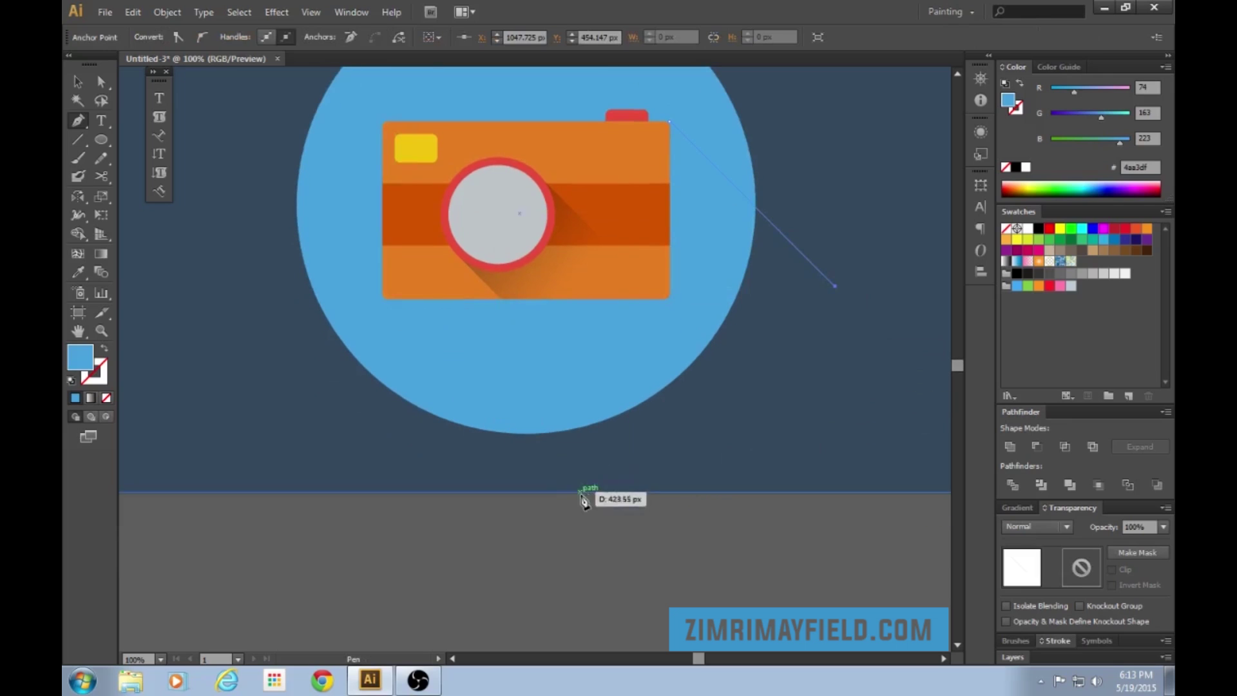
click(607, 505)
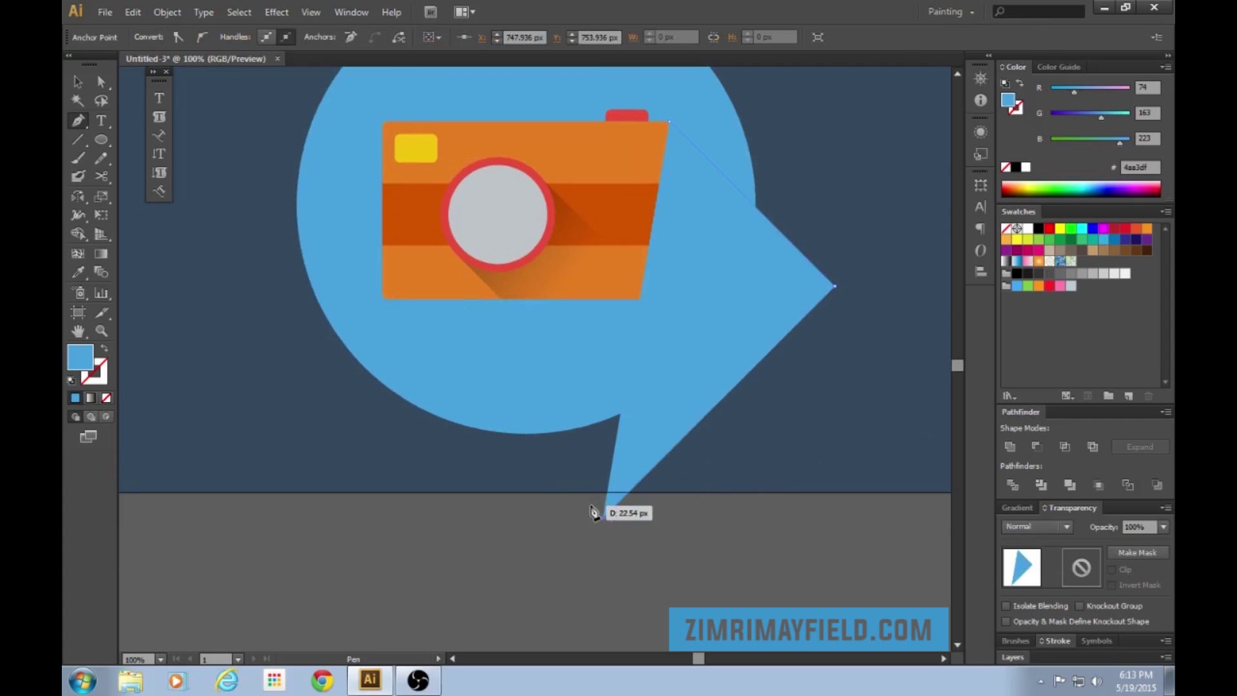
click(386, 297)
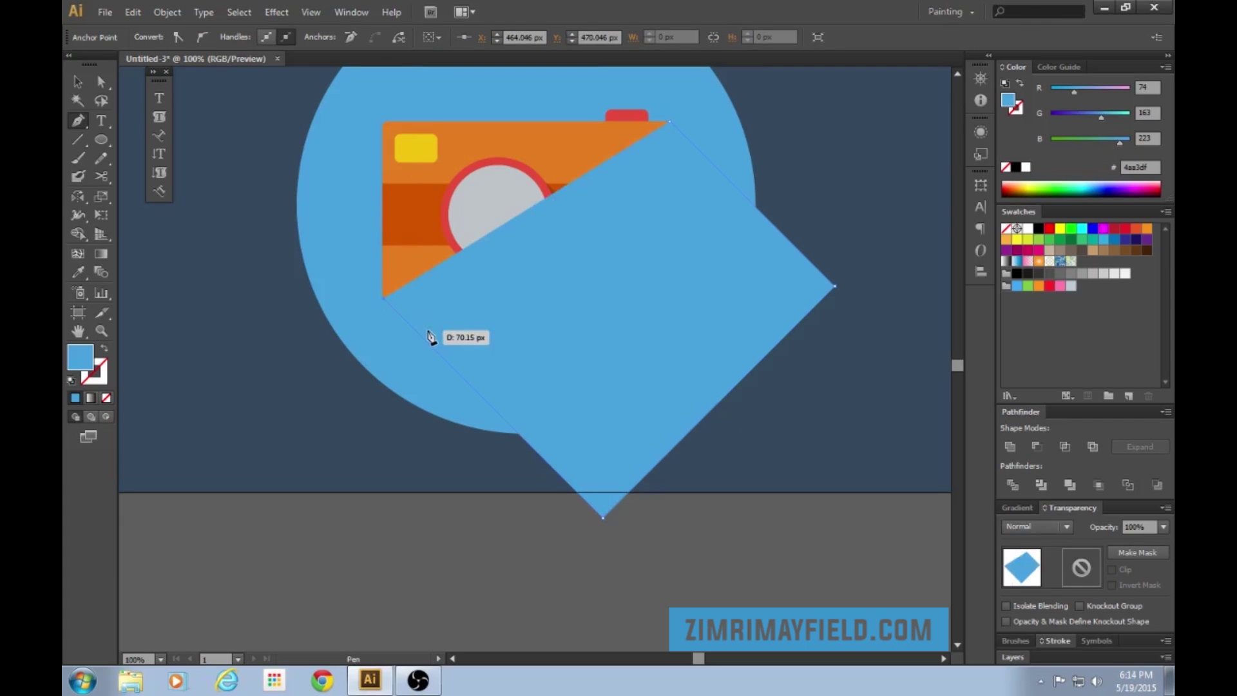
key(ctrl+equal)
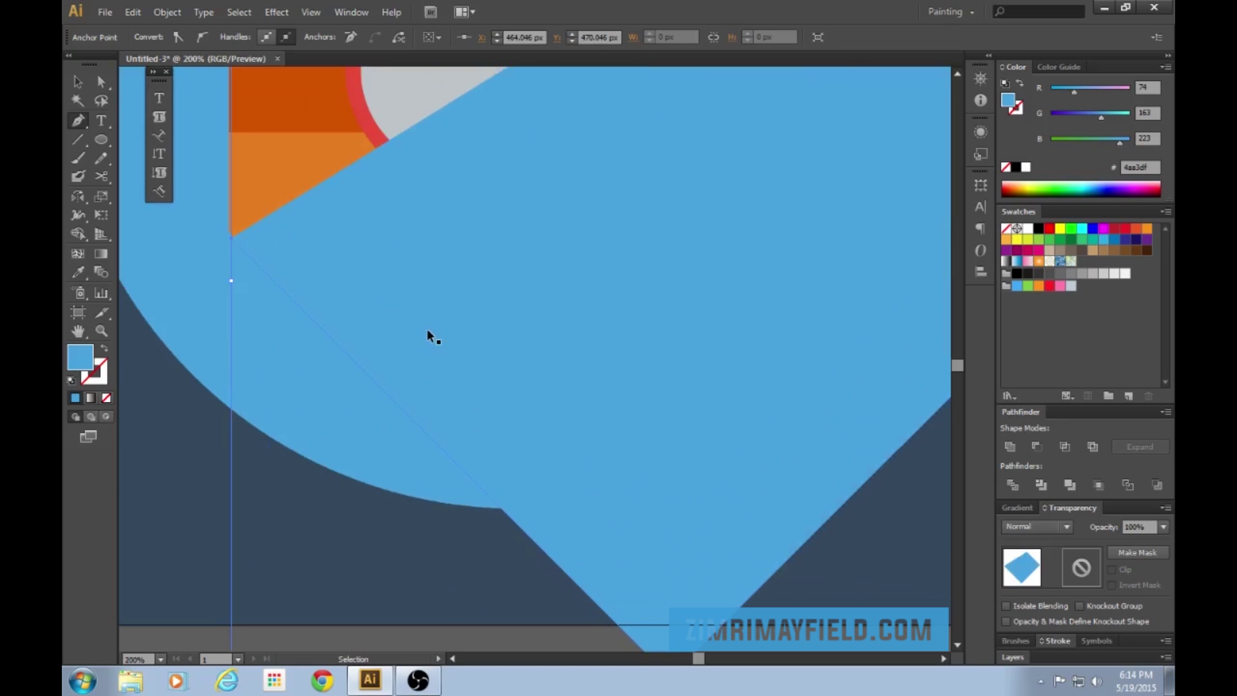
key(ctrl+minus)
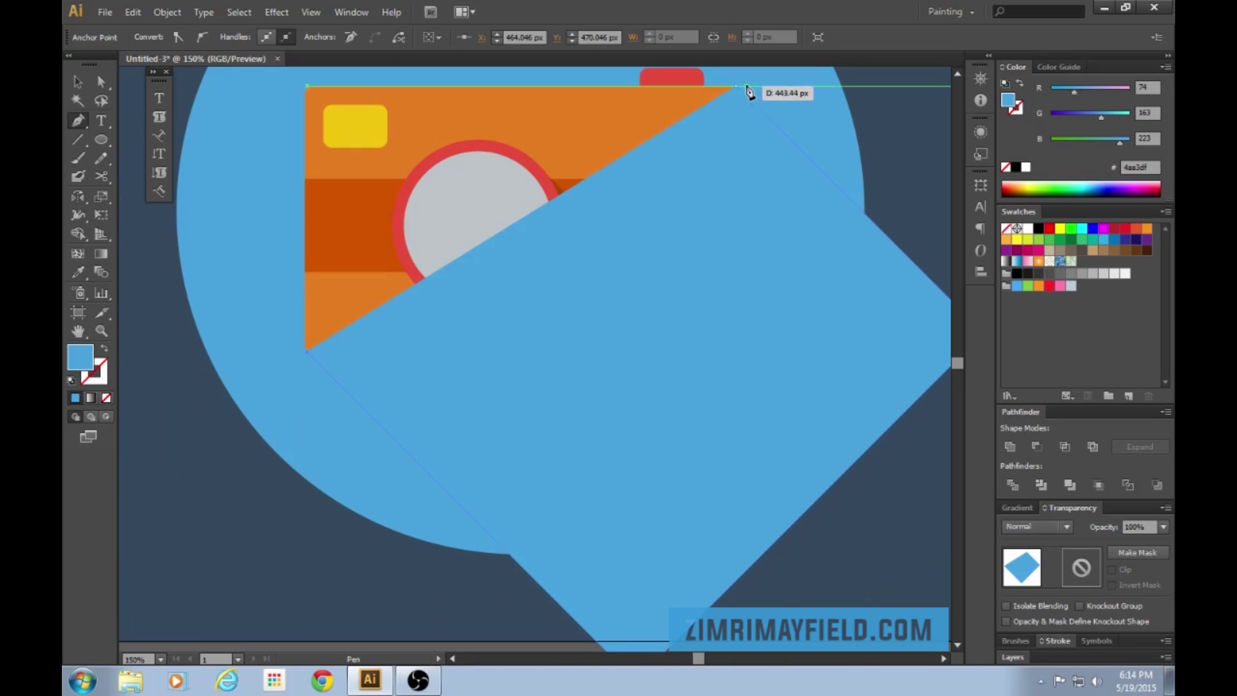
click(737, 85)
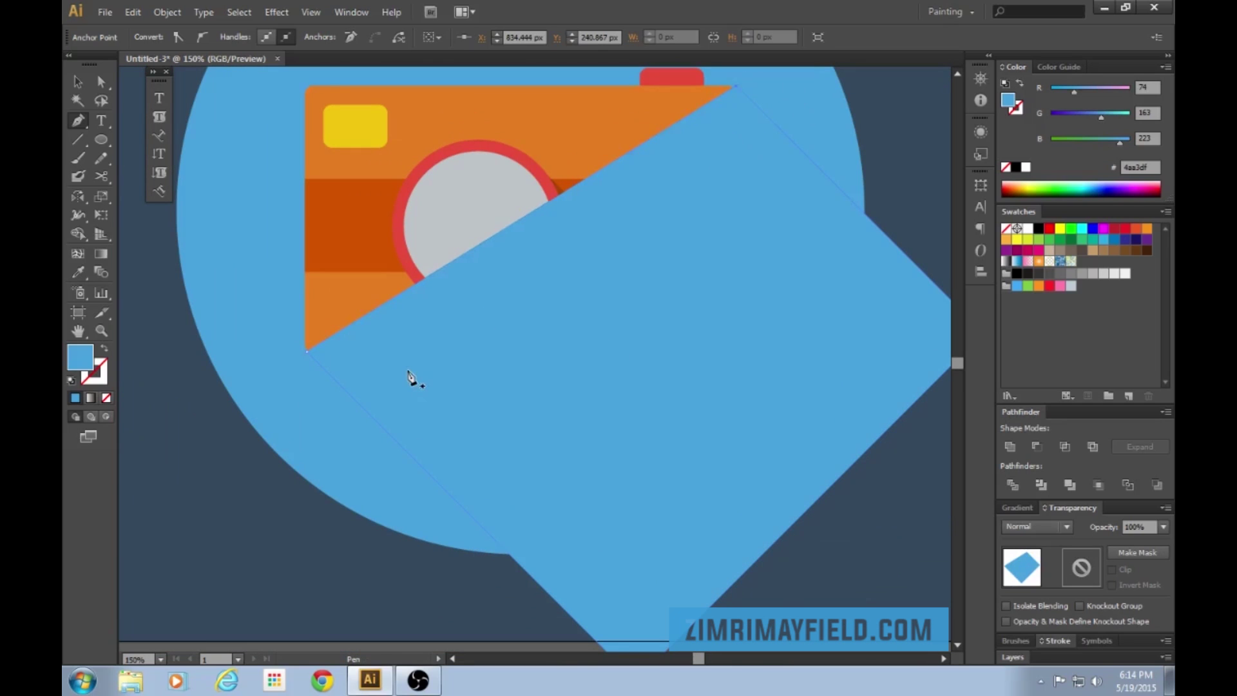
Step: Move the shadow shape's anchor at the camera's bottom-left corner slightly up and right onto the rounded corner
key(ctrl+equal)
key(ctrl+equal)
key(ctrl+equal)
drag(698, 659, 691, 658)
key(ctrl)
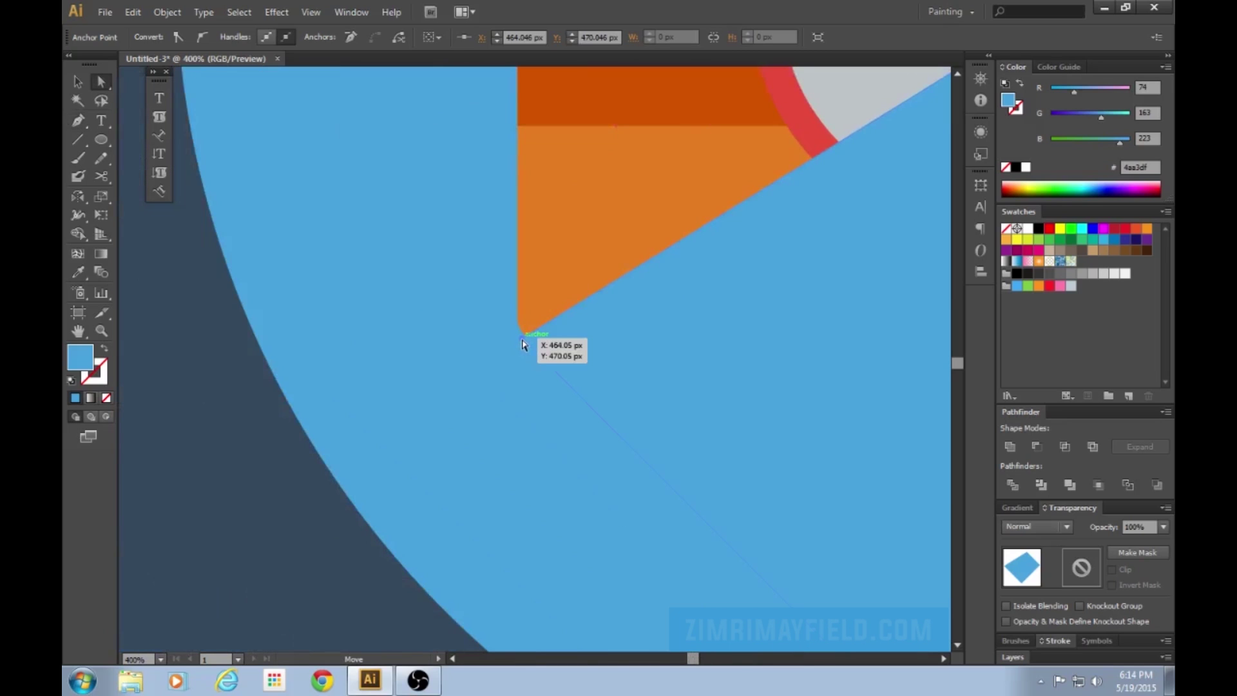
drag(523, 345, 526, 339)
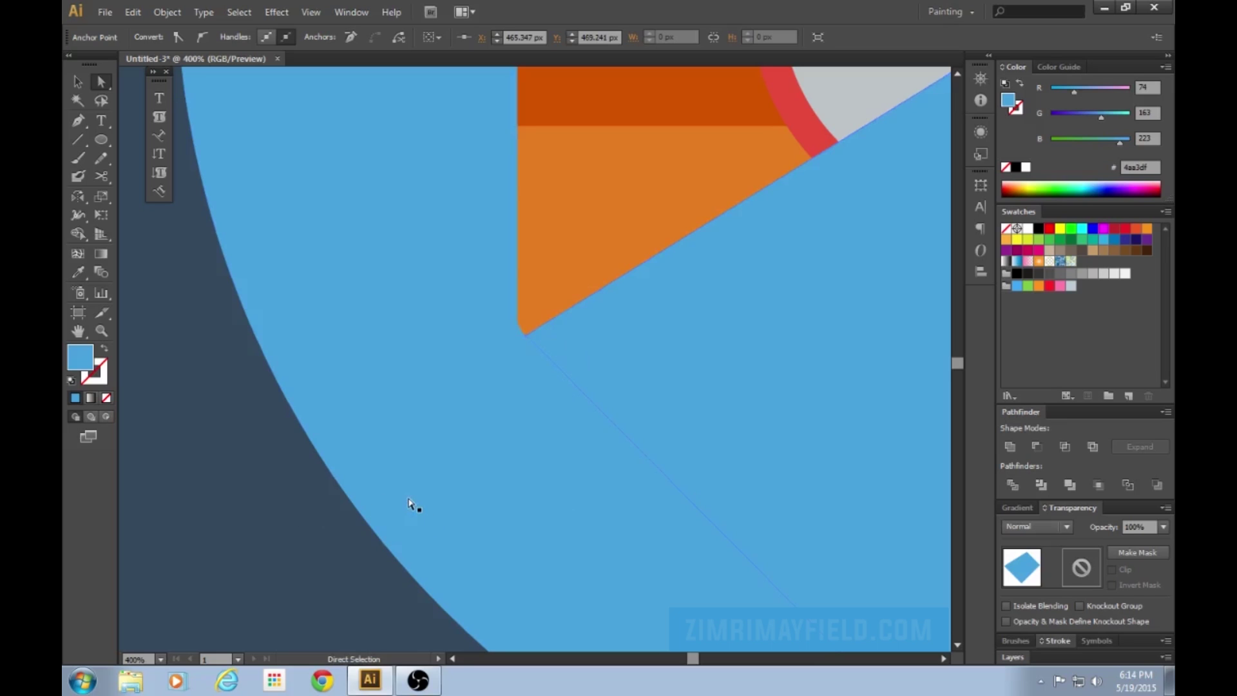
Step: Fill the camera's shadow shape with black and set its opacity to 30%
key(v)
key(ctrl+minus)
key(ctrl+minus)
key(ctrl+minus)
key(ctrl+minus)
key(ctrl+minus)
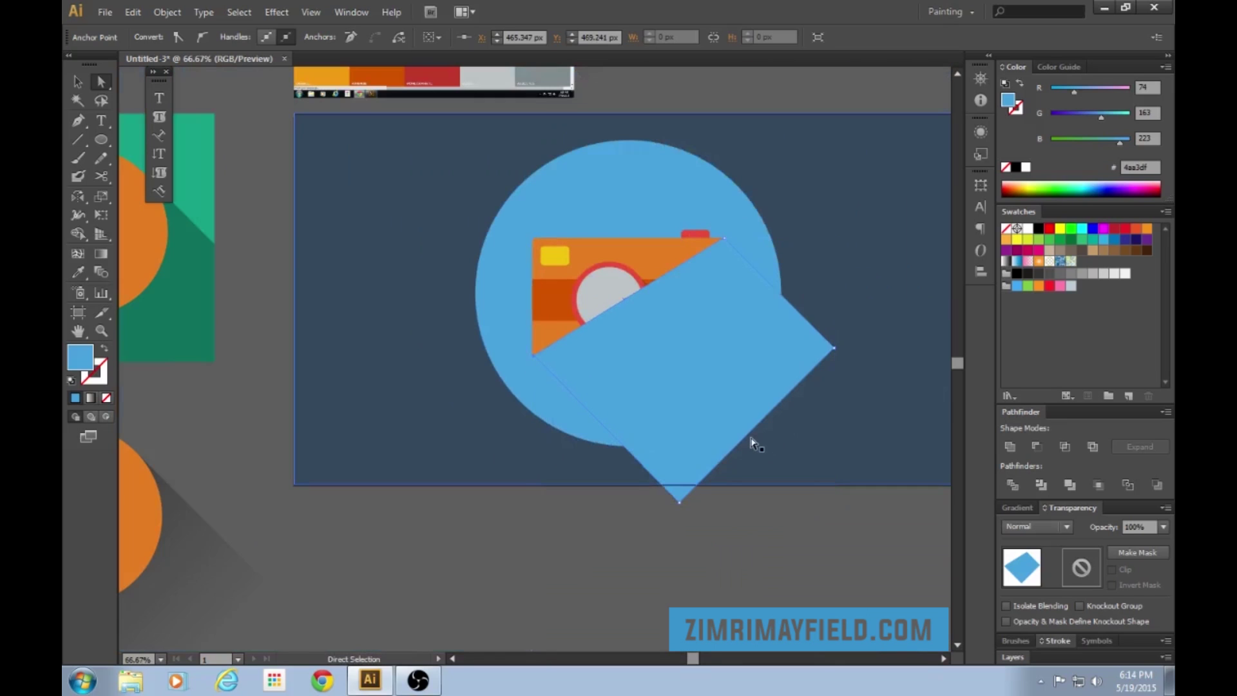
click(1039, 230)
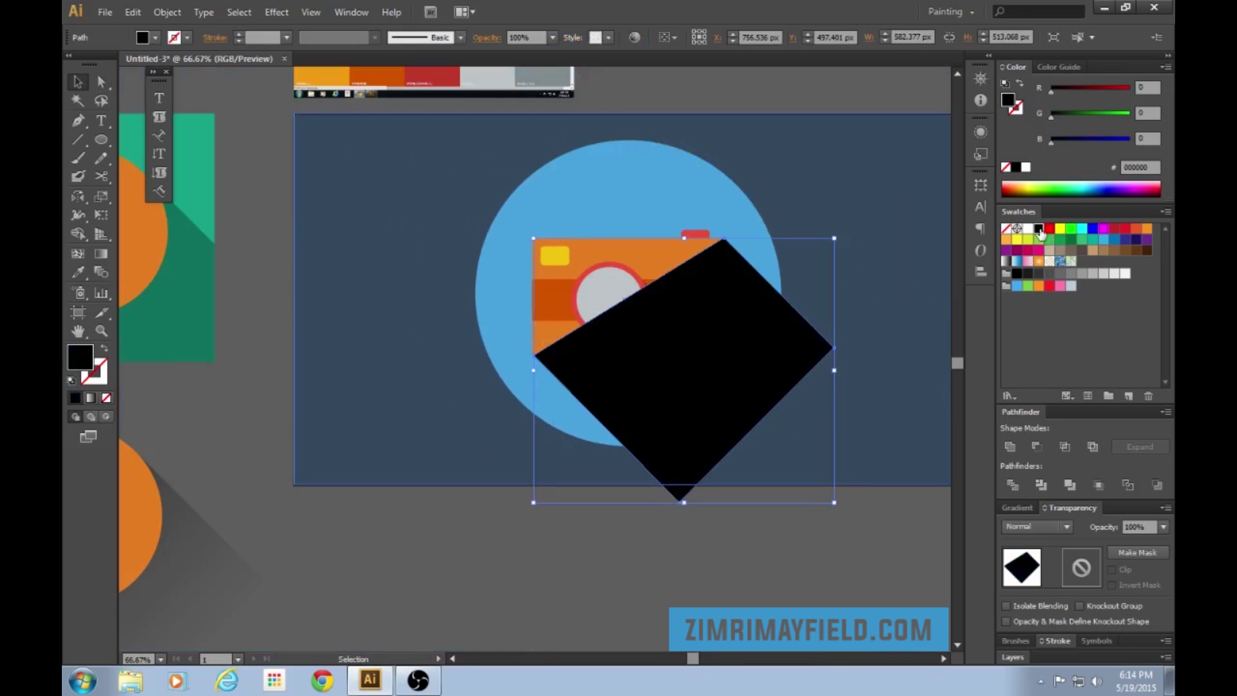
click(1162, 527)
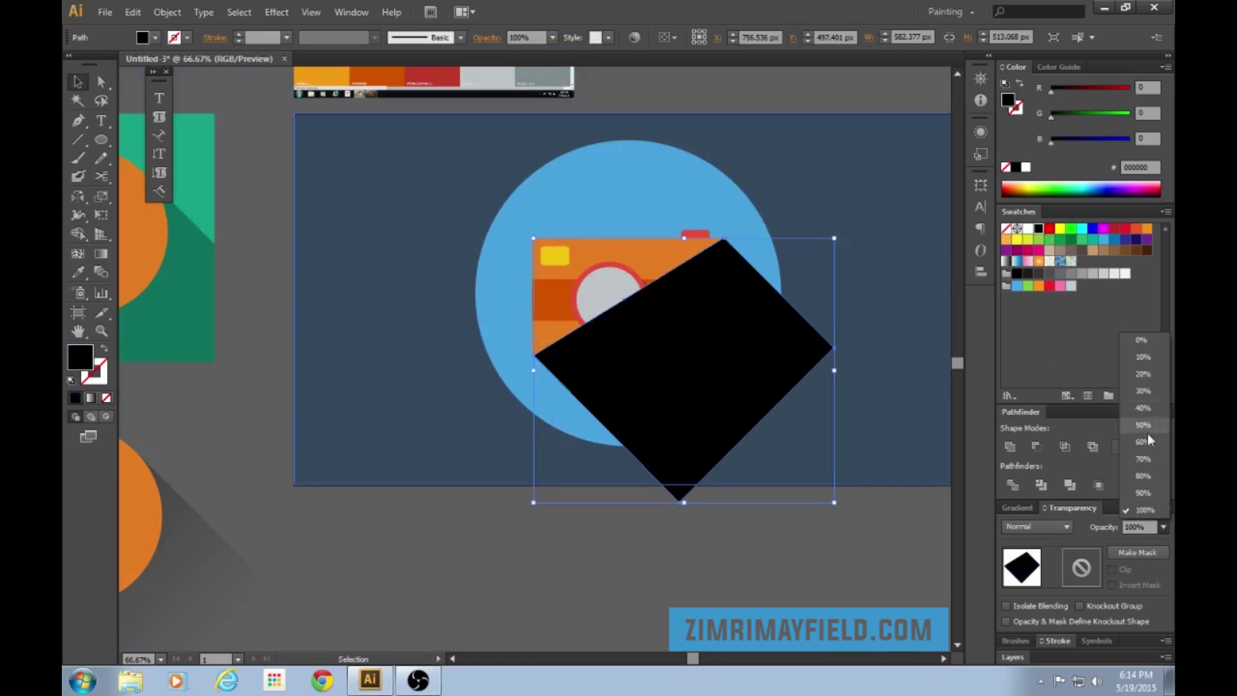
click(1146, 392)
Step: Stack the camera group in front of its black shadow shape
key(ctrl+shift+a)
click(640, 277)
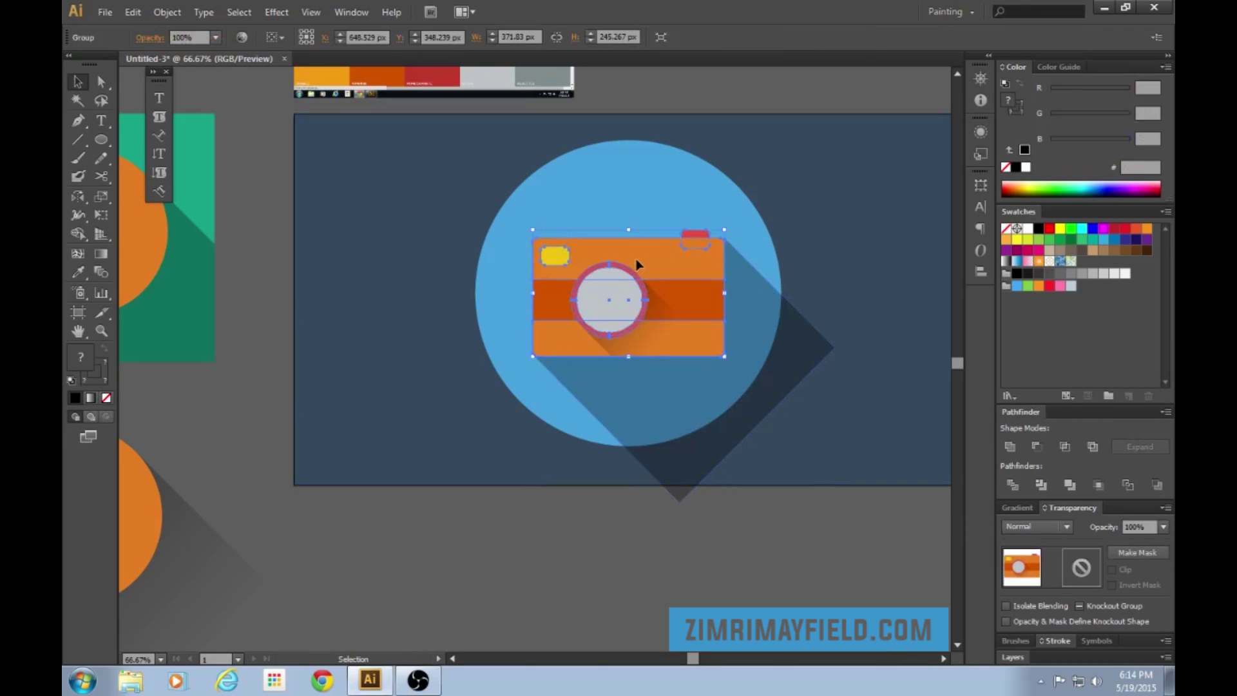
click(722, 574)
drag(692, 658, 699, 658)
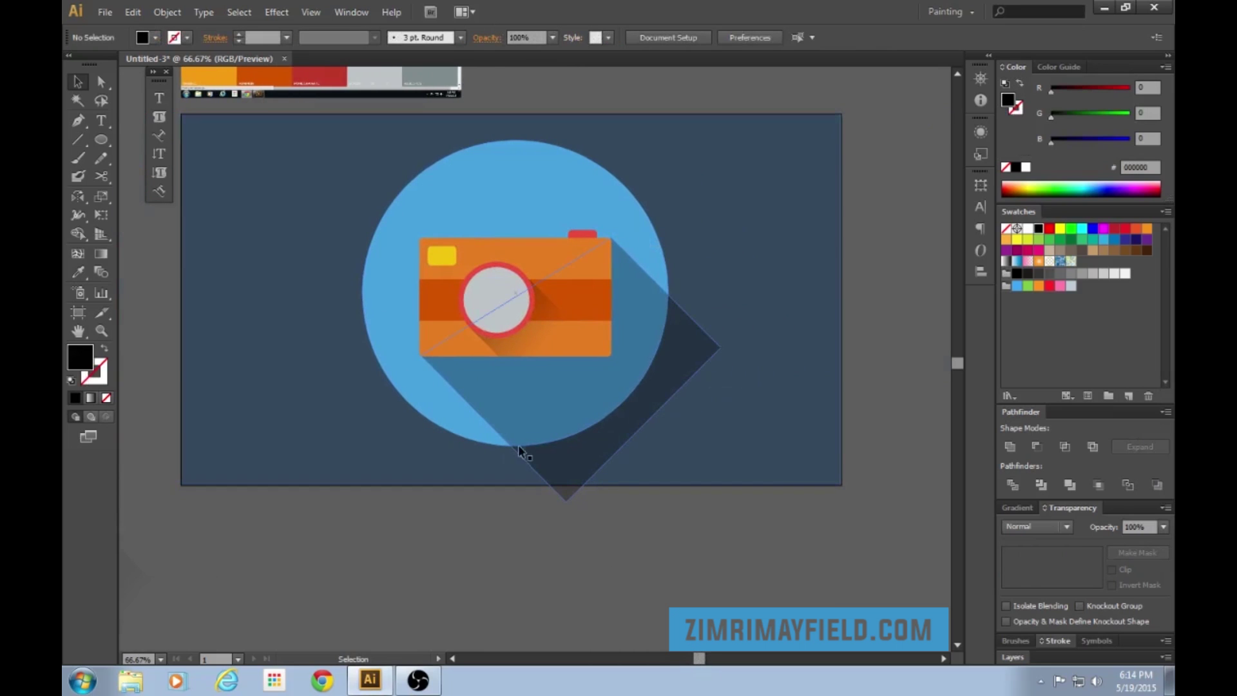
Step: Duplicate the blue circle in place, keeping the copy beneath the camera and its shadow
click(491, 172)
click(702, 445)
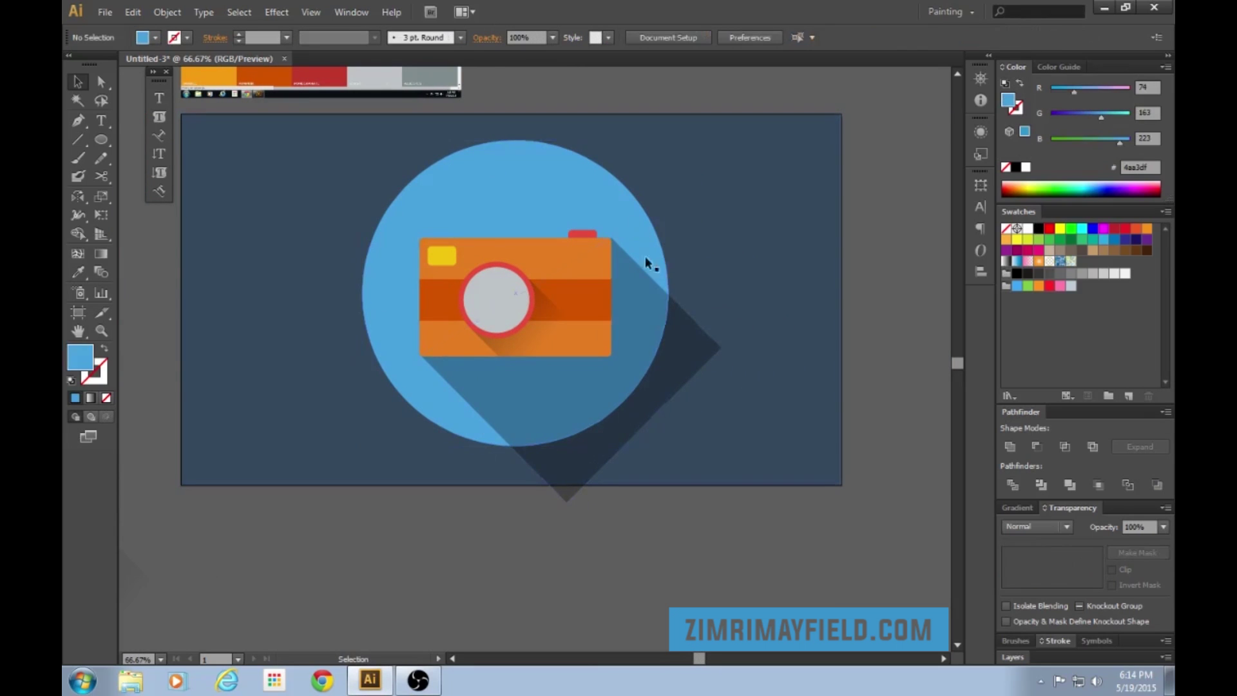
click(628, 195)
click(578, 592)
scroll(578, 592, up, 2)
click(560, 233)
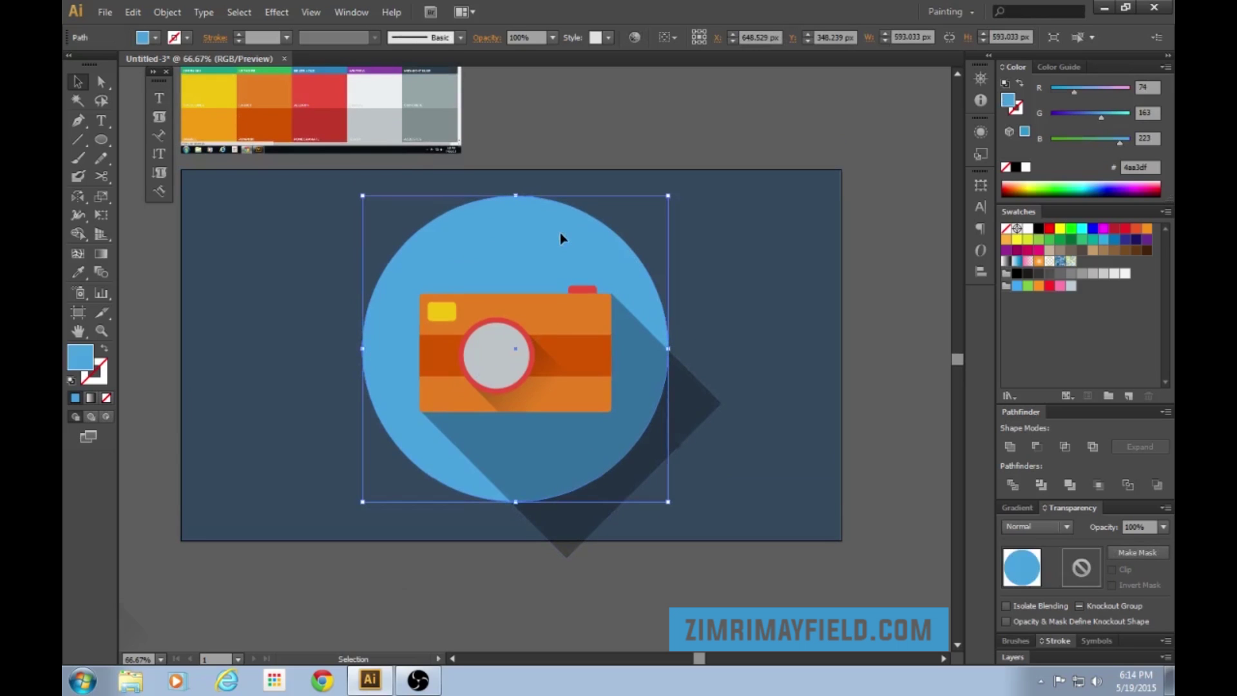
key(a)
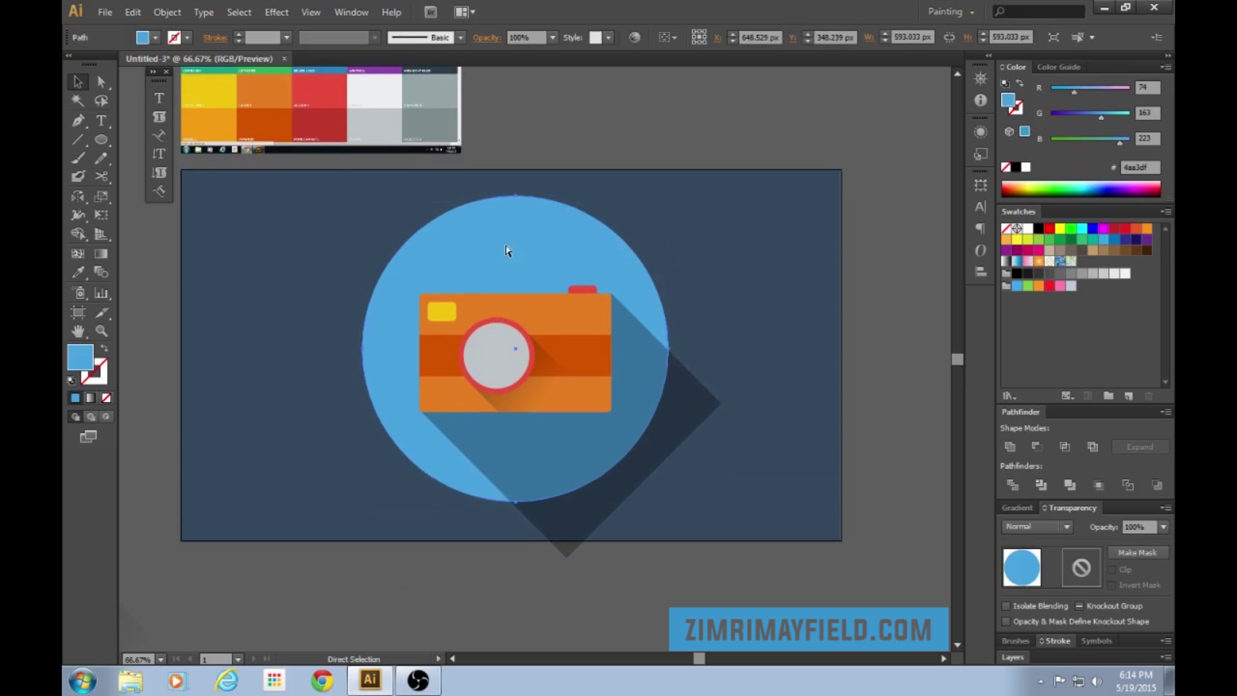
key(ctrl)
click(718, 539)
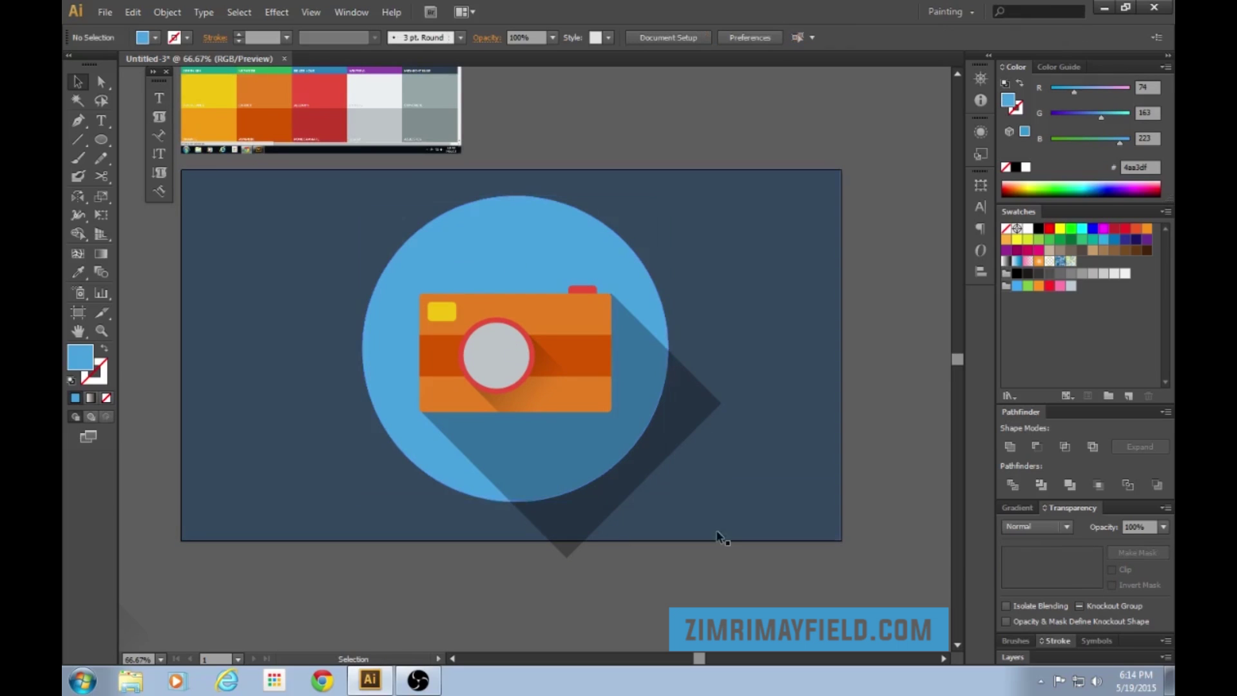
Step: Intersect one blue circle with the shadow shape so the camera's shadow is clipped to the circle's edge
click(591, 247)
shift+click(695, 409)
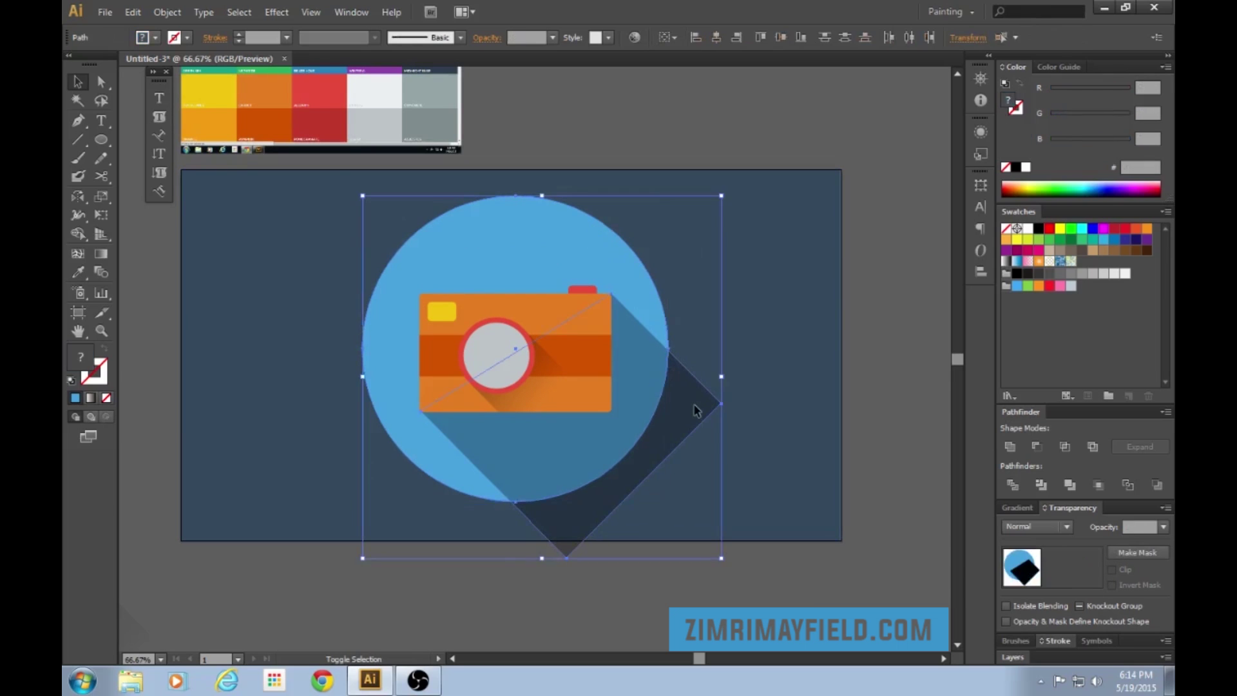
click(1065, 448)
click(907, 444)
scroll(694, 660, left, 2)
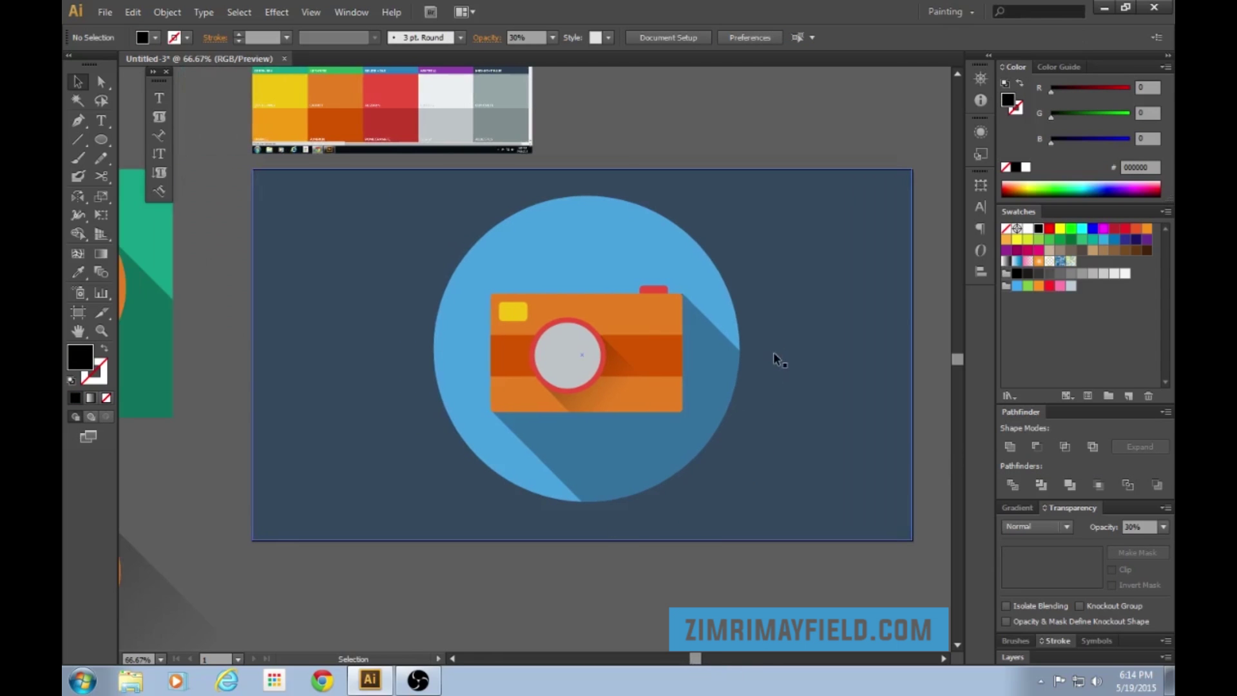
Step: Review the clipped camera shadow alongside the long-shadow examples on the orange circles
scroll(813, 447, down, 1)
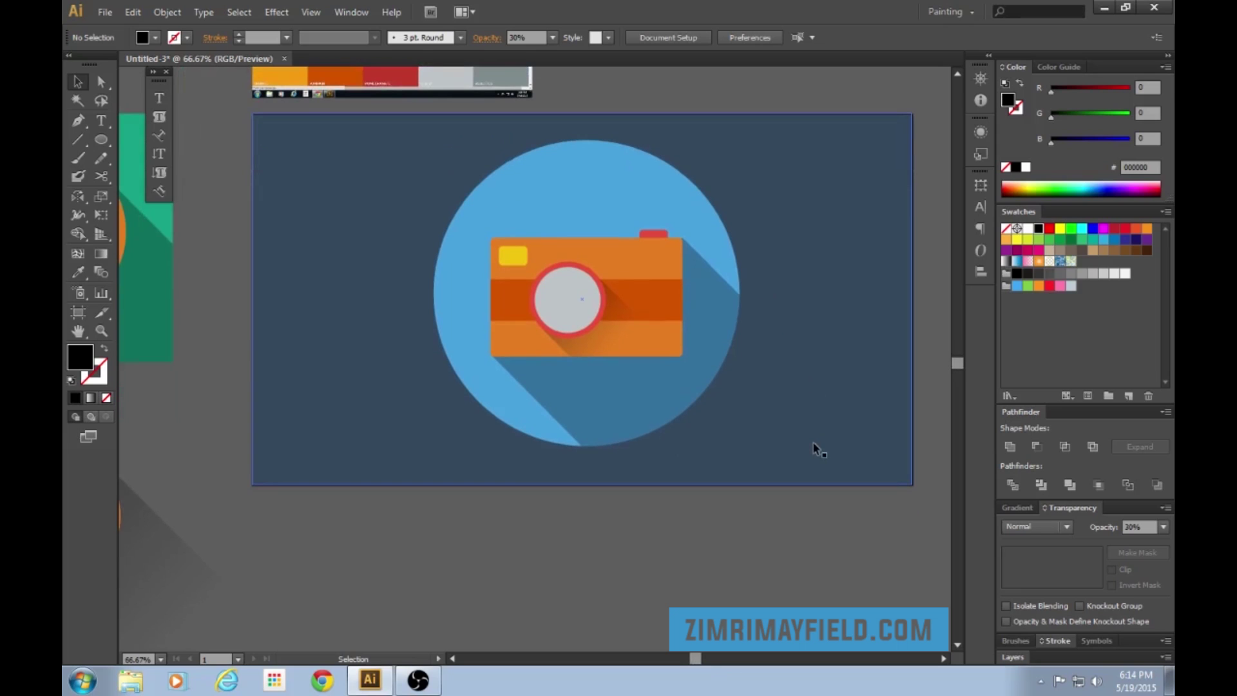
scroll(691, 654, right, 1)
scroll(691, 655, left, 1)
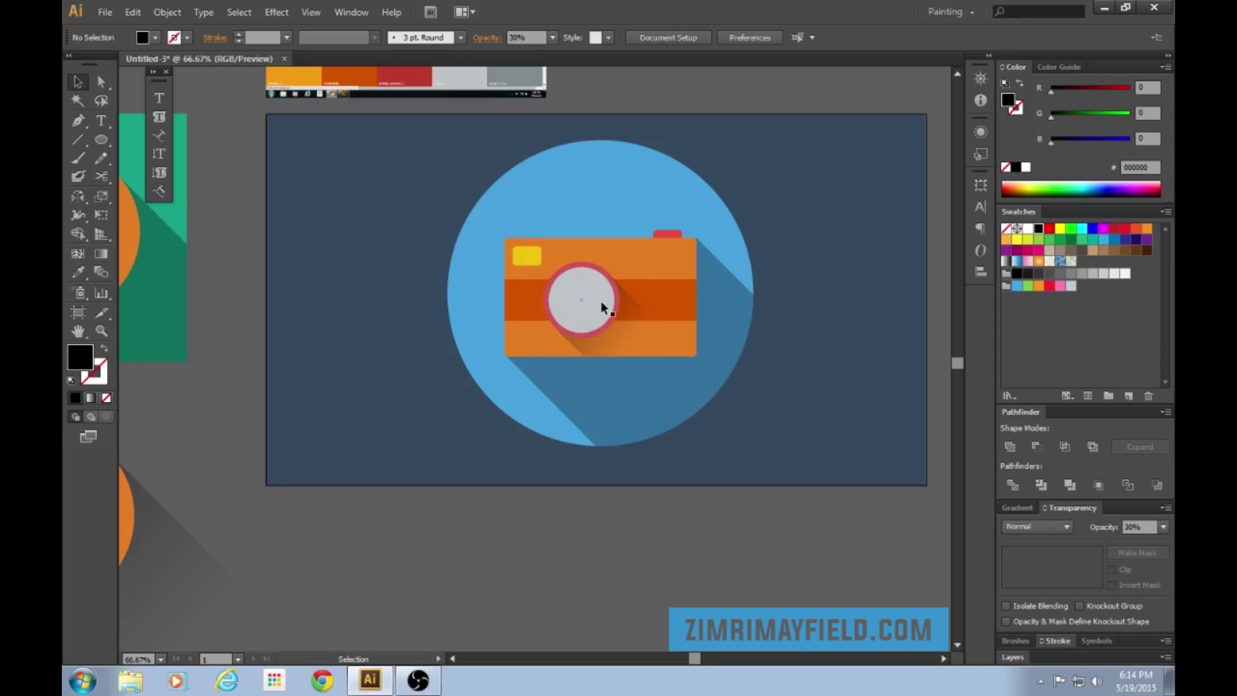
click(678, 413)
click(731, 546)
key(ctrl+minus)
key(ctrl+minus)
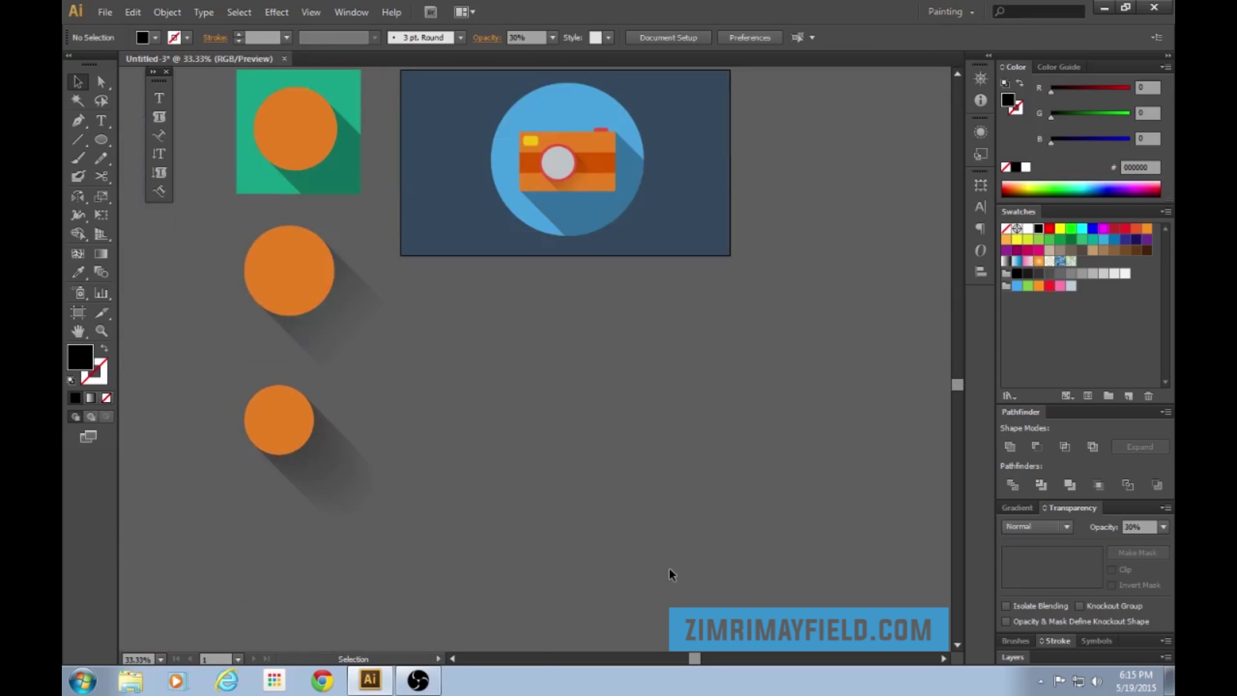
drag(357, 490, 358, 491)
click(428, 496)
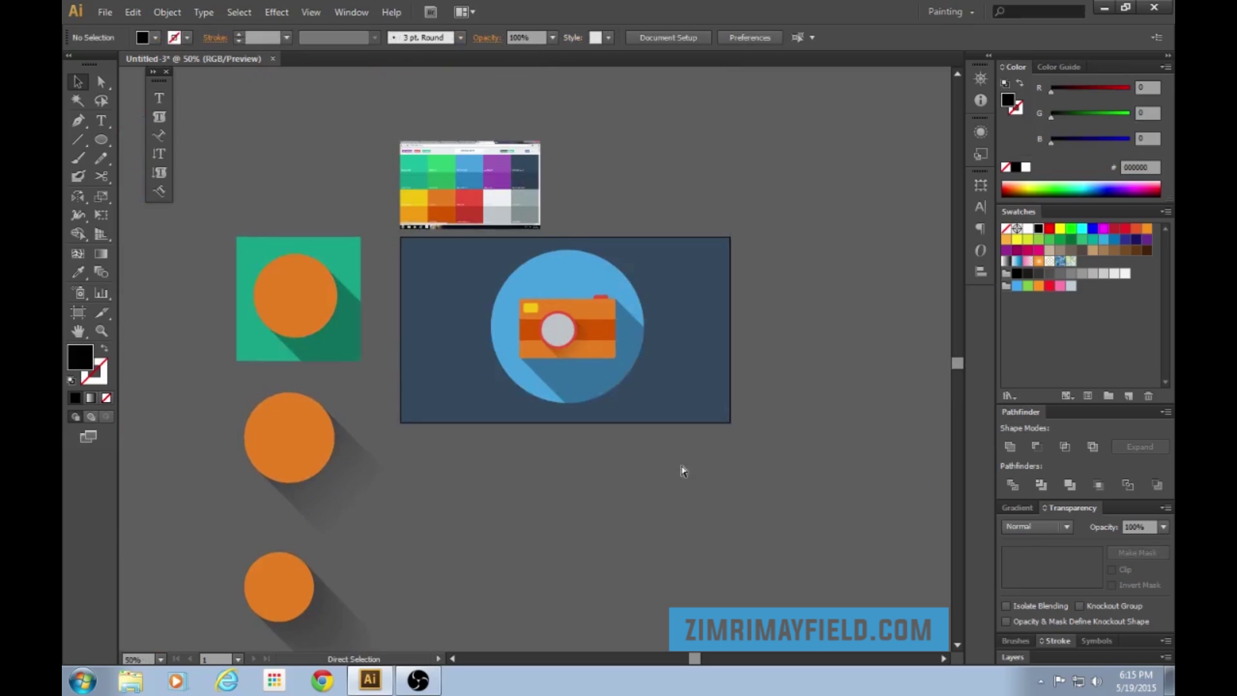
Step: Scale the circle, camera and shadow down together about their centre to about 461 px wide, leaving the dark blue background out
key(ctrl+plus)
click(535, 407)
drag(762, 550, 460, 153)
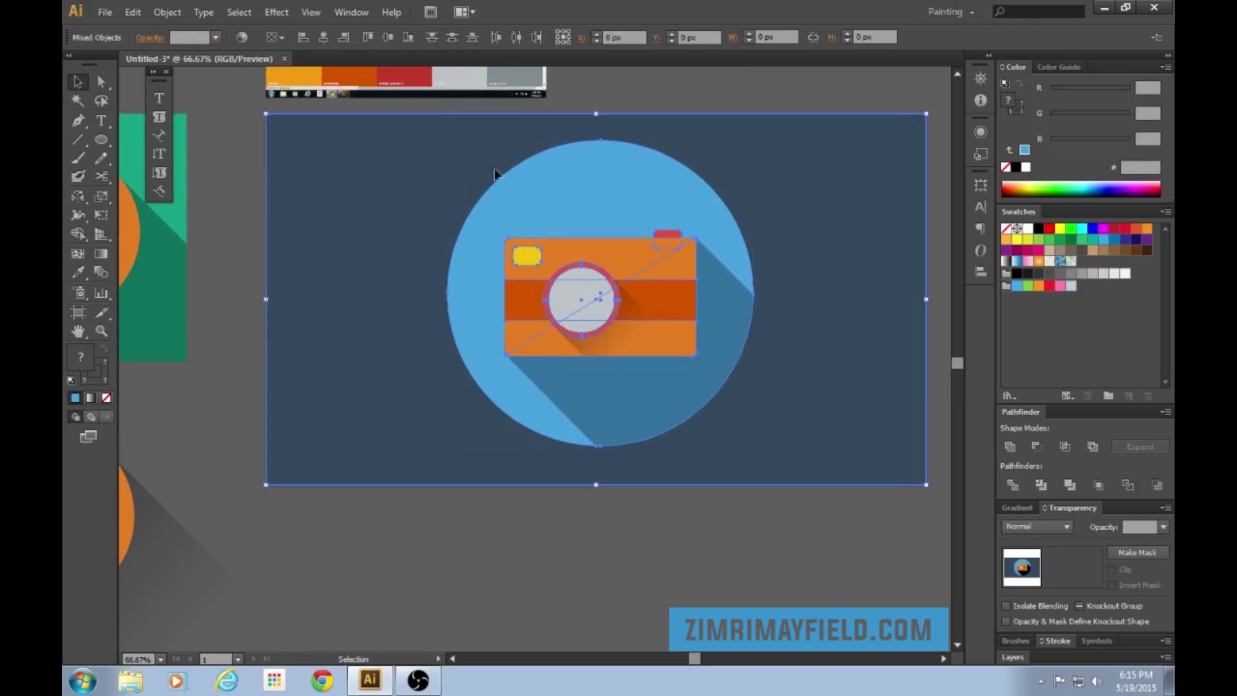
shift+click(884, 217)
drag(753, 139, 728, 176)
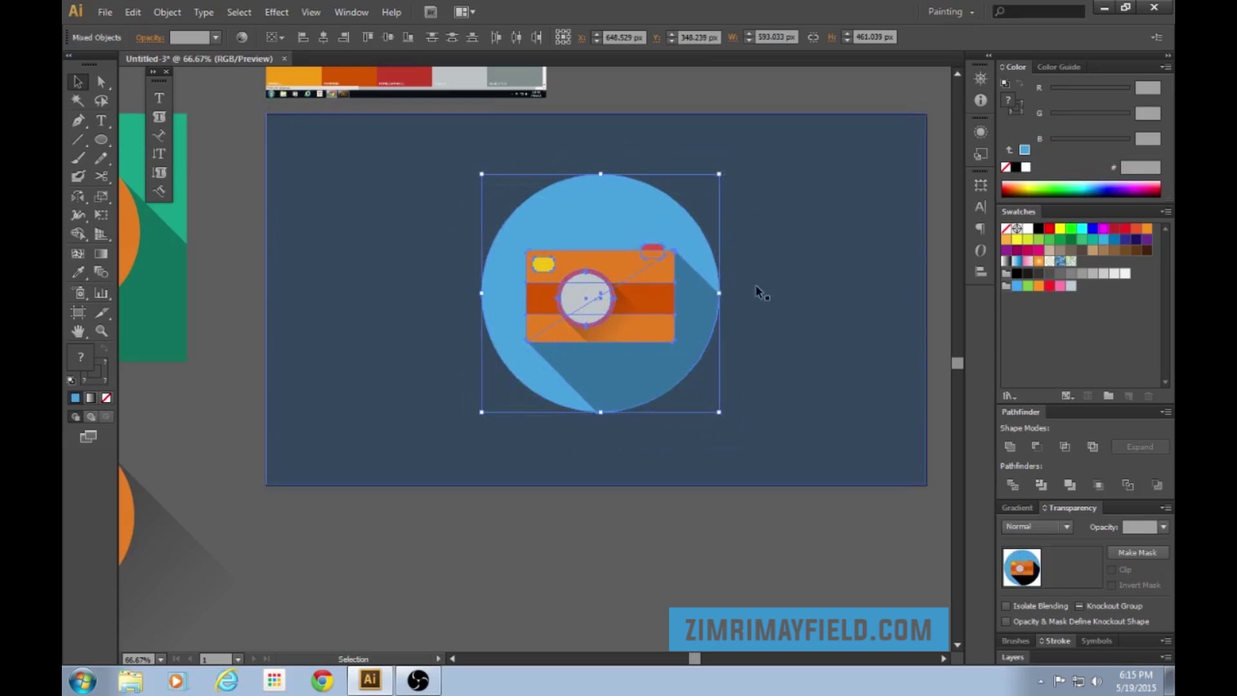
click(783, 579)
Step: Move the camera and its long shadow off the blue circle to the empty area below the artboard
scroll(783, 579, up, 1)
scroll(783, 578, up, 1)
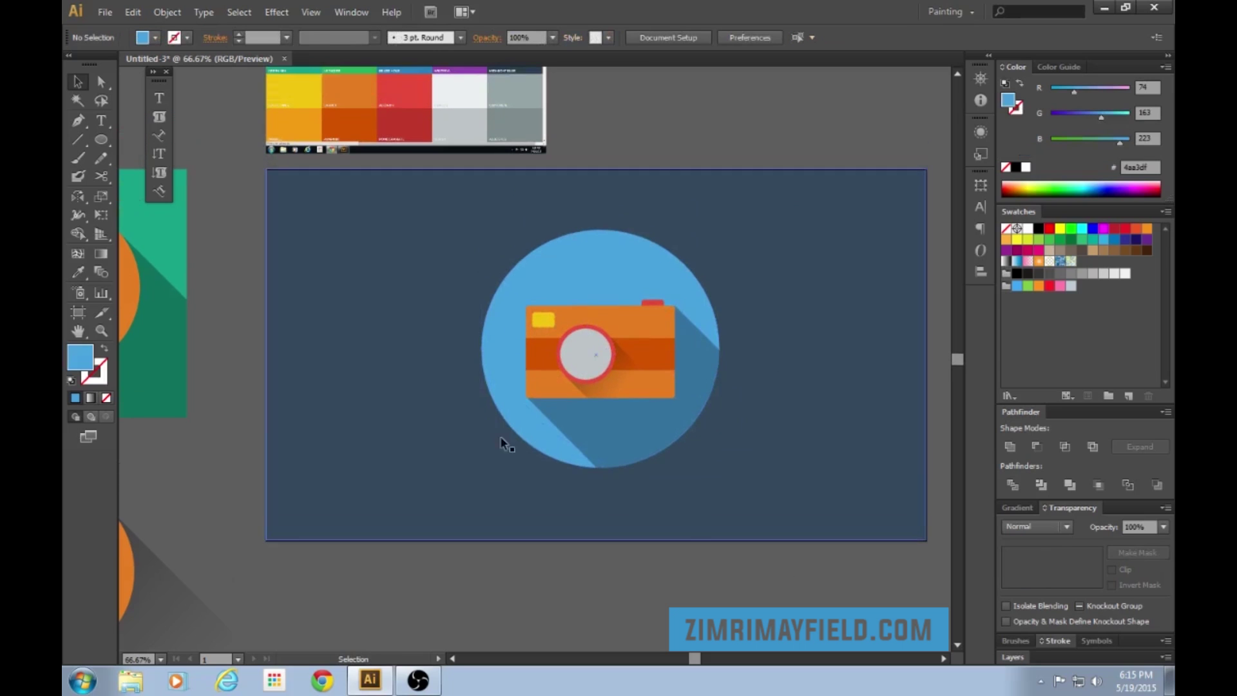
click(523, 425)
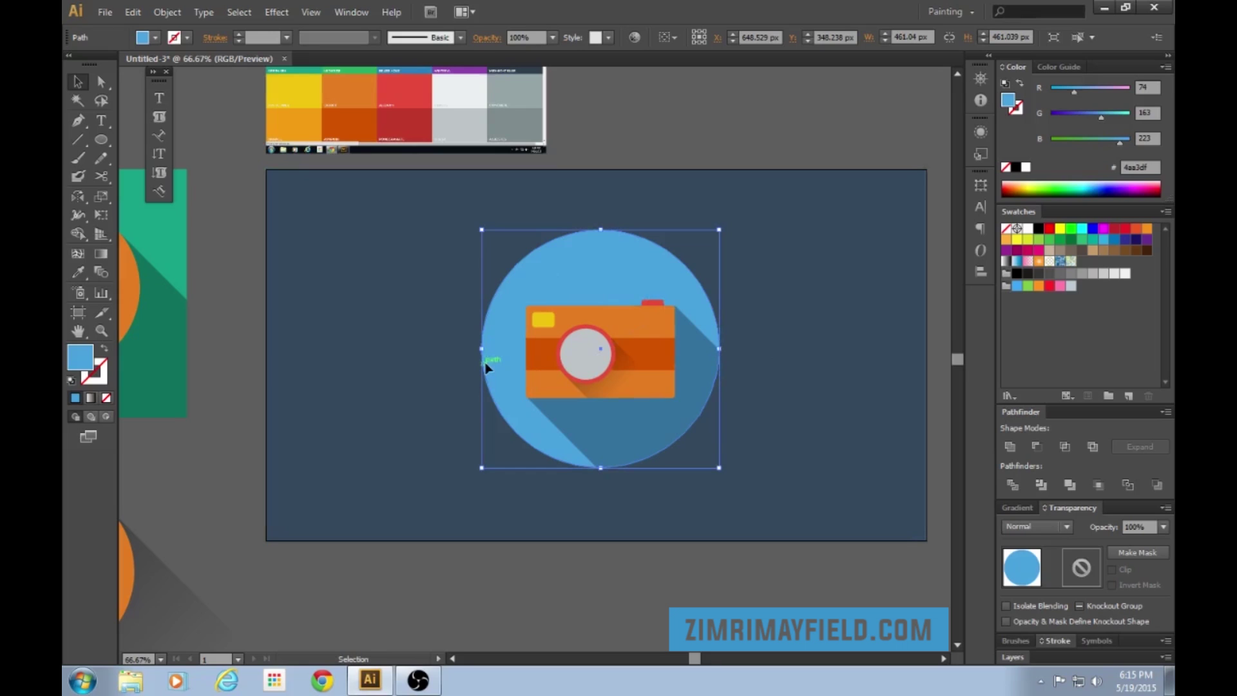
click(659, 593)
scroll(659, 593, down, 2)
click(633, 374)
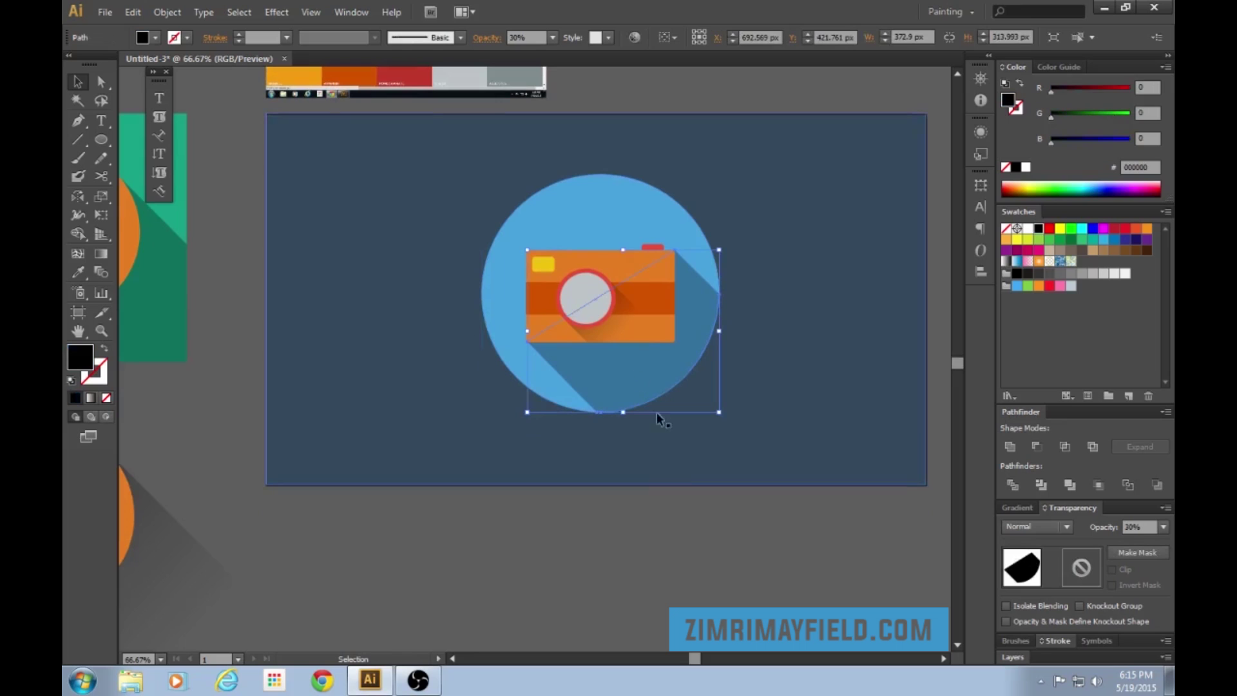
shift+click(640, 292)
drag(648, 341, 672, 545)
scroll(651, 578, down, 3)
click(774, 537)
Step: Delete the blue circle on the artboard and undo the deletion
scroll(771, 560, up, 4)
click(673, 418)
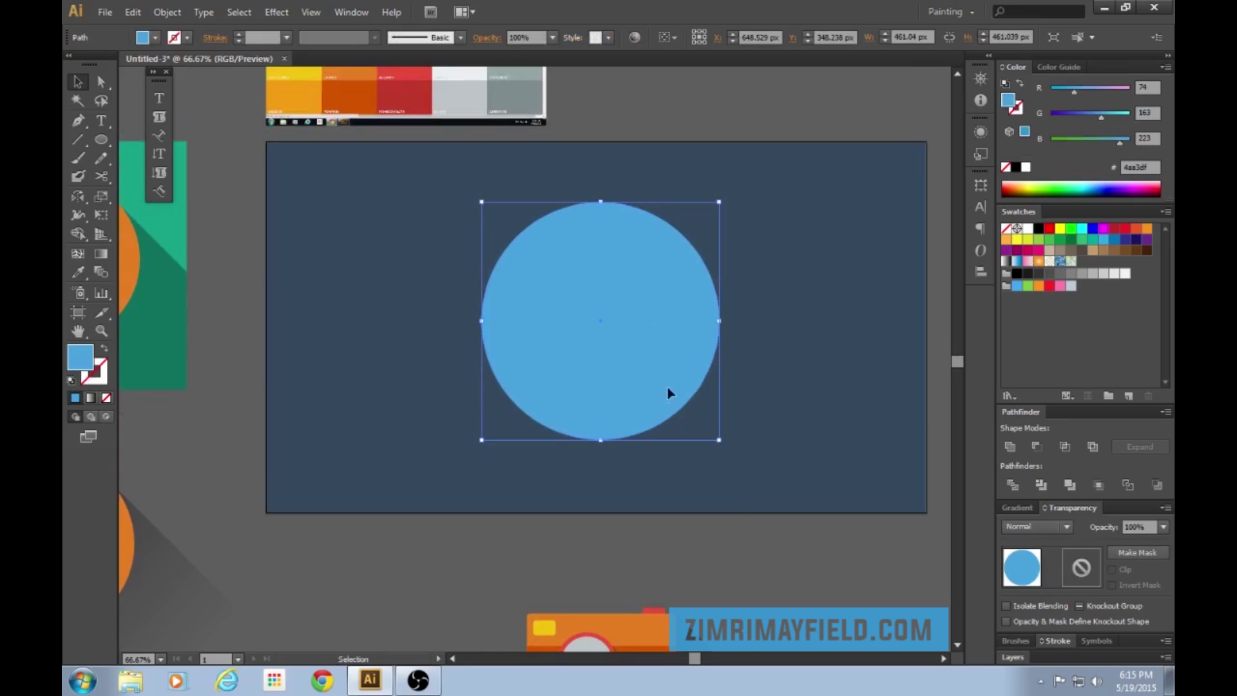
key(Delete)
key(ctrl+z)
key(a)
key(v)
key(a)
key(v)
click(776, 541)
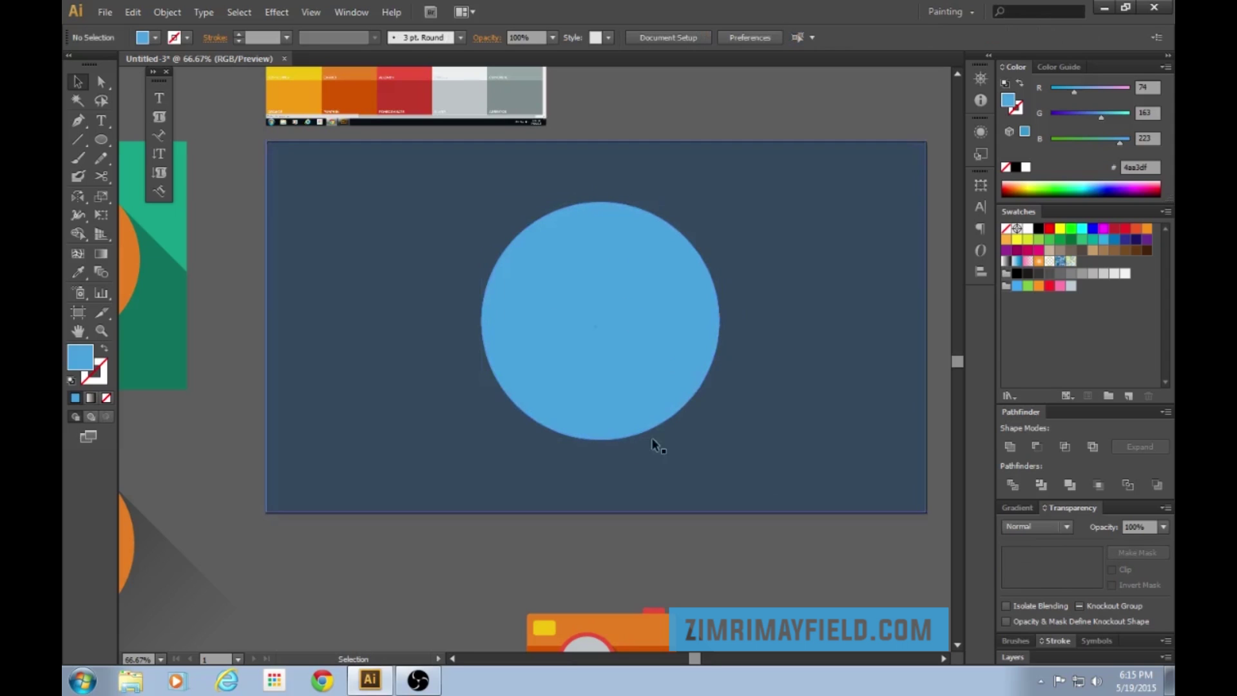
Step: Hide the topmost of the three stacked blue circle copies on the artboard
click(713, 366)
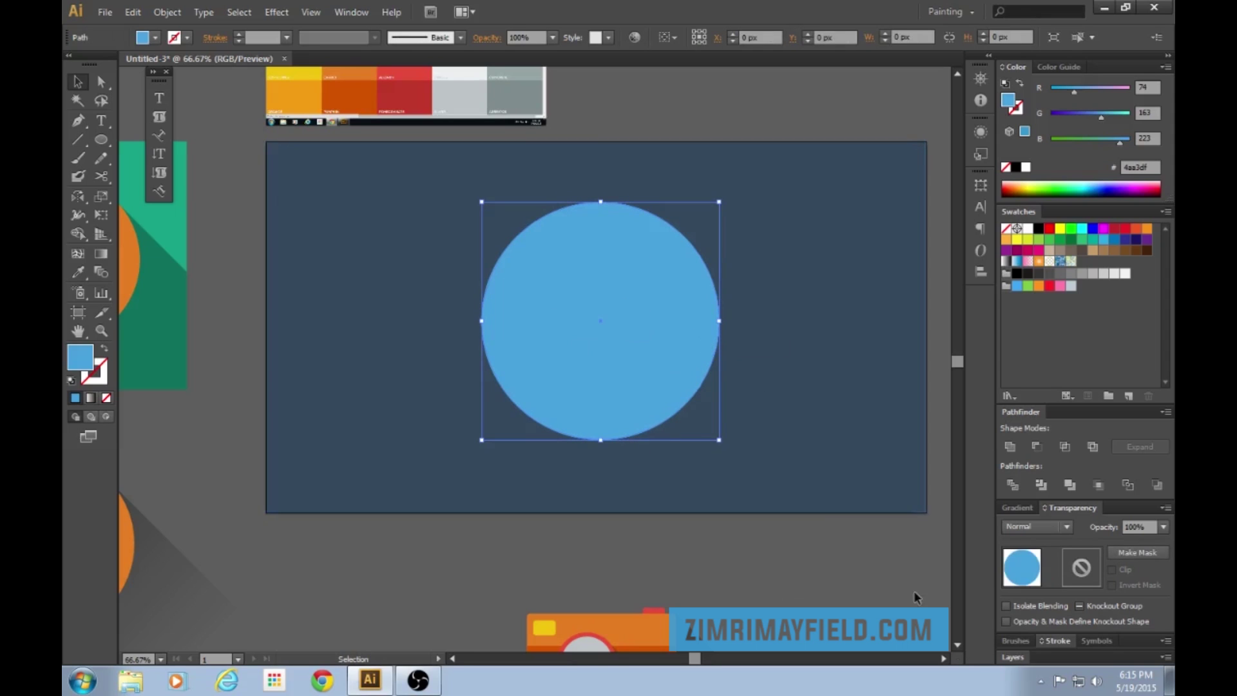
click(1013, 658)
drag(1166, 576, 1173, 623)
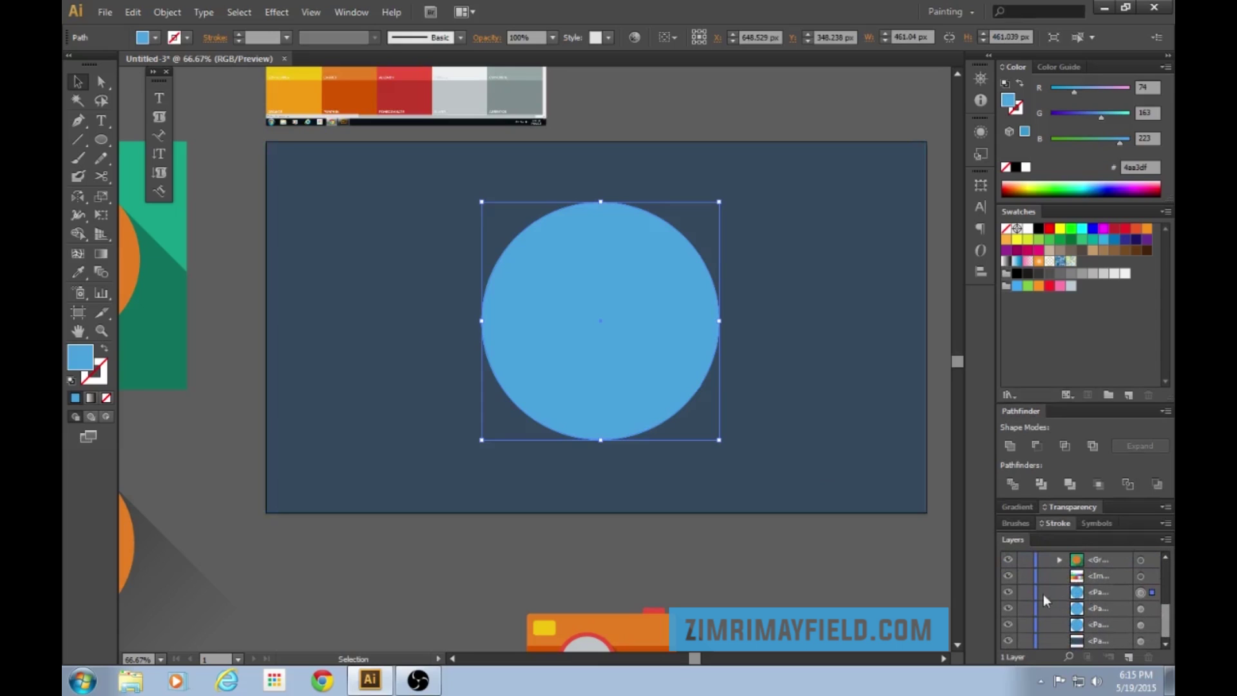
click(1010, 593)
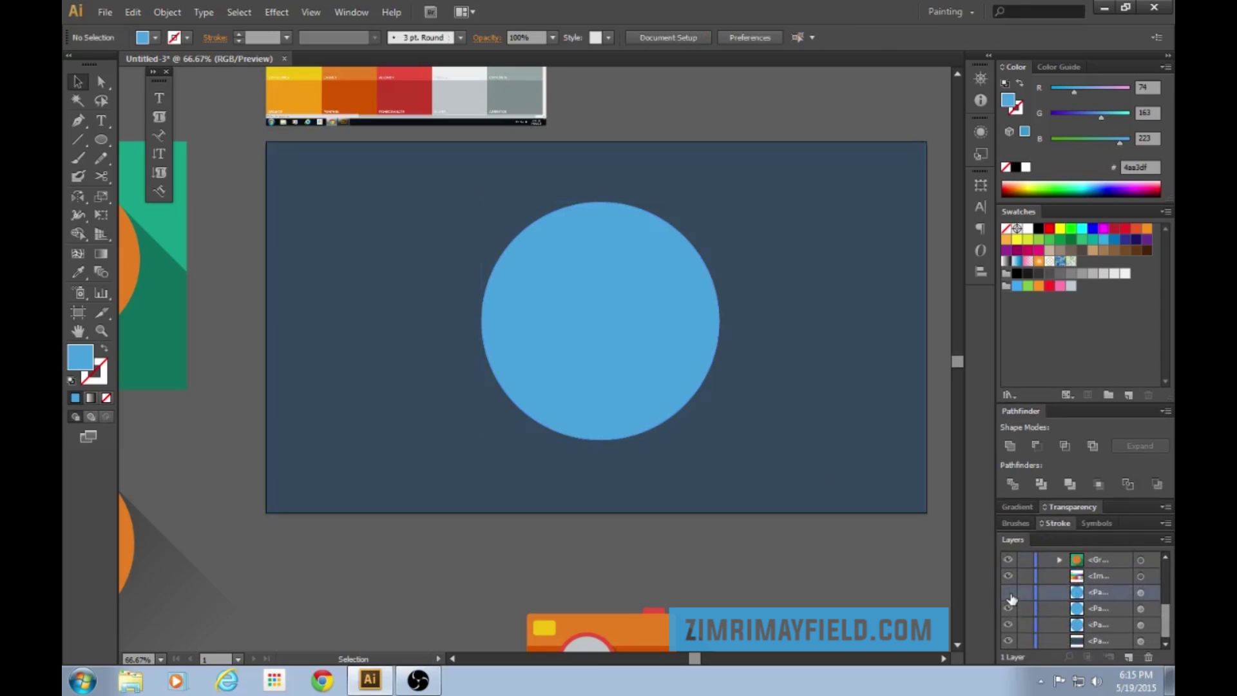
Step: Fill the two blue circle copies beneath the hidden one with black
click(1108, 609)
click(1039, 229)
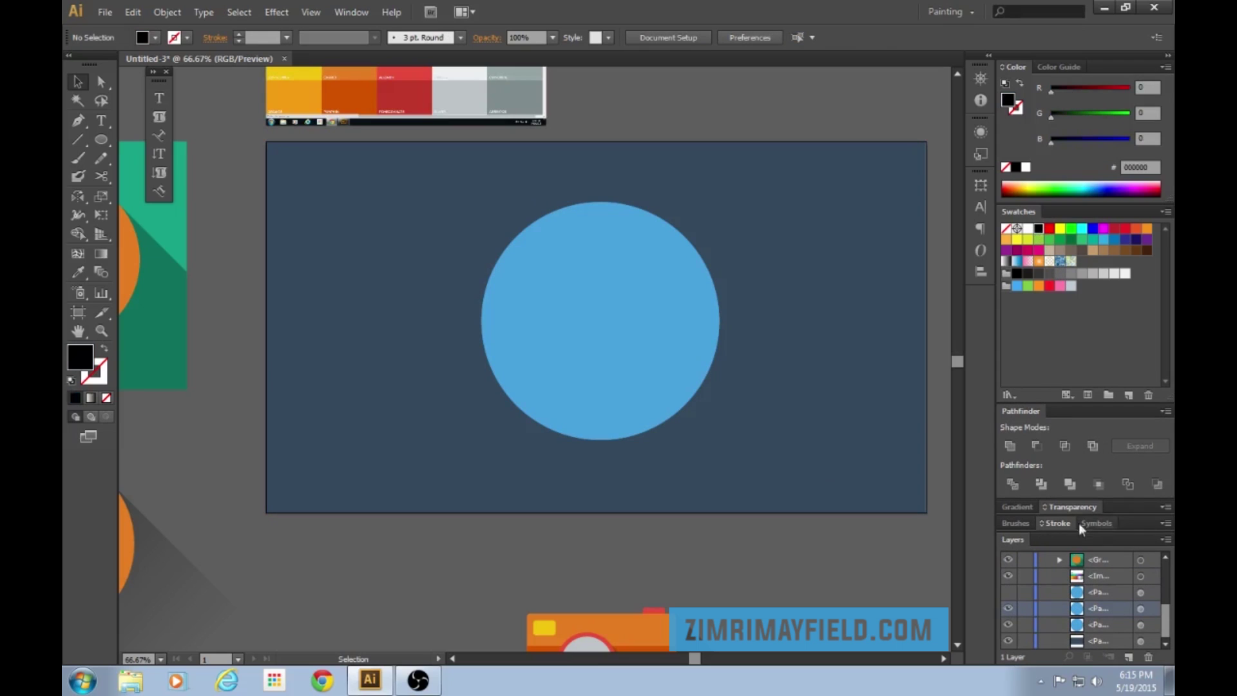
key(ctrl+z)
click(1142, 609)
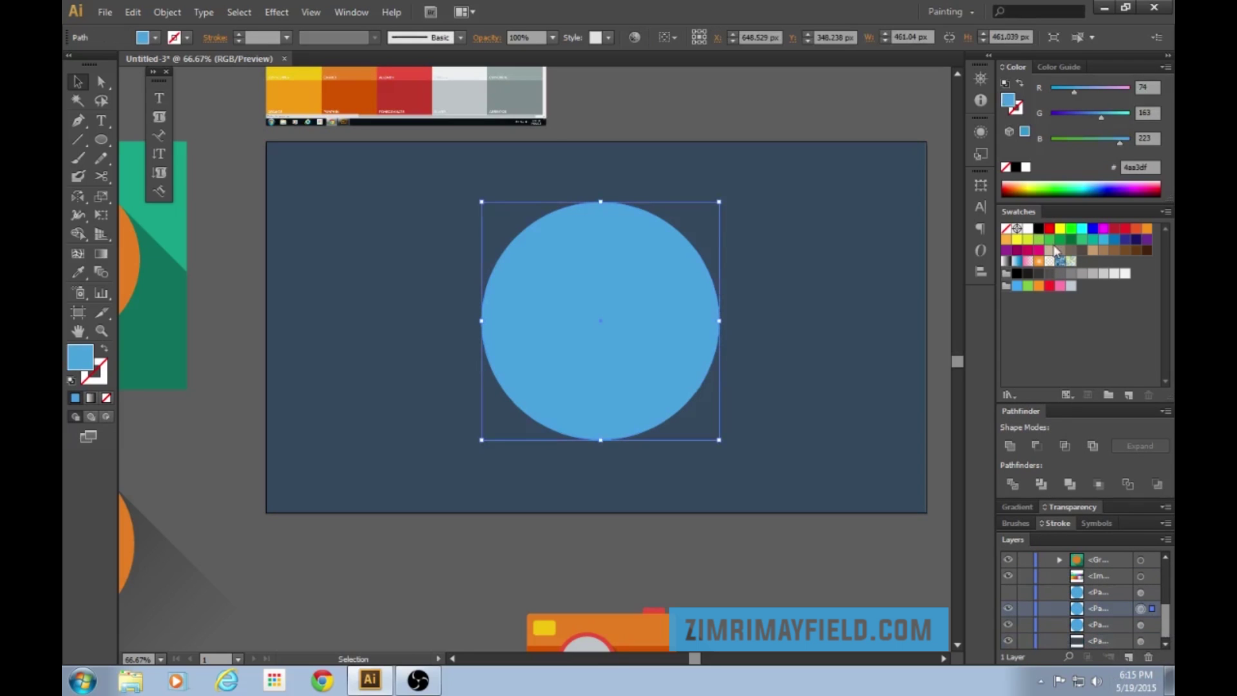
click(1039, 230)
click(1141, 625)
click(1038, 230)
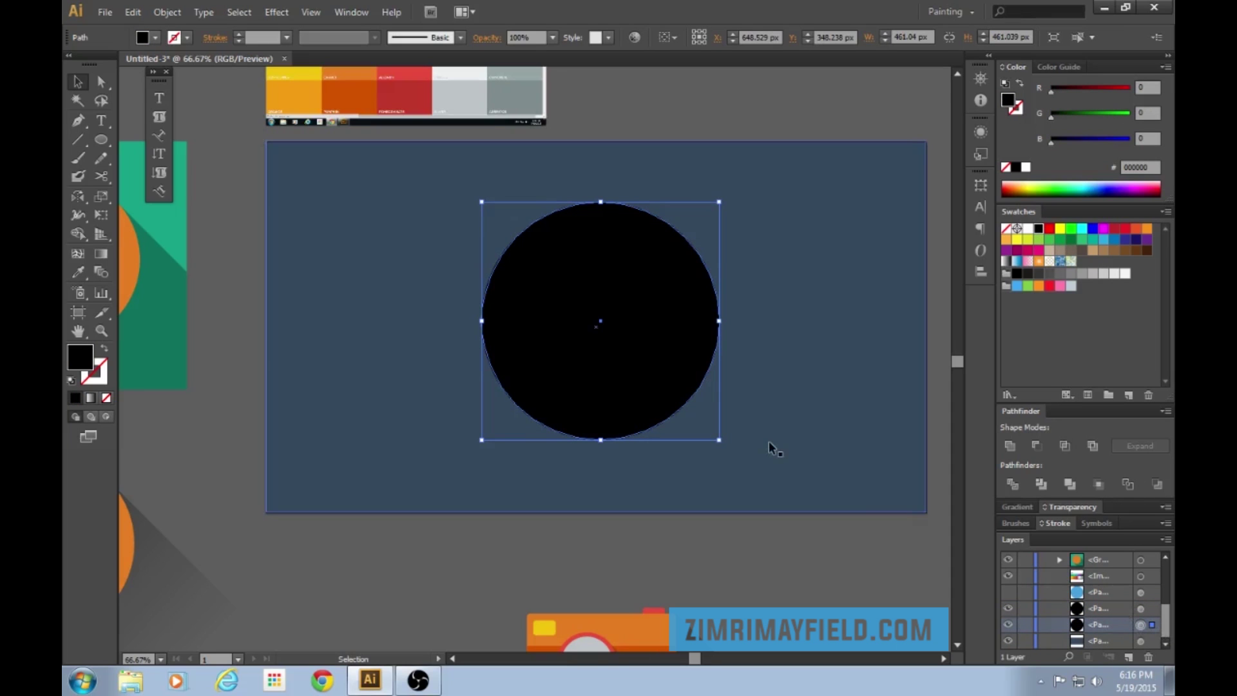
Step: Move the lower black circle diagonally down and right by about 201 px horizontally and 204 px vertically
key(Down)
key(Down)
key(Down)
key(Down)
key(Right)
key(Right)
key(Right)
key(Right)
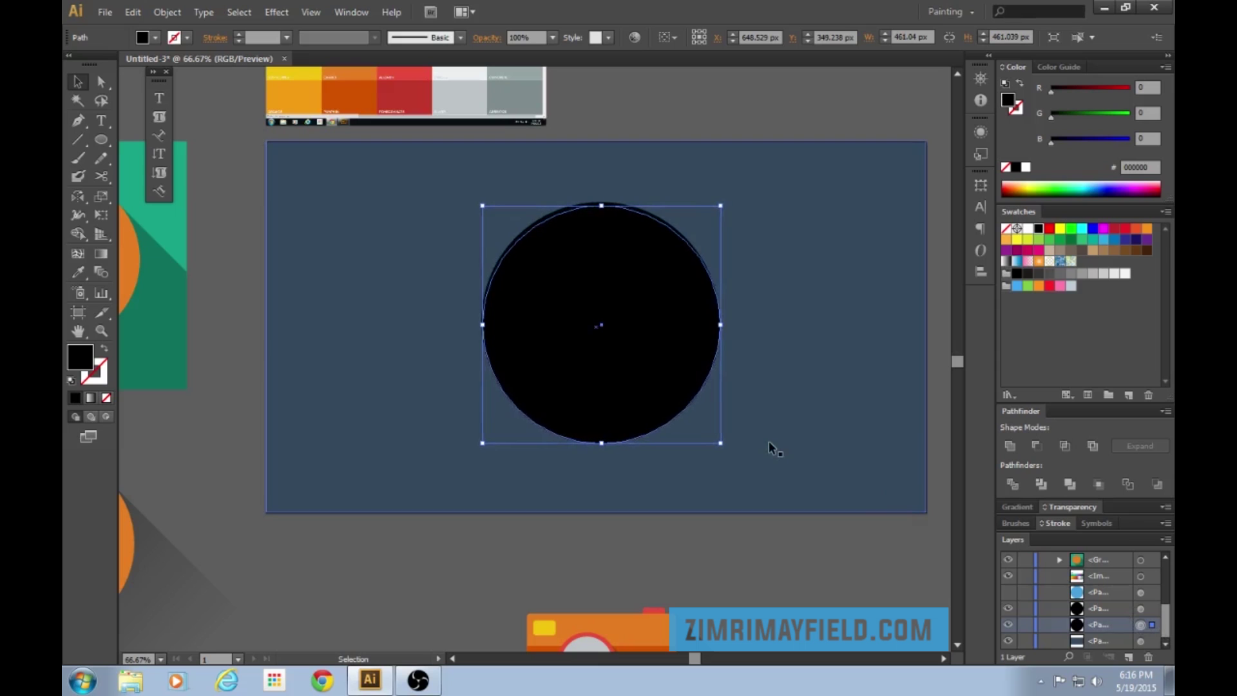
key(Down)
key(Down)
key(Down)
key(Down)
key(Down)
key(Down)
key(Down)
key(Down)
key(Down)
key(Down)
key(Down)
key(Down)
key(Down)
key(Down)
key(Down)
key(Down)
key(Right)
key(Right)
key(Right)
key(Right)
key(Right)
key(Right)
key(Right)
key(Right)
key(Right)
key(Right)
key(Right)
key(Right)
key(Right)
key(Right)
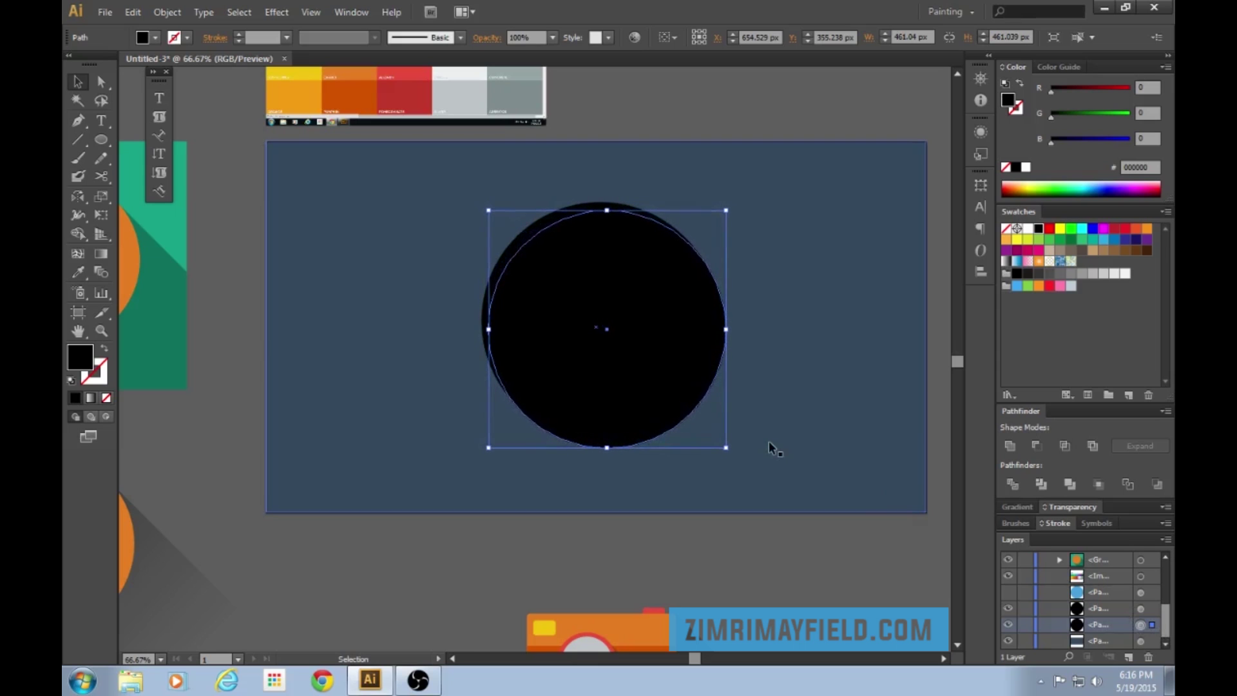
drag(709, 401, 808, 481)
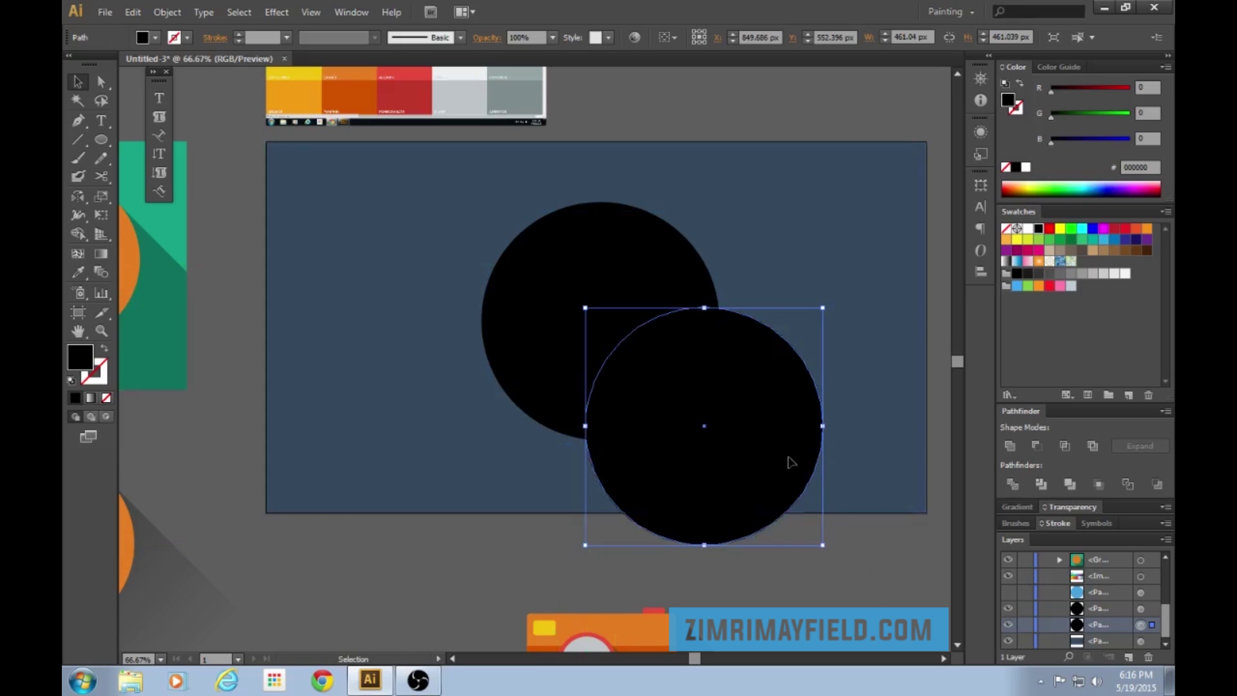
Step: Set the opacity of the offset black circle to 0%
click(1076, 508)
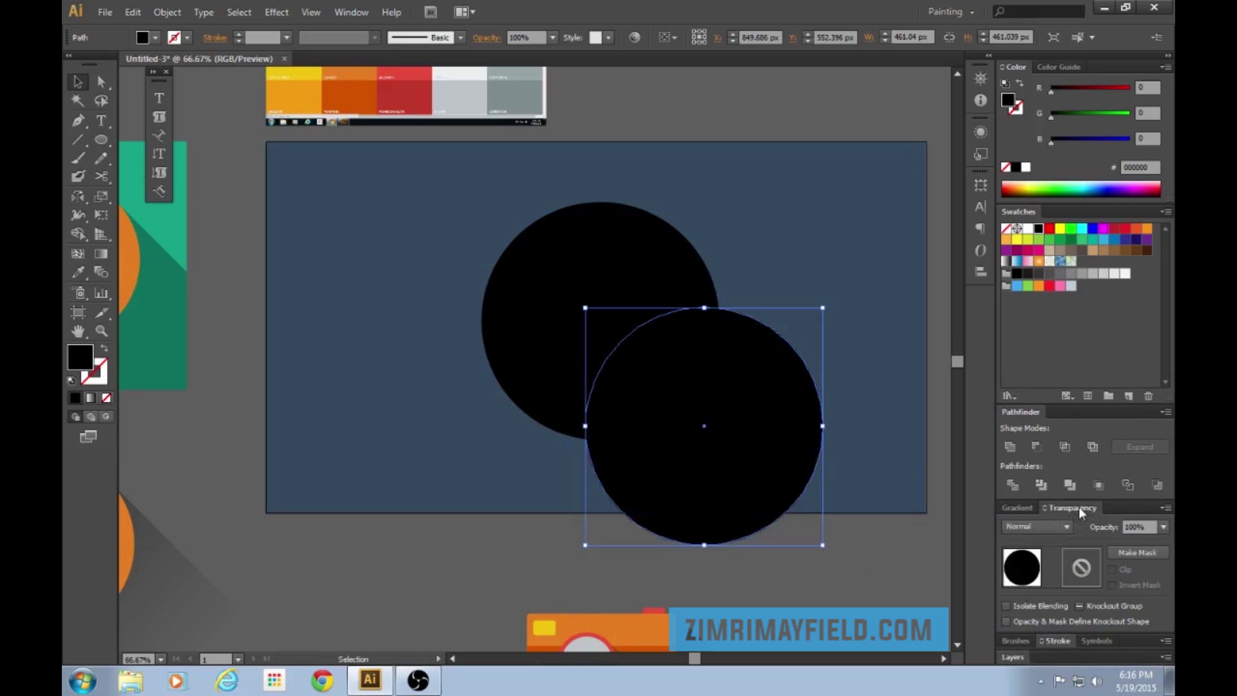
click(1163, 528)
click(1141, 341)
Step: Select the opaque black circle together with the transparent one and make a blend between them
scroll(899, 544, down, 2)
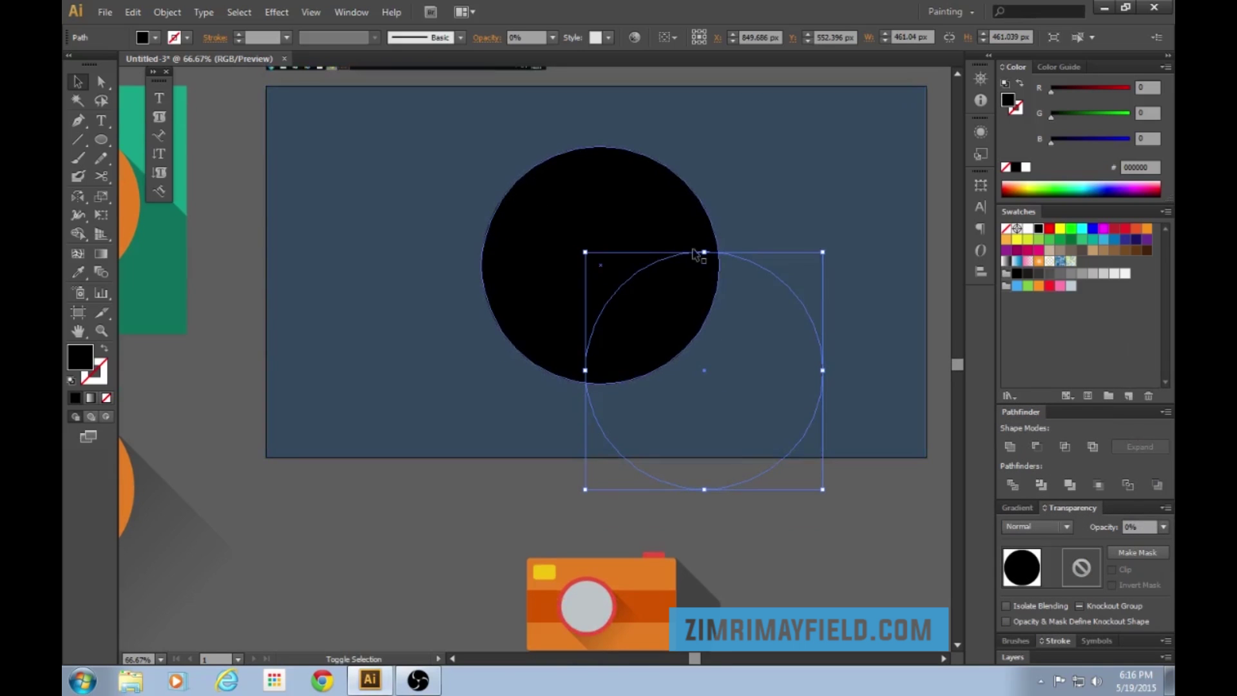
shift+click(656, 208)
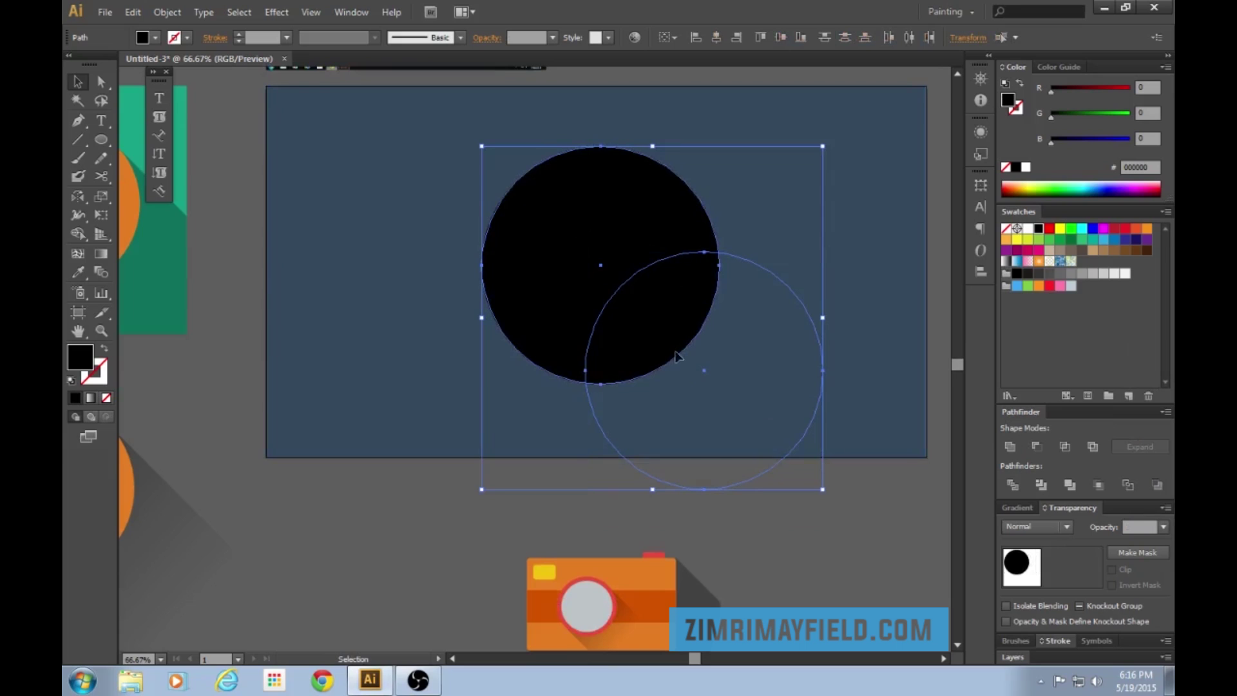
click(169, 13)
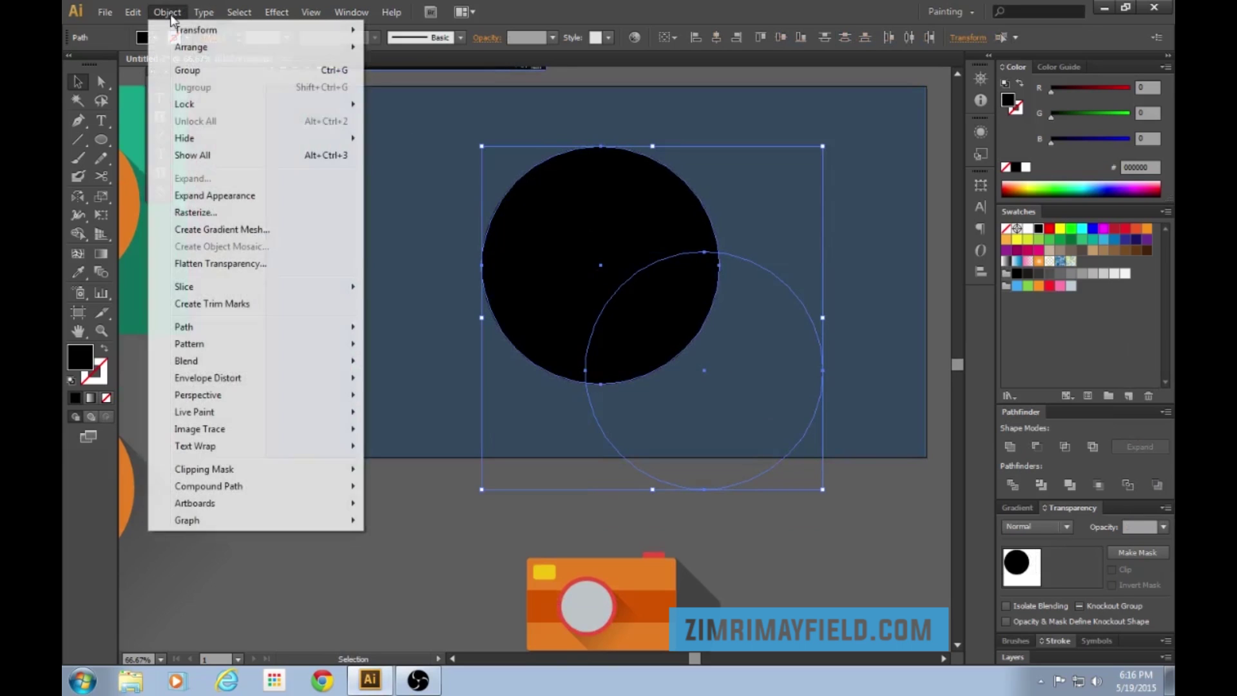
mouse_move(232, 369)
click(398, 359)
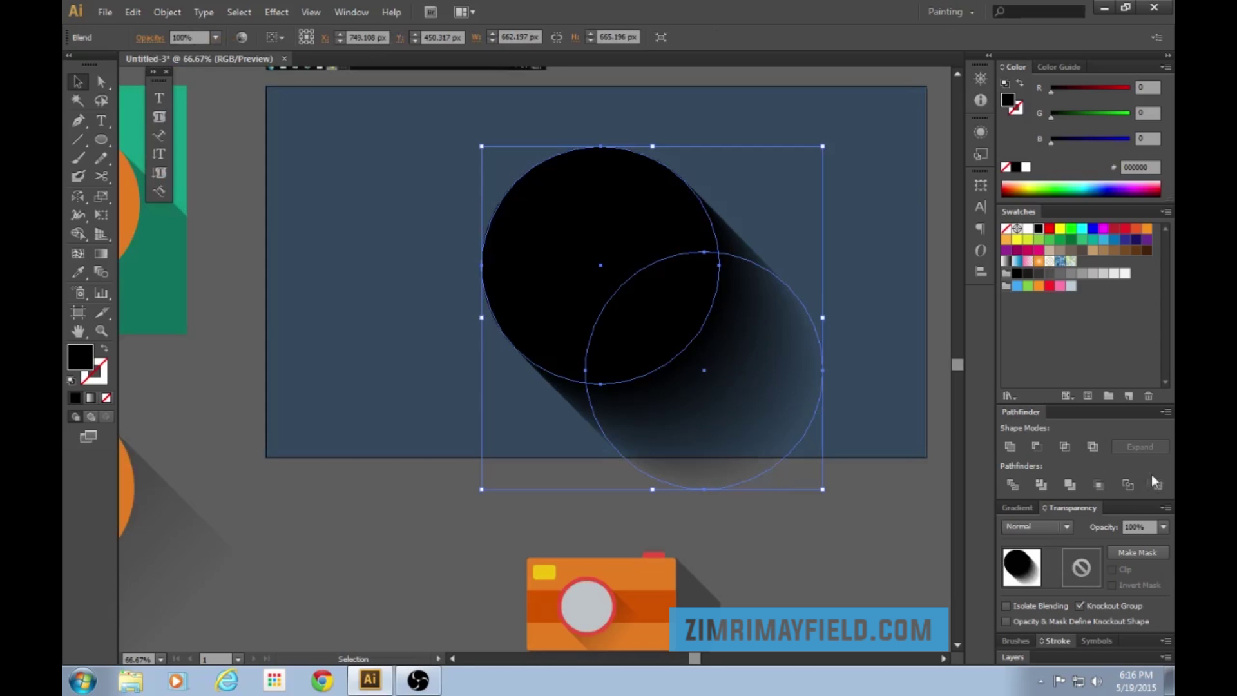
Step: Set the opacity of the black circle blend to 30% and deselect it
click(1162, 527)
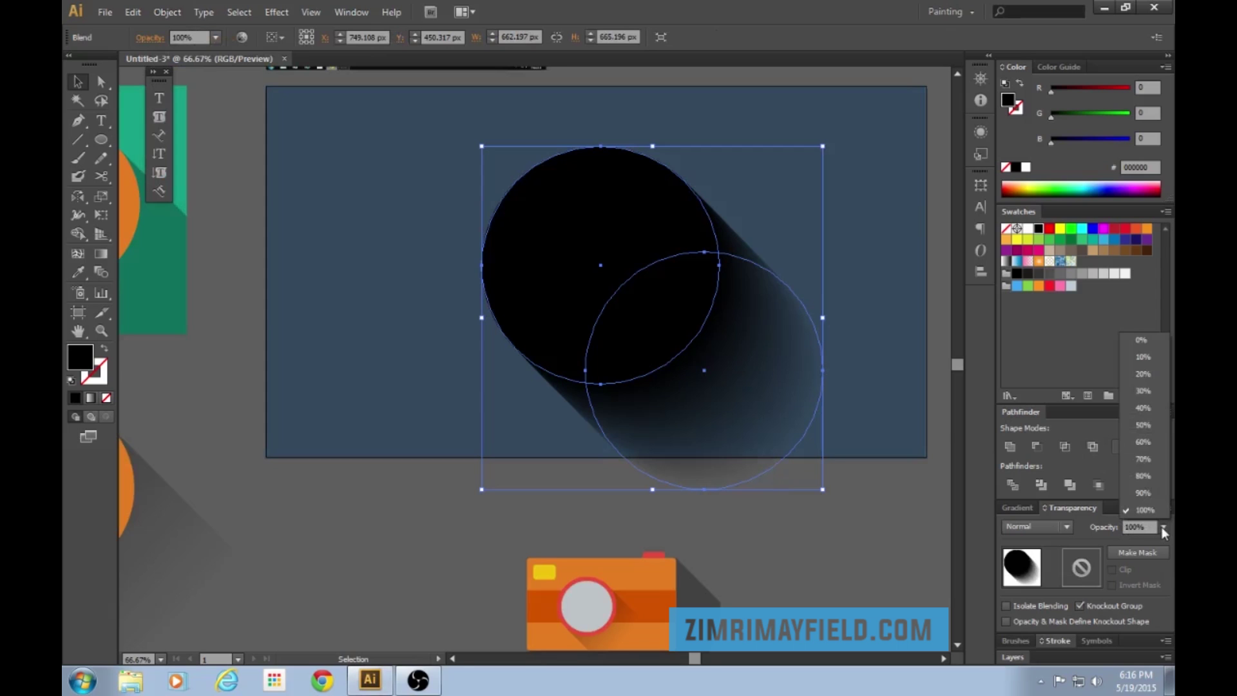
click(1142, 391)
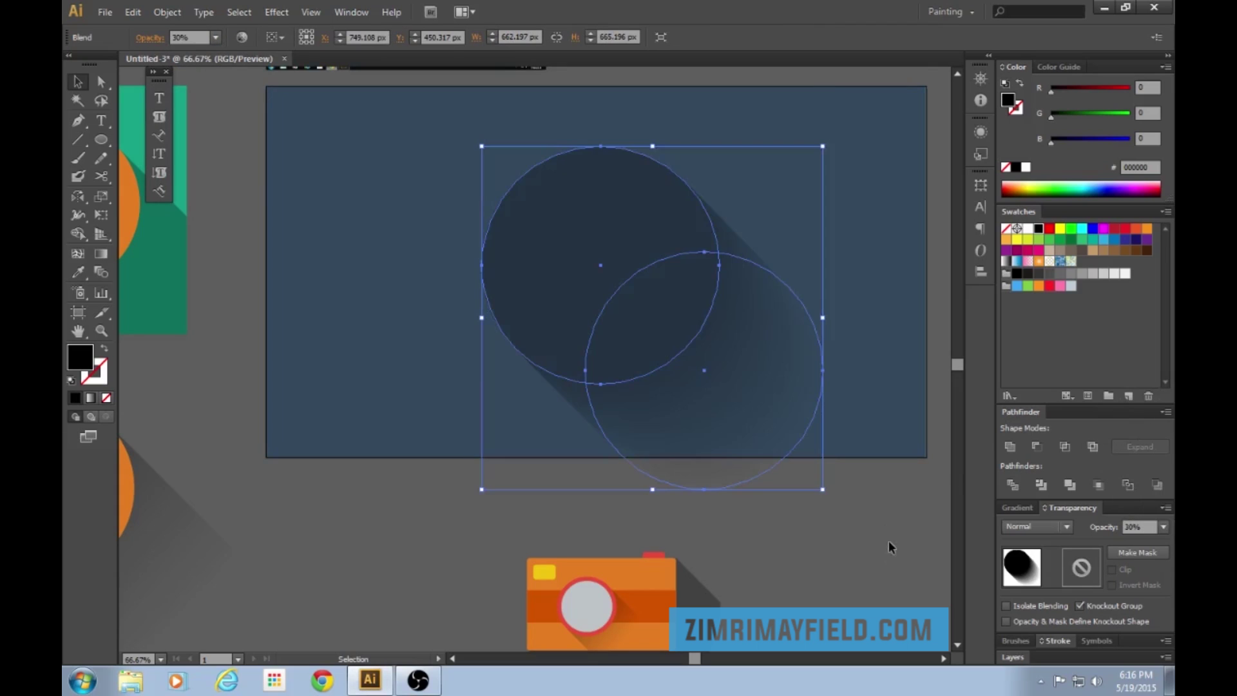
click(888, 555)
scroll(888, 555, down, 2)
scroll(888, 555, up, 3)
scroll(888, 561, up, 1)
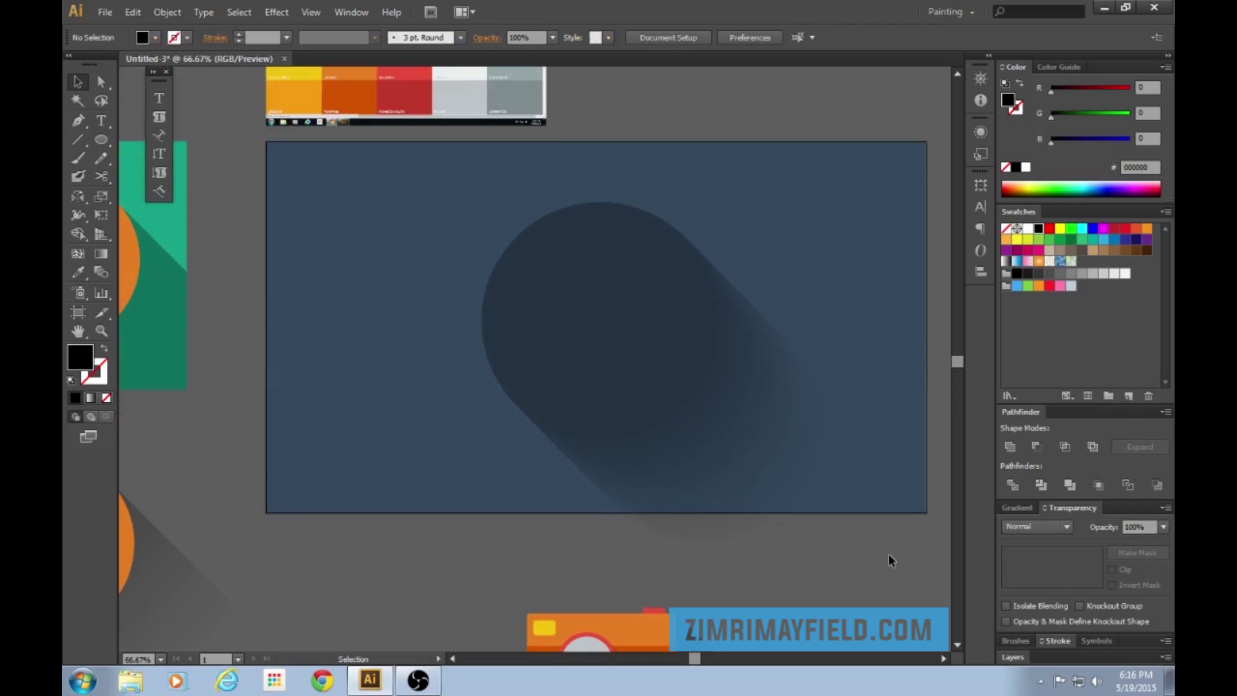
Step: Show the hidden blue circle again above the blended shadow
click(1019, 657)
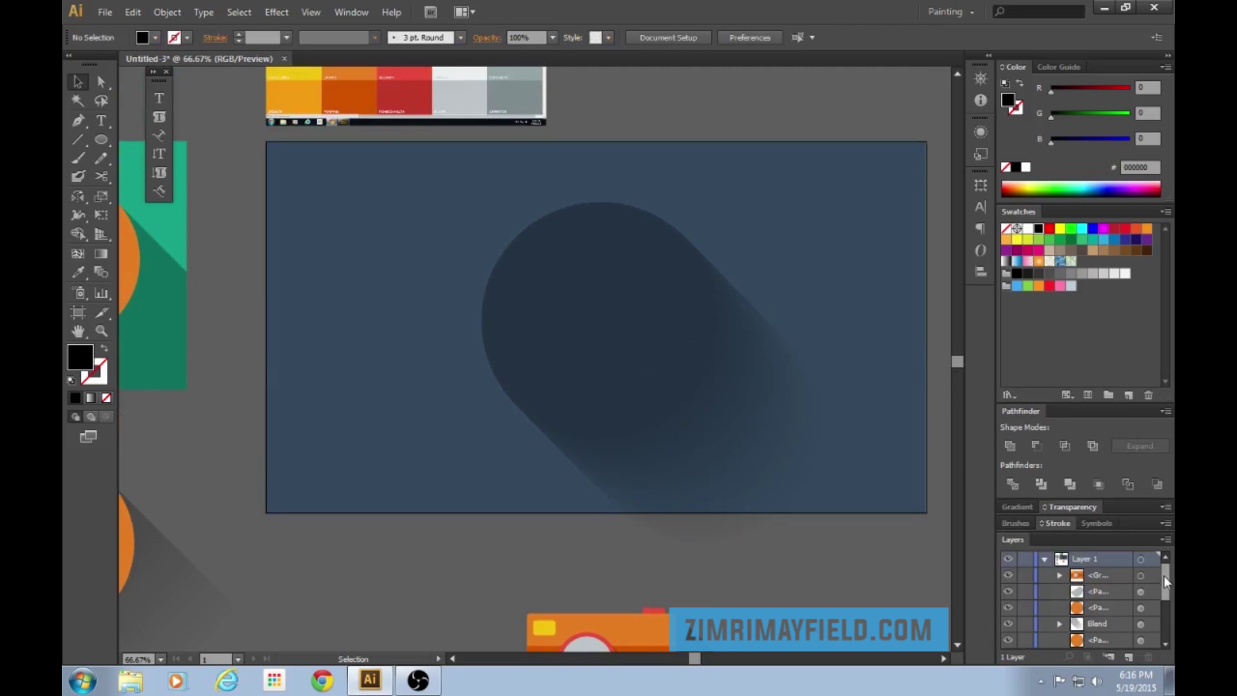
drag(1164, 575, 1164, 611)
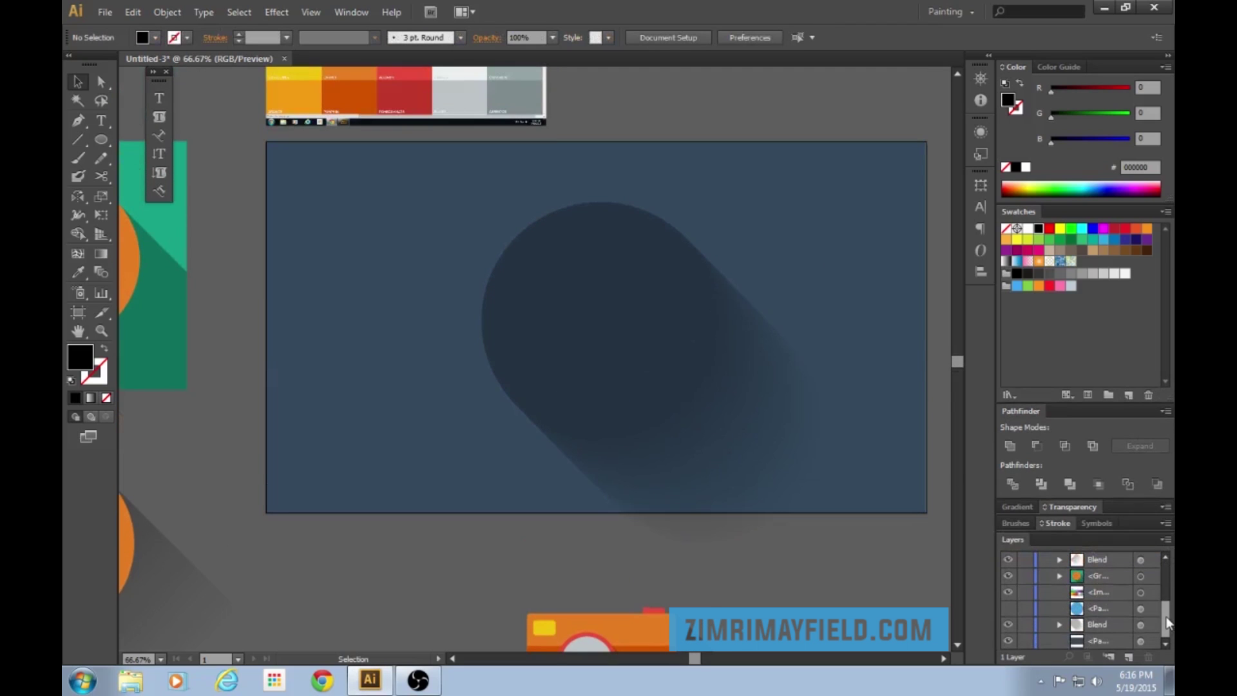
click(1009, 609)
Step: Move the camera with its long shadow from below the artboard back onto the blue circle
scroll(677, 509, down, 4)
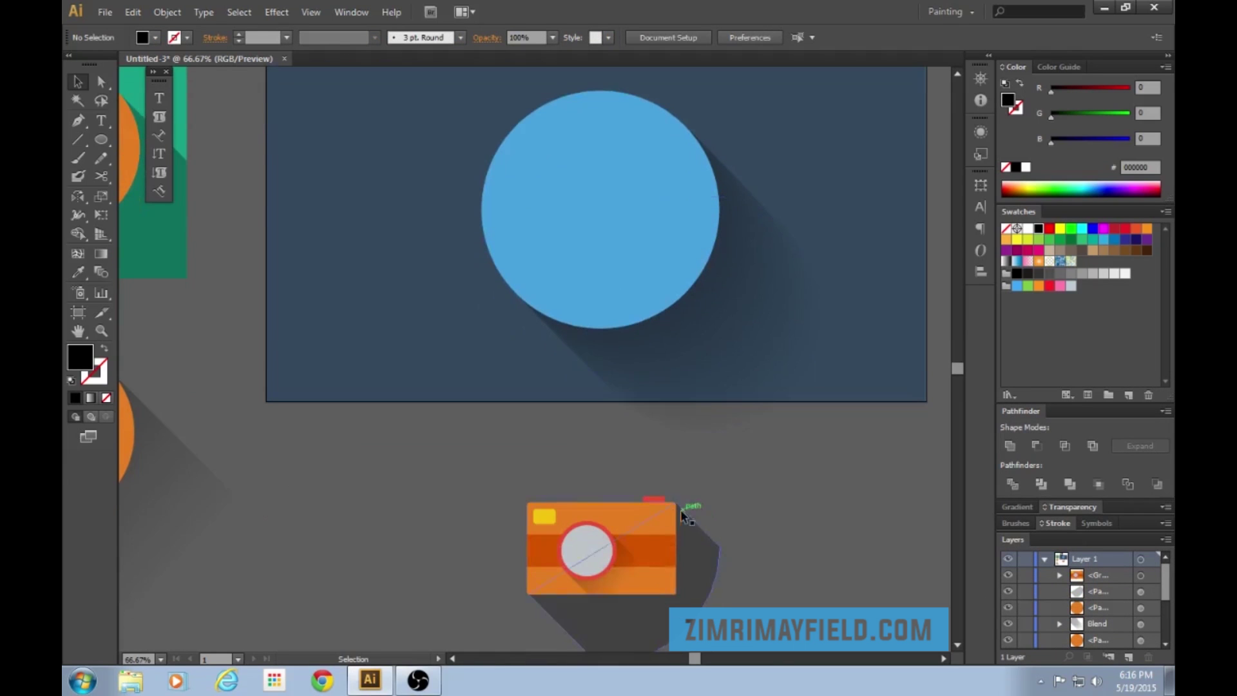
drag(522, 486, 656, 192)
click(775, 488)
scroll(822, 512, up, 1)
key(ctrl+minus)
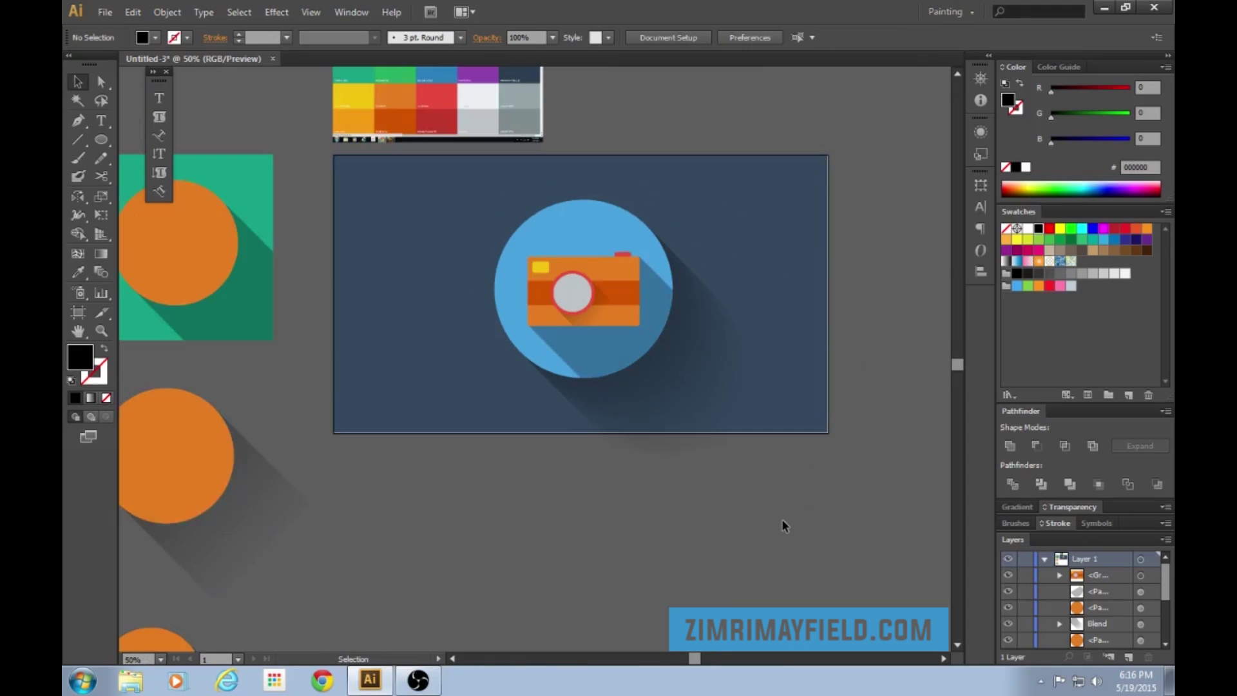
Step: Move the circle, camera and both shadows together slightly up and to the left on the dark background
drag(776, 552, 455, 183)
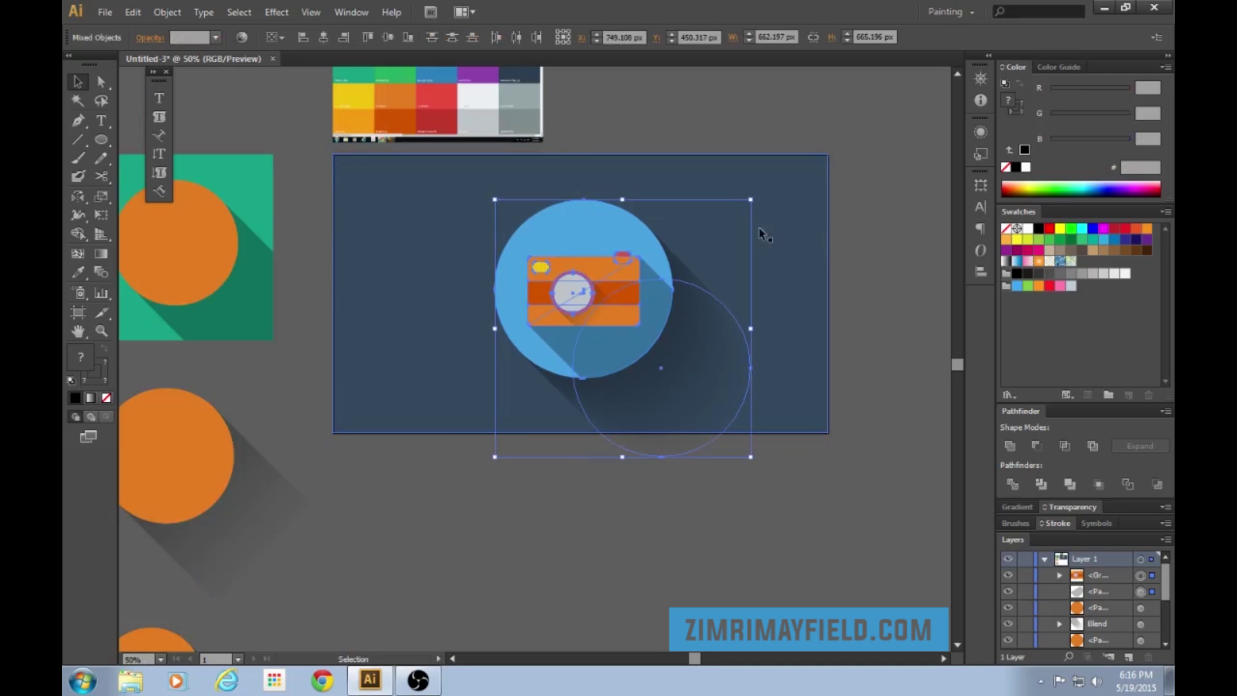
drag(616, 232, 607, 220)
click(833, 542)
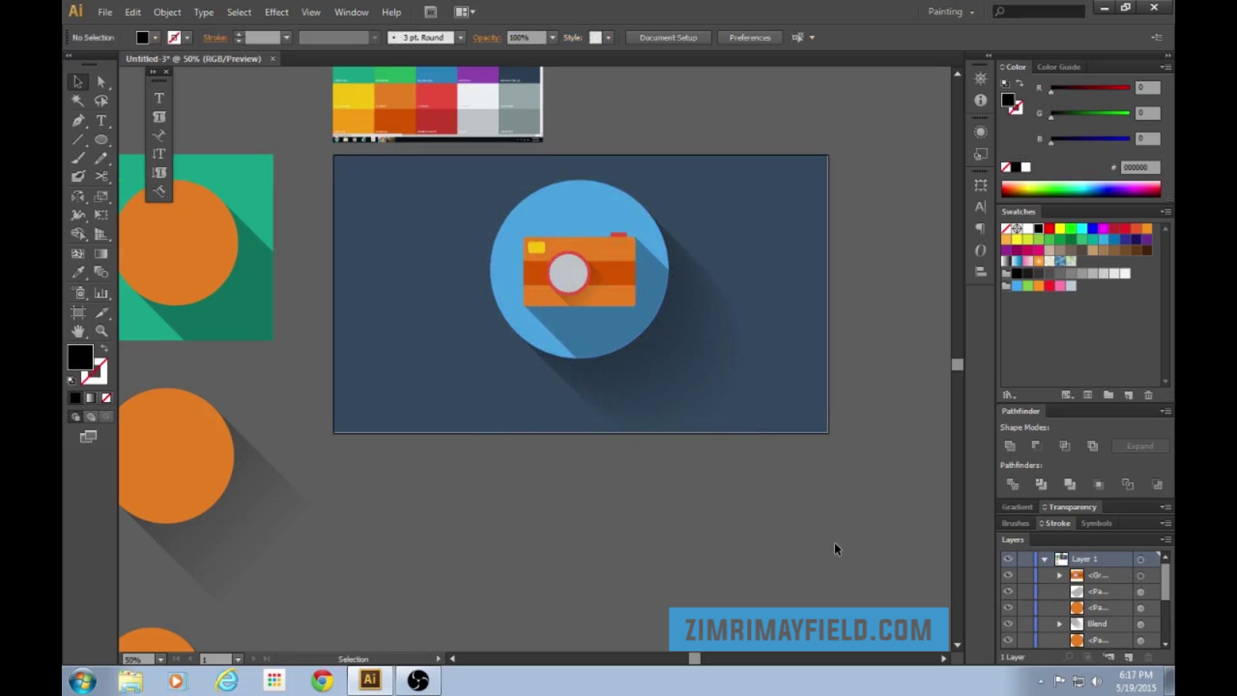
click(815, 372)
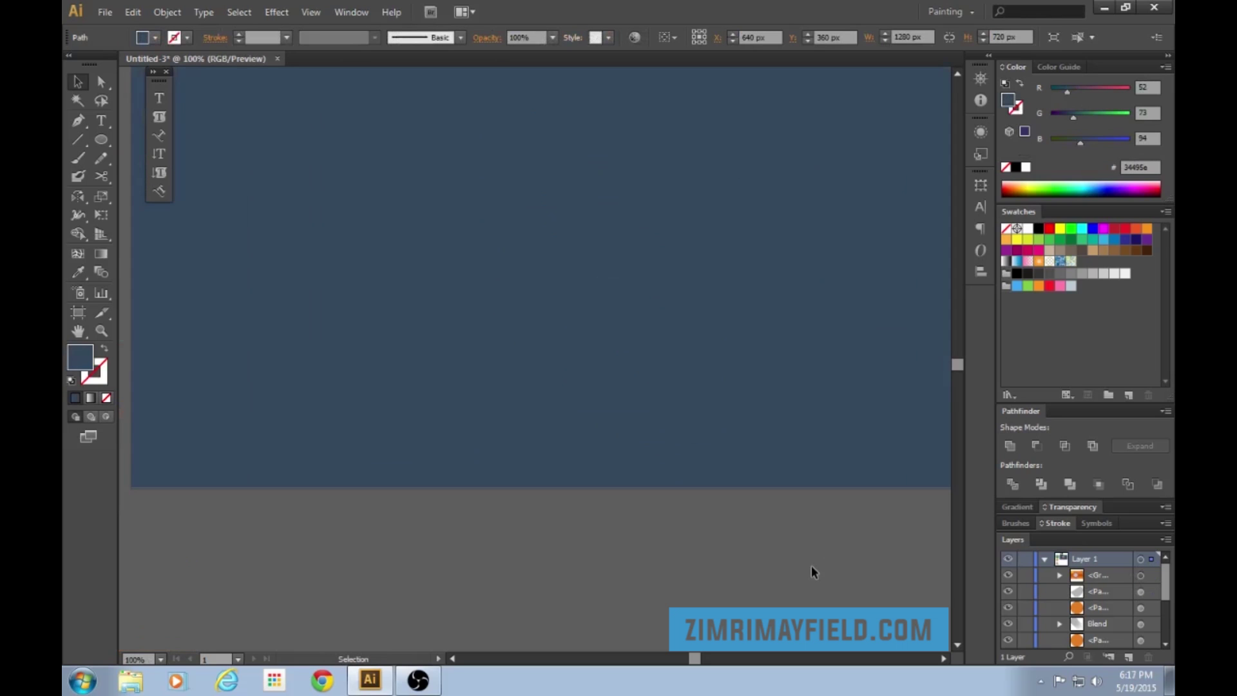
key(ctrl+z)
click(811, 573)
key(ctrl+minus)
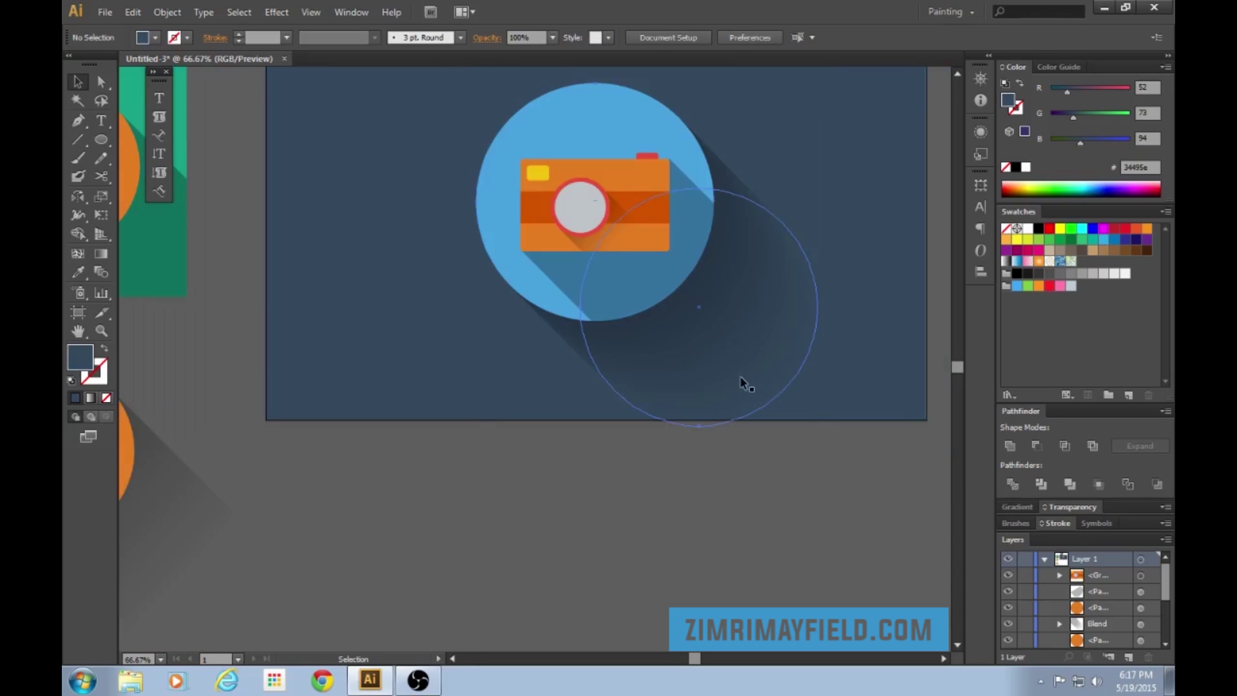
click(740, 376)
scroll(850, 506, up, 3)
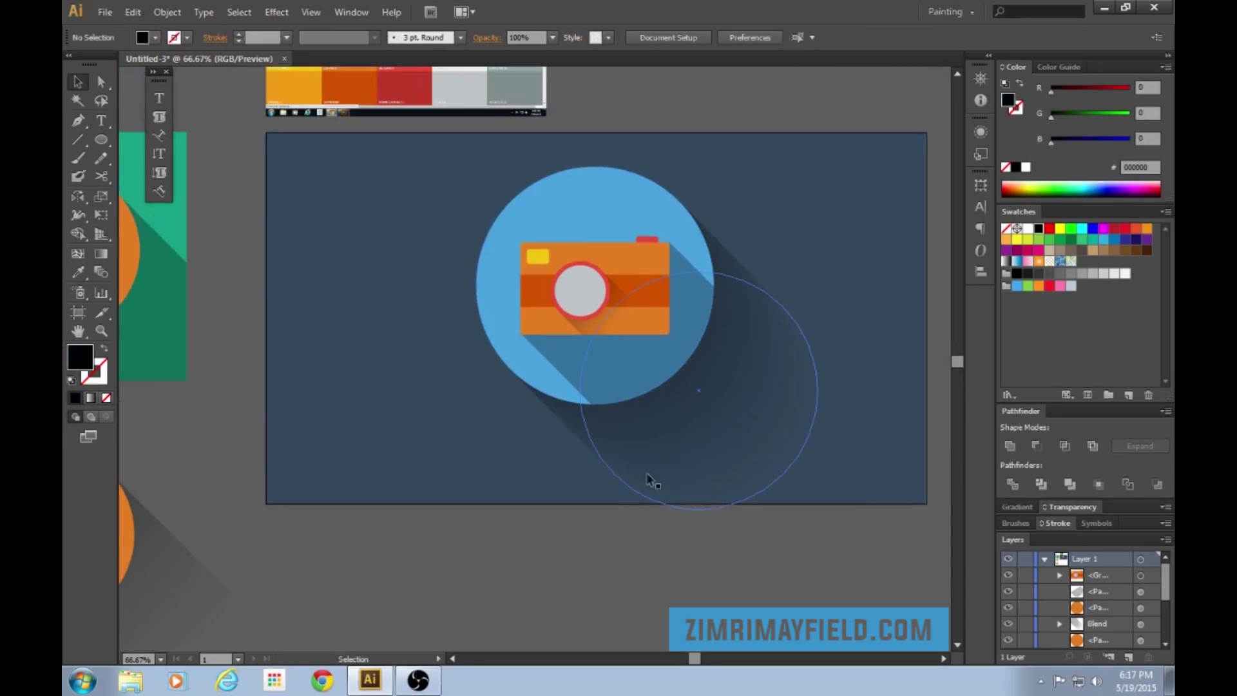
click(737, 547)
drag(694, 658, 698, 658)
Step: Bring the dark blue background rectangle to the front of all artwork
click(814, 284)
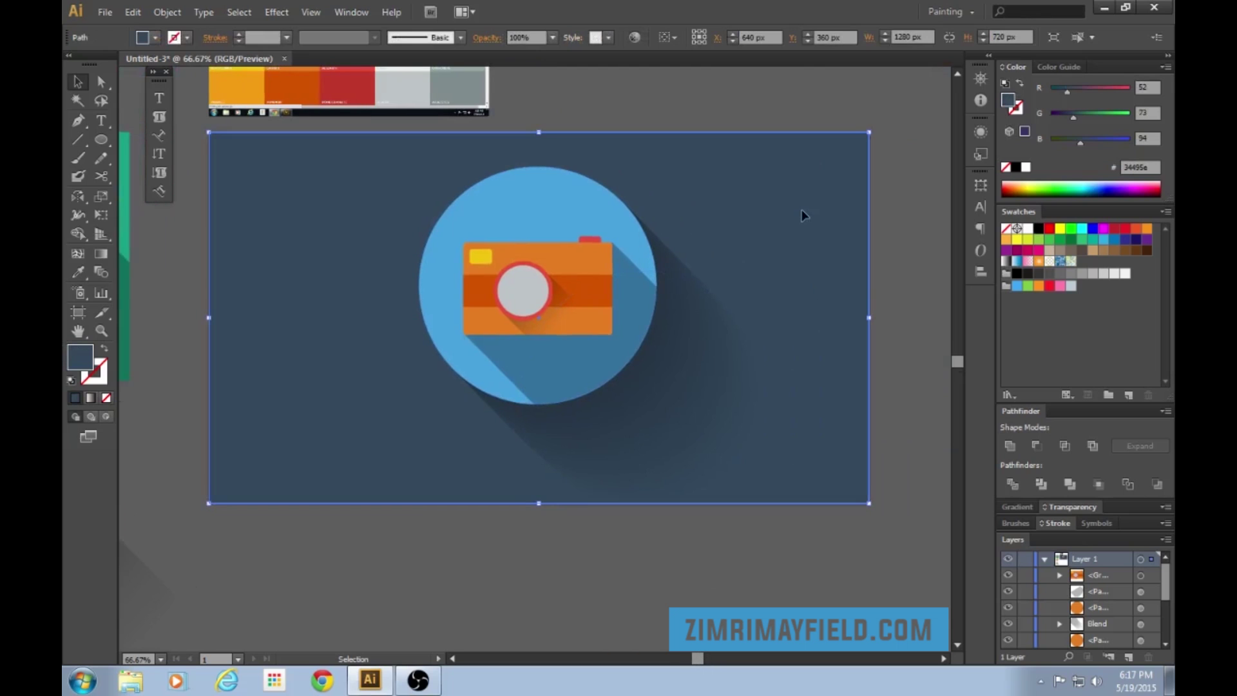
key(a)
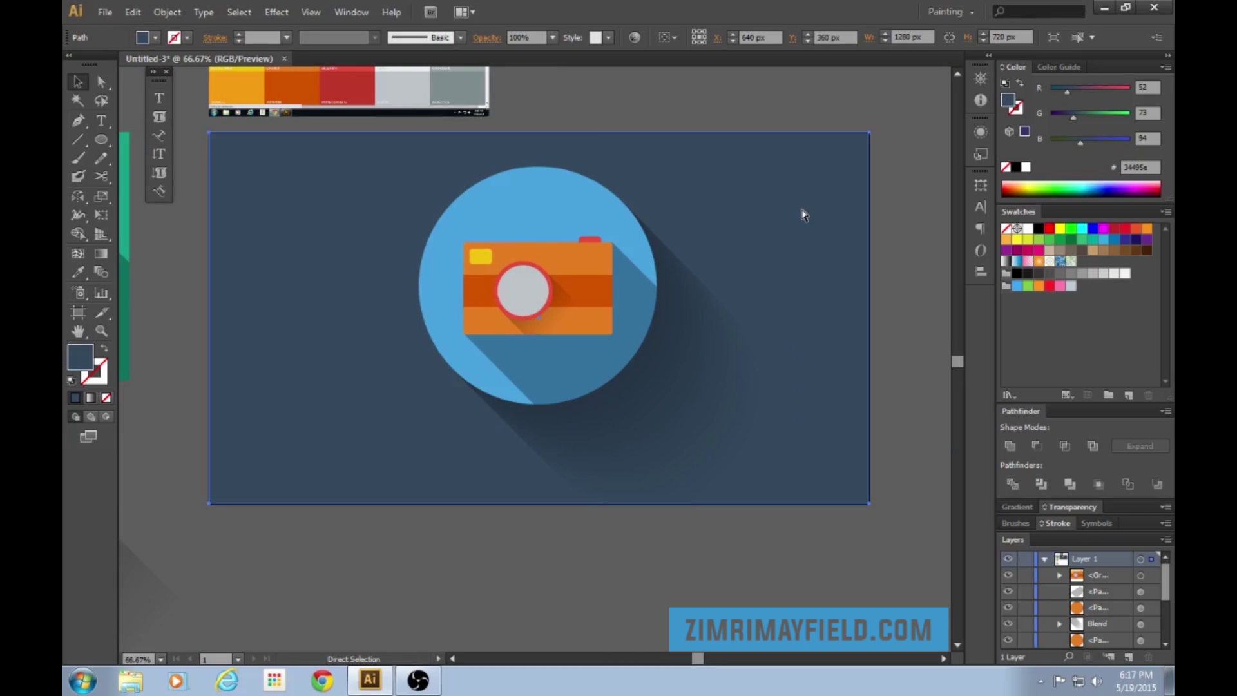
key(v)
key(a)
key(ctrl+shift+bracketright)
key(ctrl+shift+bracketleft)
key(v)
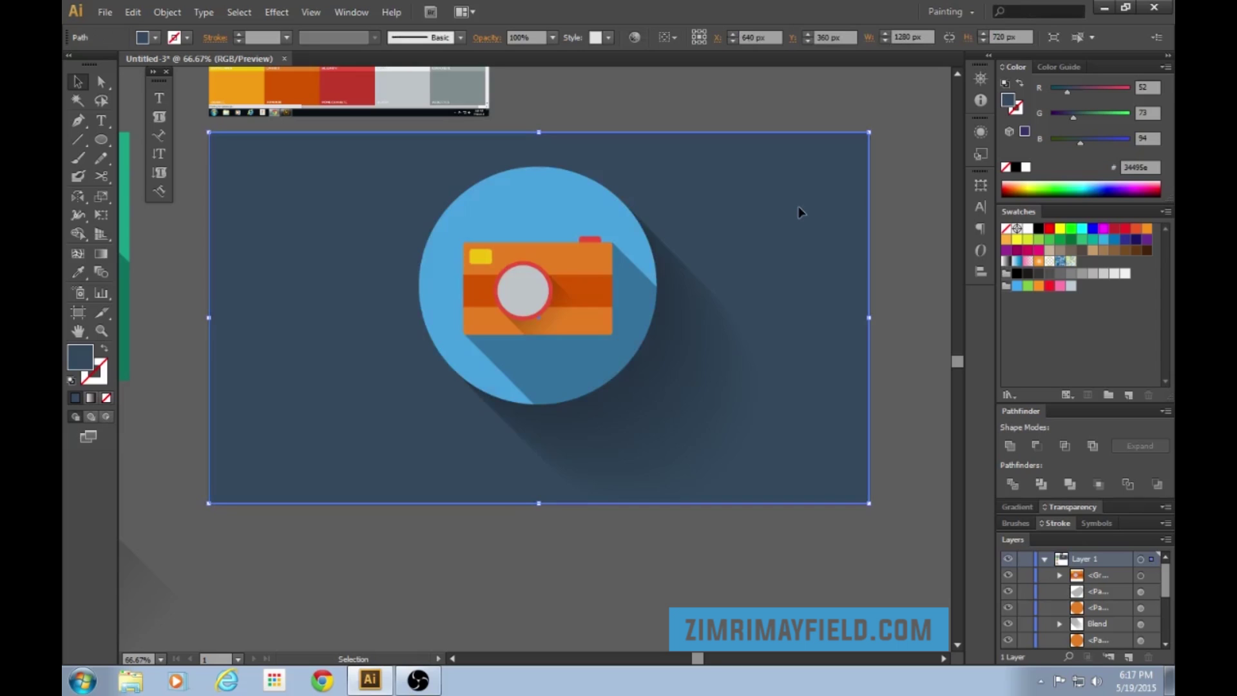
key(ctrl)
key(a)
key(ctrl+shift+bracketright)
key(v)
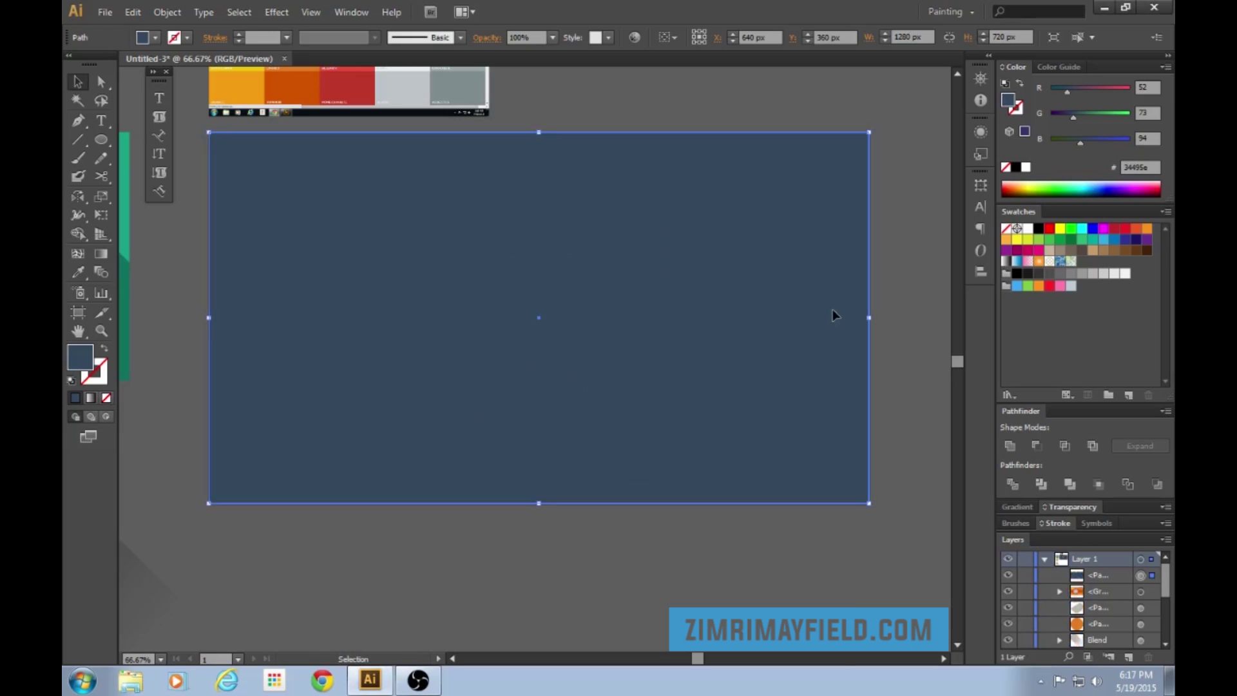
Step: Clip the blended circle shadow to the dark blue rectangle with a clipping mask
shift+click(644, 510)
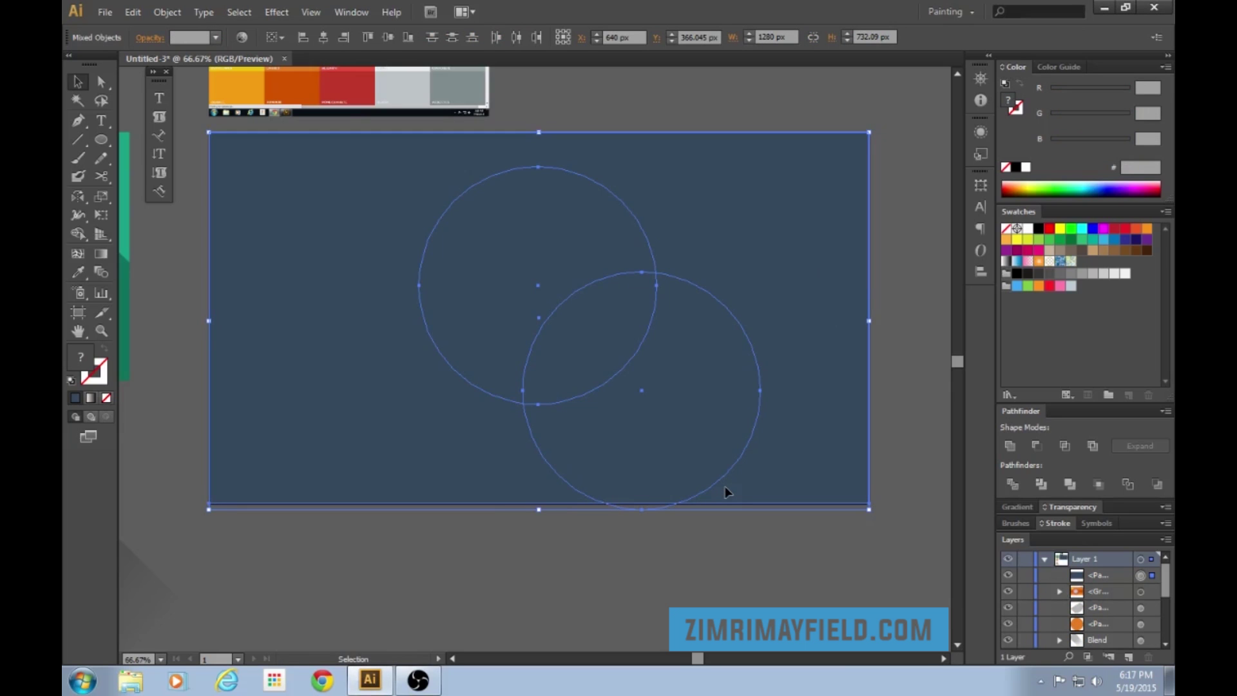
key(a)
key(v)
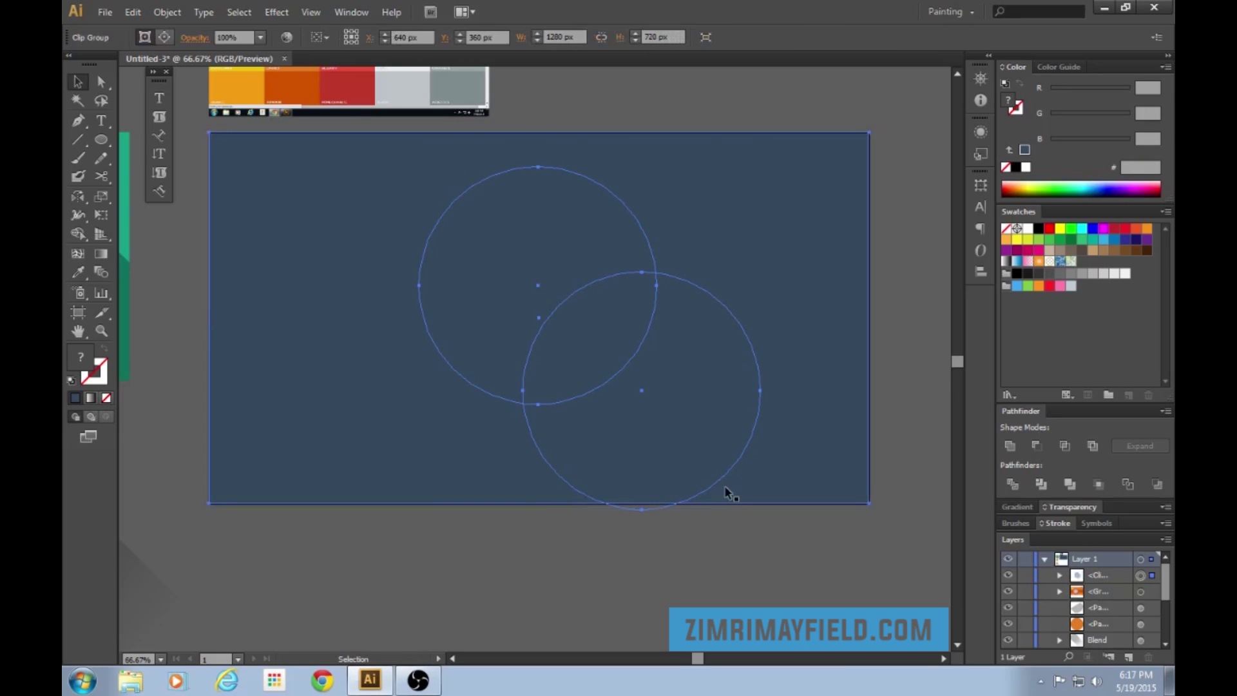
key(ctrl+7)
click(727, 579)
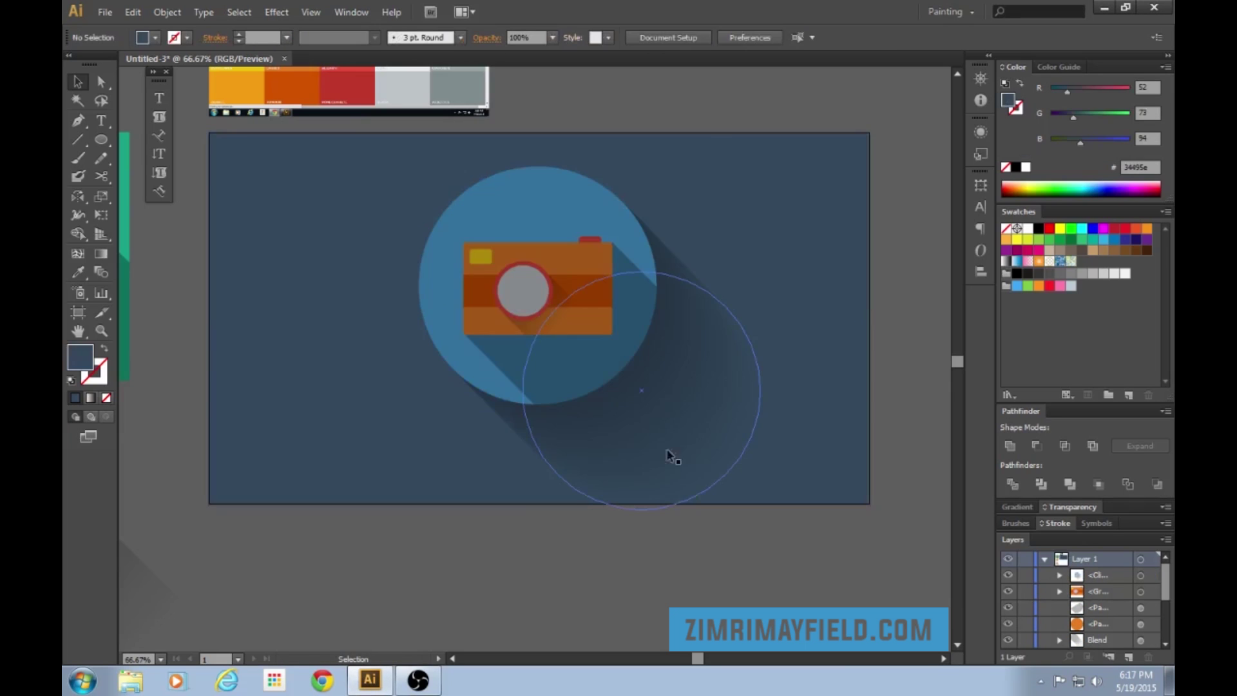
Step: Send the clipped shadow group to the back, and send the dark blue background behind it
click(657, 431)
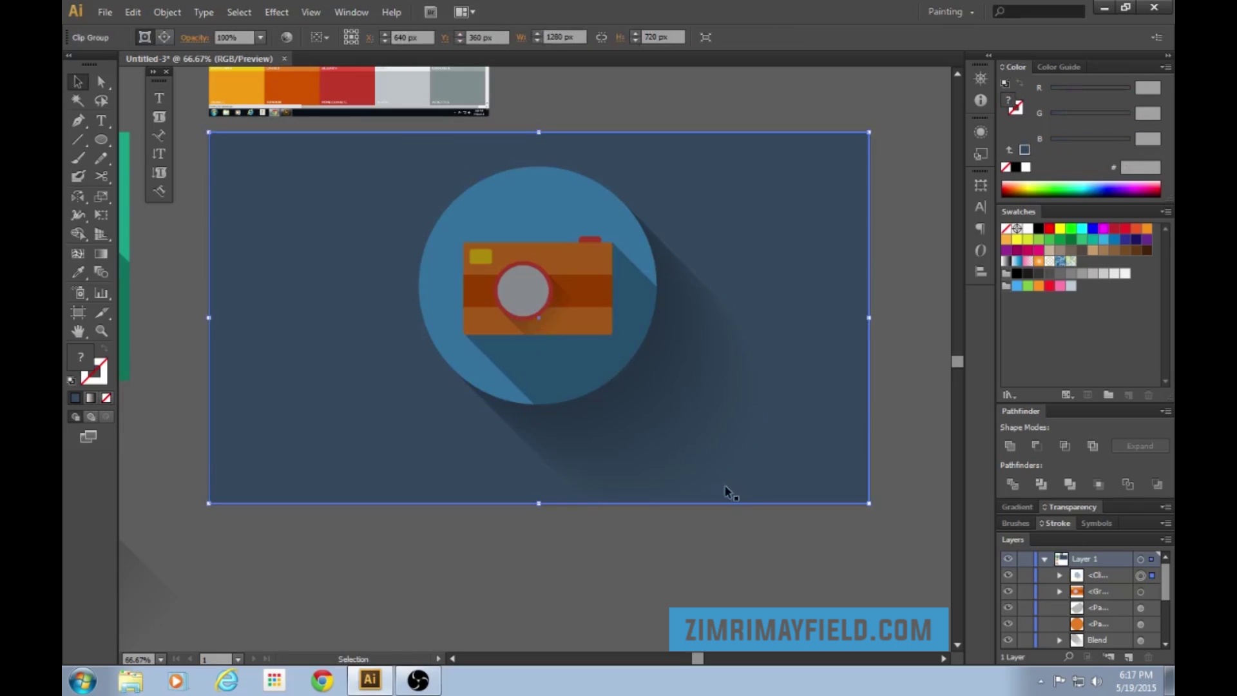
key(ctrl+shift+bracketleft)
click(847, 445)
key(ctrl+shift+bracketright)
key(ctrl+shift+bracketleft)
click(632, 536)
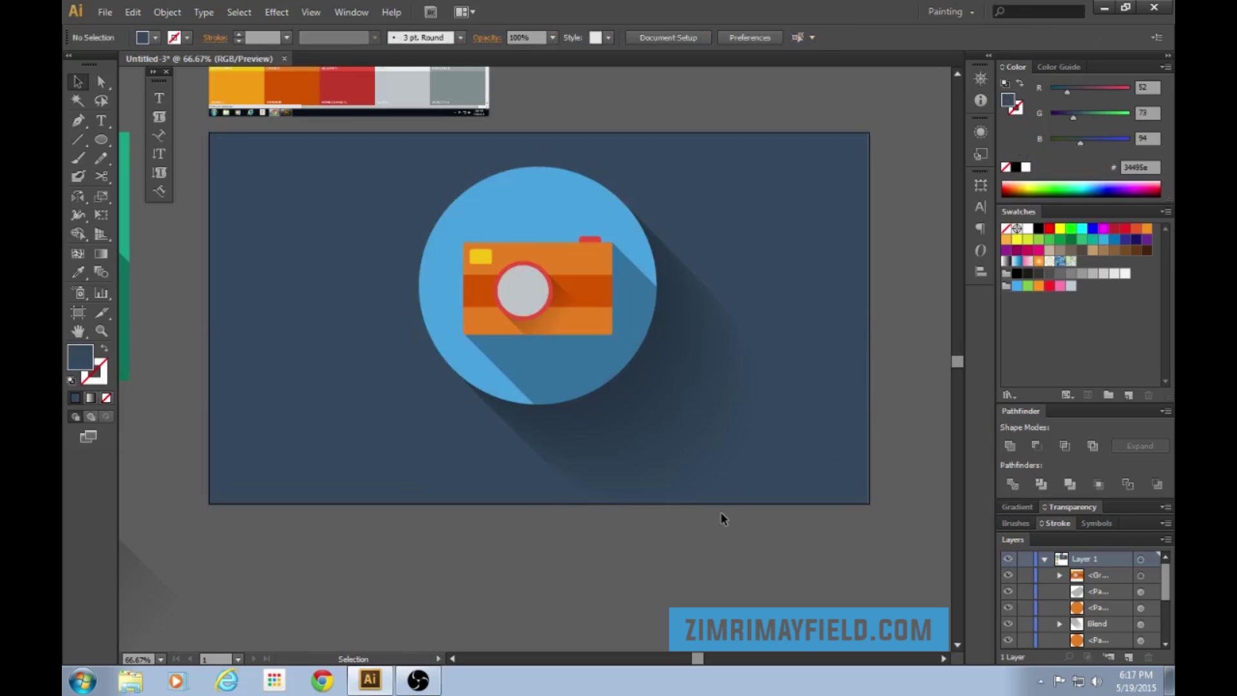
Step: Inspect the finished camera icon up close and as a whole, checking the camera, lens and circle shadows on the dark blue background
scroll(779, 590, up, 2)
scroll(779, 590, down, 1)
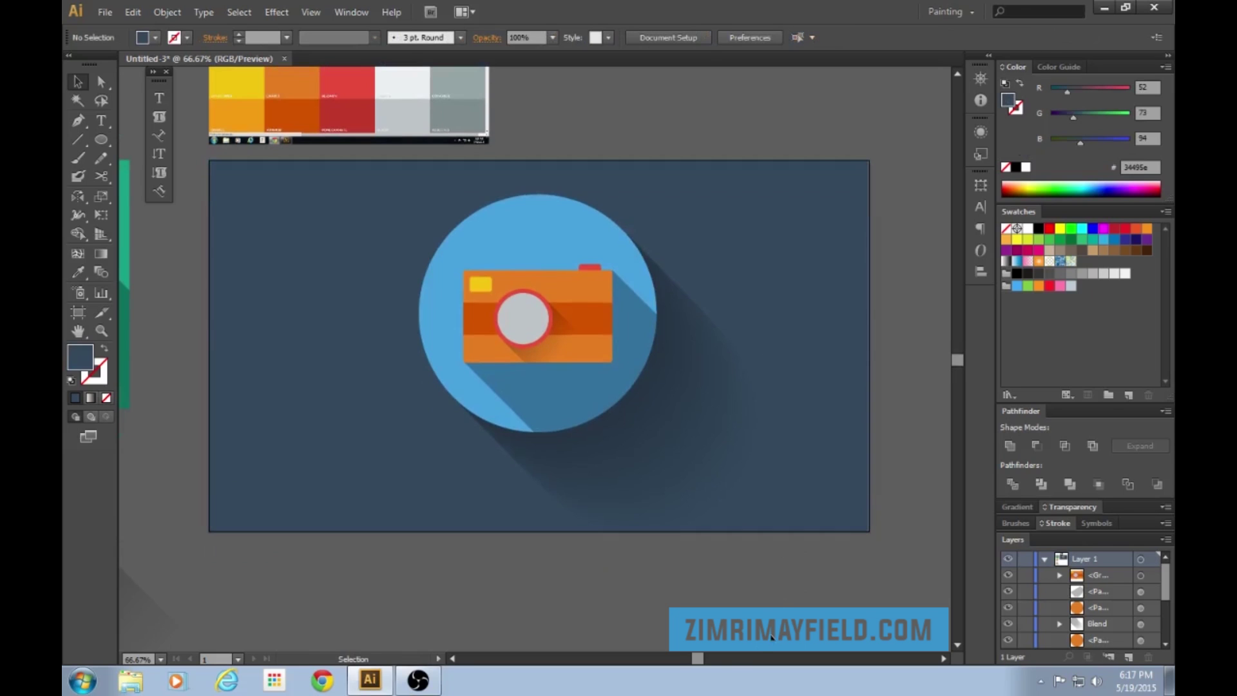
drag(699, 661, 698, 663)
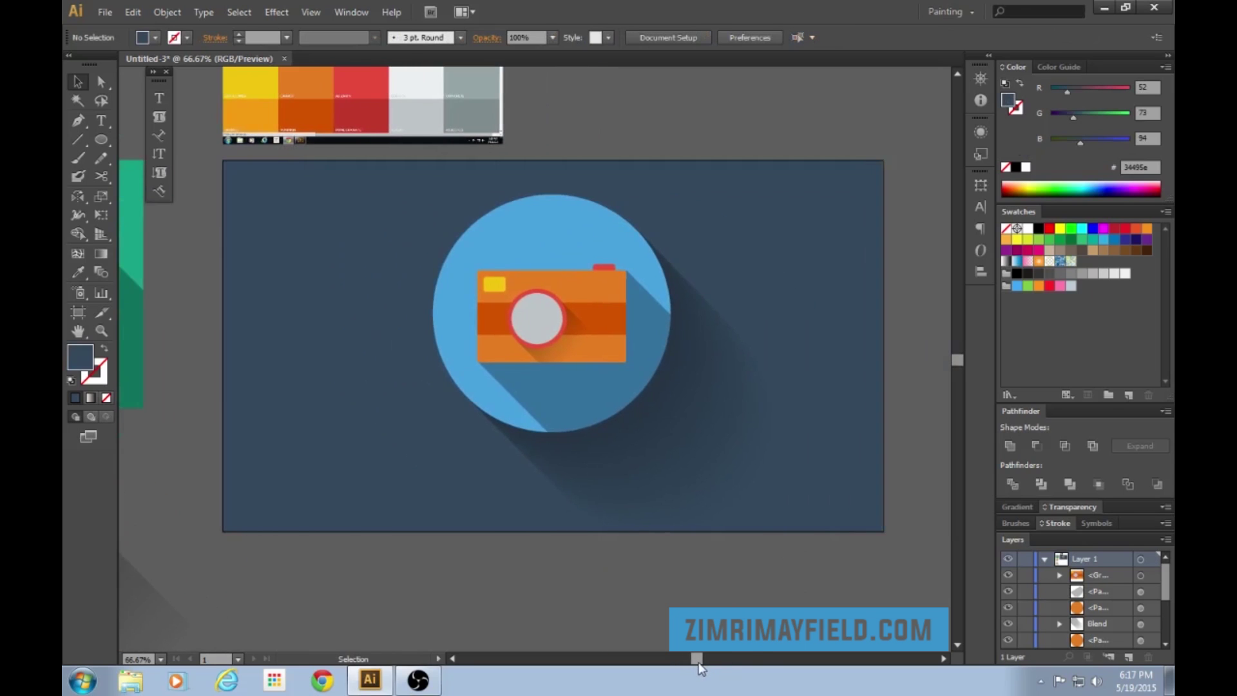
scroll(735, 425, up, 2)
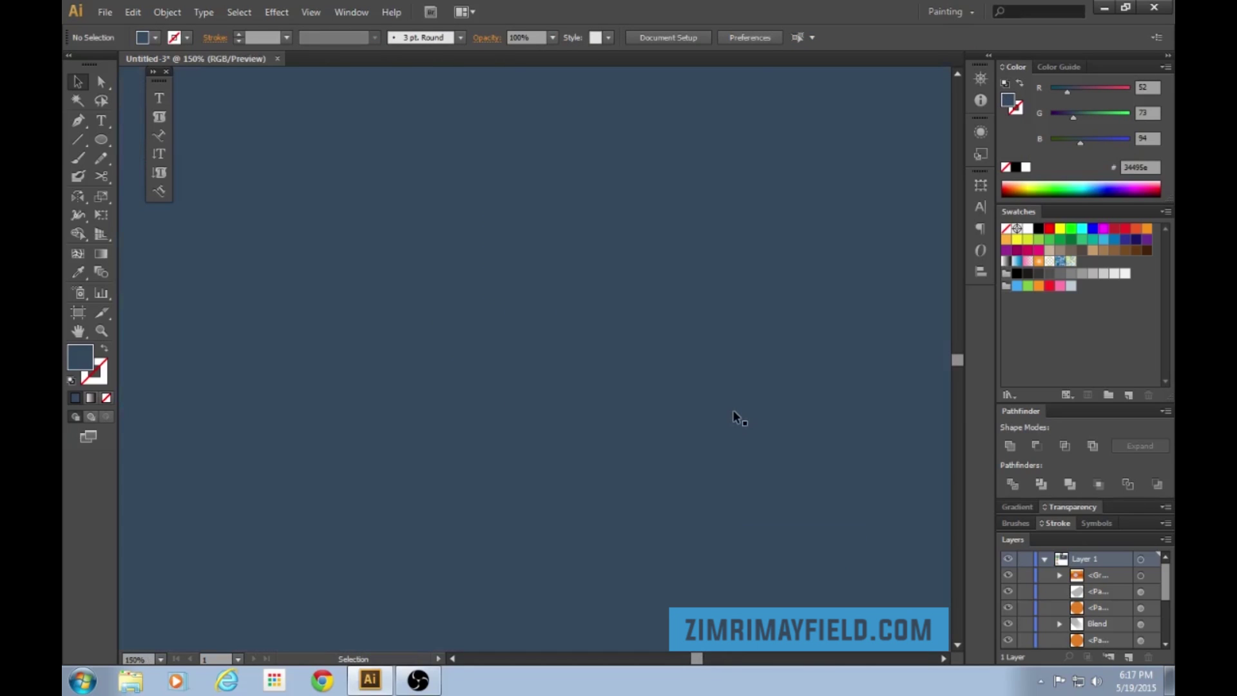
scroll(733, 416, down, 1)
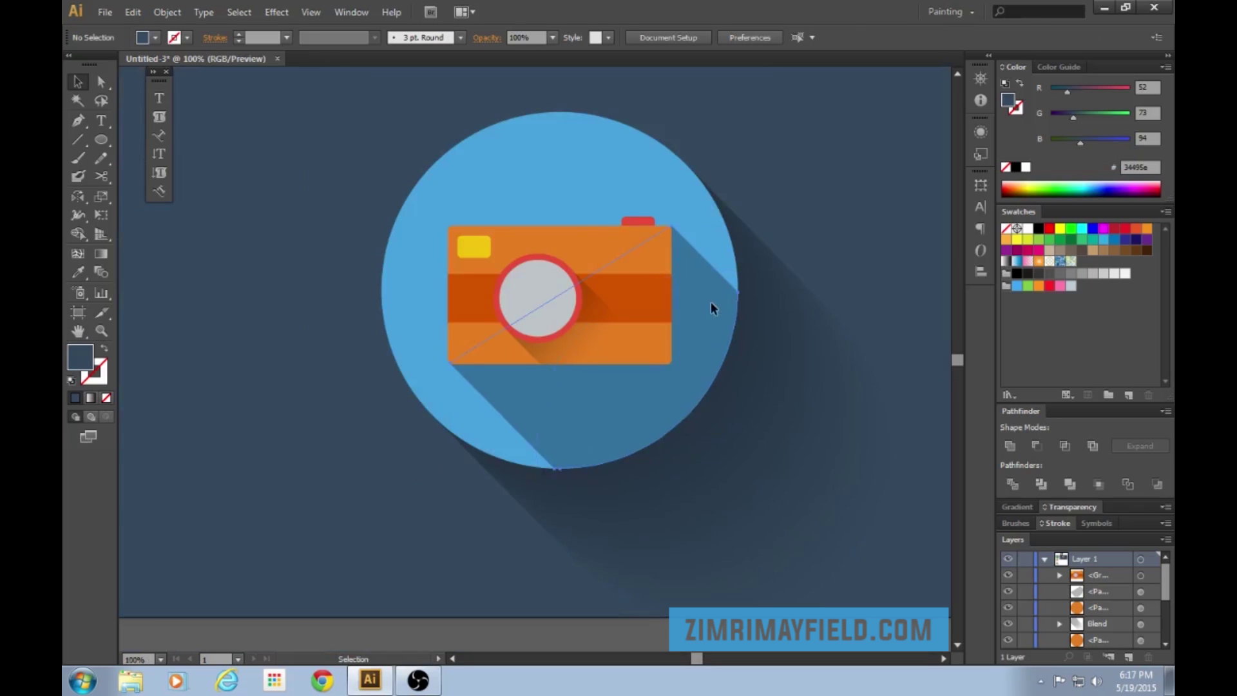
click(711, 304)
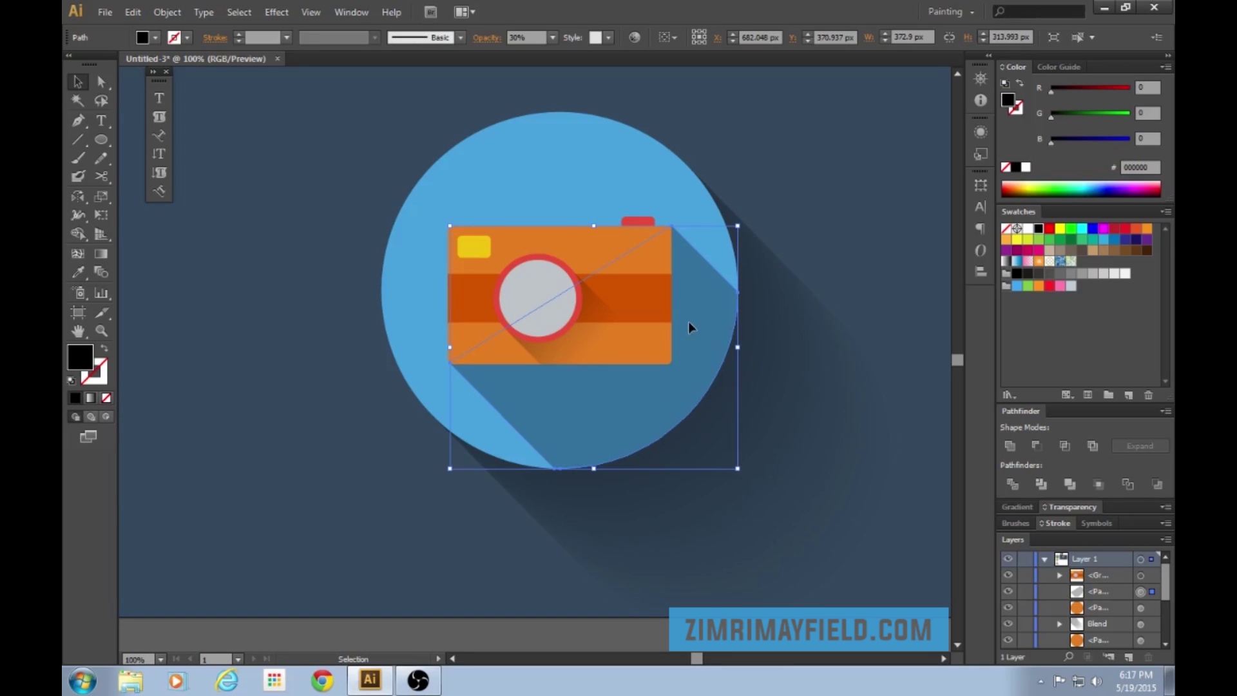
scroll(613, 422, down, 2)
click(656, 608)
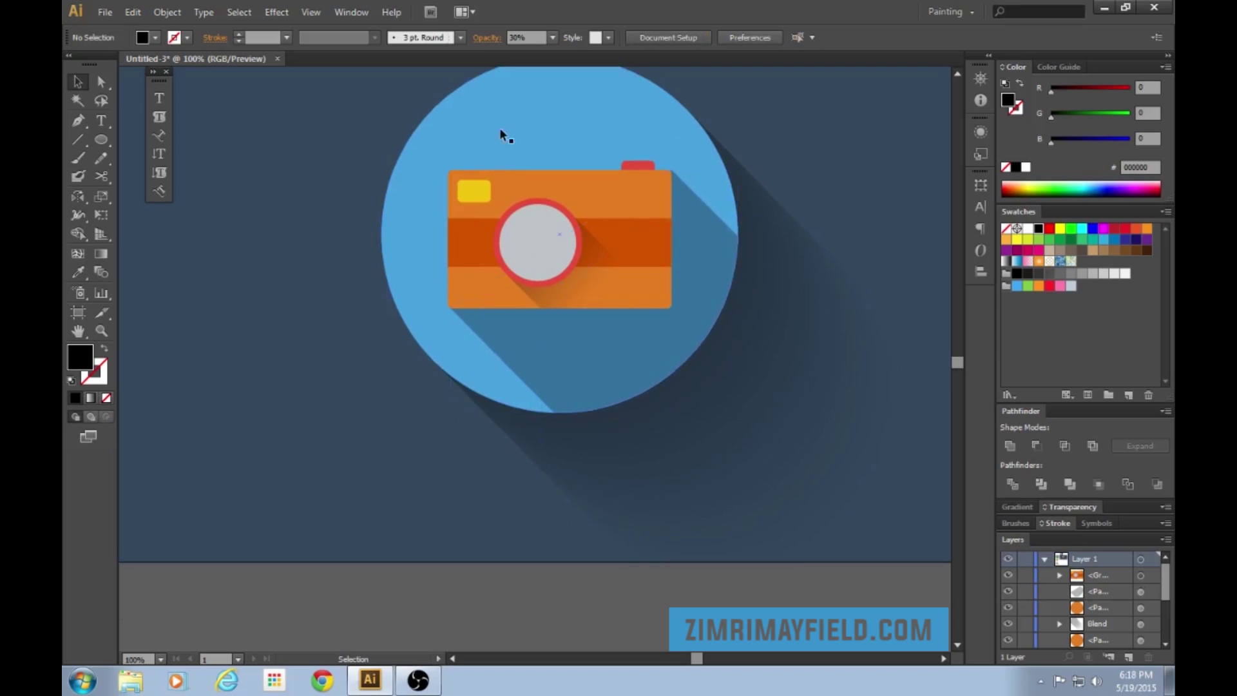
click(598, 277)
click(521, 617)
click(822, 388)
click(880, 611)
key(ctrl+minus)
key(ctrl+minus)
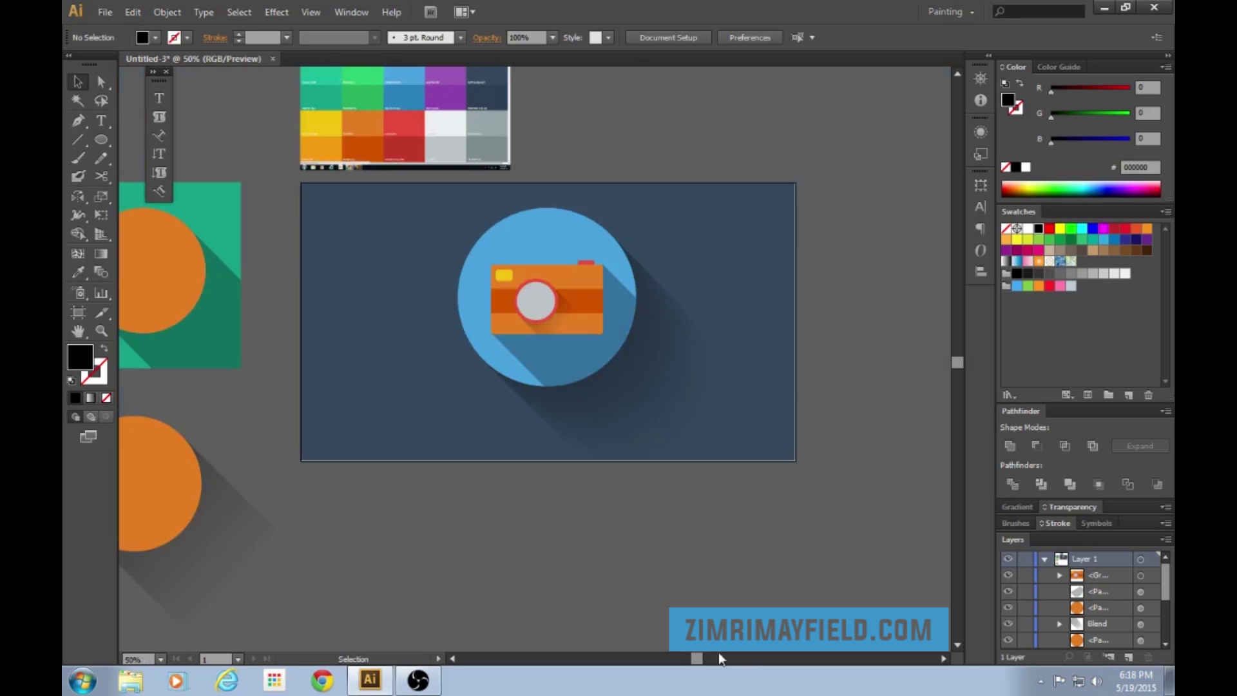